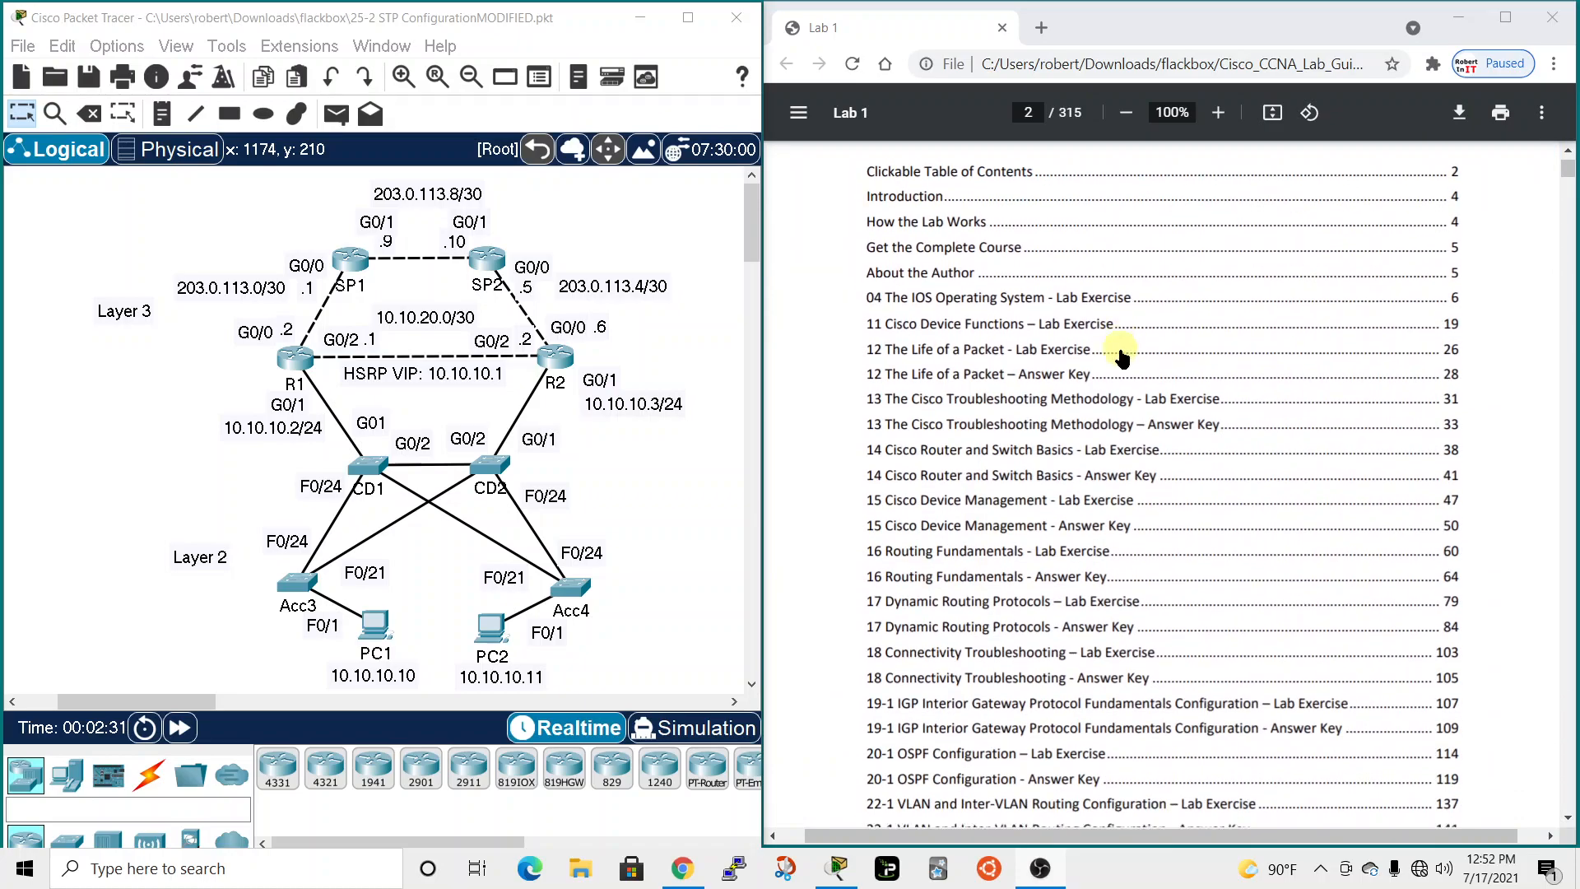
# Open the 25-2 Spanning Tree Configuration lab exercise from the lab guide's contents and read its root bridge and Portfast tasks.
pyautogui.scroll(-1, 1047, 477)
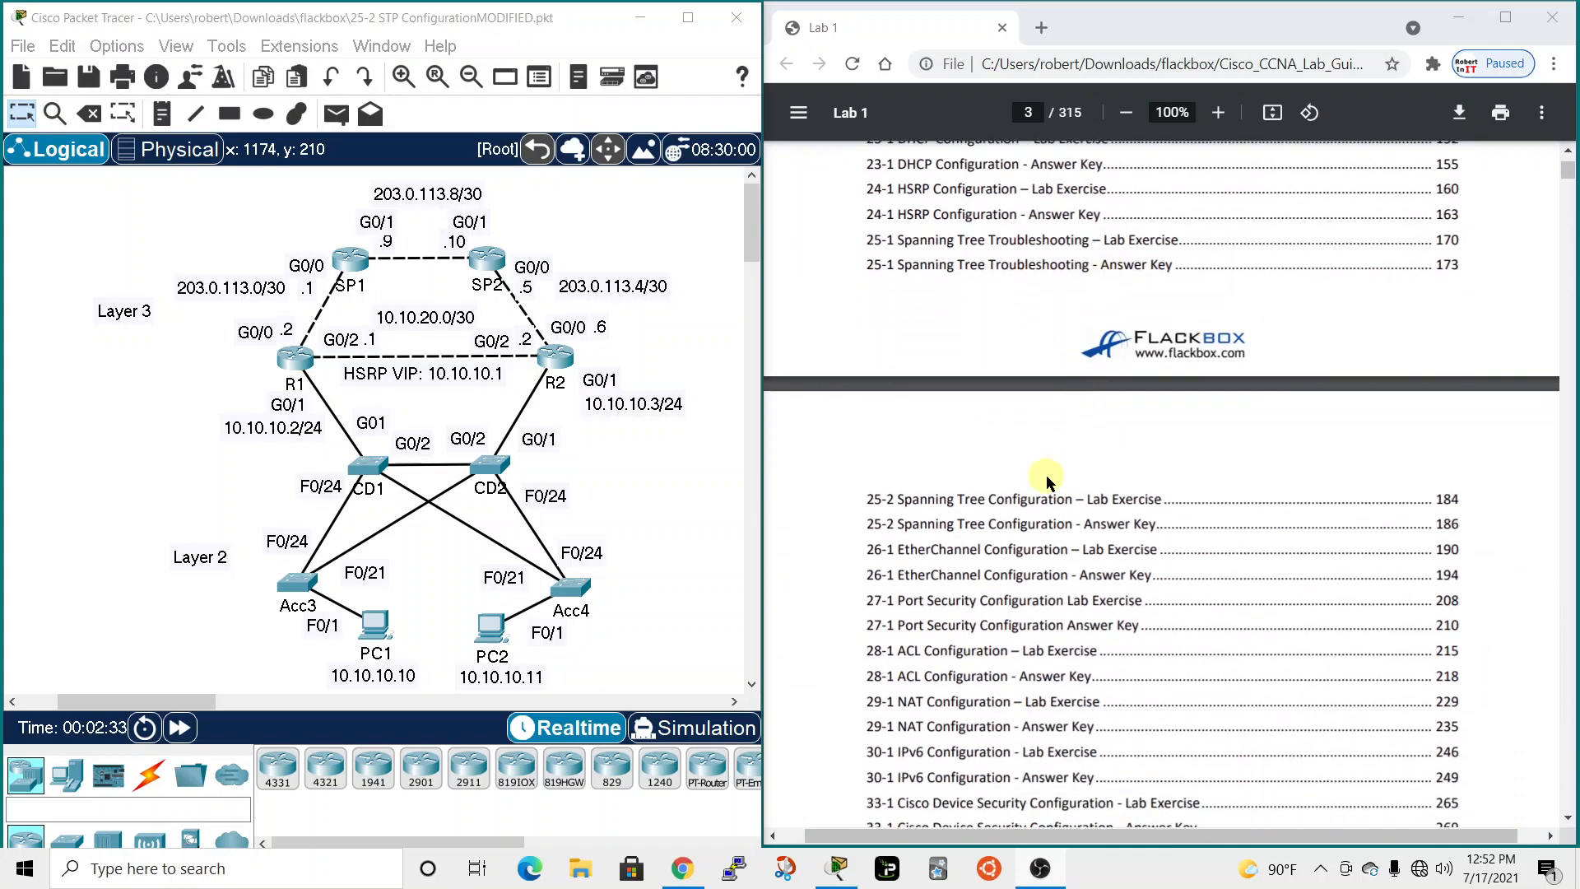
pyautogui.click(1025, 498)
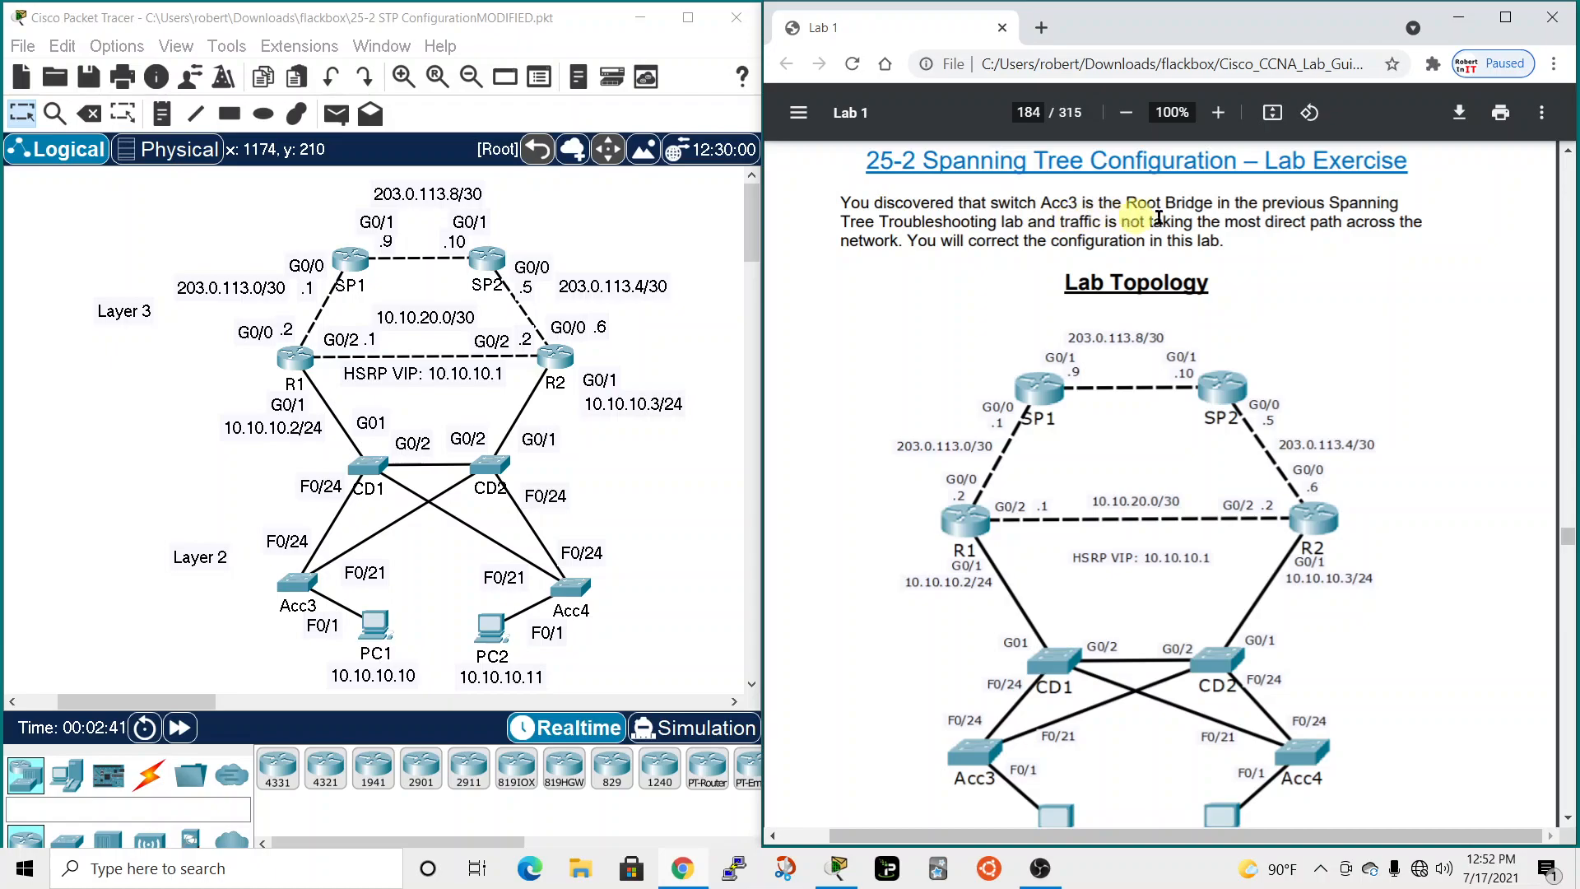
pyautogui.scroll(-1, 895, 546)
pyautogui.scroll(1, 899, 568)
pyautogui.scroll(-10, 1473, 408)
pyautogui.scroll(-4, 1475, 407)
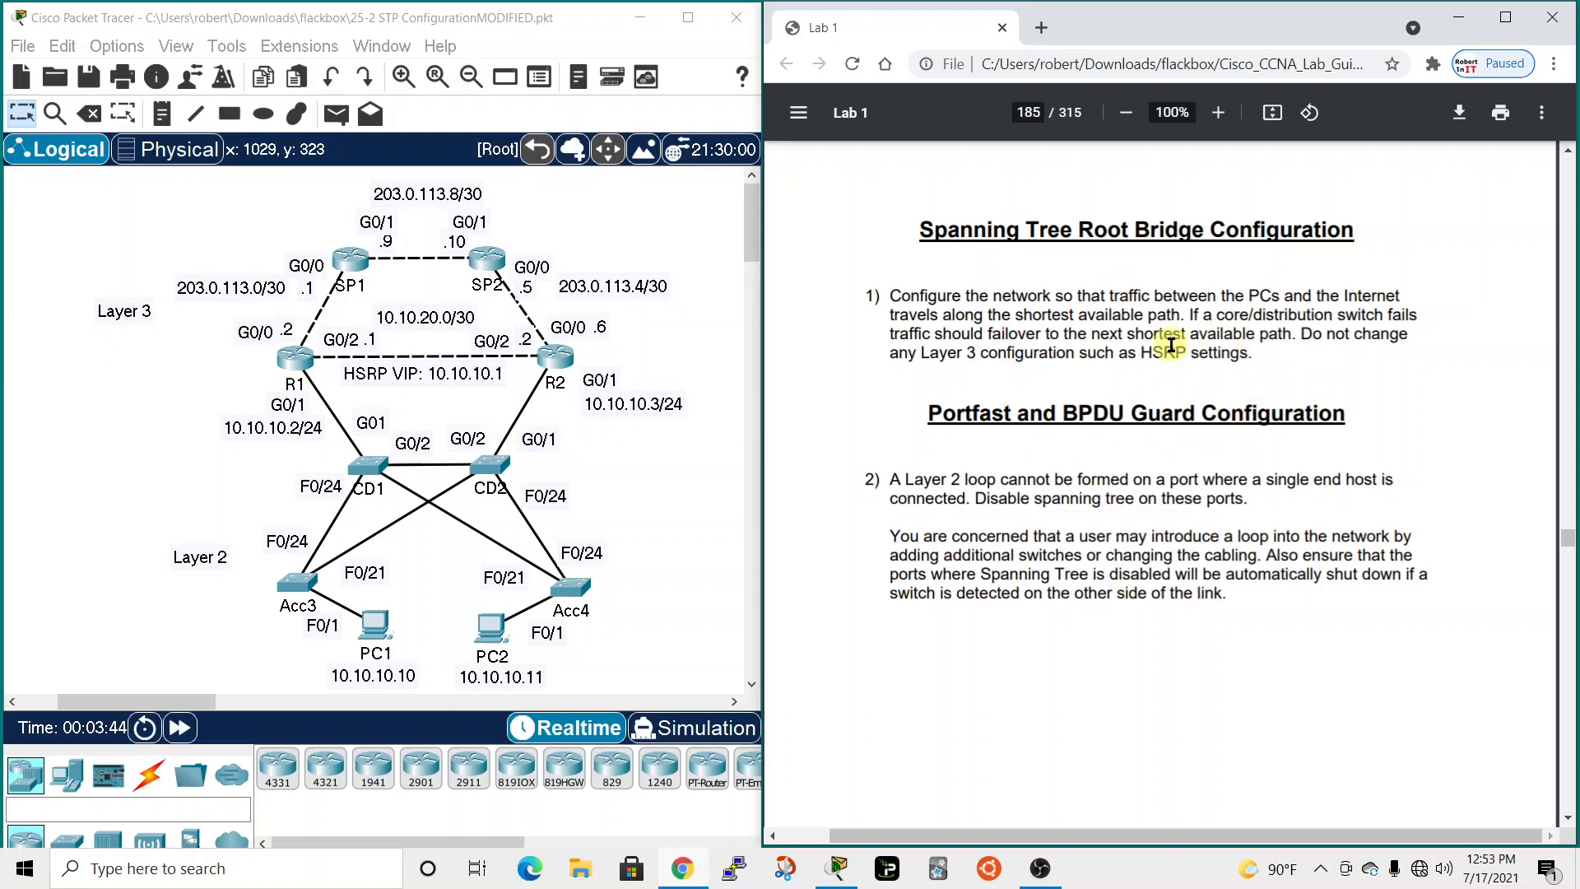
# Open router R1's command line, enter privileged mode and display its HSRP status with "sh stand".
pyautogui.click(298, 355)
pyautogui.moveTo(886, 140); pyautogui.dragTo(852, 29)
pyautogui.click(648, 50)
pyautogui.click(669, 288)
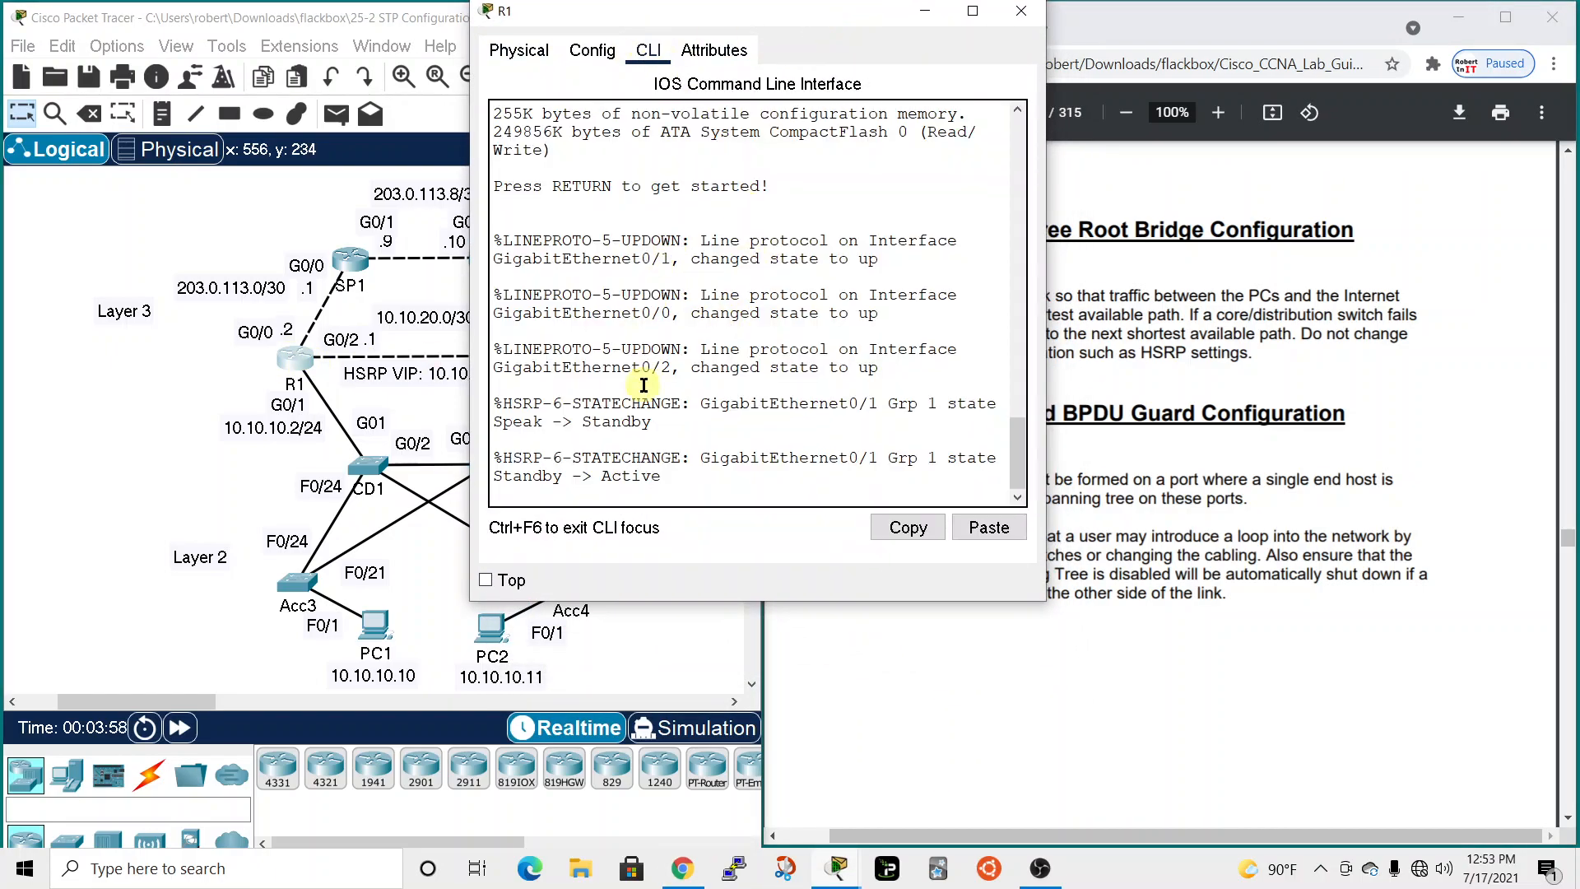
pyautogui.press('Return')
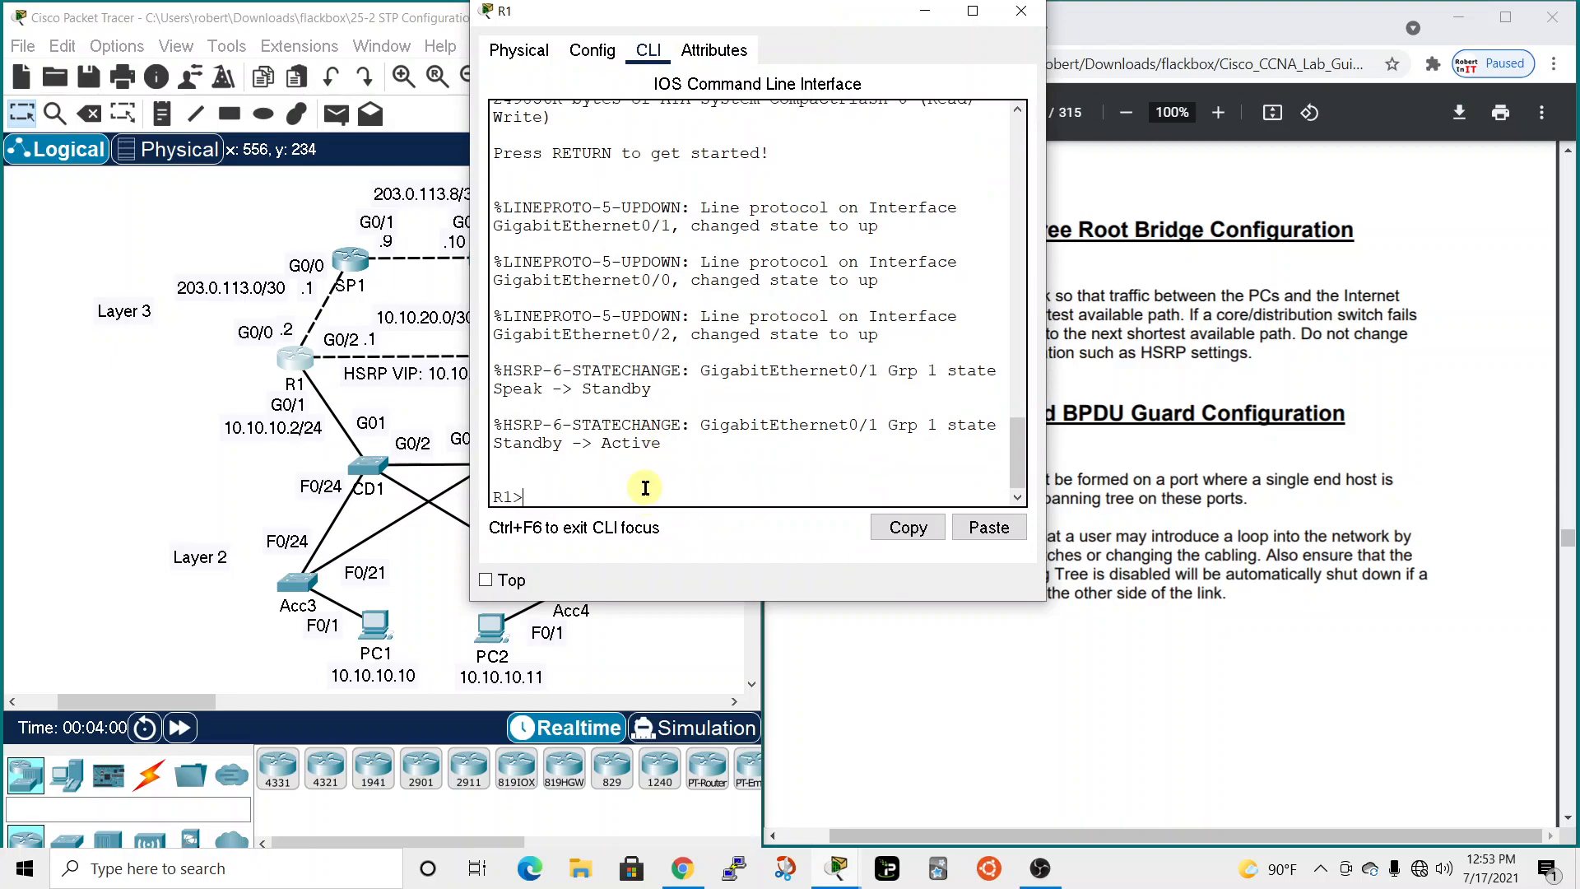
pyautogui.write('sh')
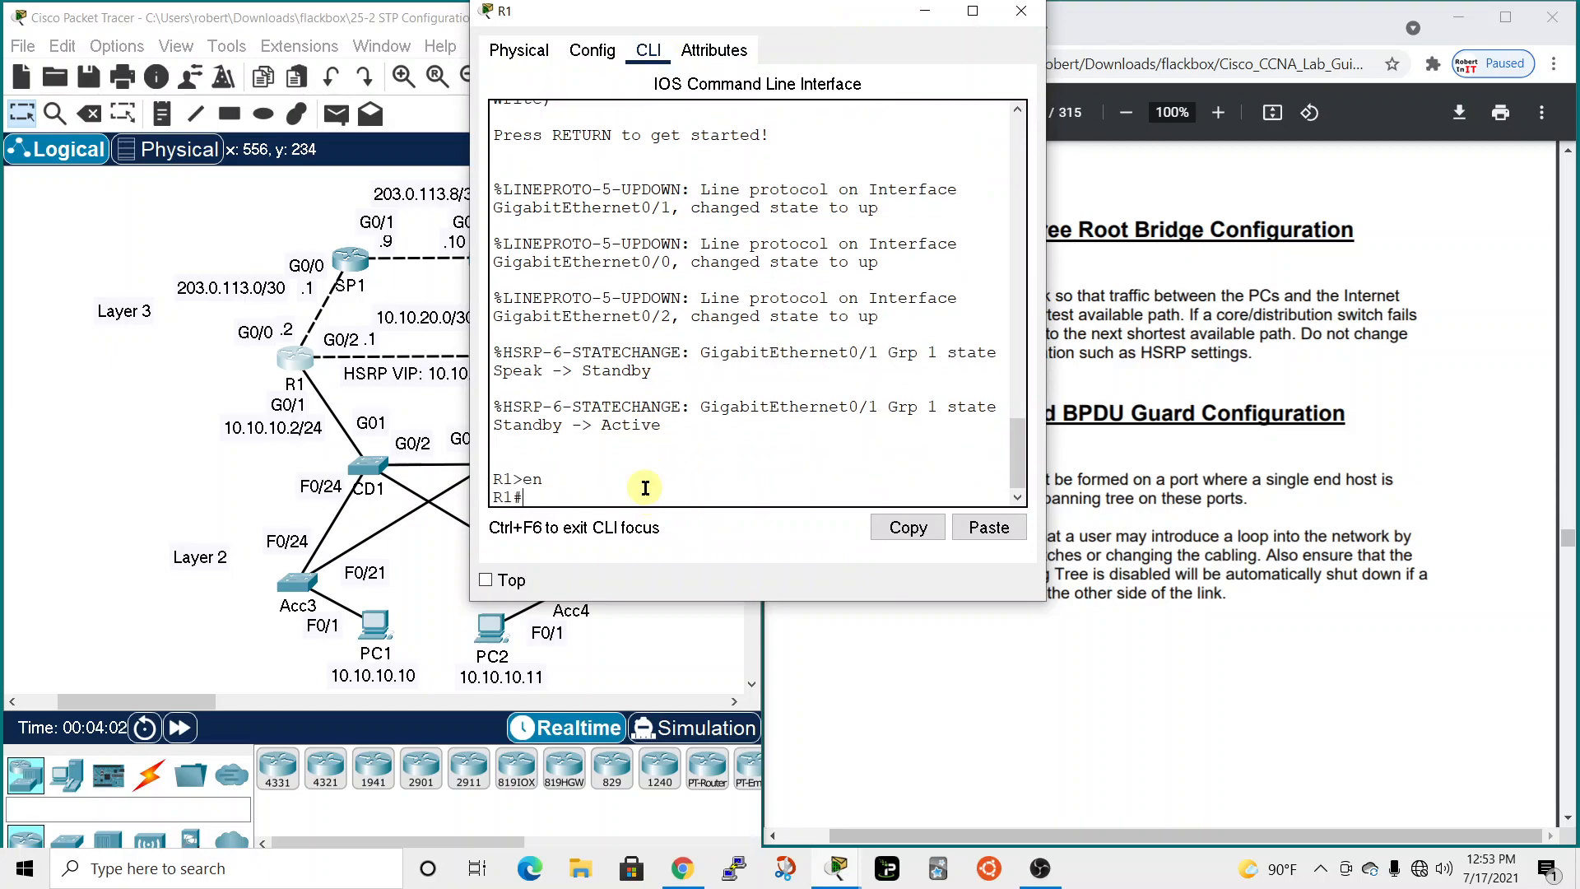
pyautogui.write(' stand')
pyautogui.press('Return')
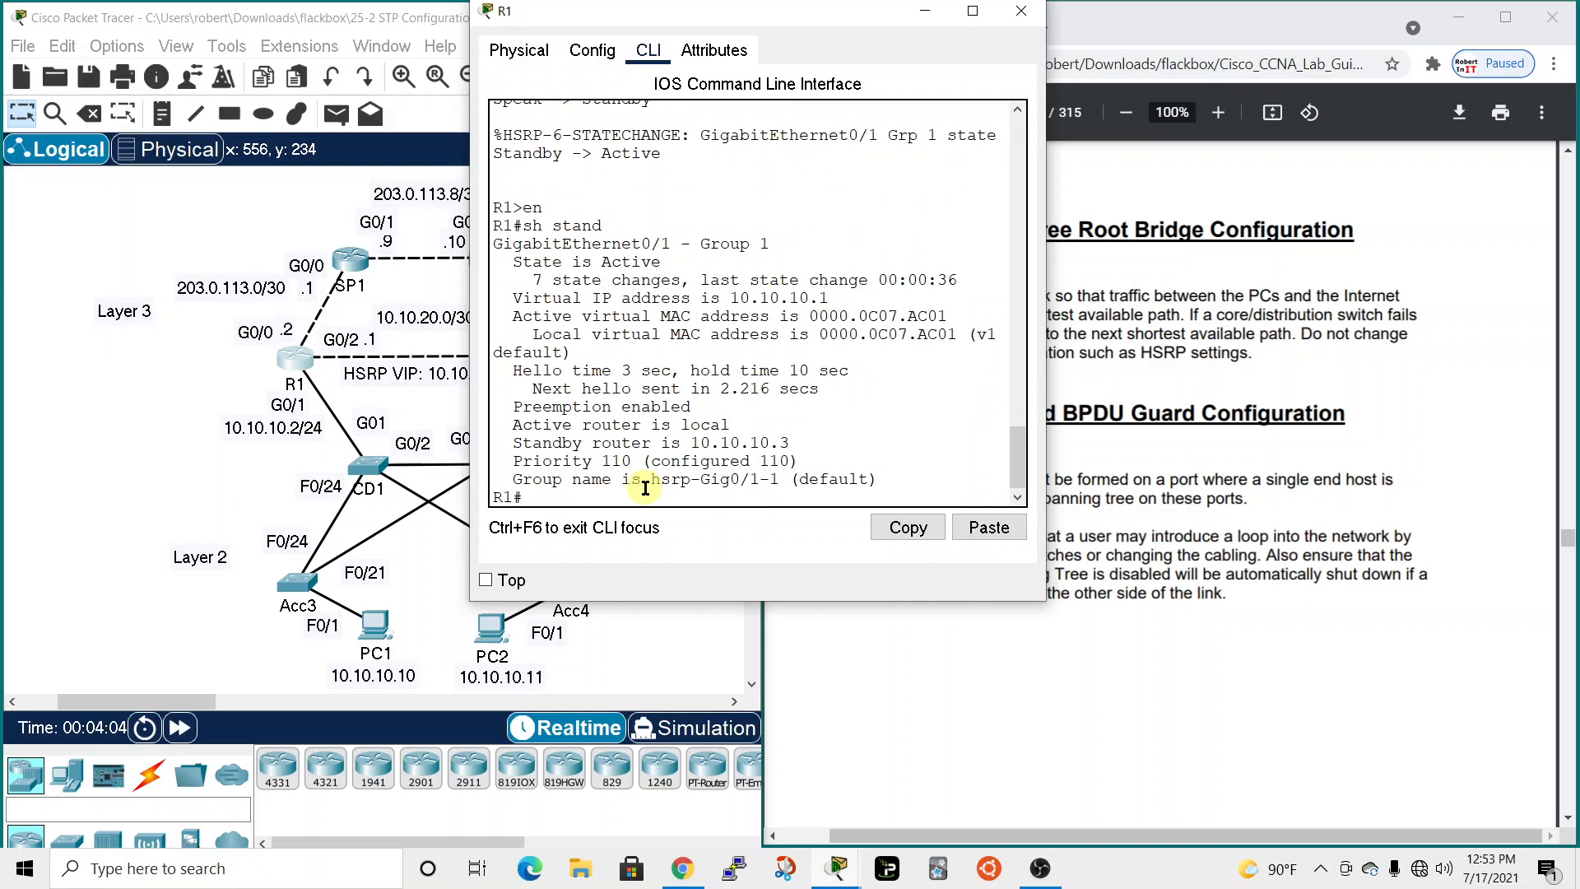
# Widen R1's window, highlight the active router line in the HSRP output, and close the window.
pyautogui.moveTo(1045, 295); pyautogui.dragTo(1318, 294)
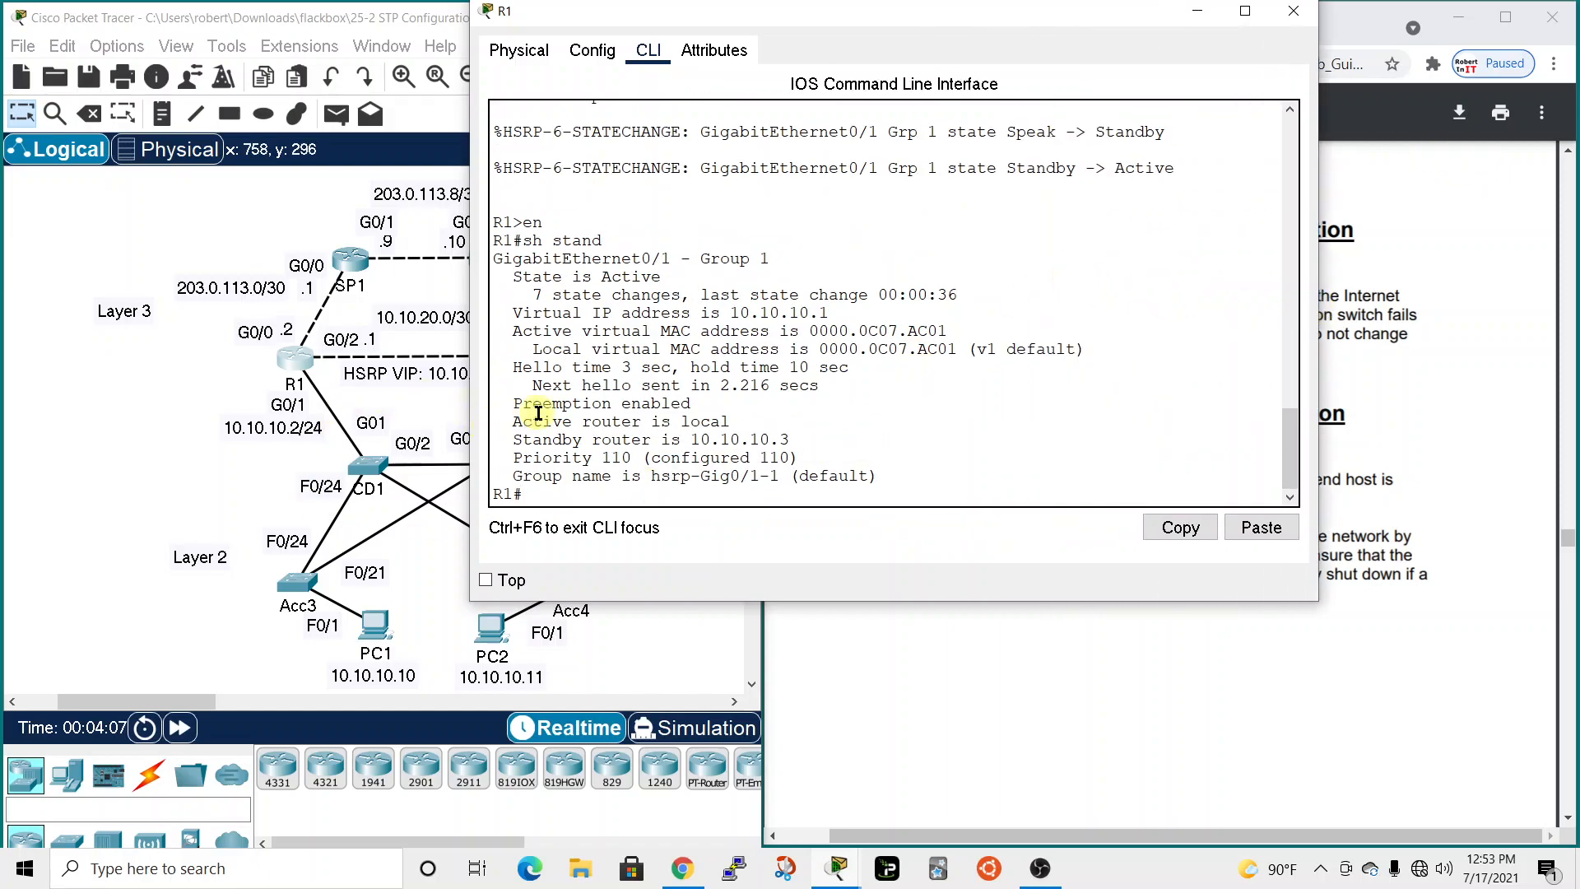
pyautogui.moveTo(512, 421); pyautogui.dragTo(731, 422)
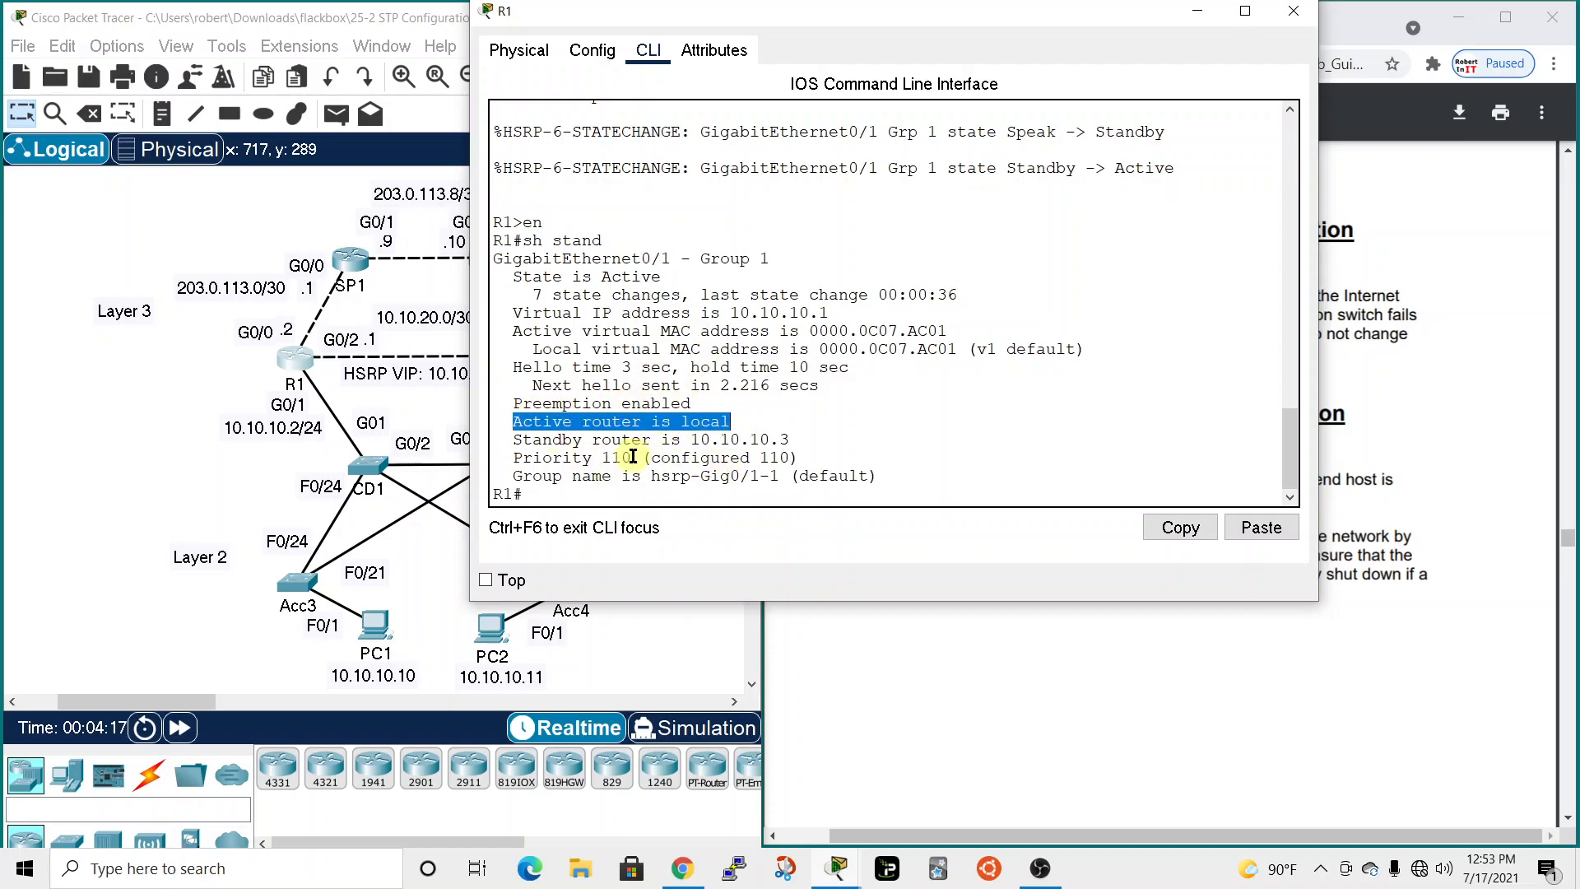
pyautogui.moveTo(925, 26); pyautogui.dragTo(914, 16)
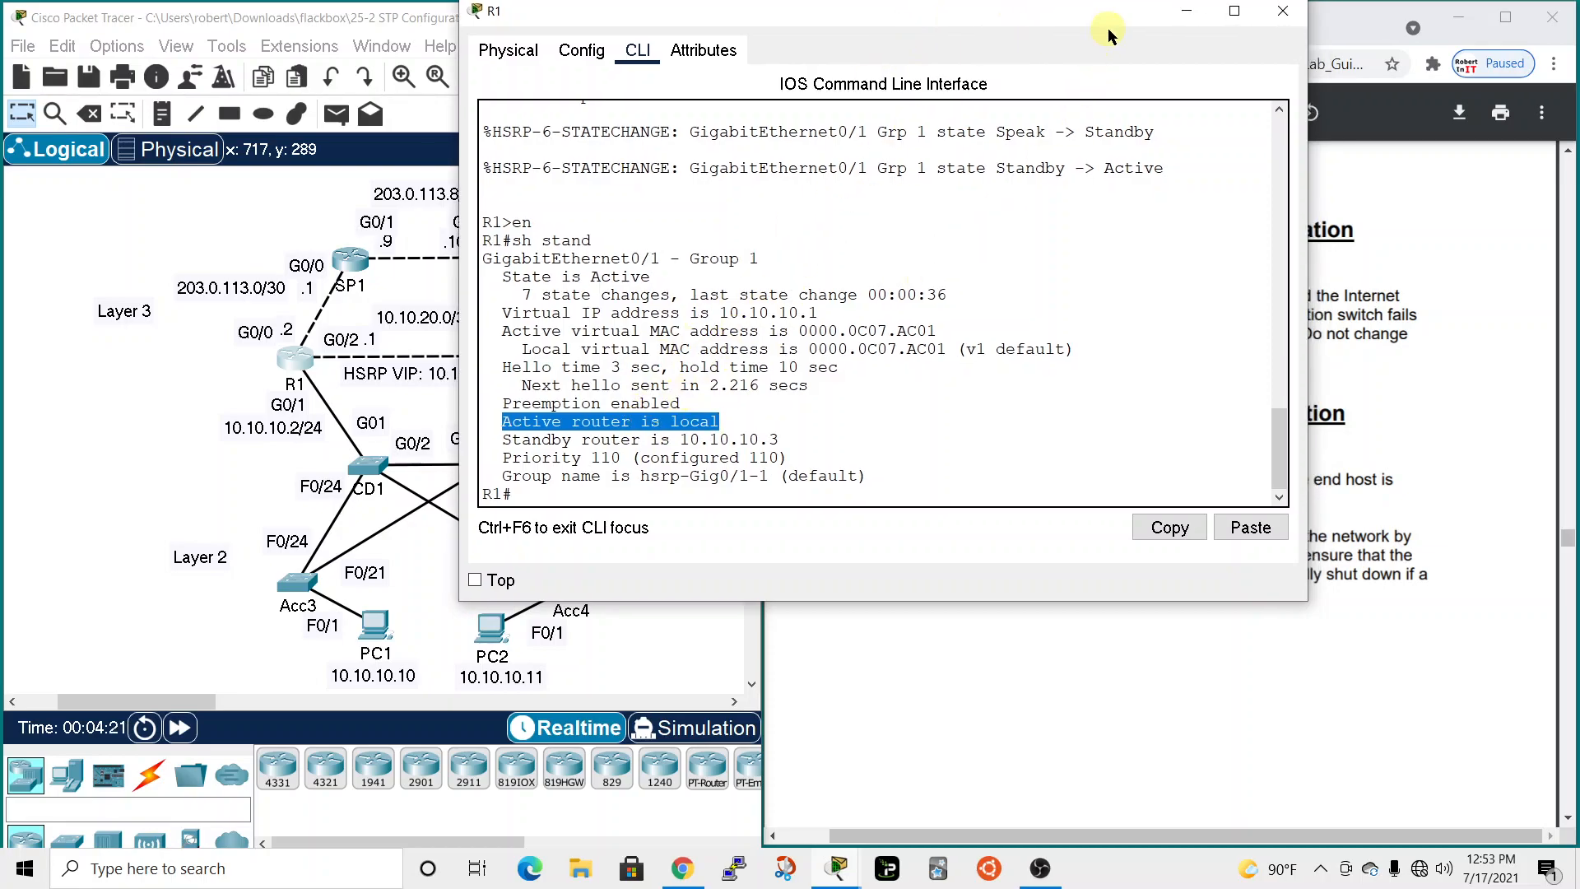
pyautogui.click(1283, 11)
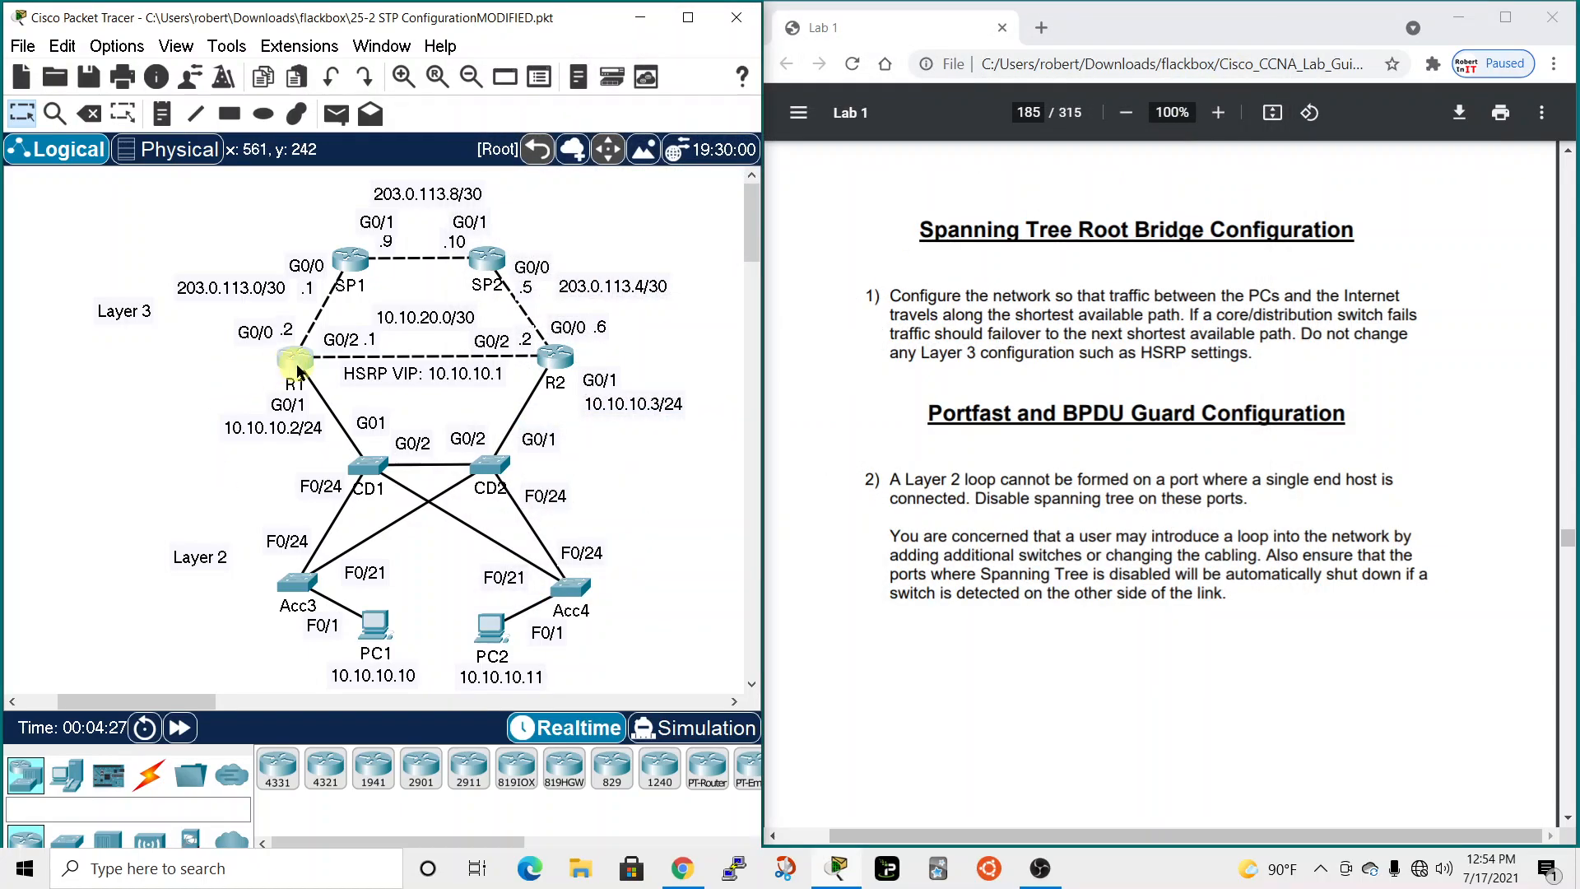
# Open switch CD1's command line and enter global configuration mode with "en" and "conf t".
pyautogui.moveTo(297, 370)
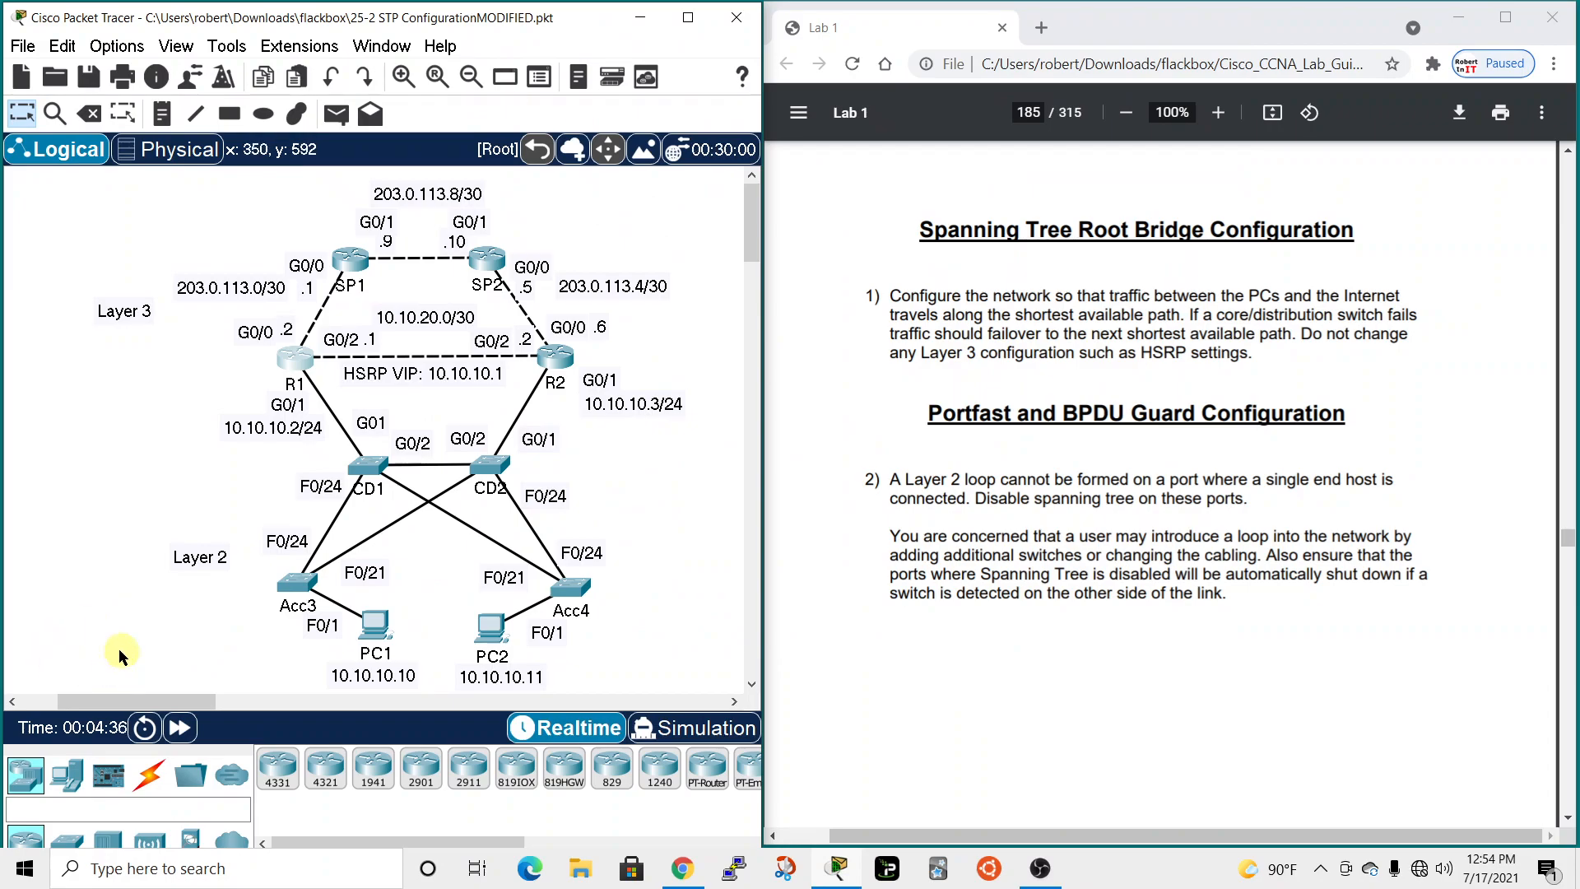
pyautogui.click(371, 467)
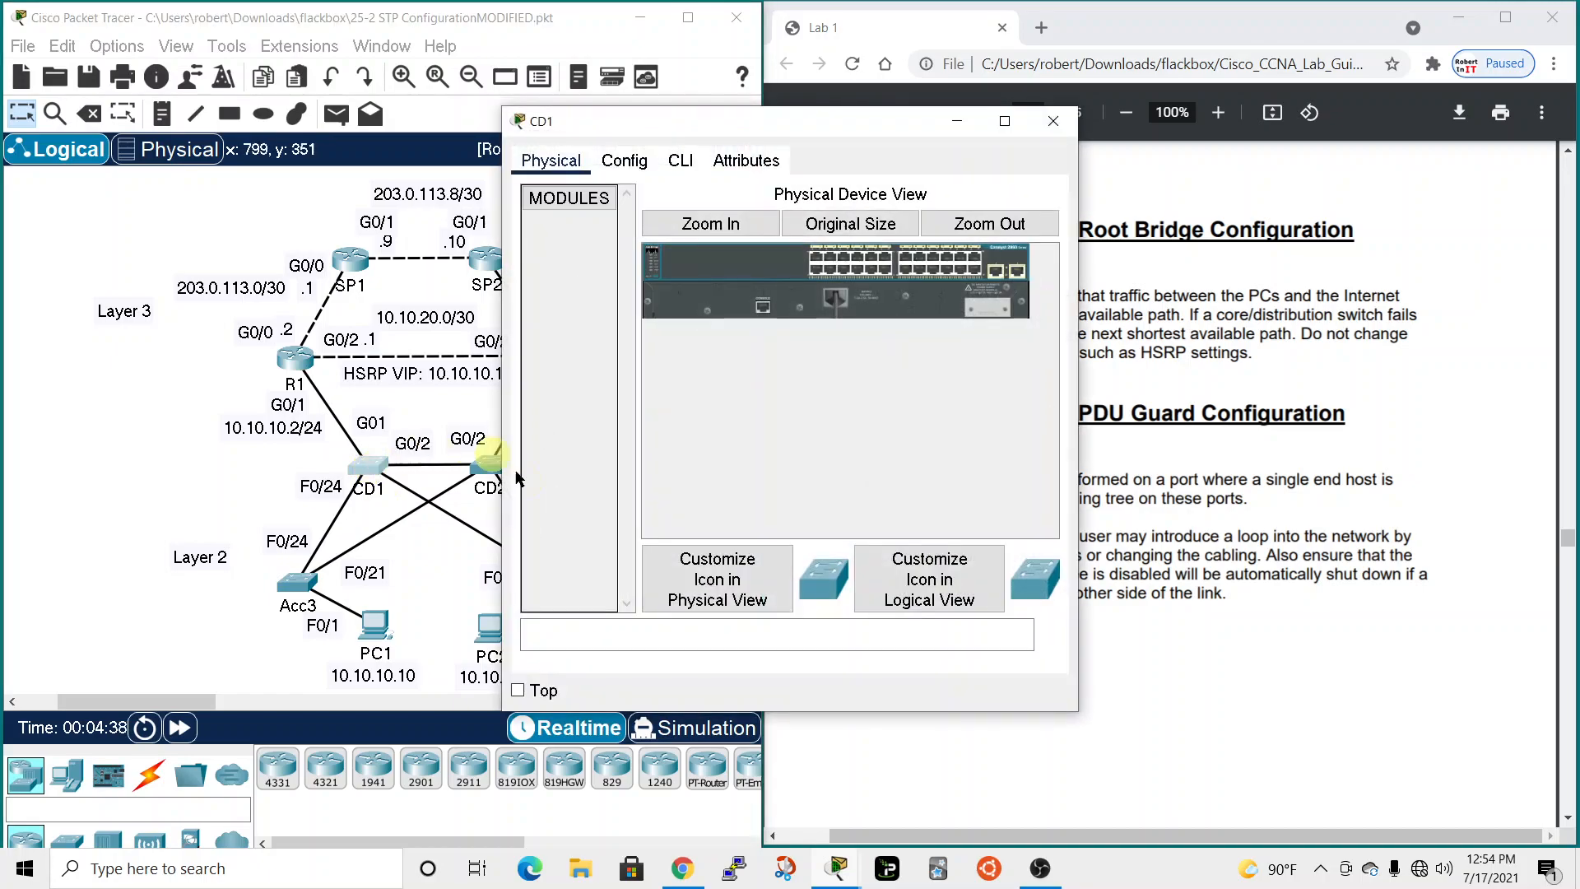
pyautogui.click(689, 164)
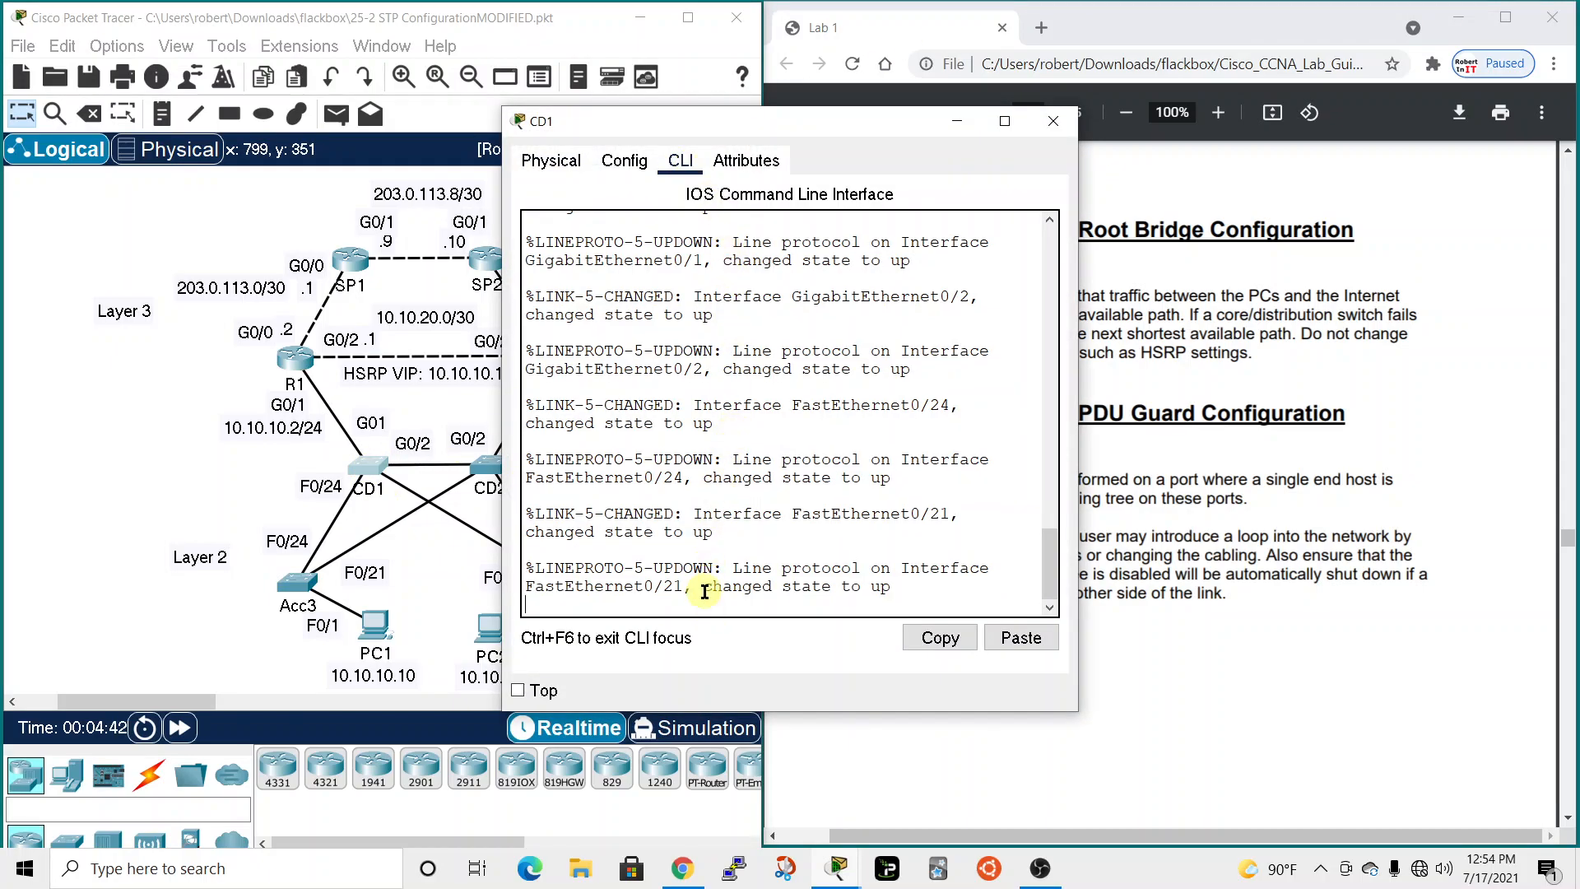
pyautogui.press('Return')
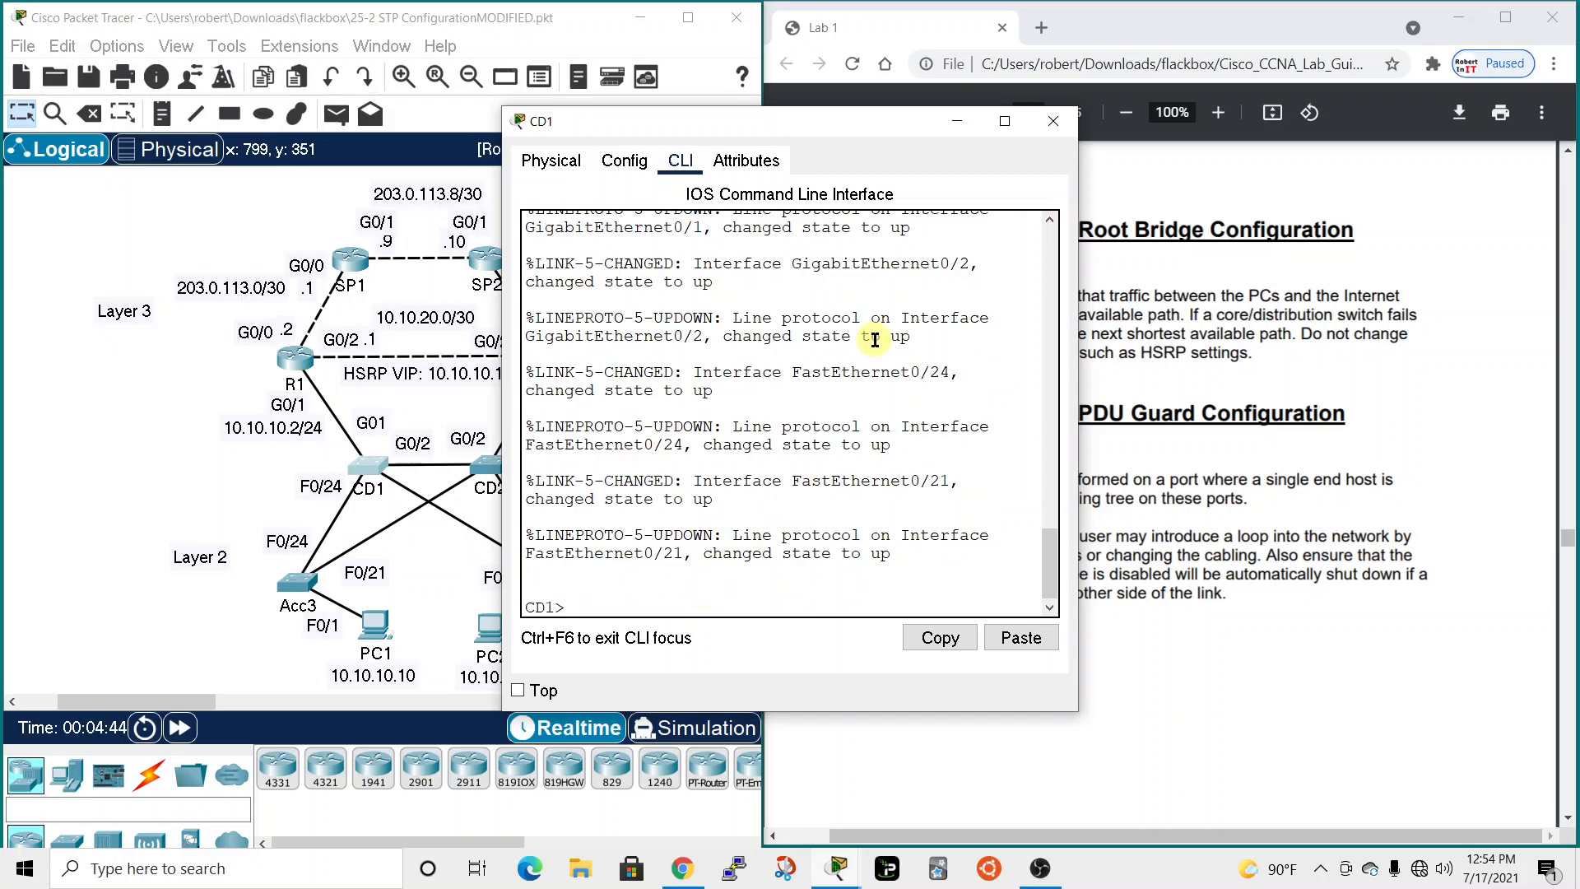
pyautogui.moveTo(840, 120); pyautogui.dragTo(844, 37)
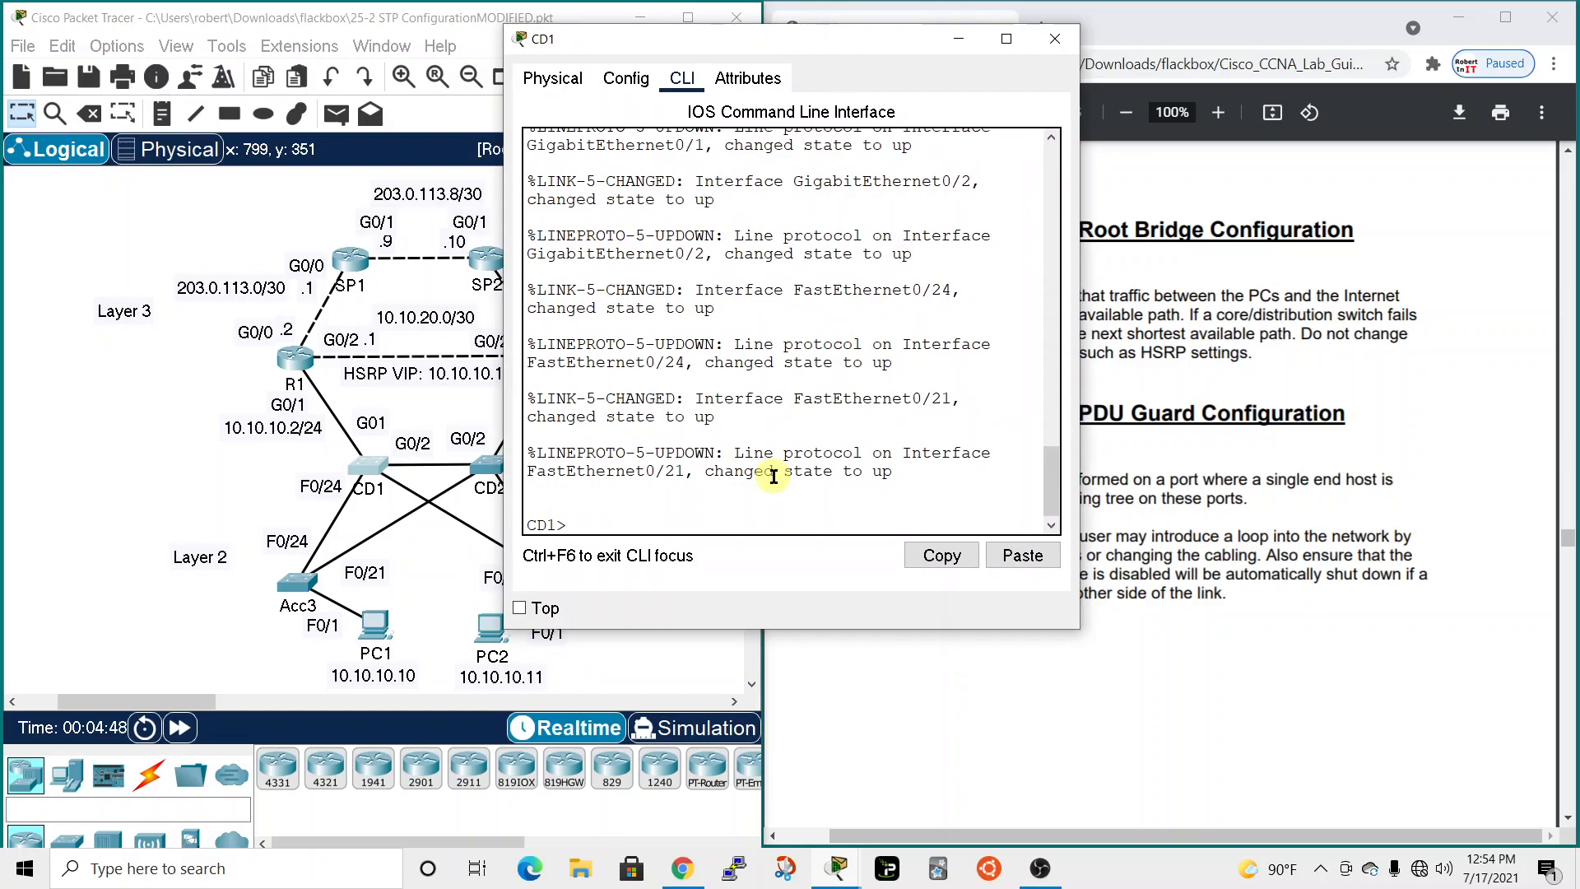
pyautogui.write('en')
pyautogui.press('Return')
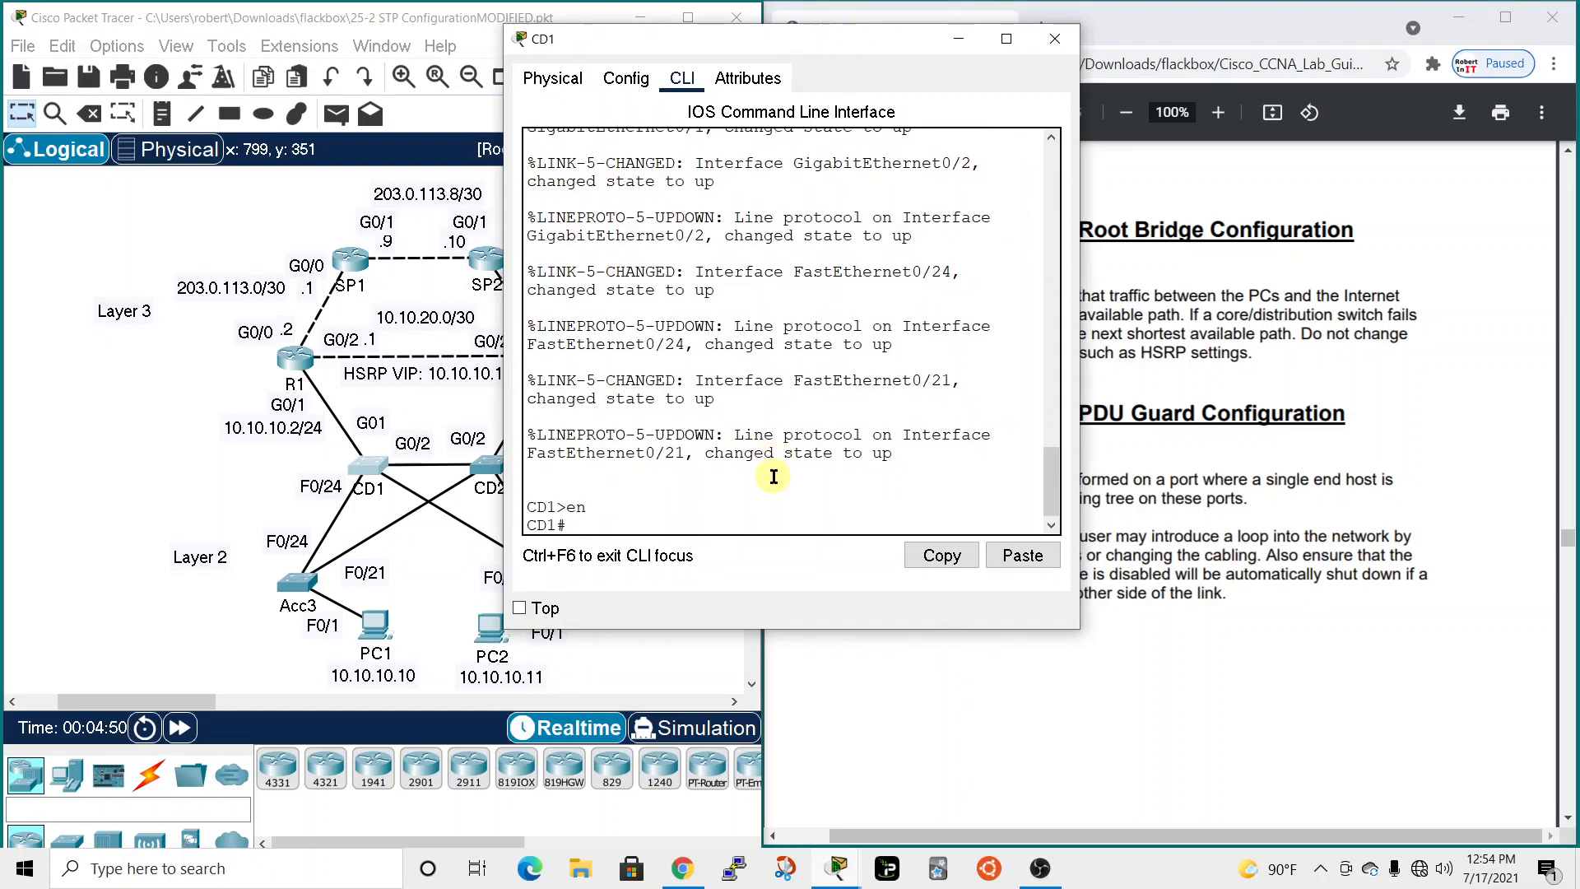
pyautogui.write('sp')
pyautogui.press('Tab')
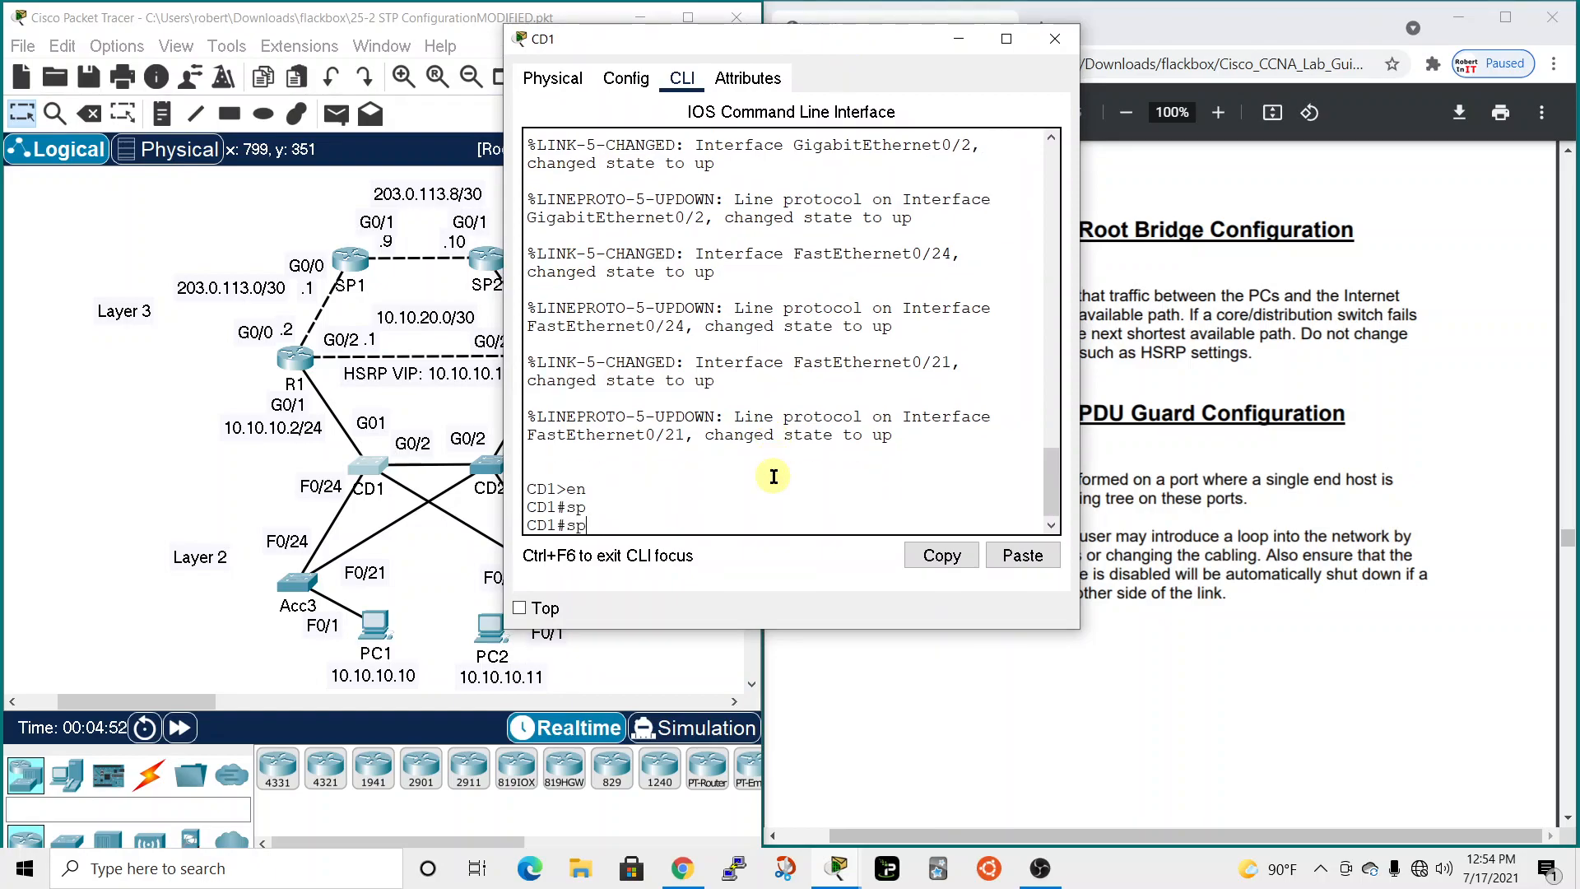
pyautogui.write('conf t')
pyautogui.press('Return')
# Make CD1 the primary root bridge with "spanning-tree vlan 10 root primary" and close its window.
pyautogui.write('sp')
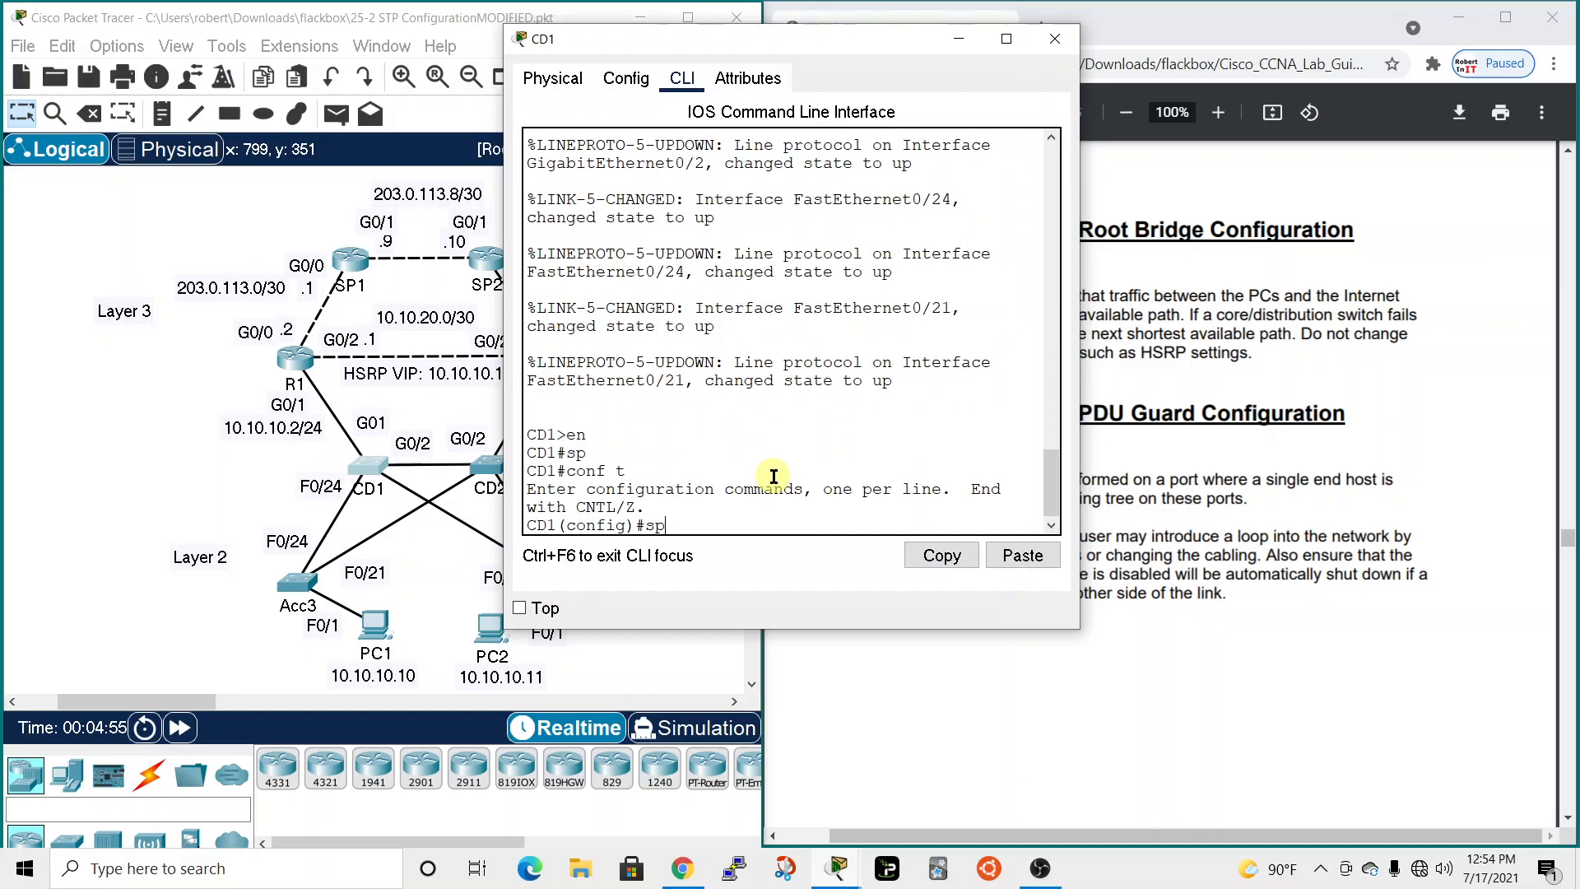
pyautogui.write('ann')
pyautogui.press('Tab')
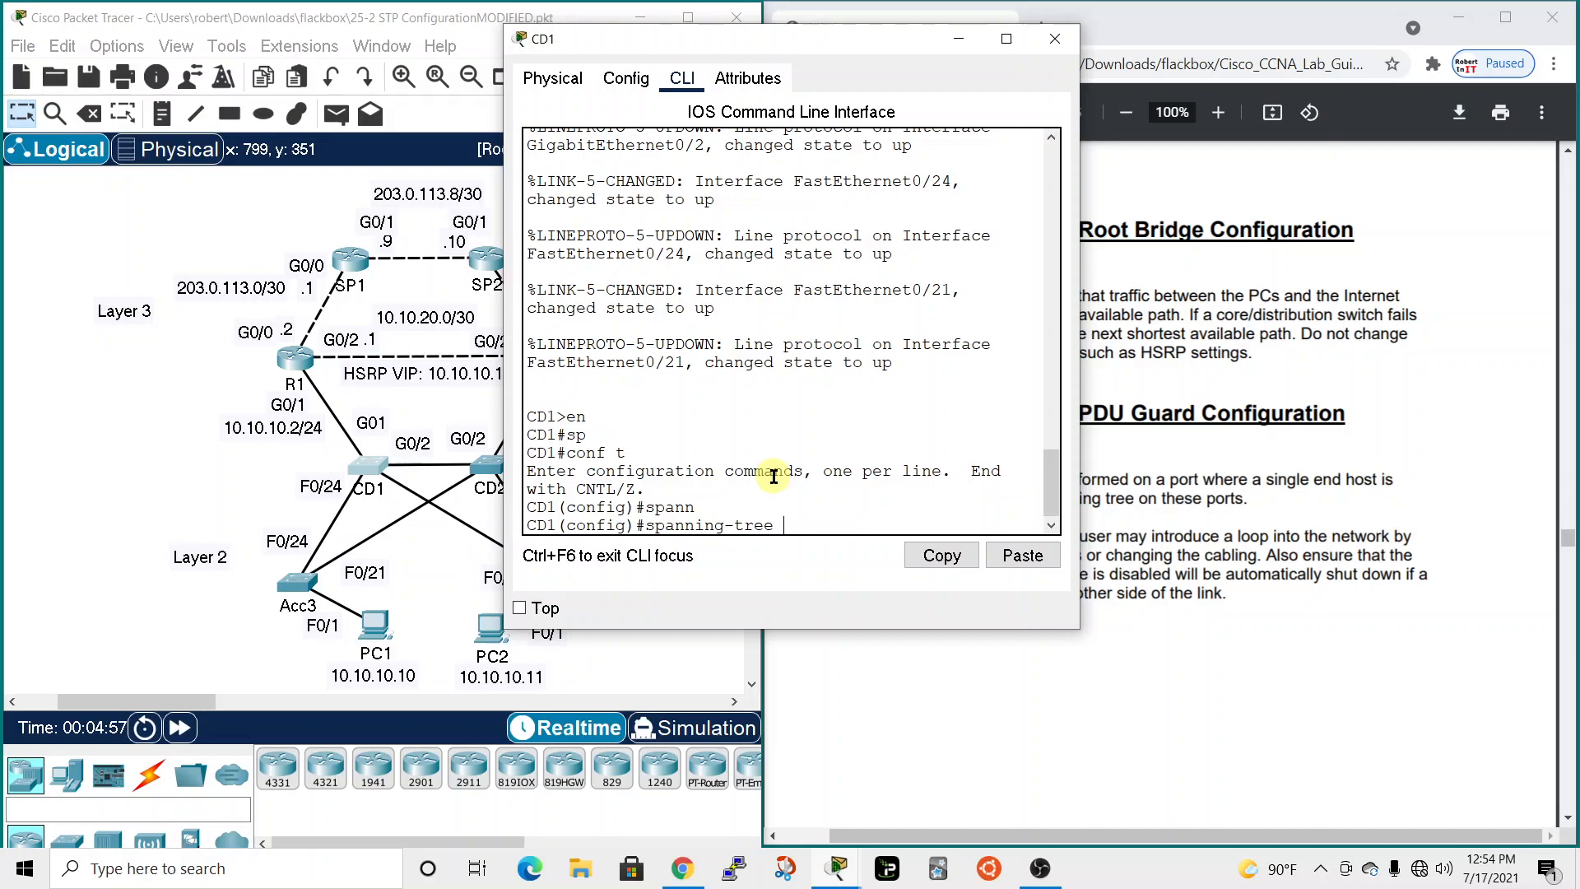
pyautogui.write('vlan')
pyautogui.press('Tab')
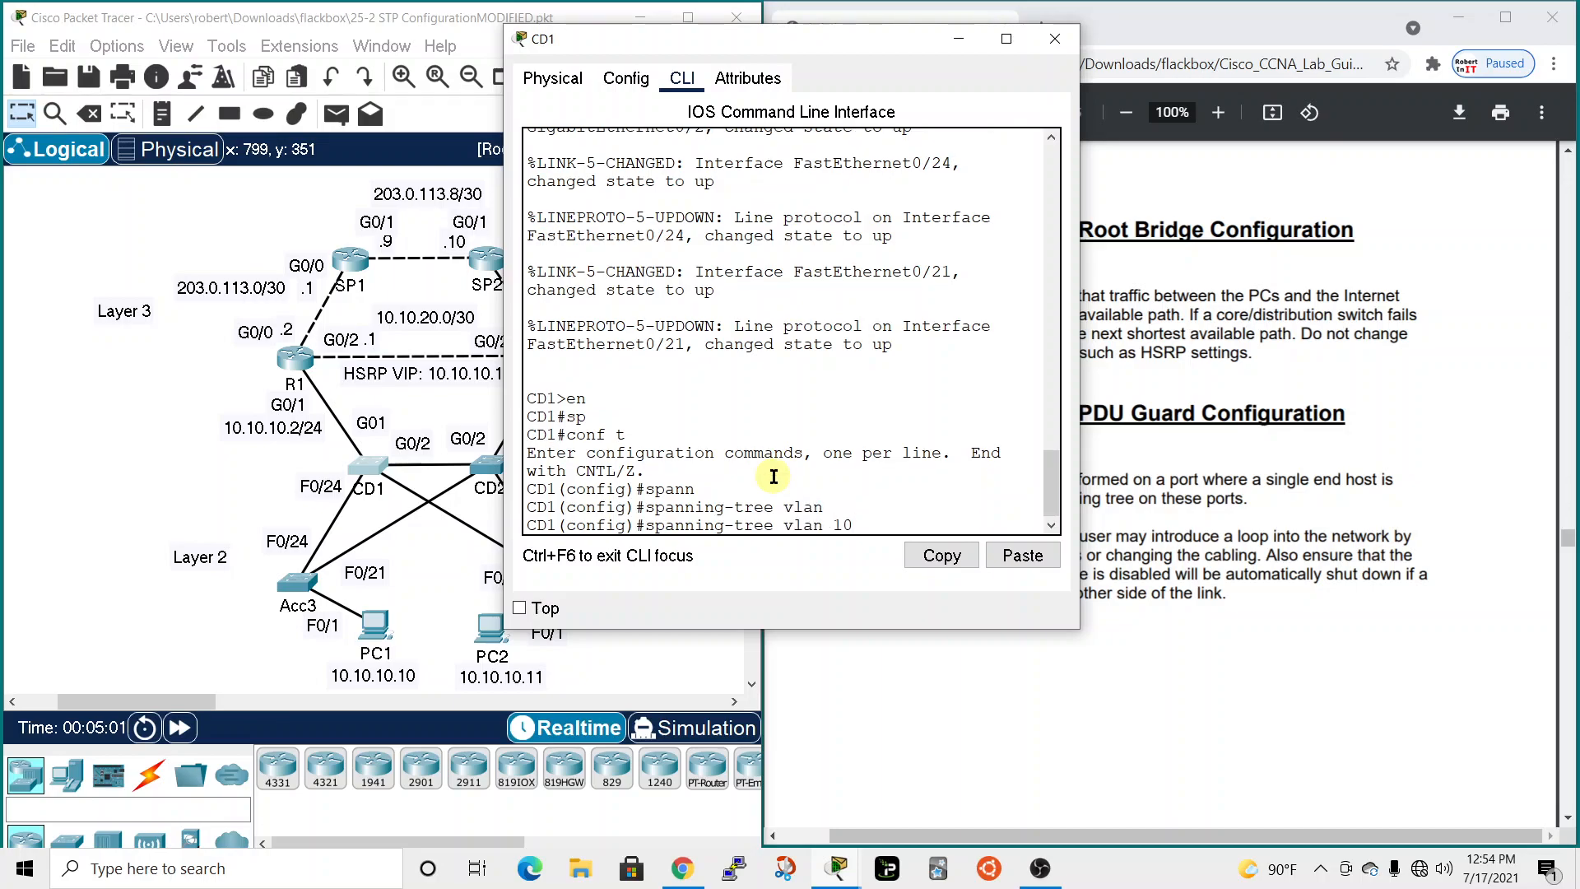
pyautogui.write('10')
pyautogui.press('Tab')
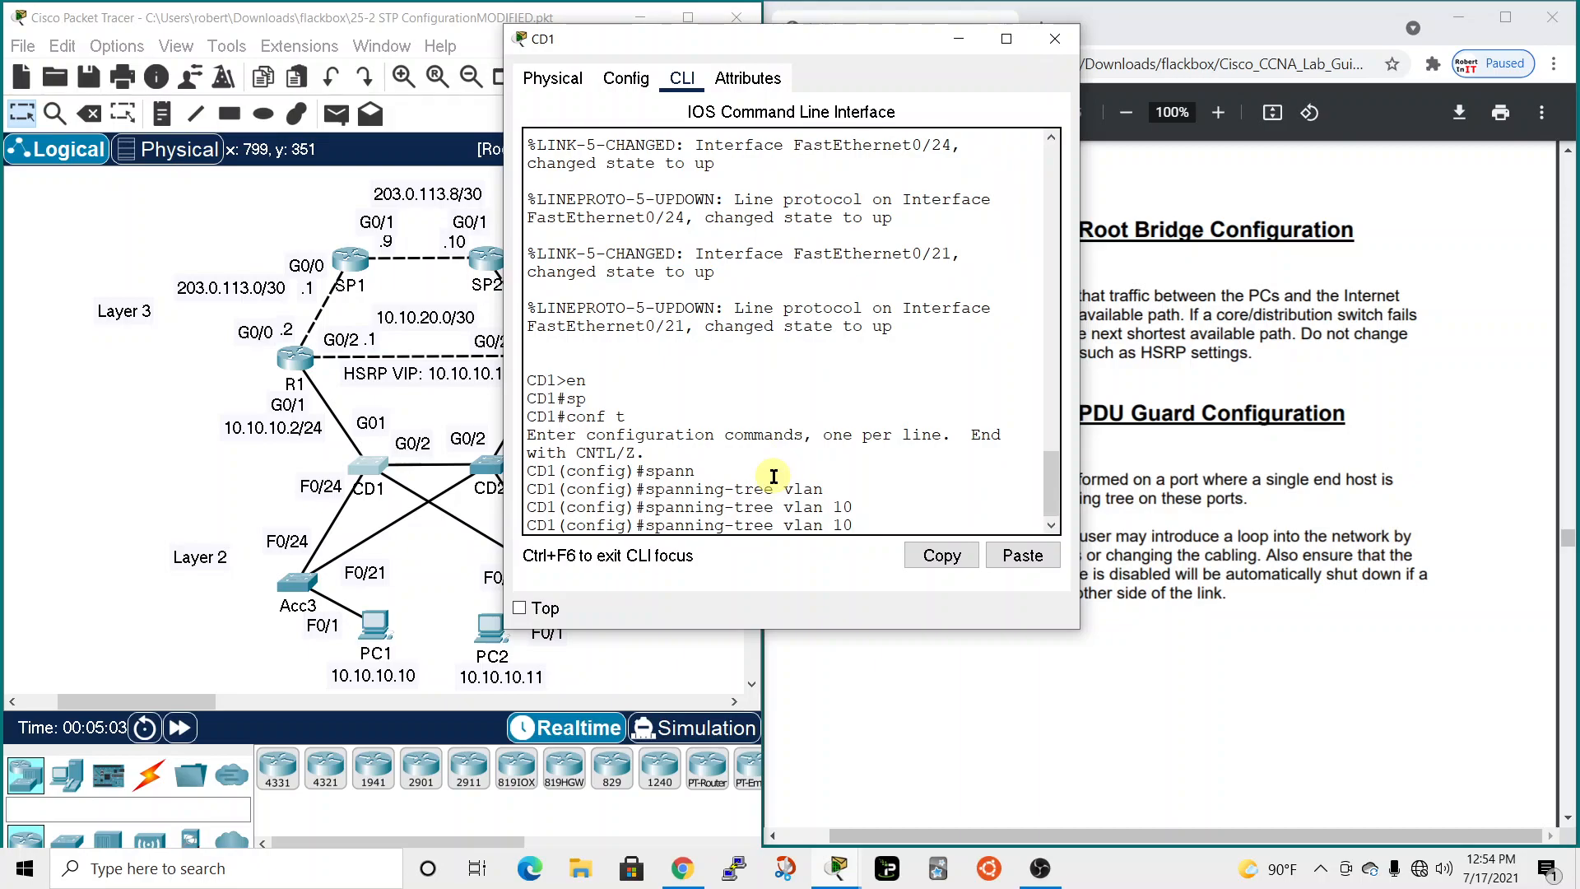
pyautogui.write('roo')
pyautogui.press('Tab')
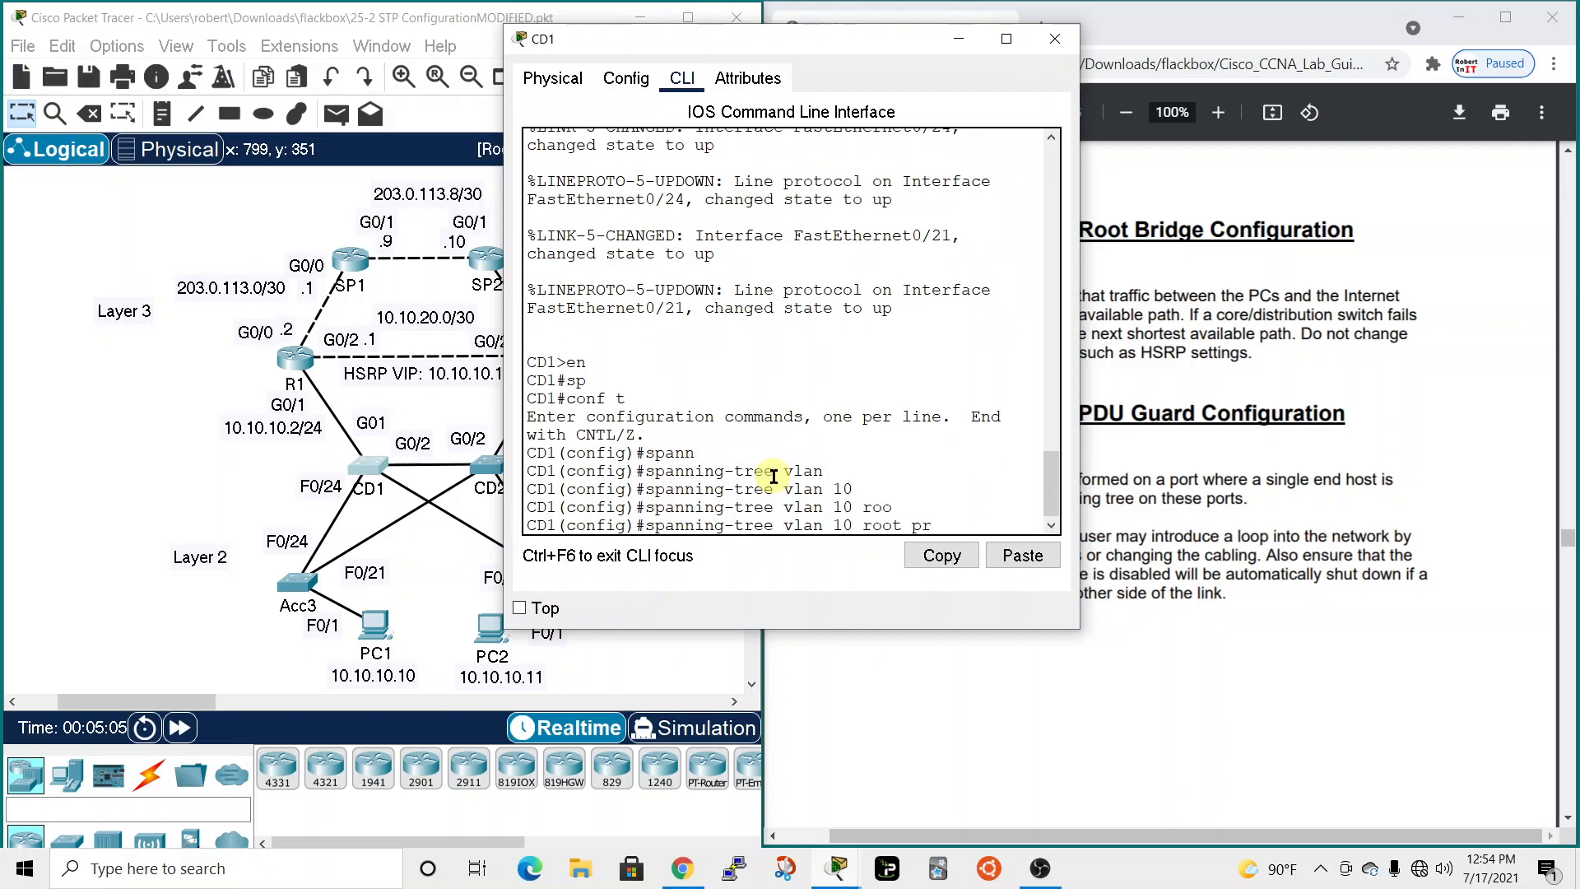
pyautogui.write('pri')
pyautogui.press('Tab')
pyautogui.press('Return')
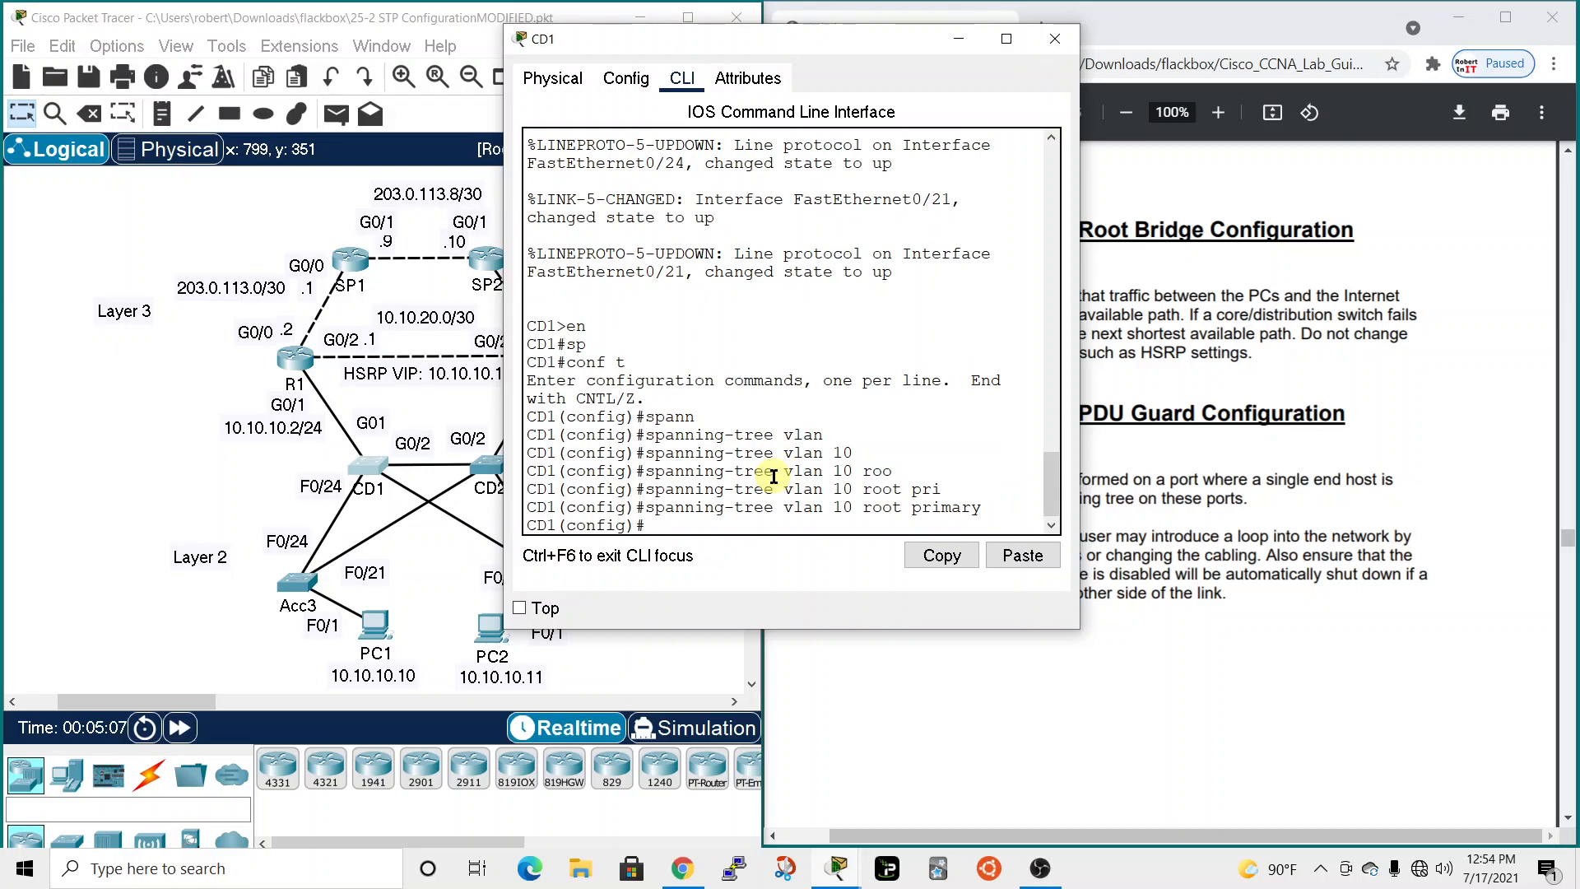
pyautogui.click(1055, 38)
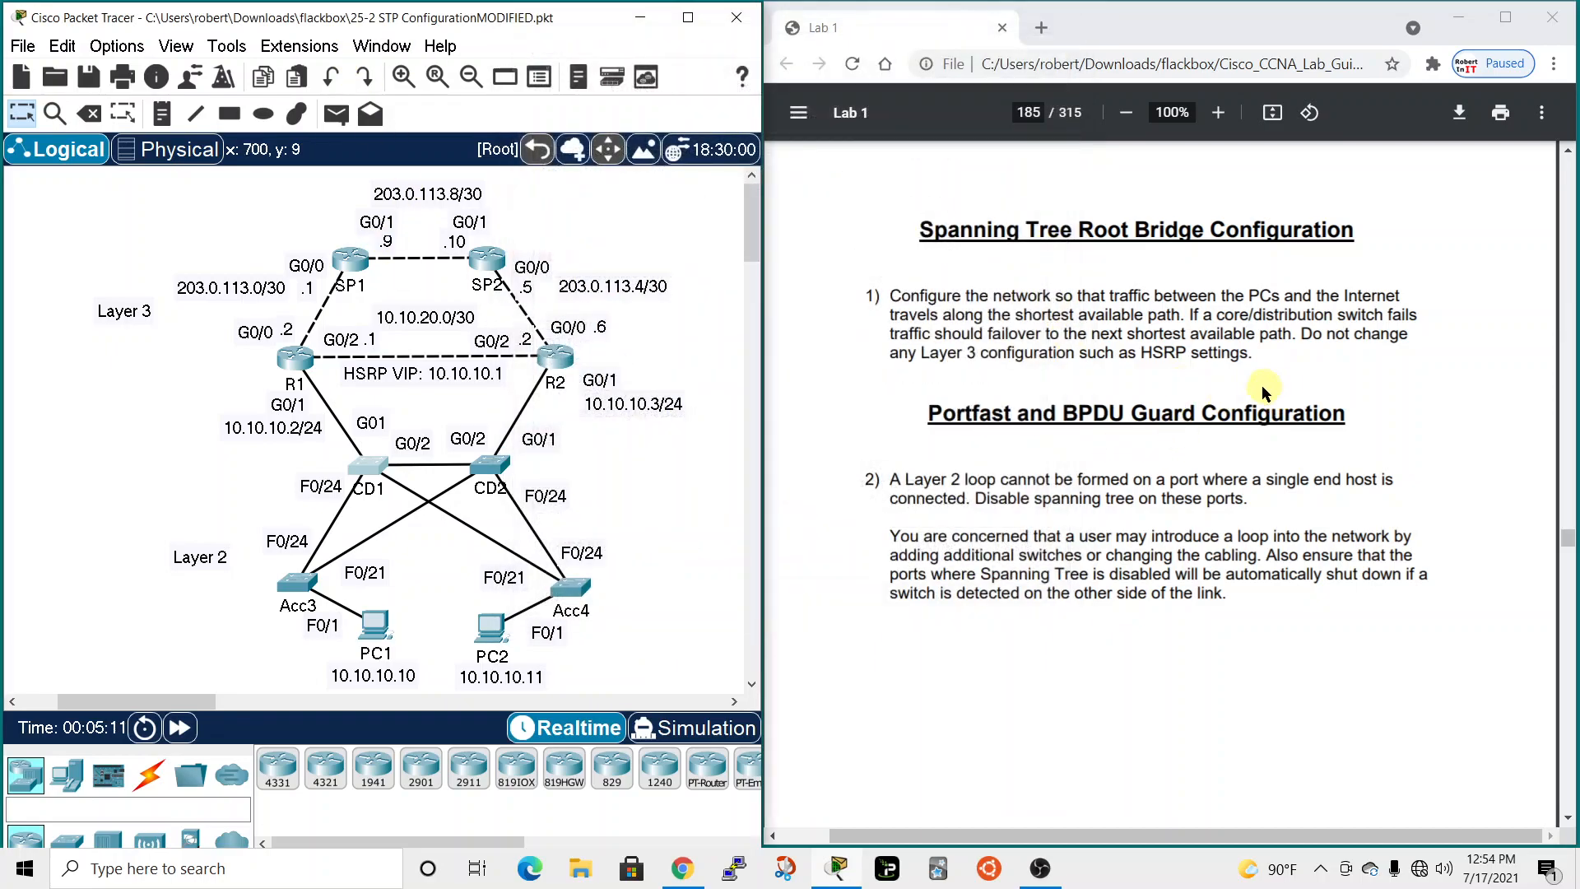
# Open switch CD2's command line and enter global configuration mode with "en" and "conf t".
pyautogui.click(502, 469)
pyautogui.click(680, 160)
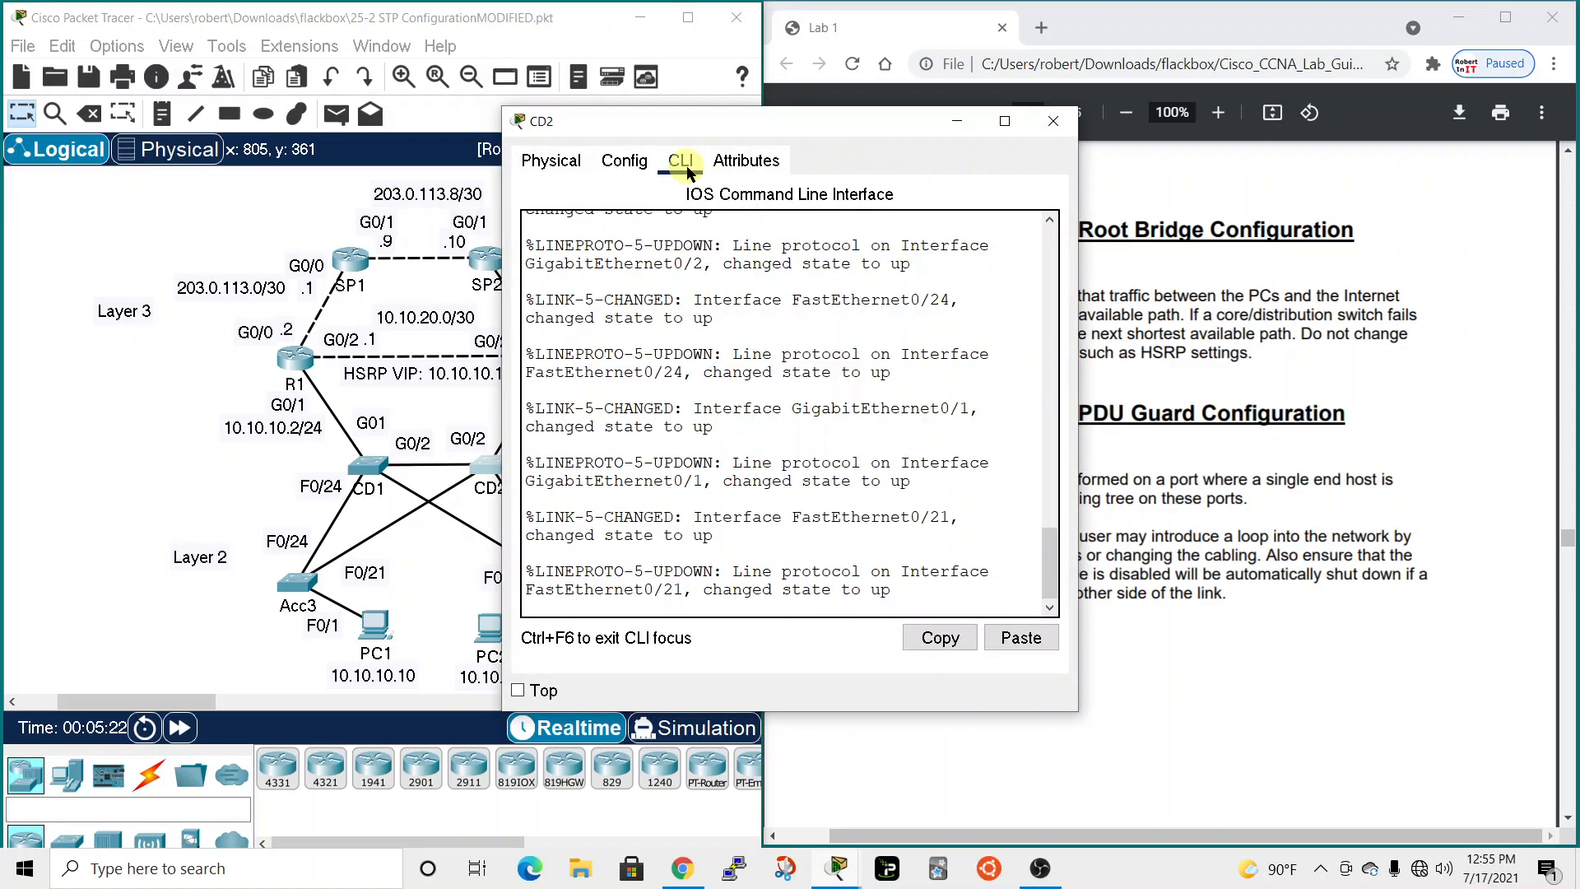
pyautogui.moveTo(840, 125); pyautogui.dragTo(939, 65)
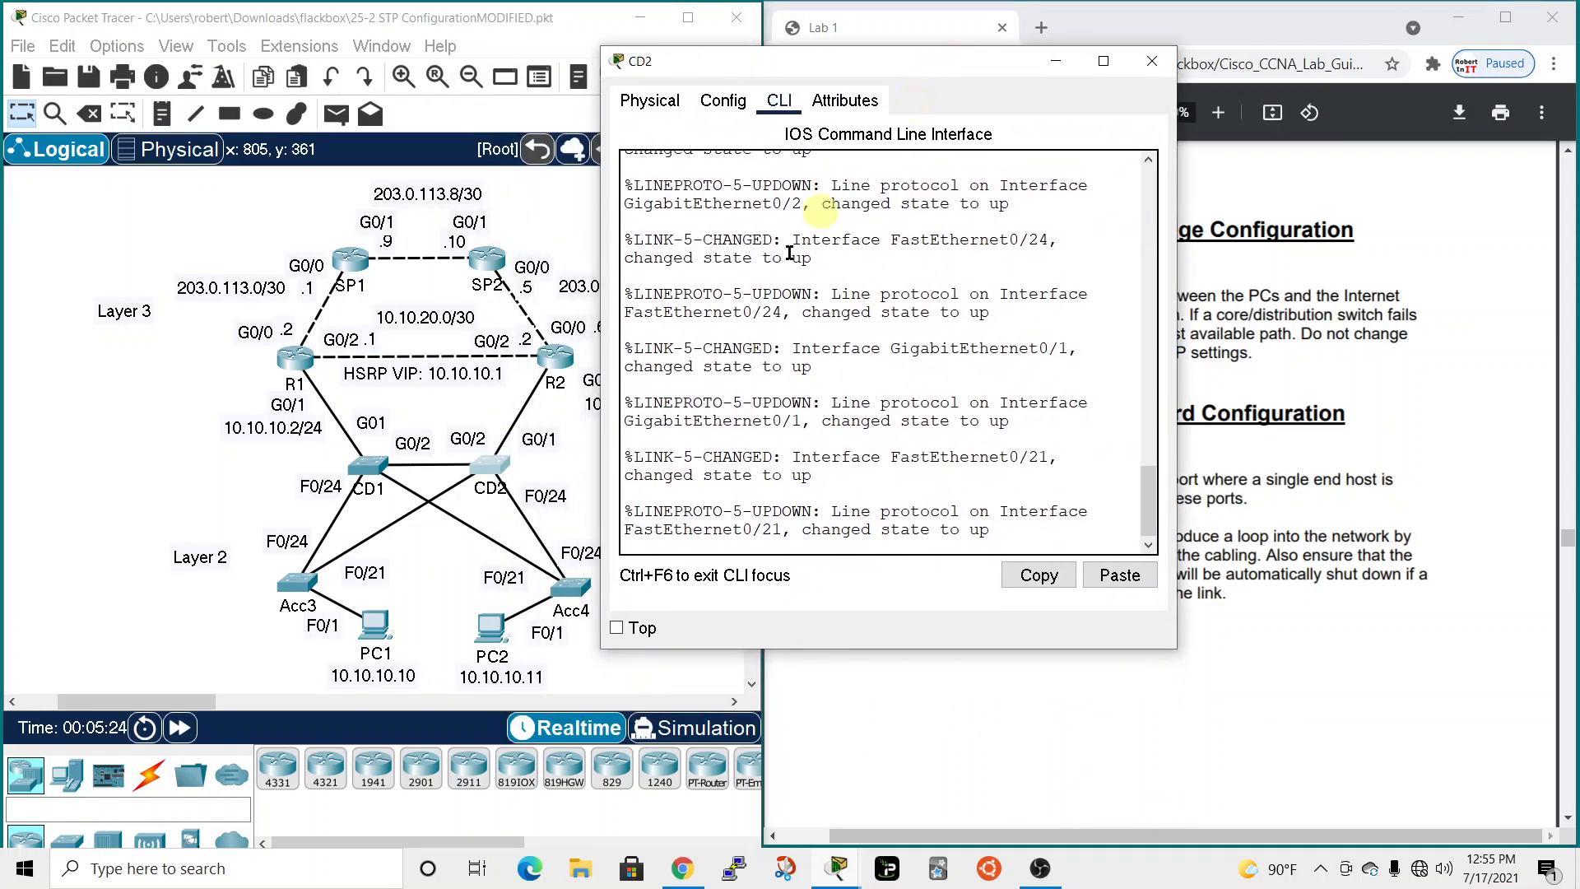
pyautogui.press('Return')
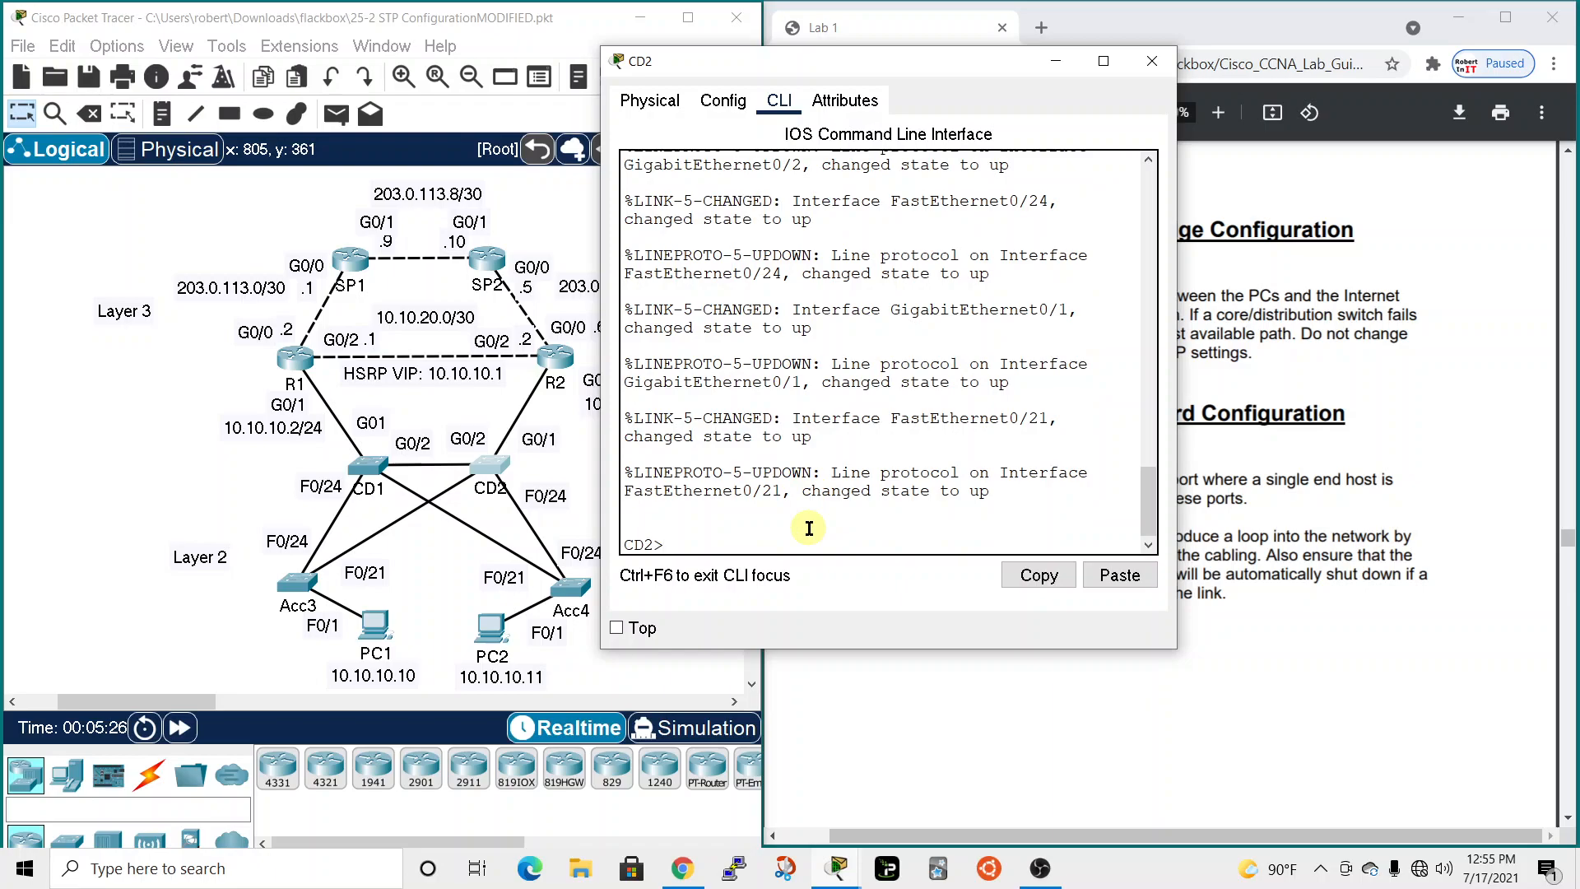
pyautogui.write('en')
pyautogui.press('Return')
pyautogui.write('conf')
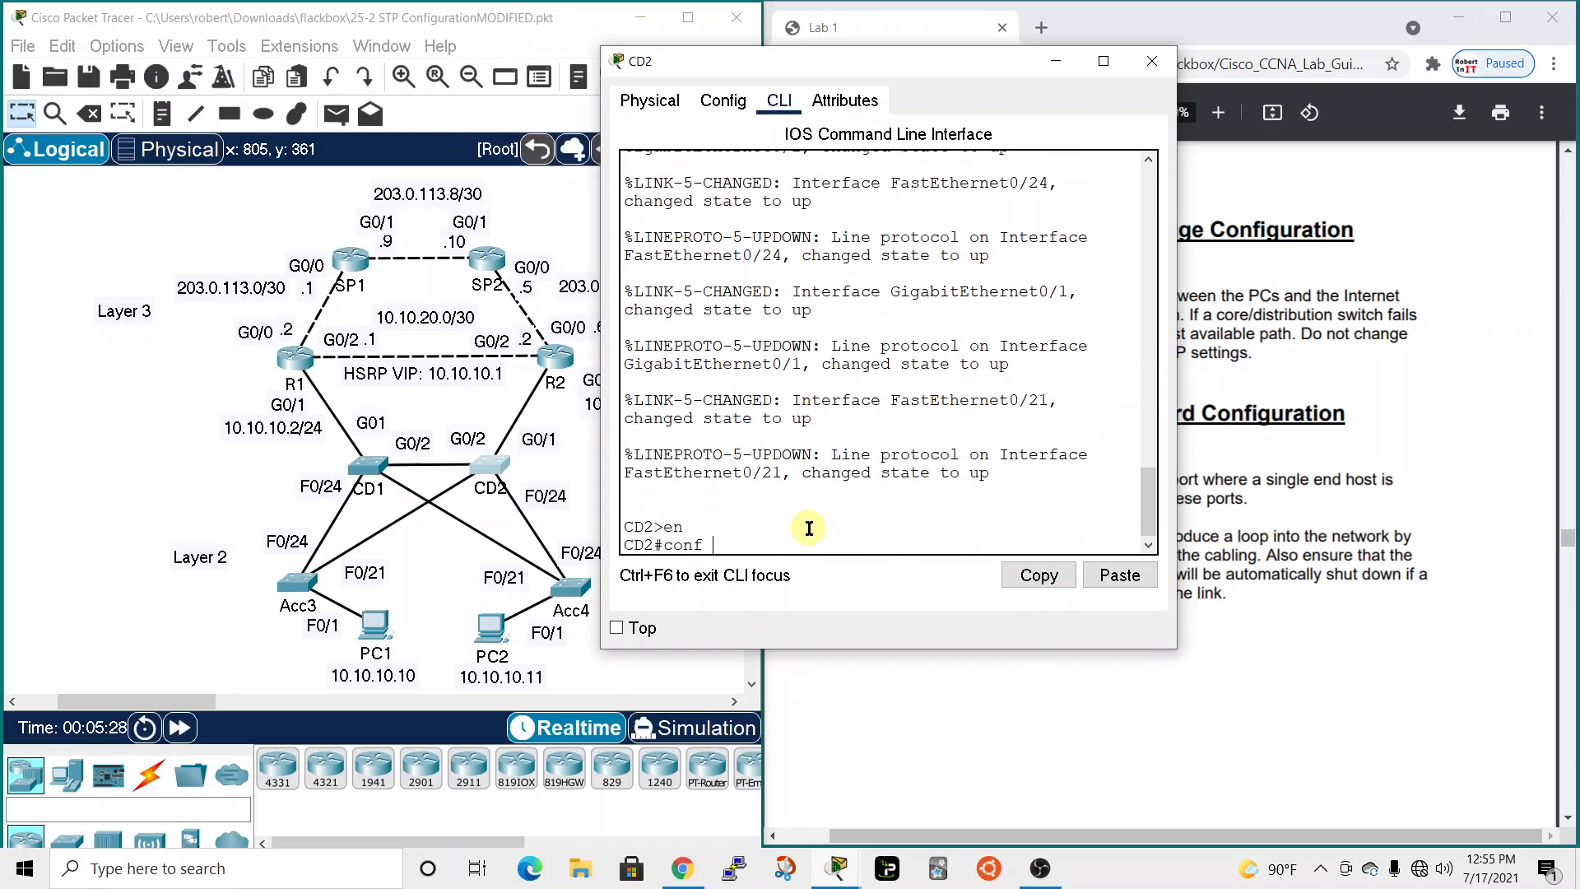
pyautogui.write(' t')
pyautogui.press('Return')
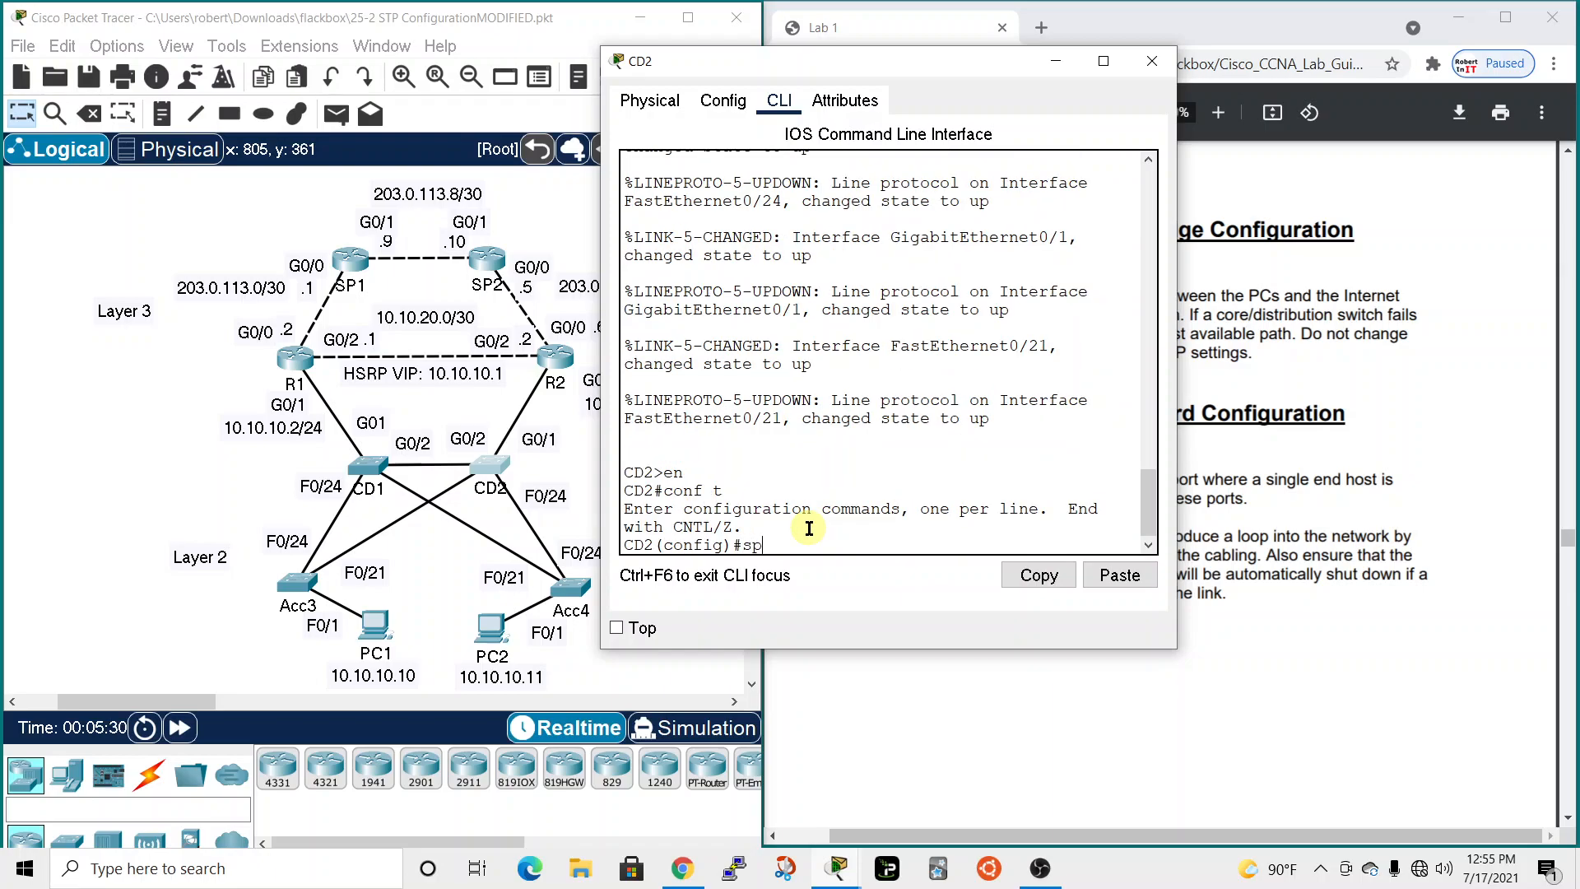
# Make CD2 the secondary root bridge with "spanning-tree vlan 10 root secondary" and close its window.
pyautogui.write('sp')
pyautogui.press('Tab')
pyautogui.write('v')
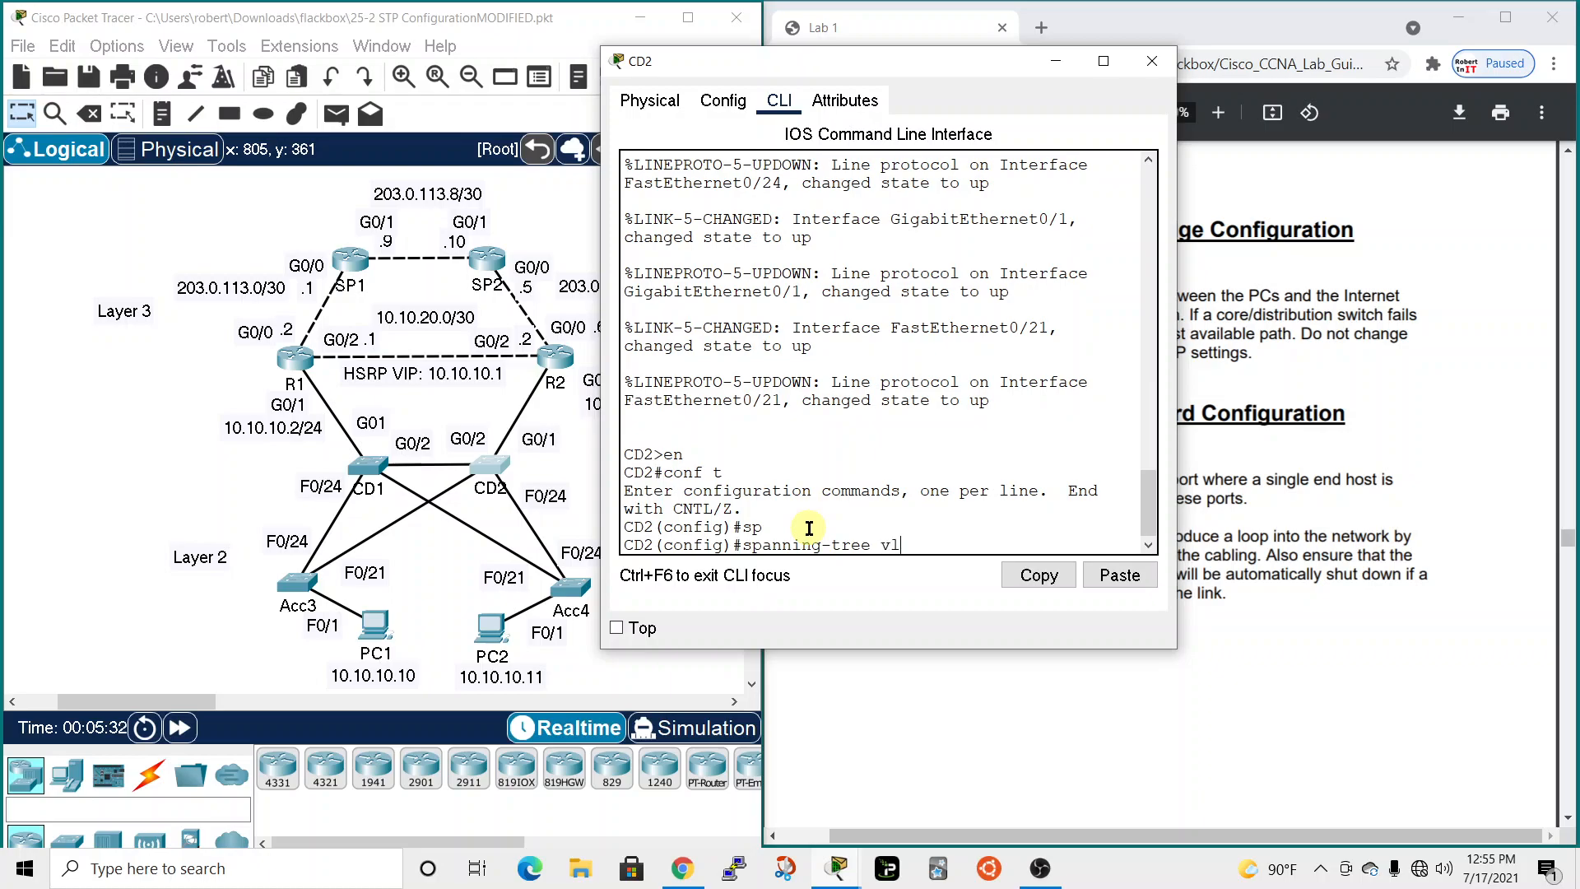
pyautogui.write('l')
pyautogui.press('Tab')
pyautogui.write('n')
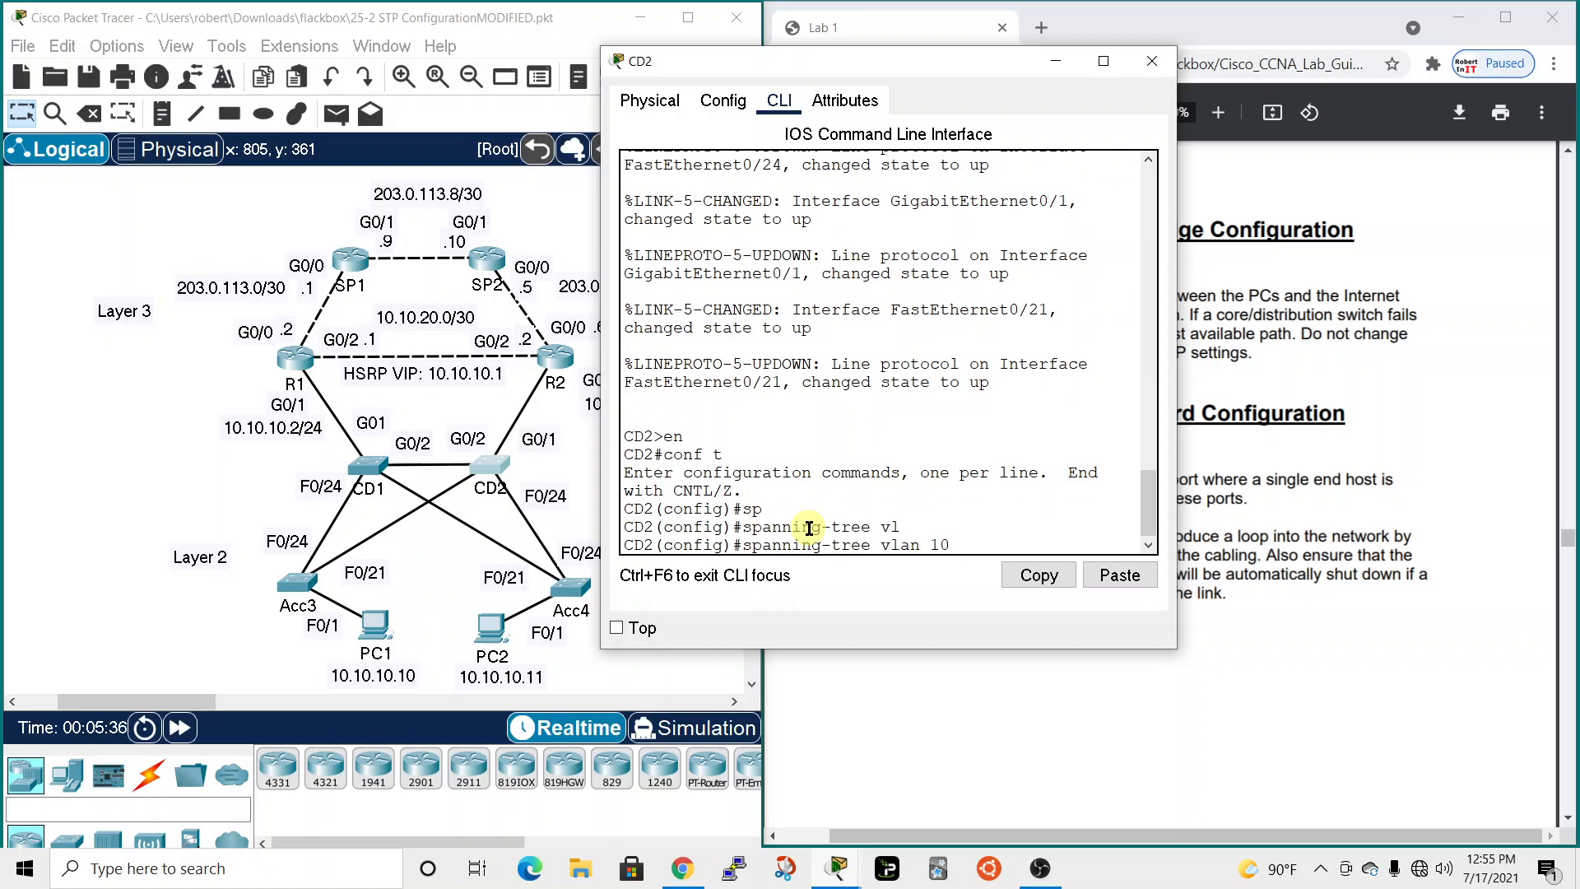
pyautogui.press('Tab')
pyautogui.write('se')
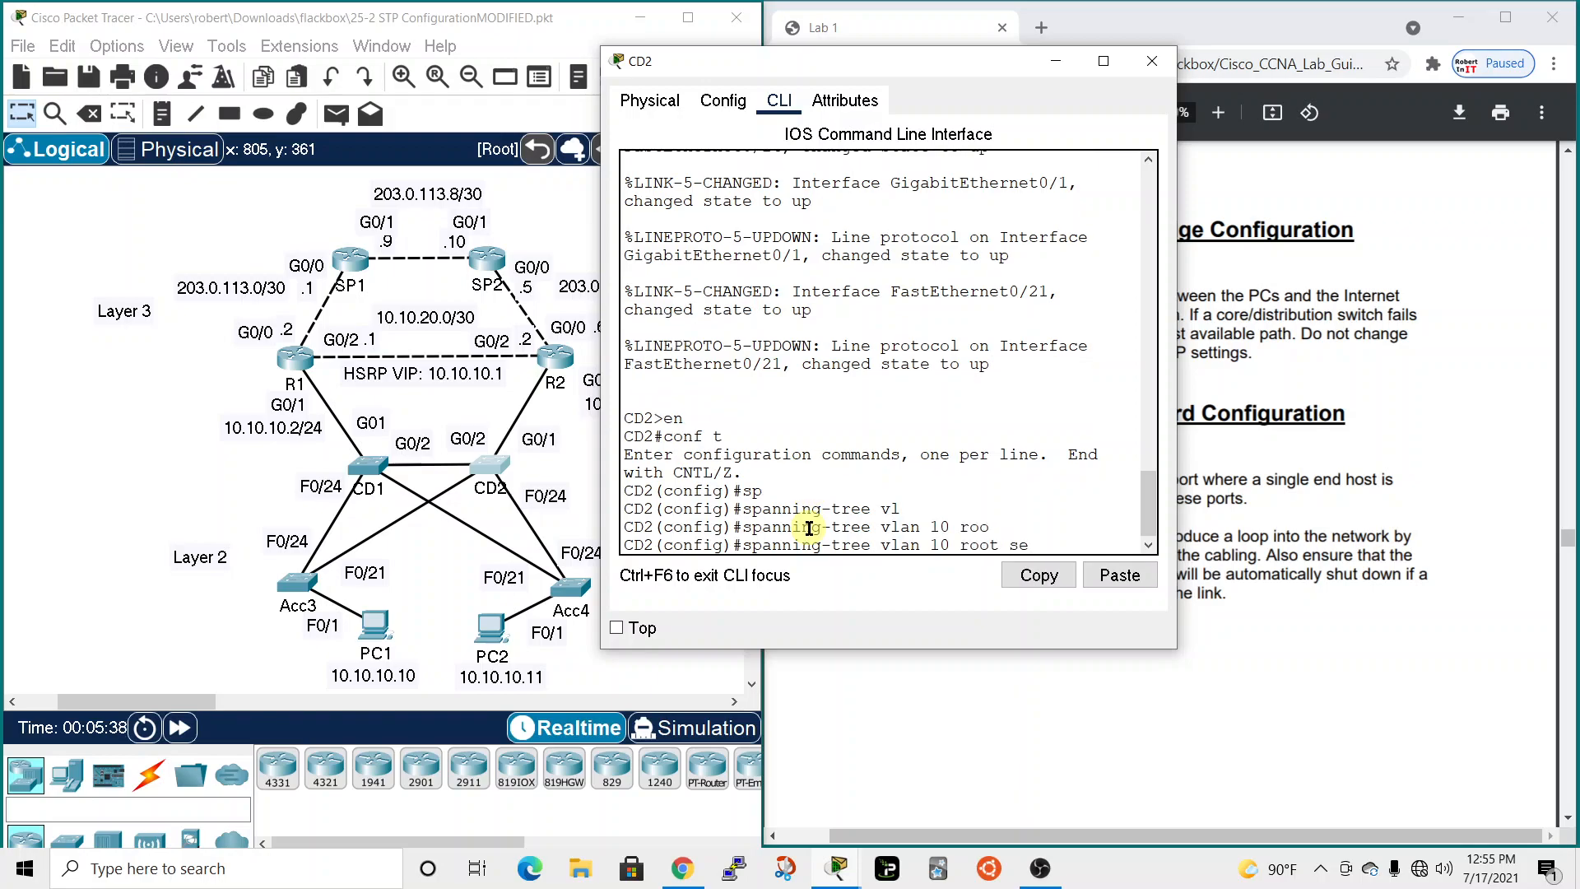
pyautogui.write('c')
pyautogui.press('Tab')
pyautogui.press('Return')
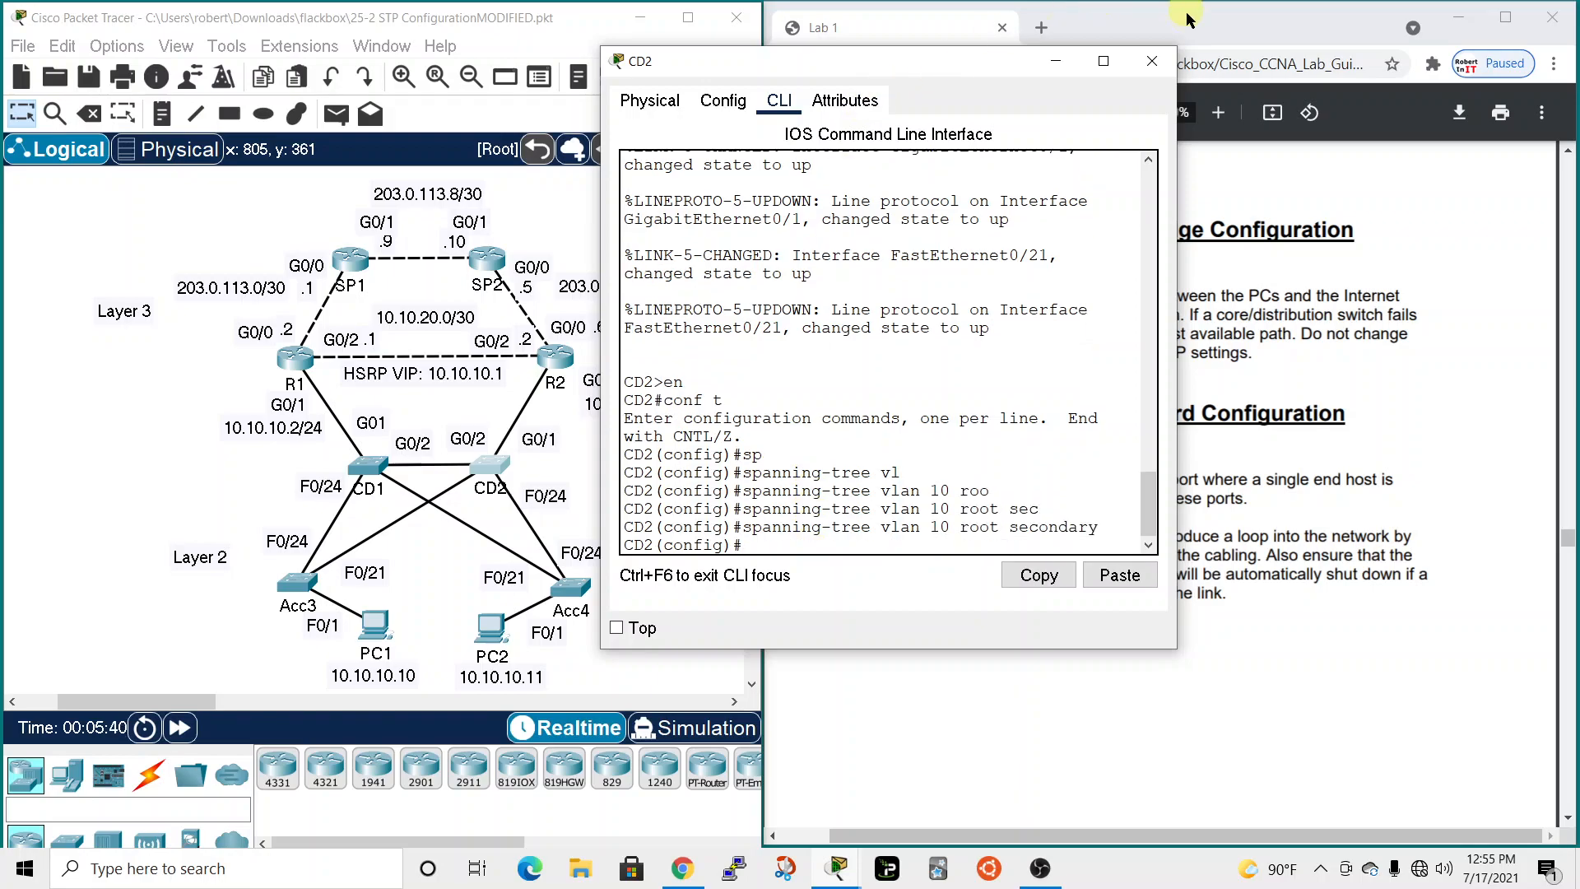
pyautogui.click(1150, 63)
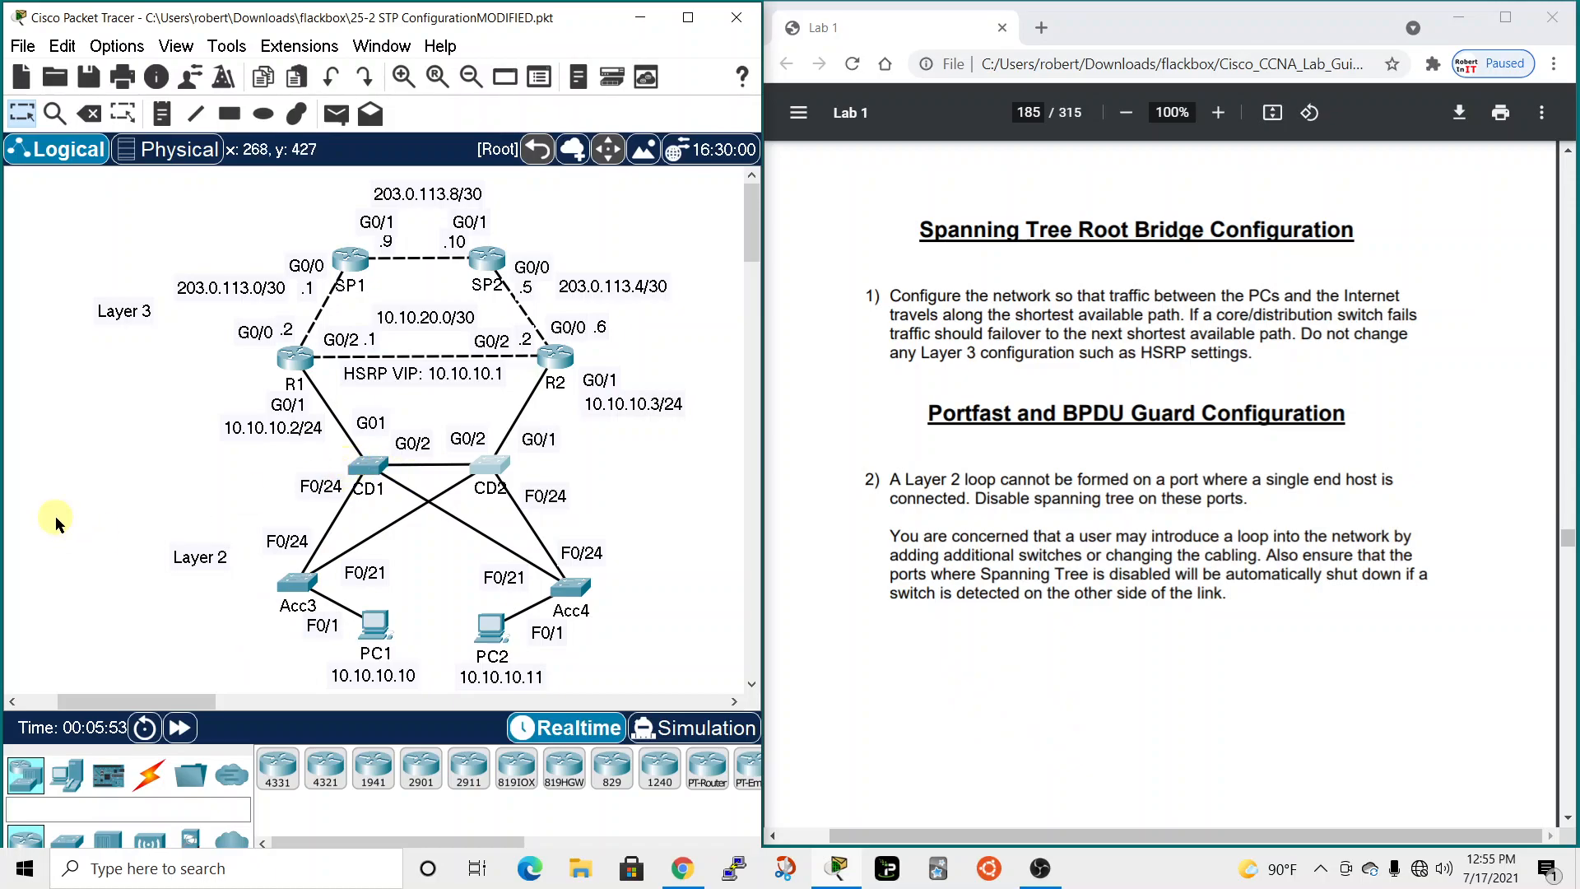
# Open switch CD1's command line, move its window aside and leave global configuration mode with "end".
pyautogui.click(368, 475)
pyautogui.moveTo(748, 117); pyautogui.dragTo(413, 12)
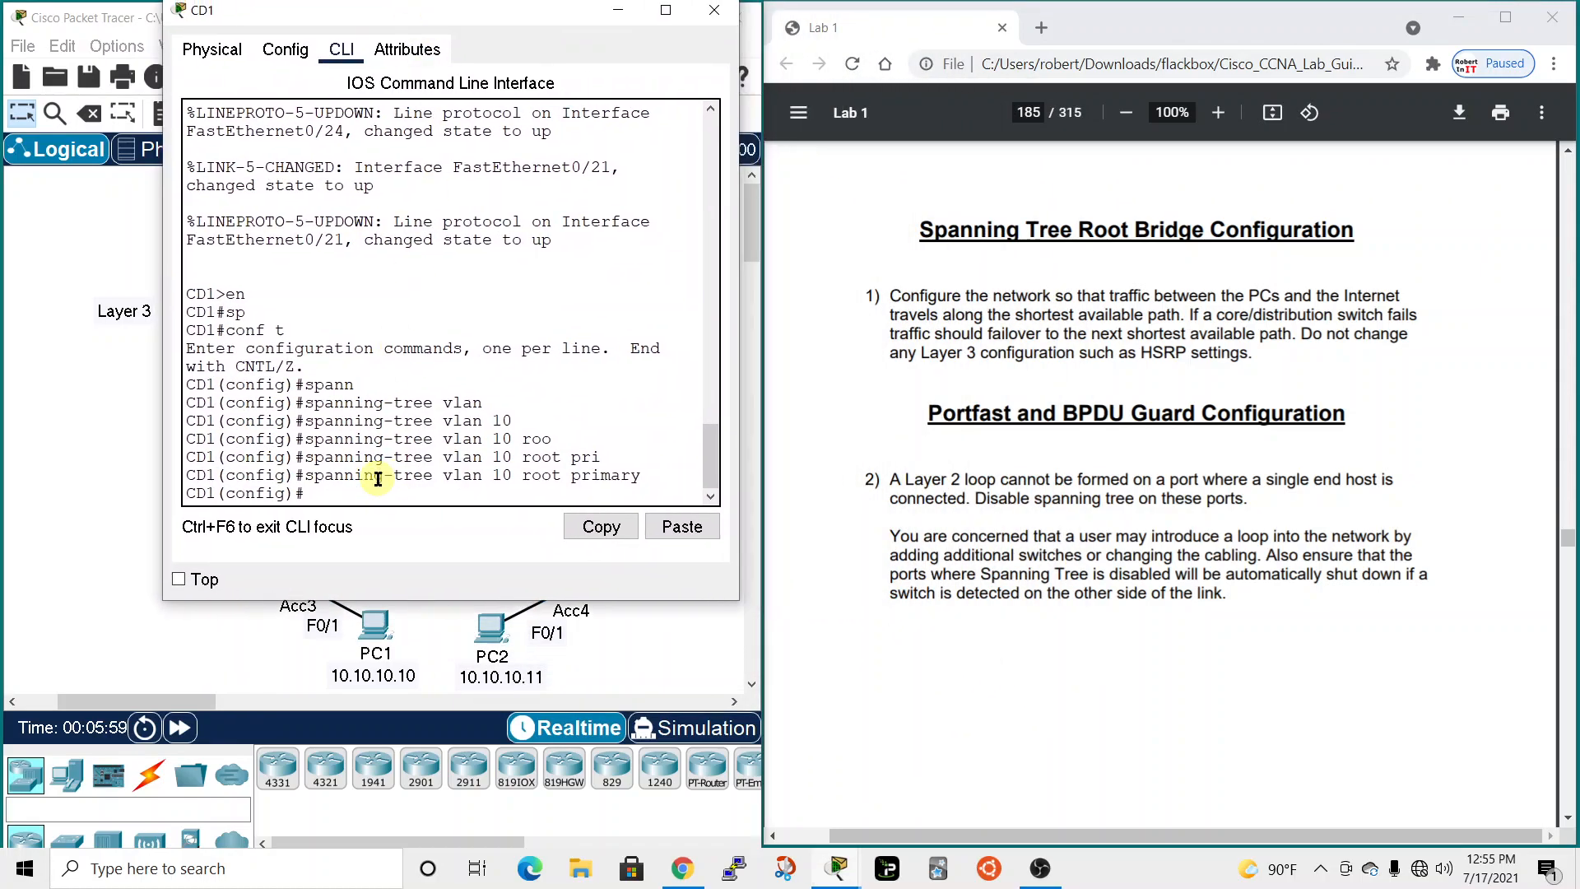
pyautogui.write('en')
pyautogui.press('Return')
pyautogui.write('end')
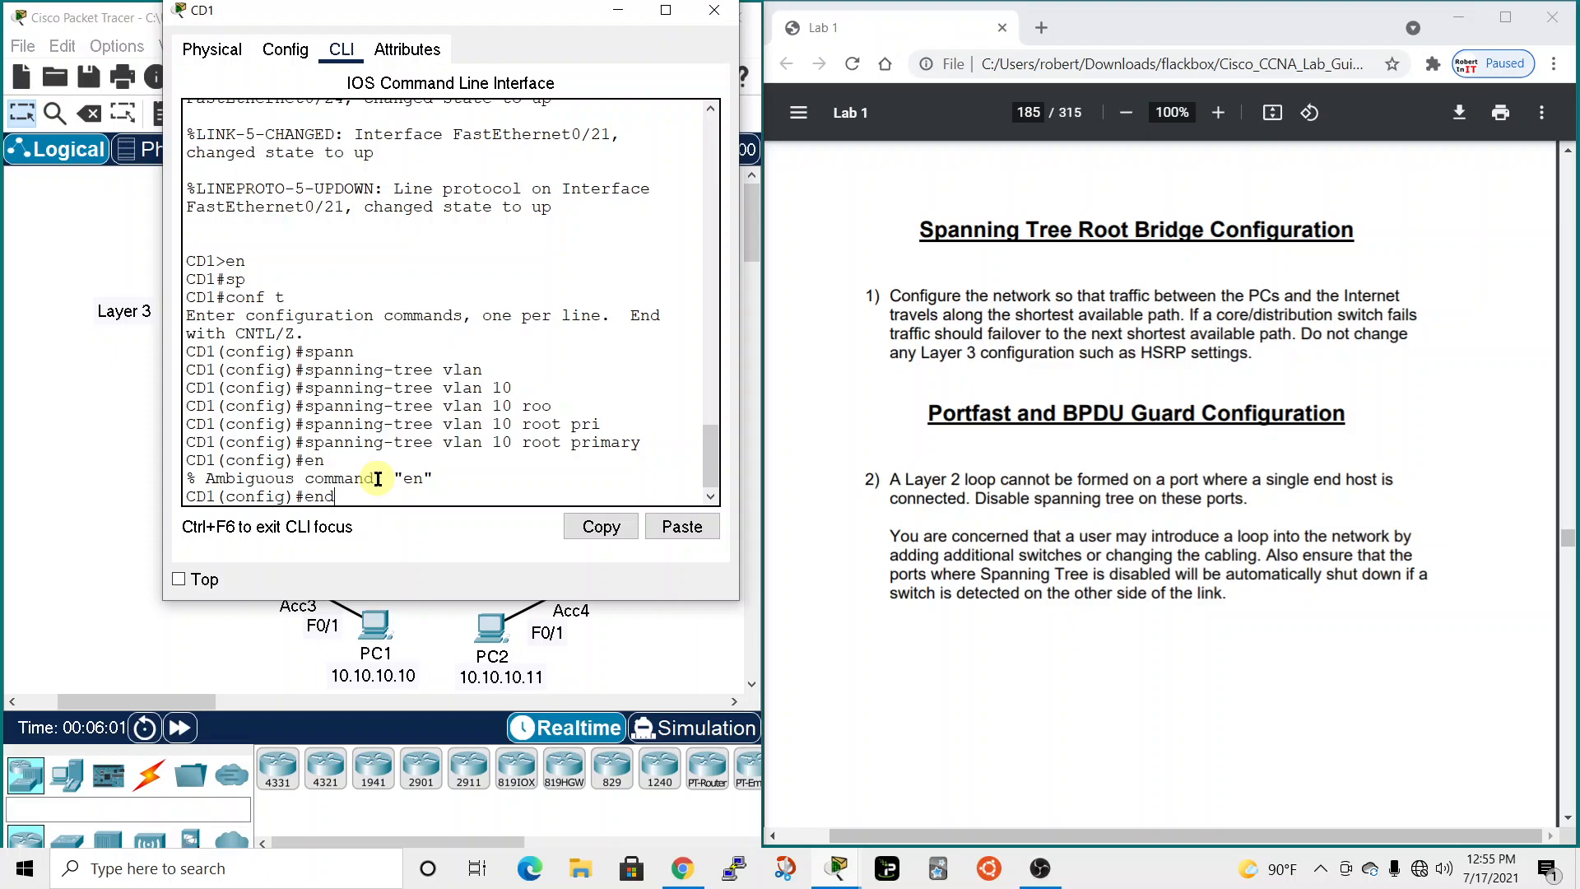
pyautogui.press('Return')
pyautogui.write('s')
pyautogui.press('Return')
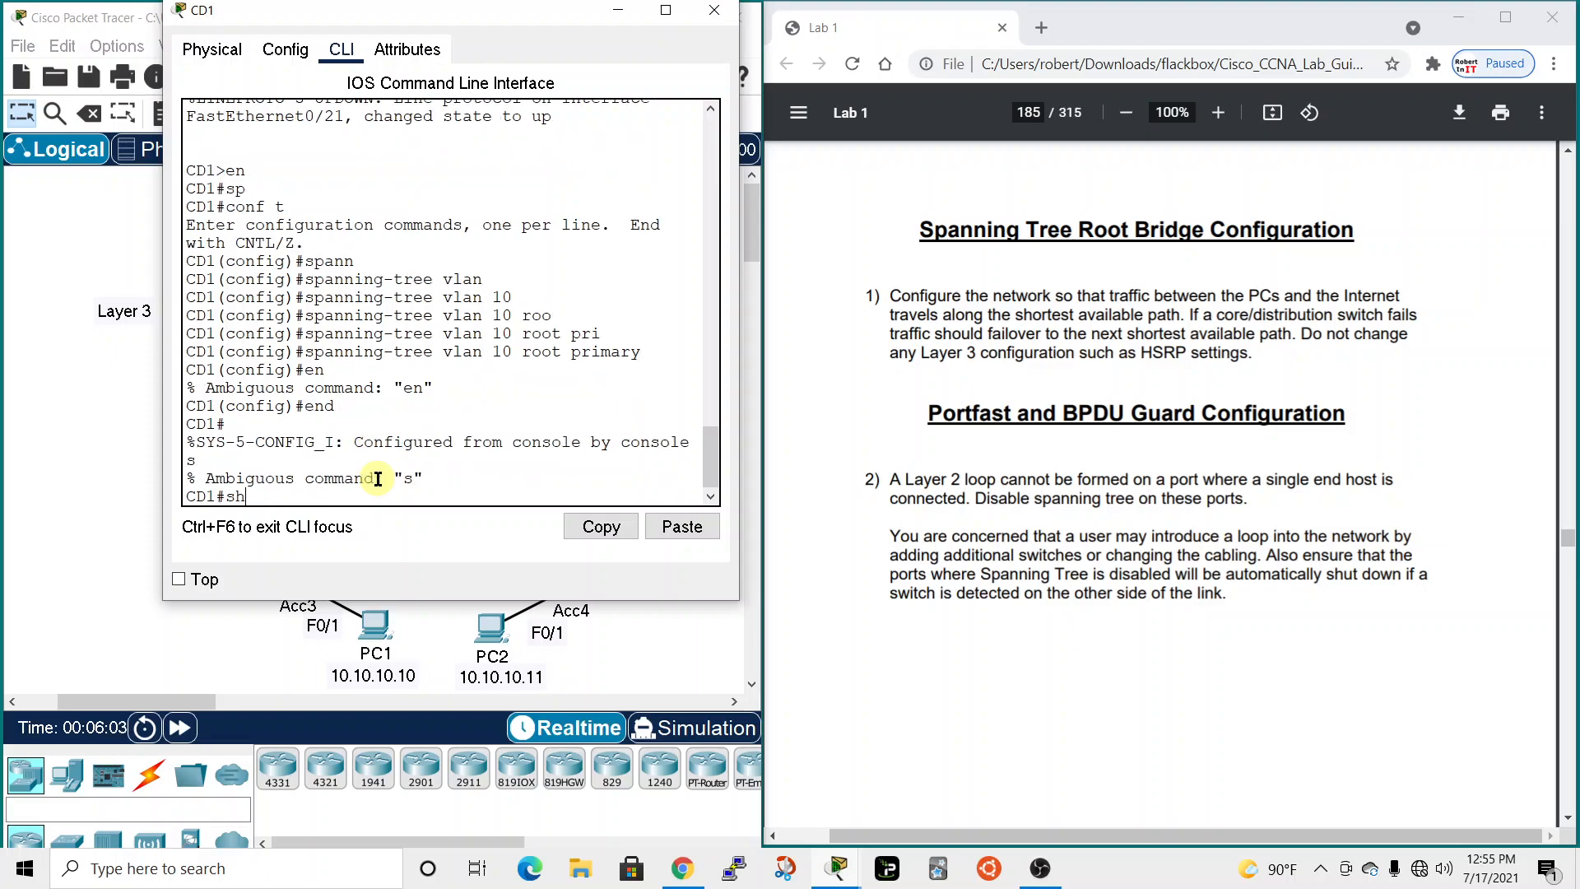
# Display CD1's VLAN 10 spanning tree details with "sh spanning-tree vlan 10".
pyautogui.write('sh sp')
pyautogui.press('Tab')
pyautogui.write('nvlan')
pyautogui.press('BackSpace')
pyautogui.press('BackSpace')
pyautogui.press('BackSpace')
pyautogui.press('BackSpace')
pyautogui.press('BackSpace')
pyautogui.write('vl')
pyautogui.press('Tab')
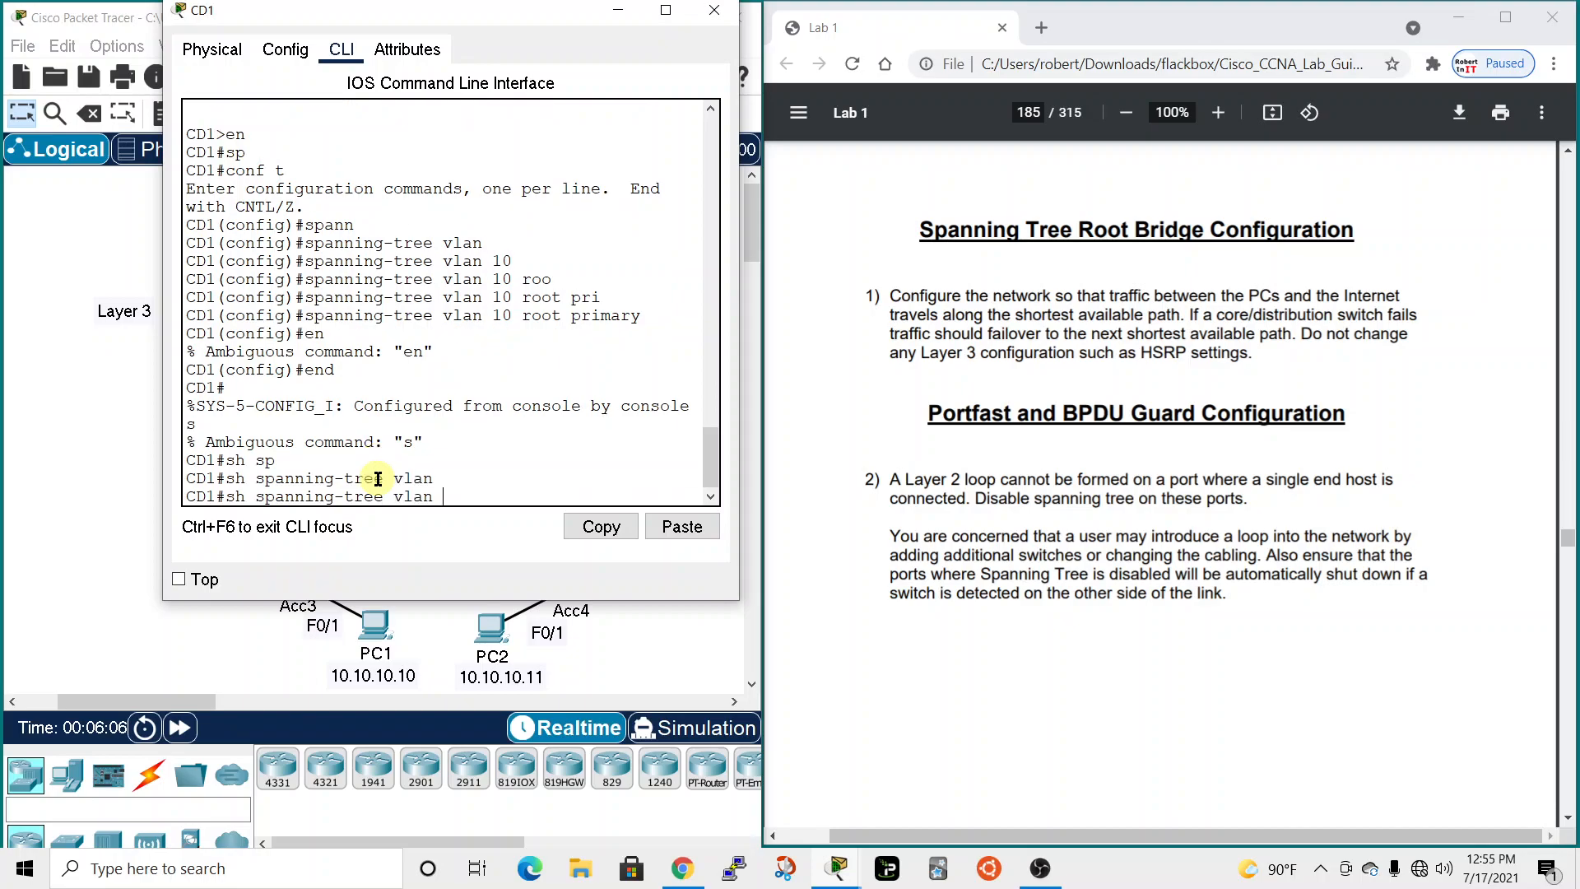
pyautogui.write('10')
pyautogui.press('Return')
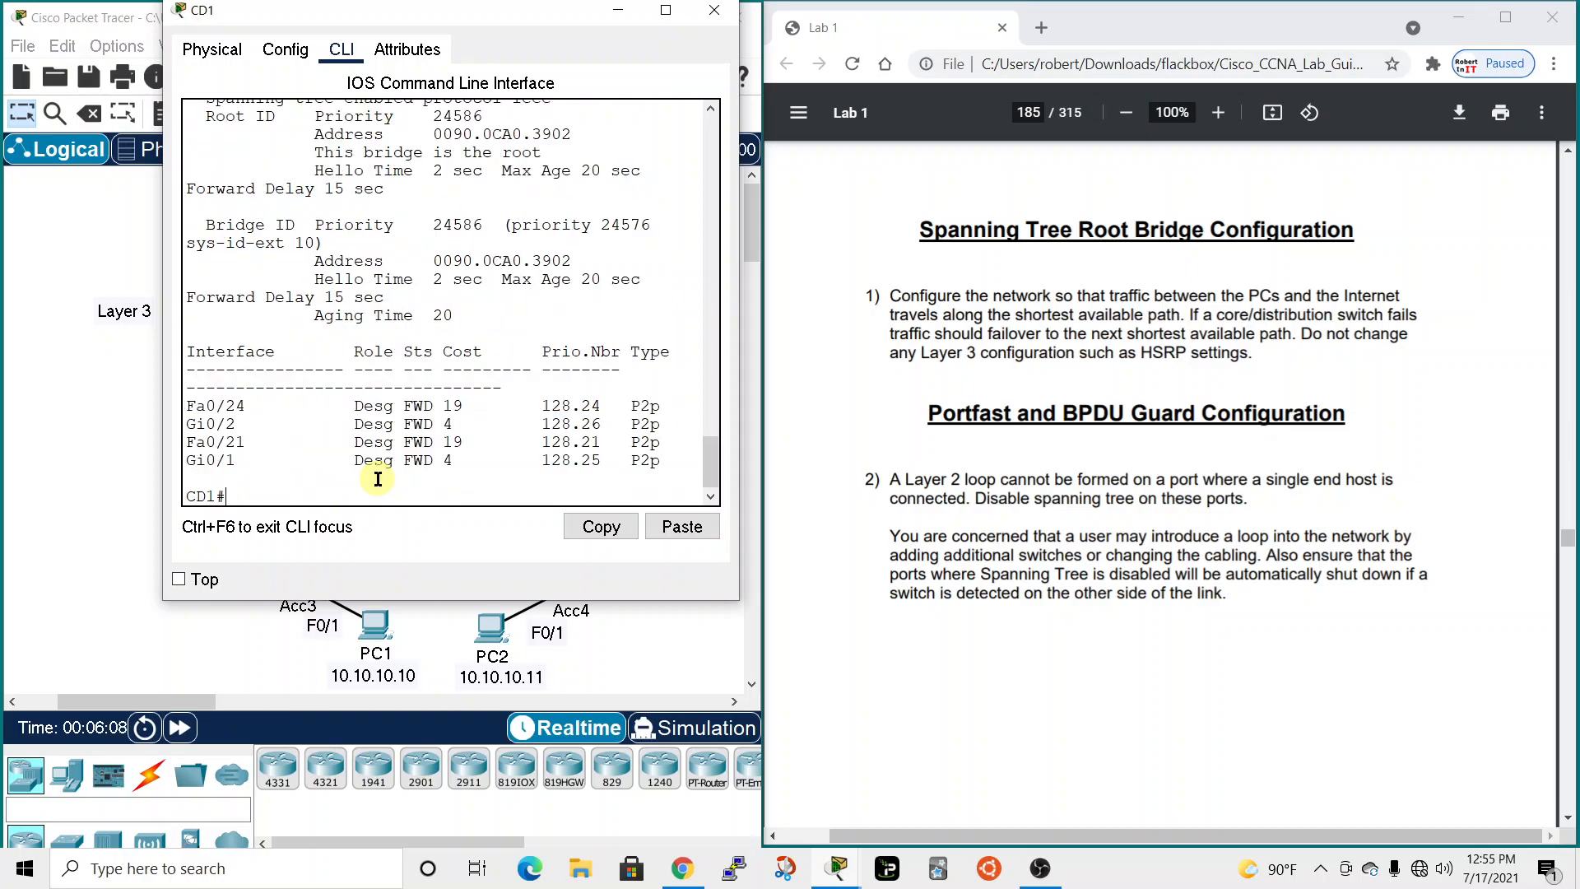
# Widen CD1's window, highlight the root bridge line and the last four digits of the root address, and close the window.
pyautogui.moveTo(403, 22); pyautogui.dragTo(754, 50)
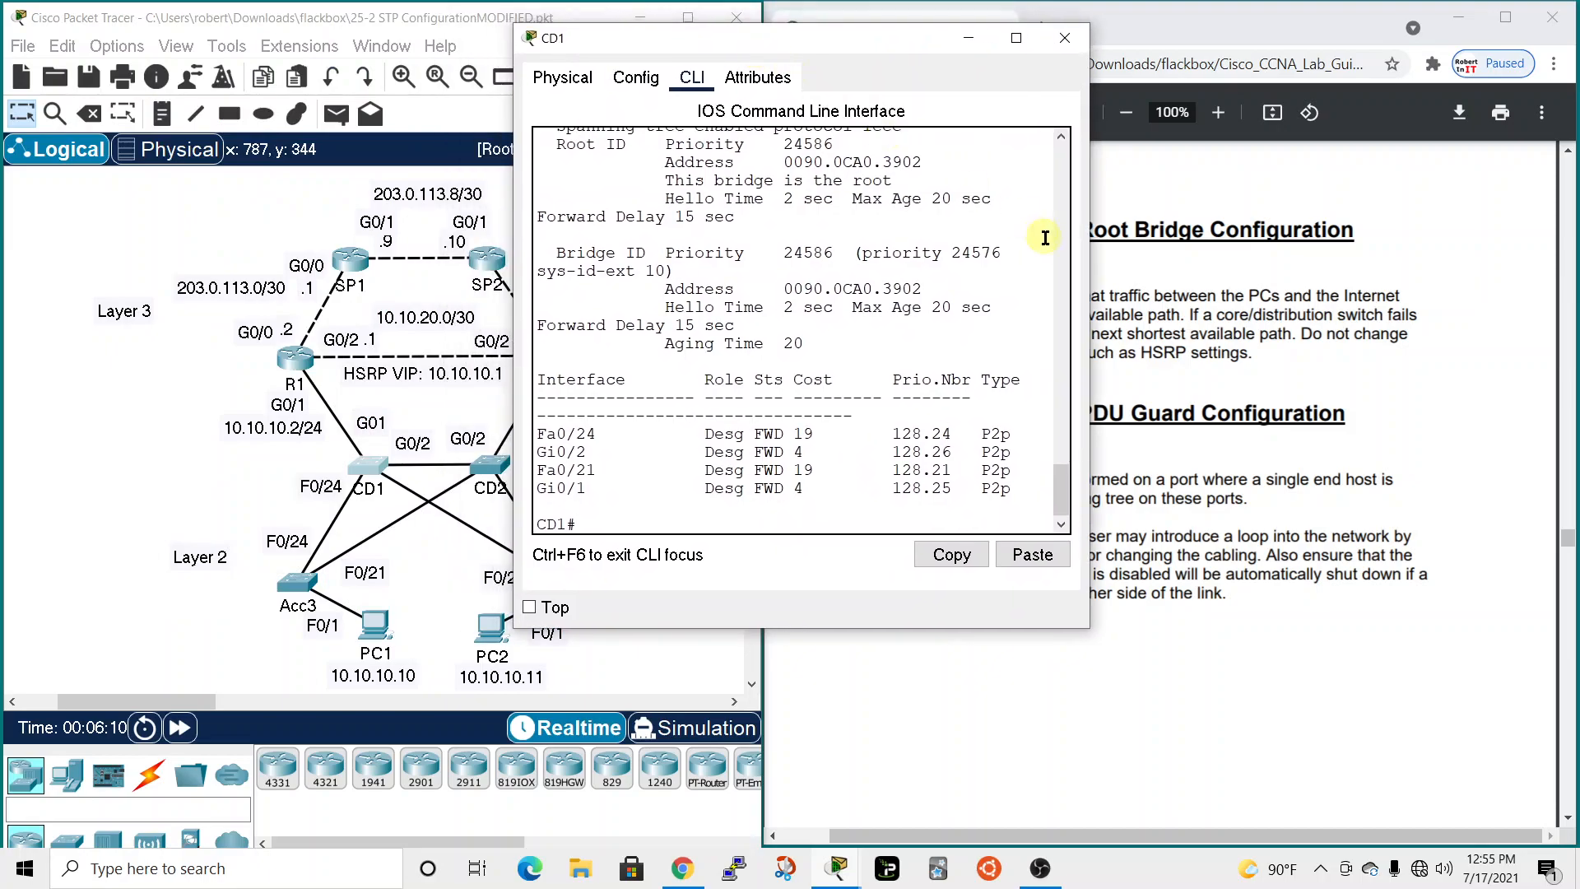
pyautogui.moveTo(1092, 292); pyautogui.dragTo(1371, 314)
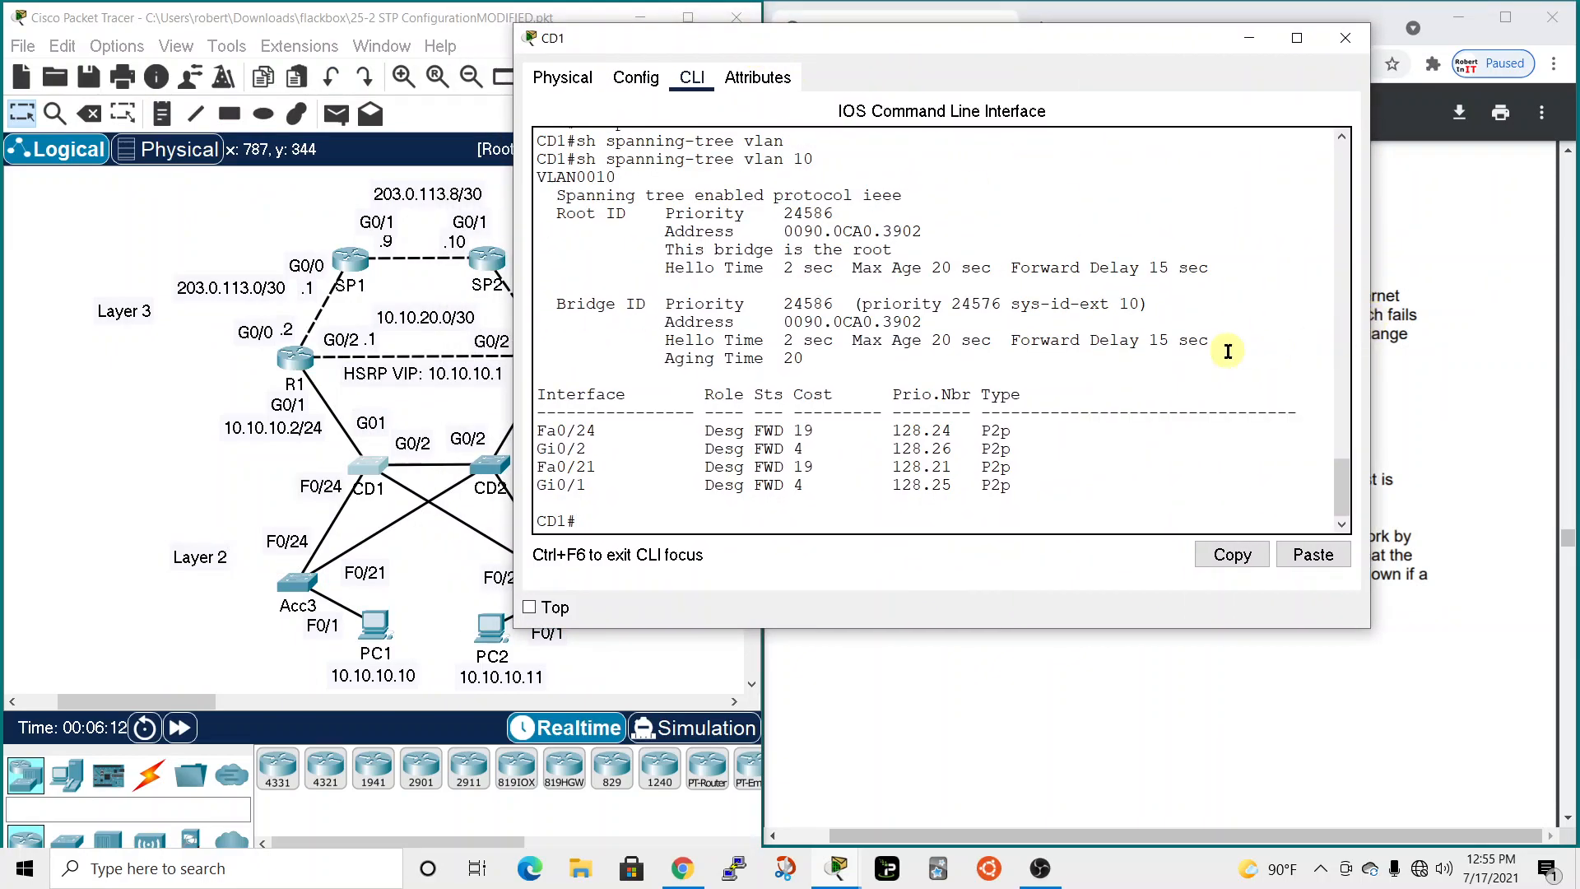
pyautogui.scroll(1, 983, 428)
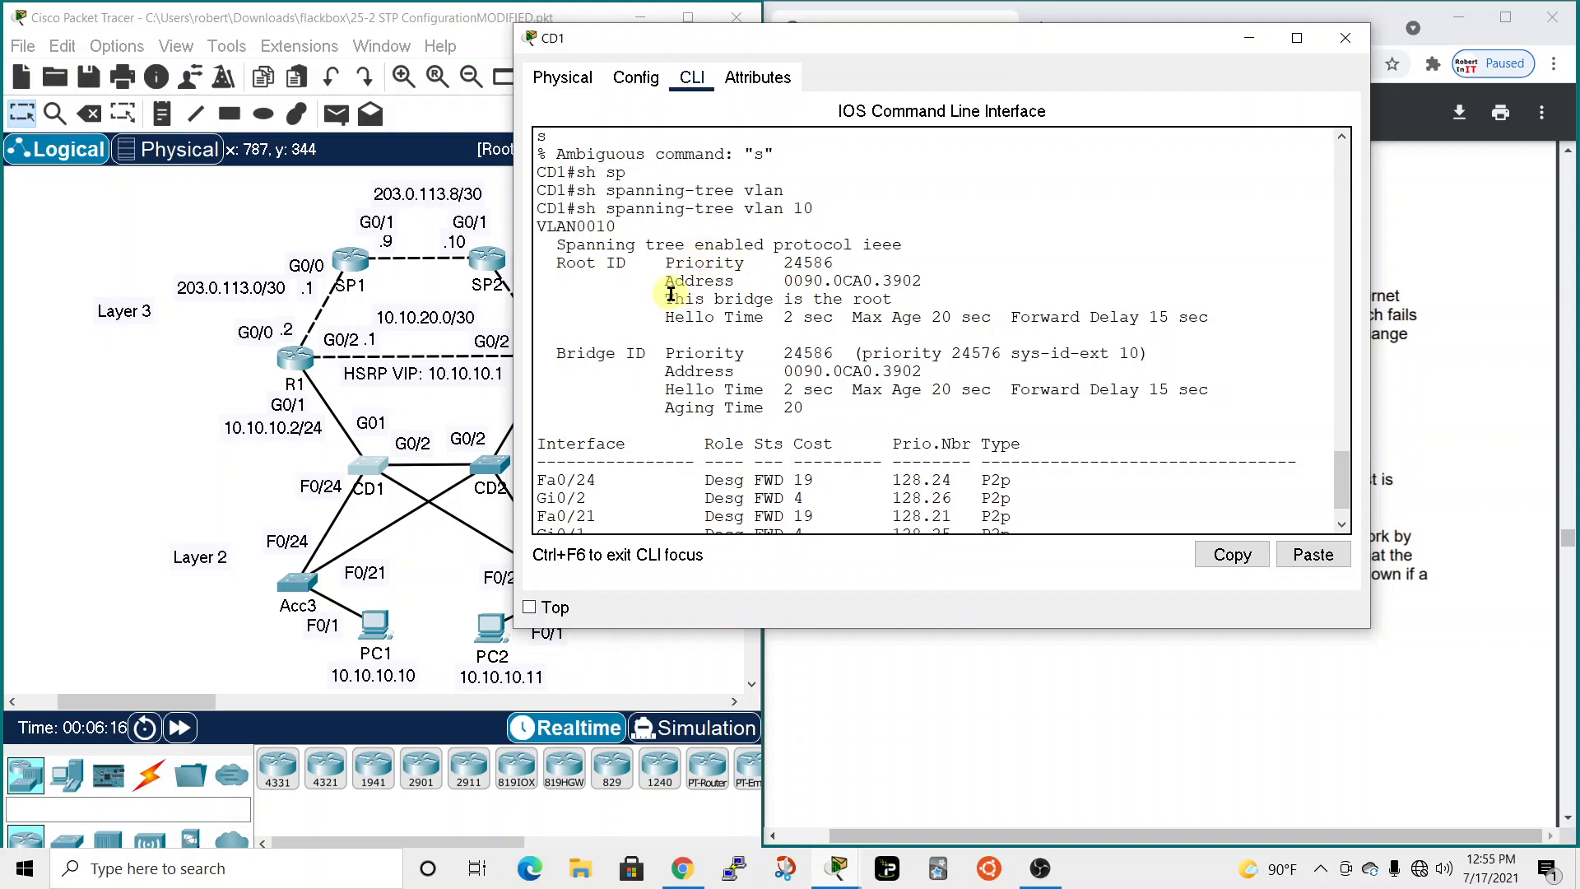
pyautogui.moveTo(667, 299); pyautogui.dragTo(896, 299)
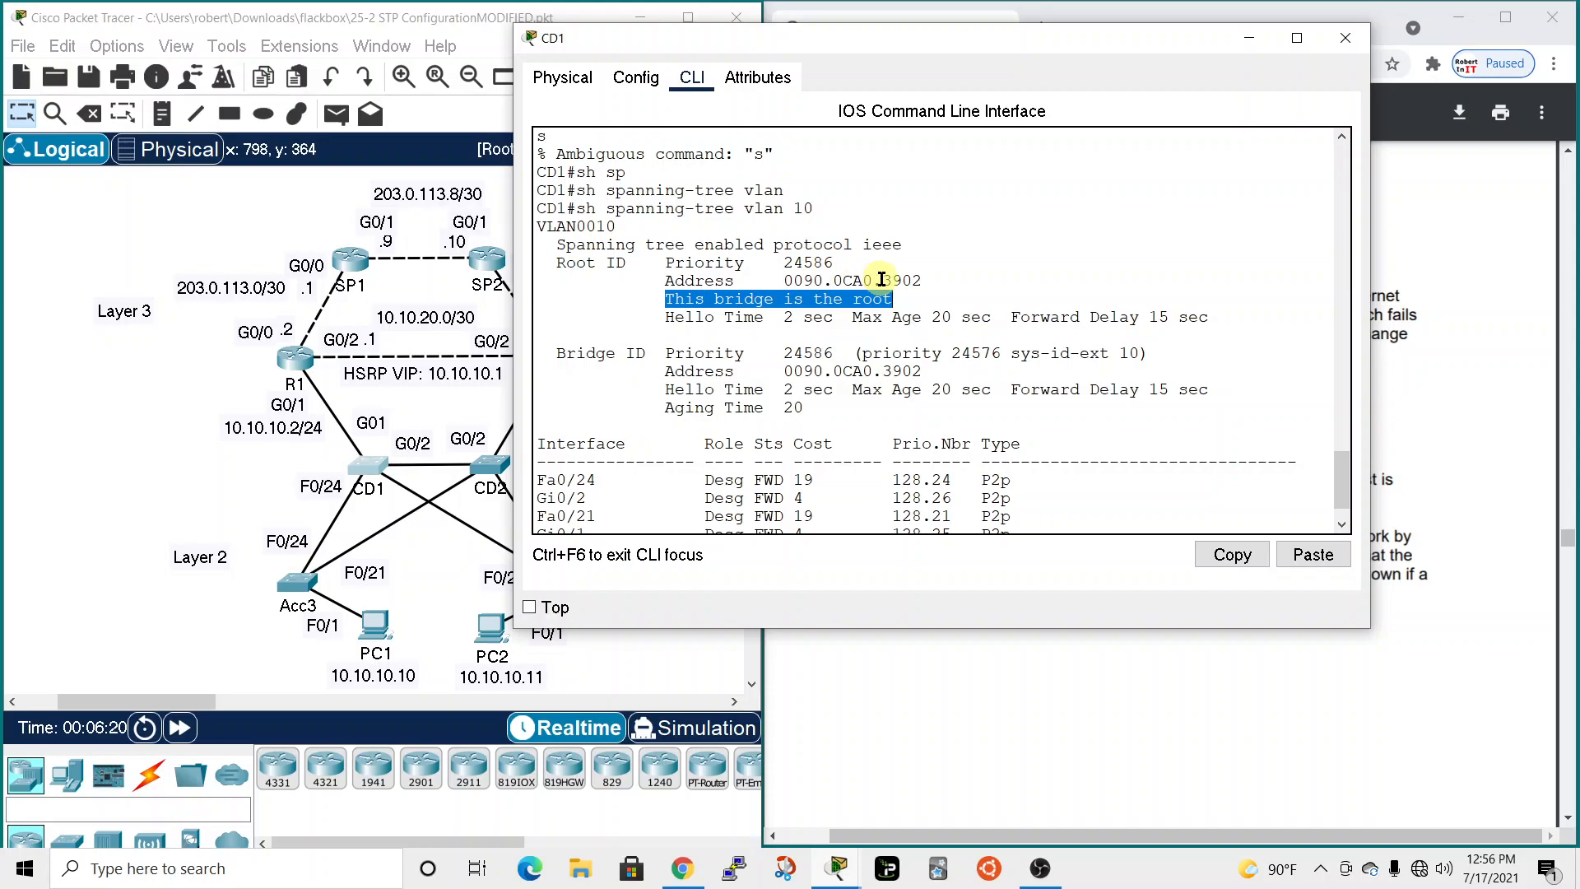
pyautogui.moveTo(881, 280); pyautogui.dragTo(913, 286)
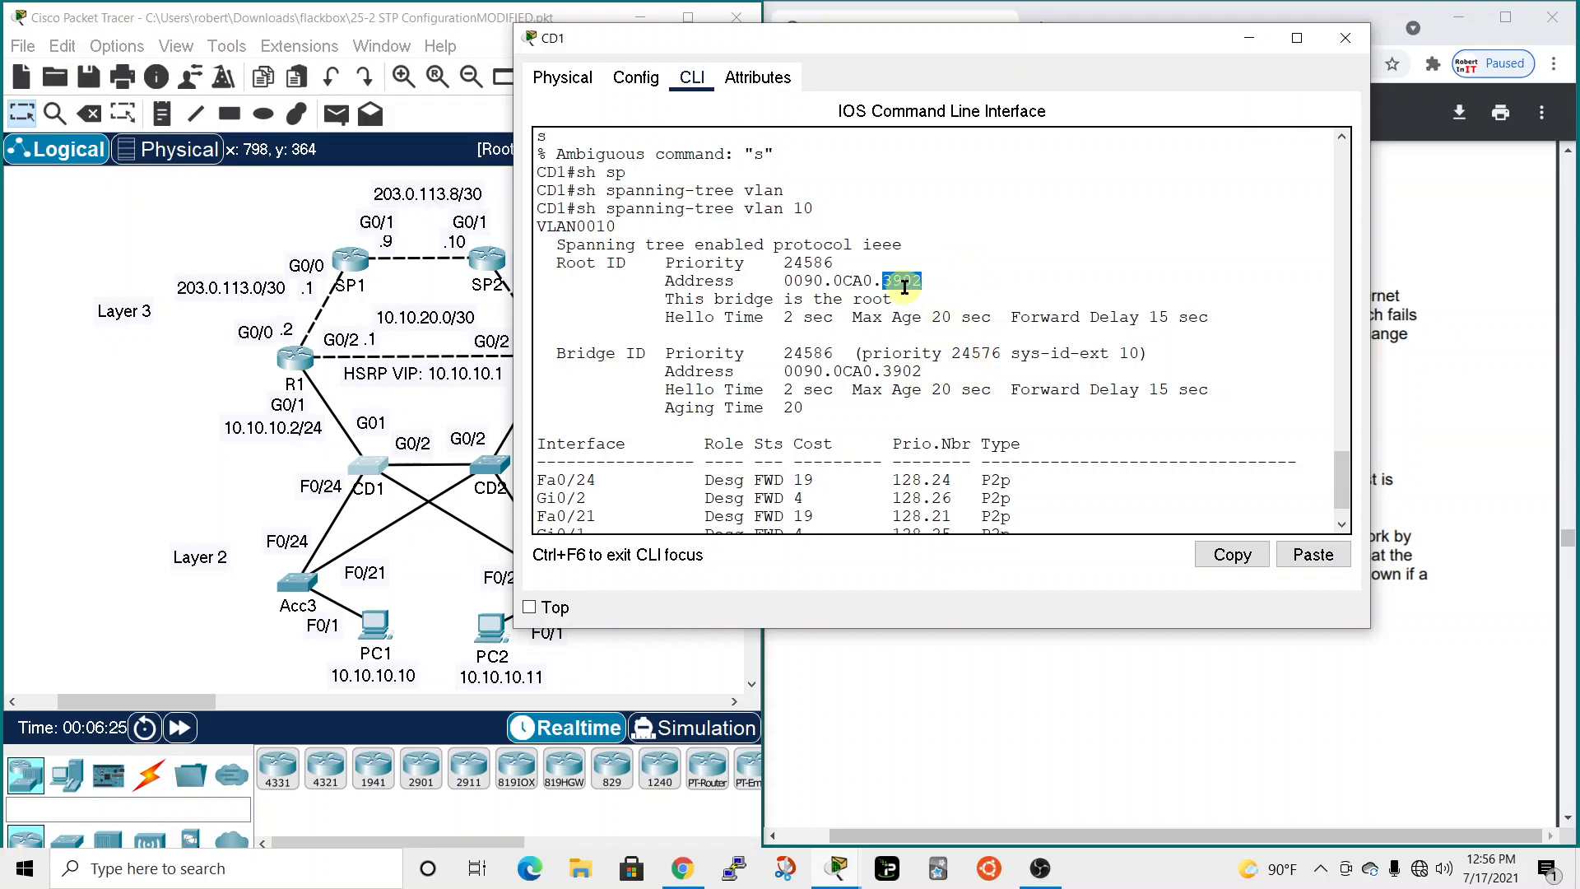
pyautogui.moveTo(1077, 40); pyautogui.dragTo(1029, 52)
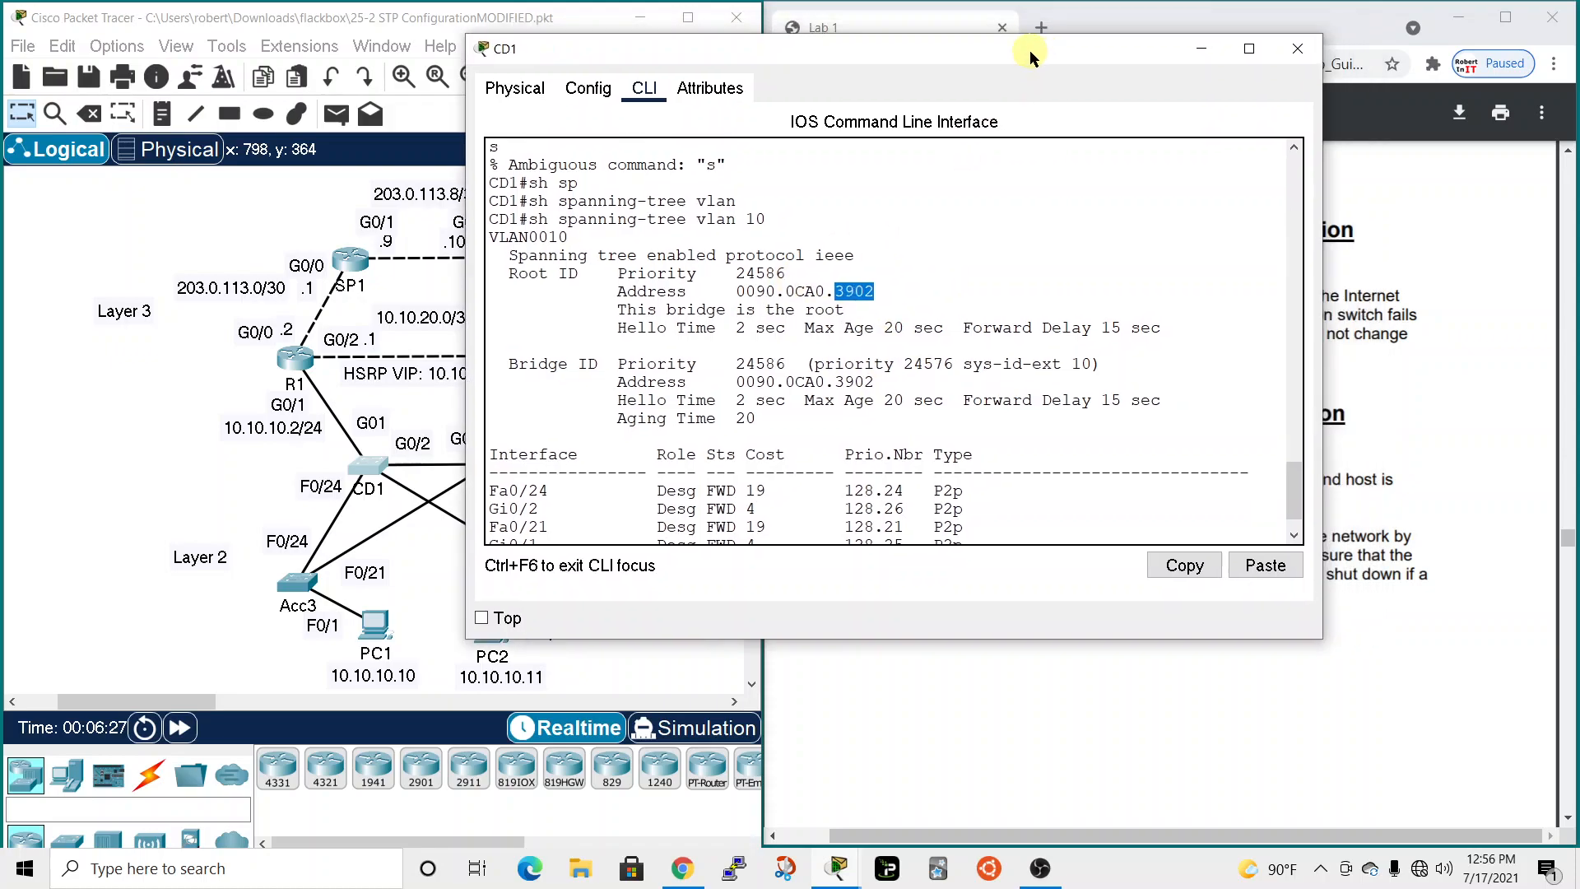
pyautogui.click(1295, 48)
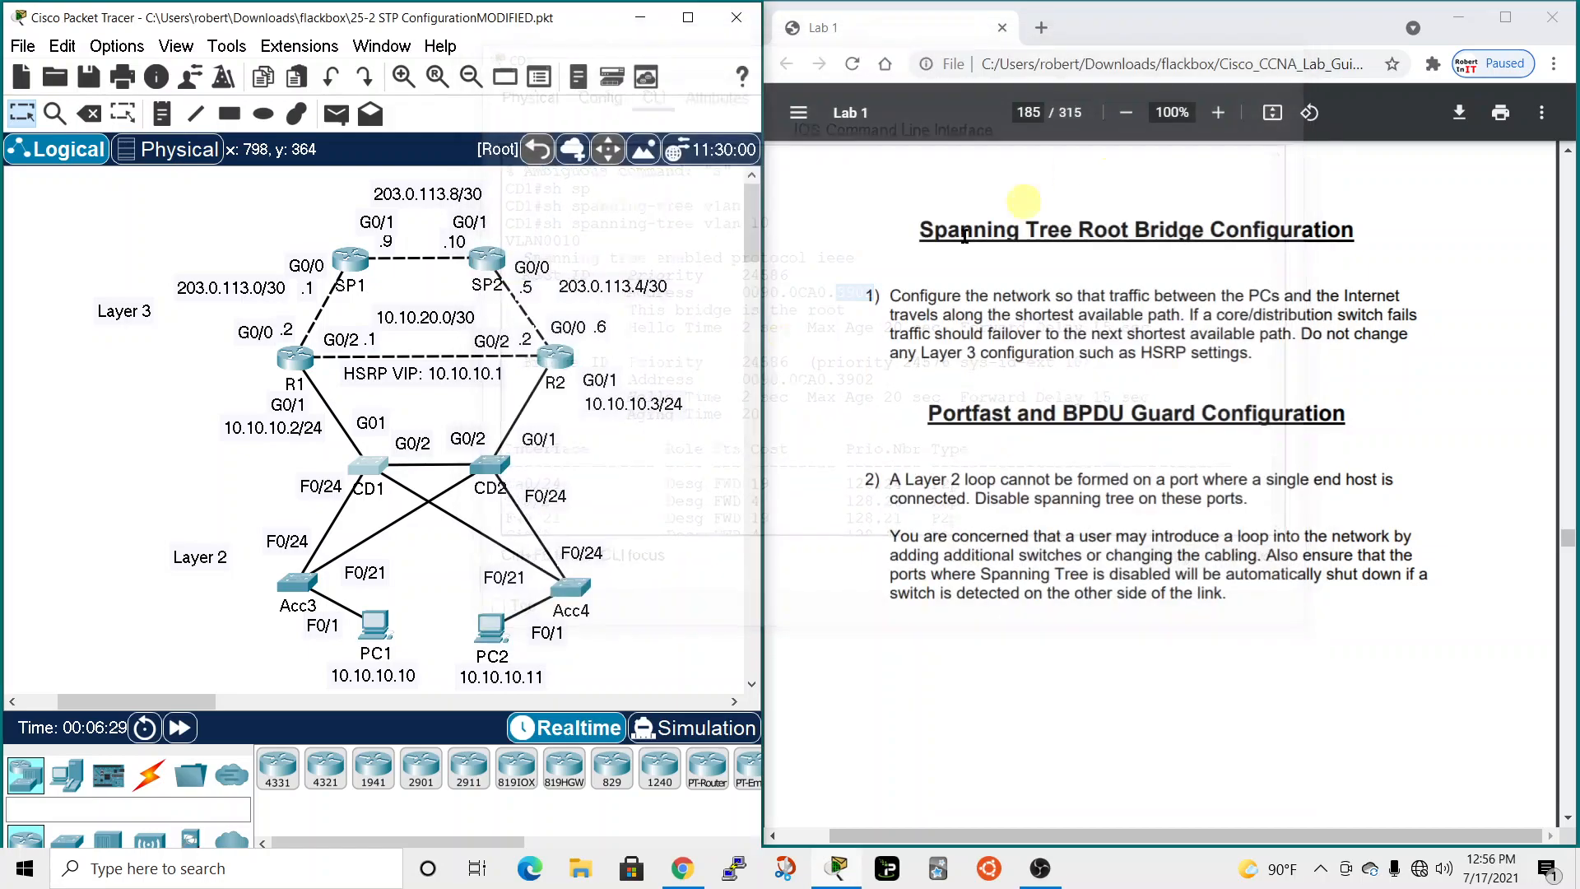
# Open switch CD2's command line, move and widen its window, and leave global configuration mode with "end".
pyautogui.click(487, 466)
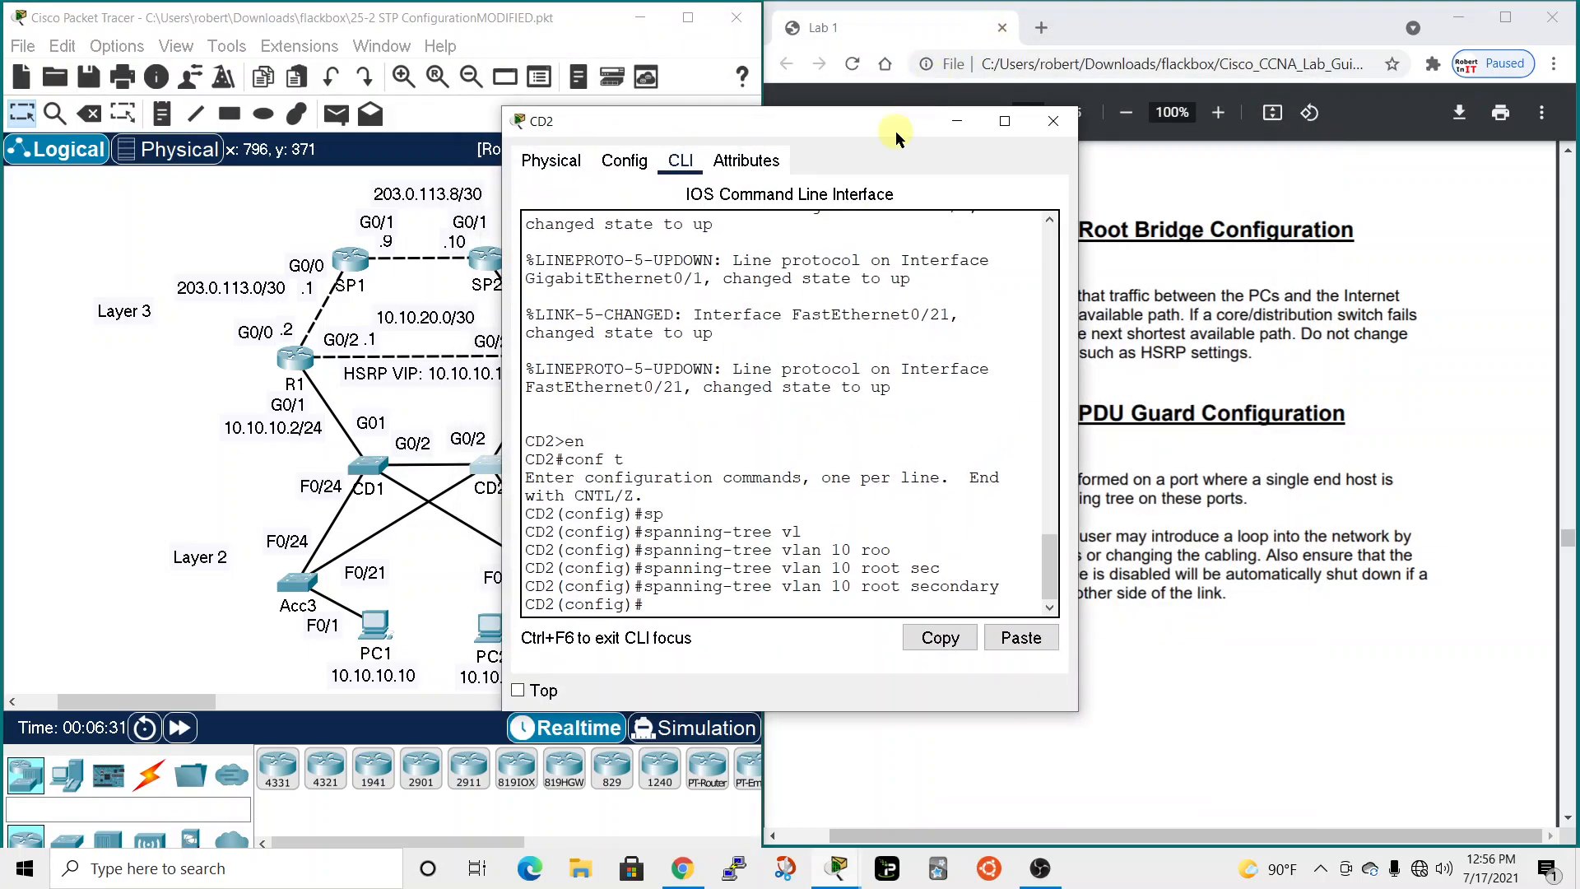
pyautogui.moveTo(895, 130); pyautogui.dragTo(1079, 33)
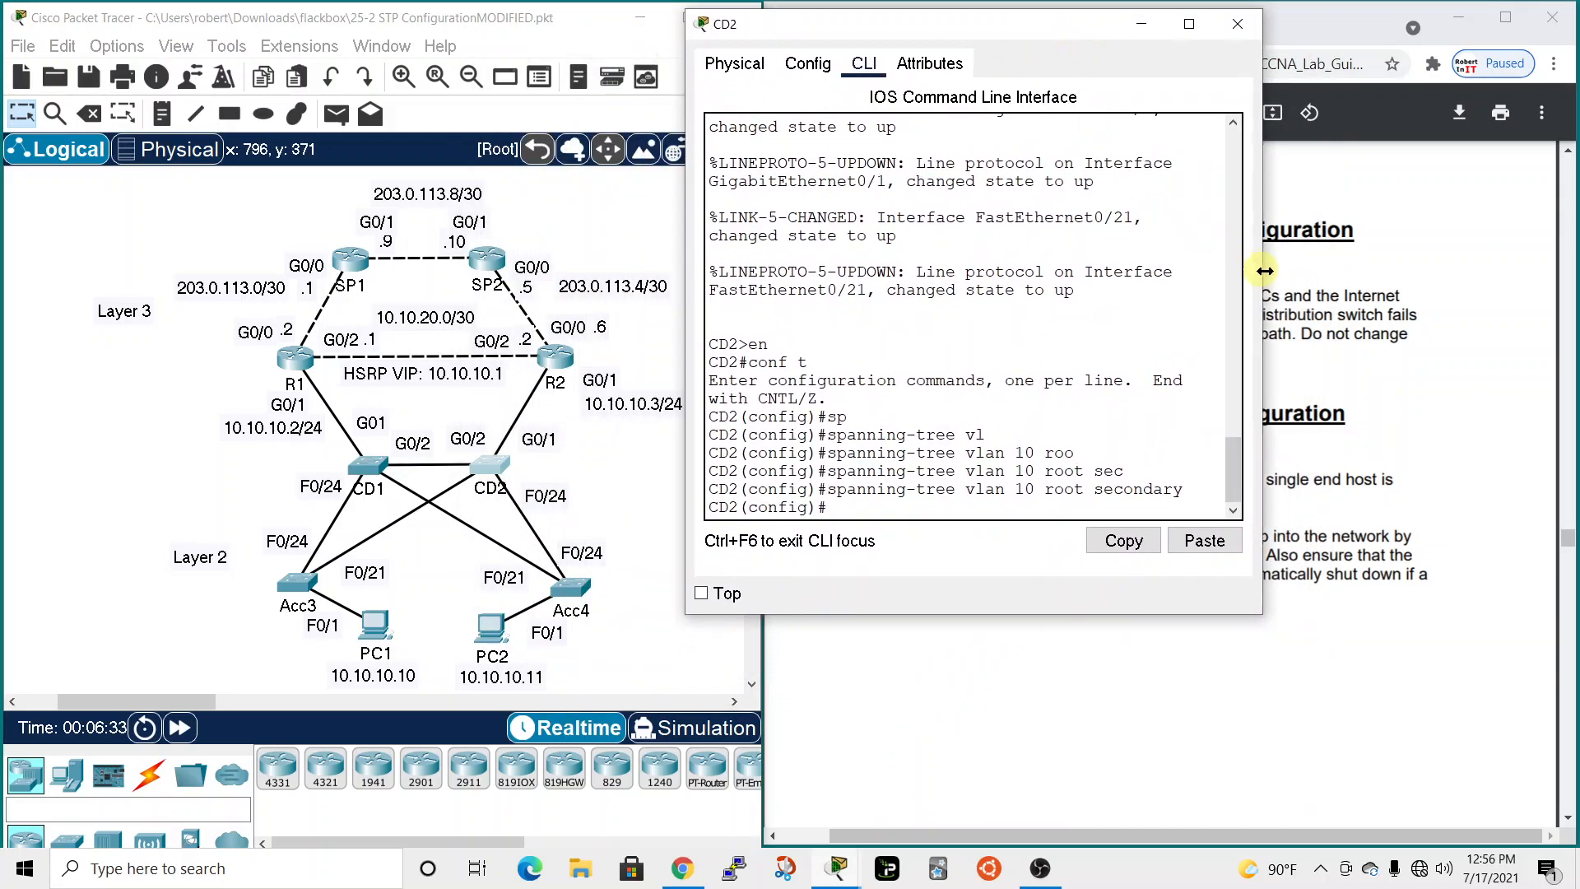
pyautogui.moveTo(1262, 270); pyautogui.dragTo(1464, 272)
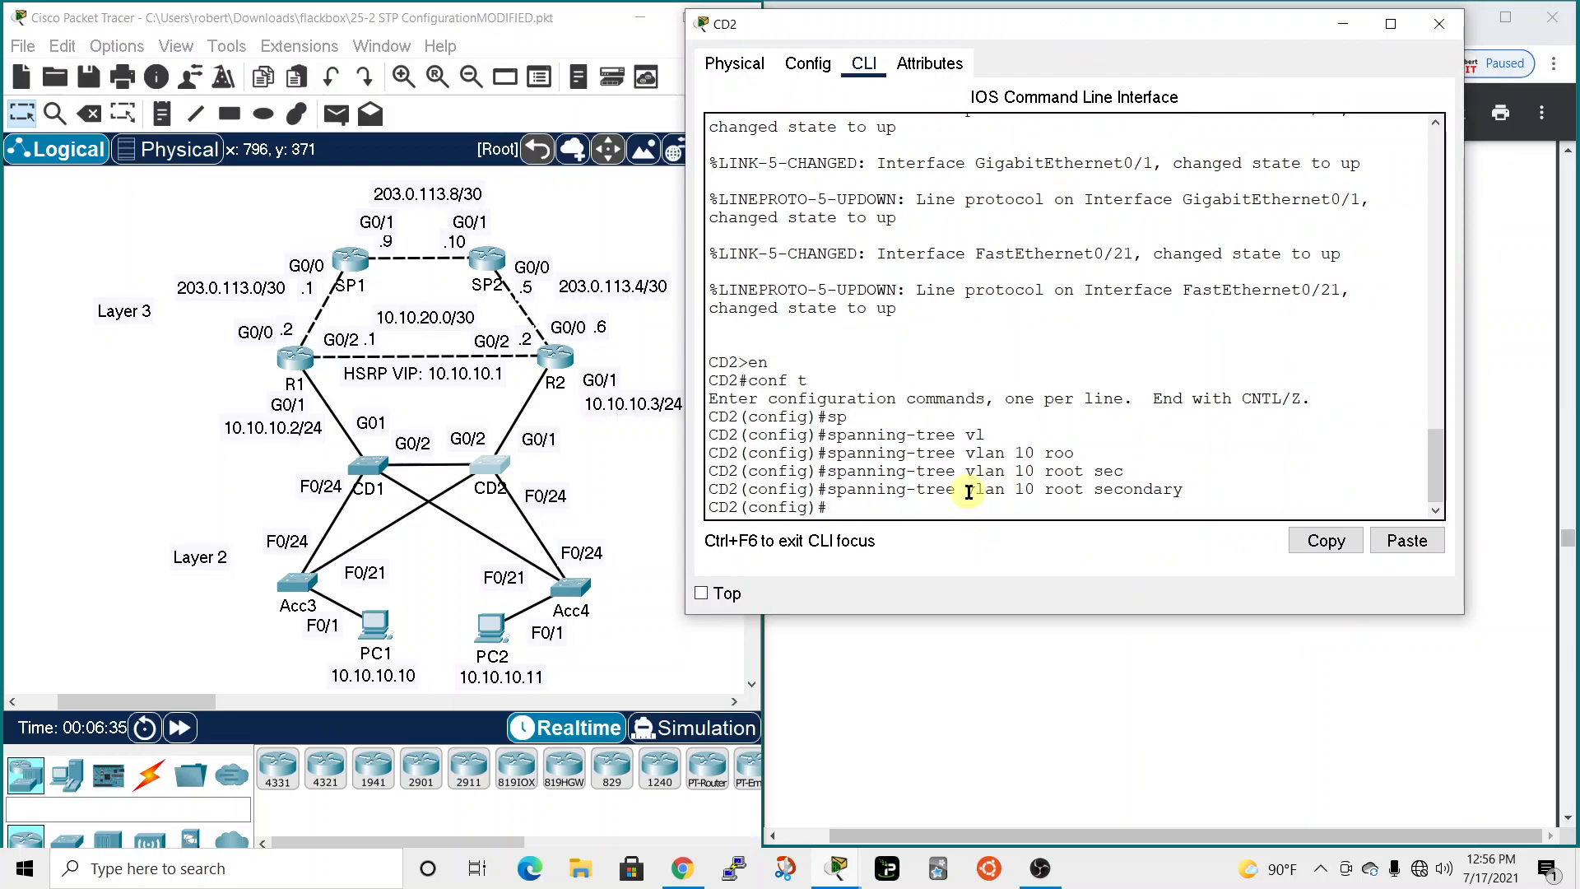
pyautogui.press('Return')
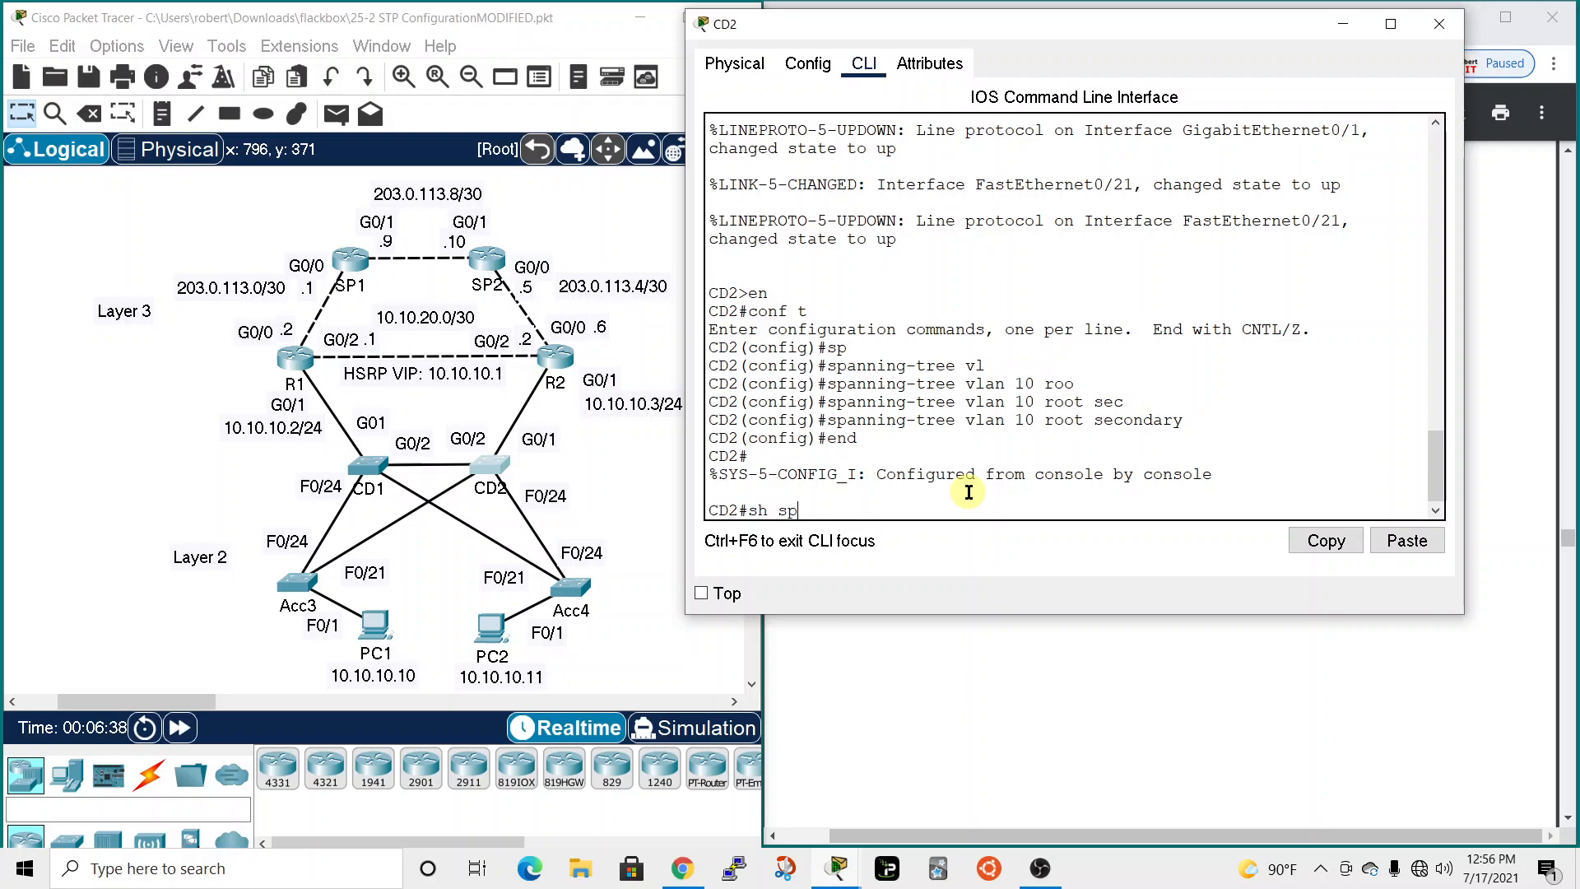
# Run "sh spanning-tree vlan 10" on CD2 and highlight the last four digits of the root bridge address.
pyautogui.write('sh span')
pyautogui.press('Tab')
pyautogui.write('vl')
pyautogui.press('Tab')
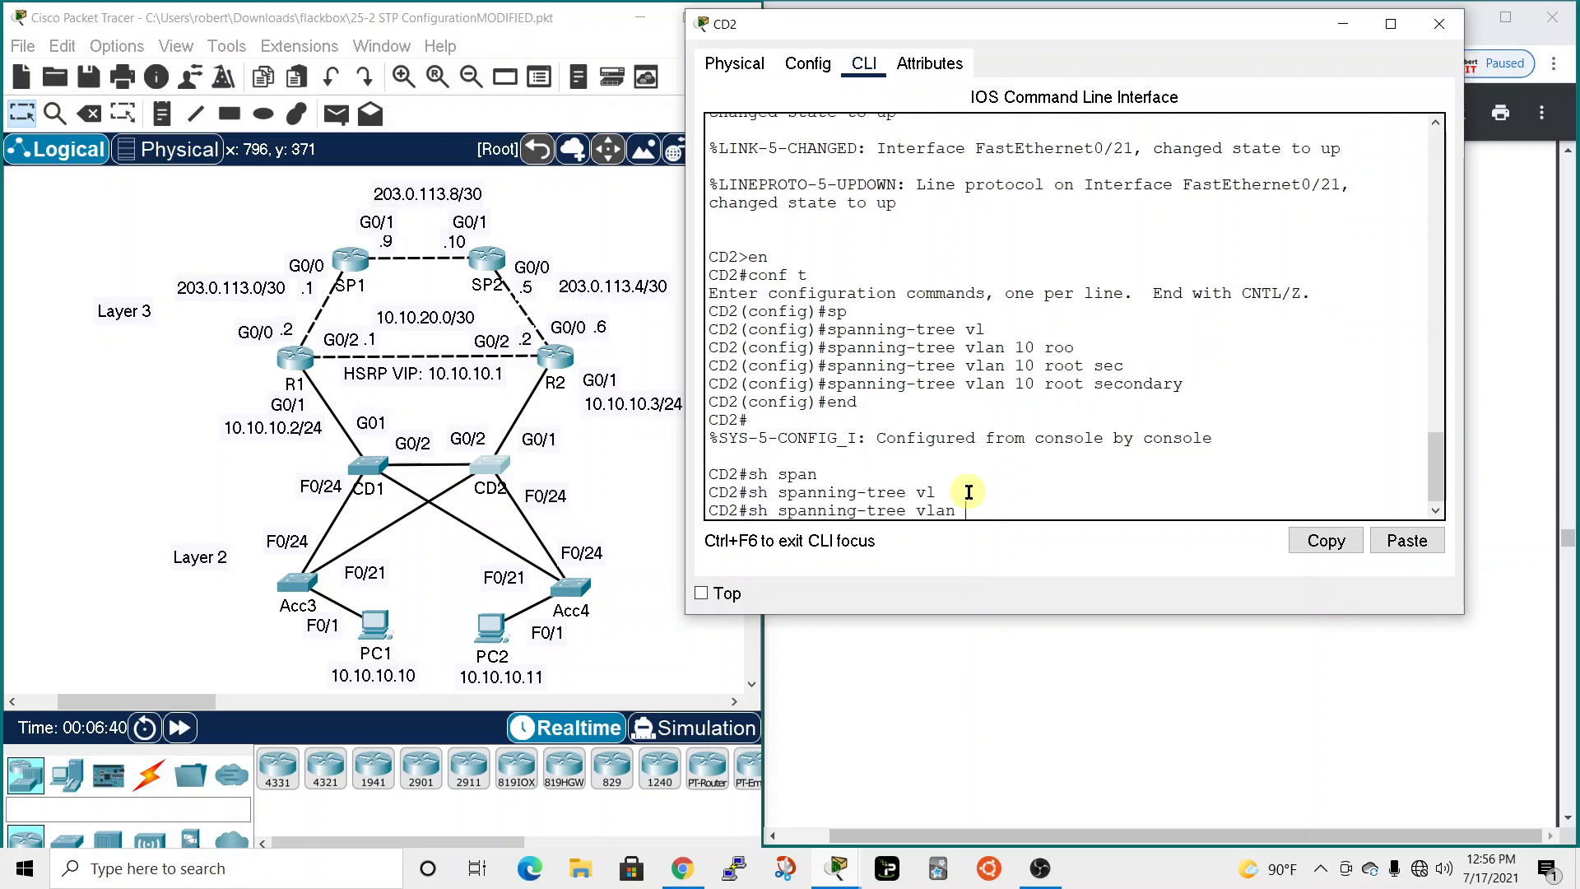
pyautogui.press('Return')
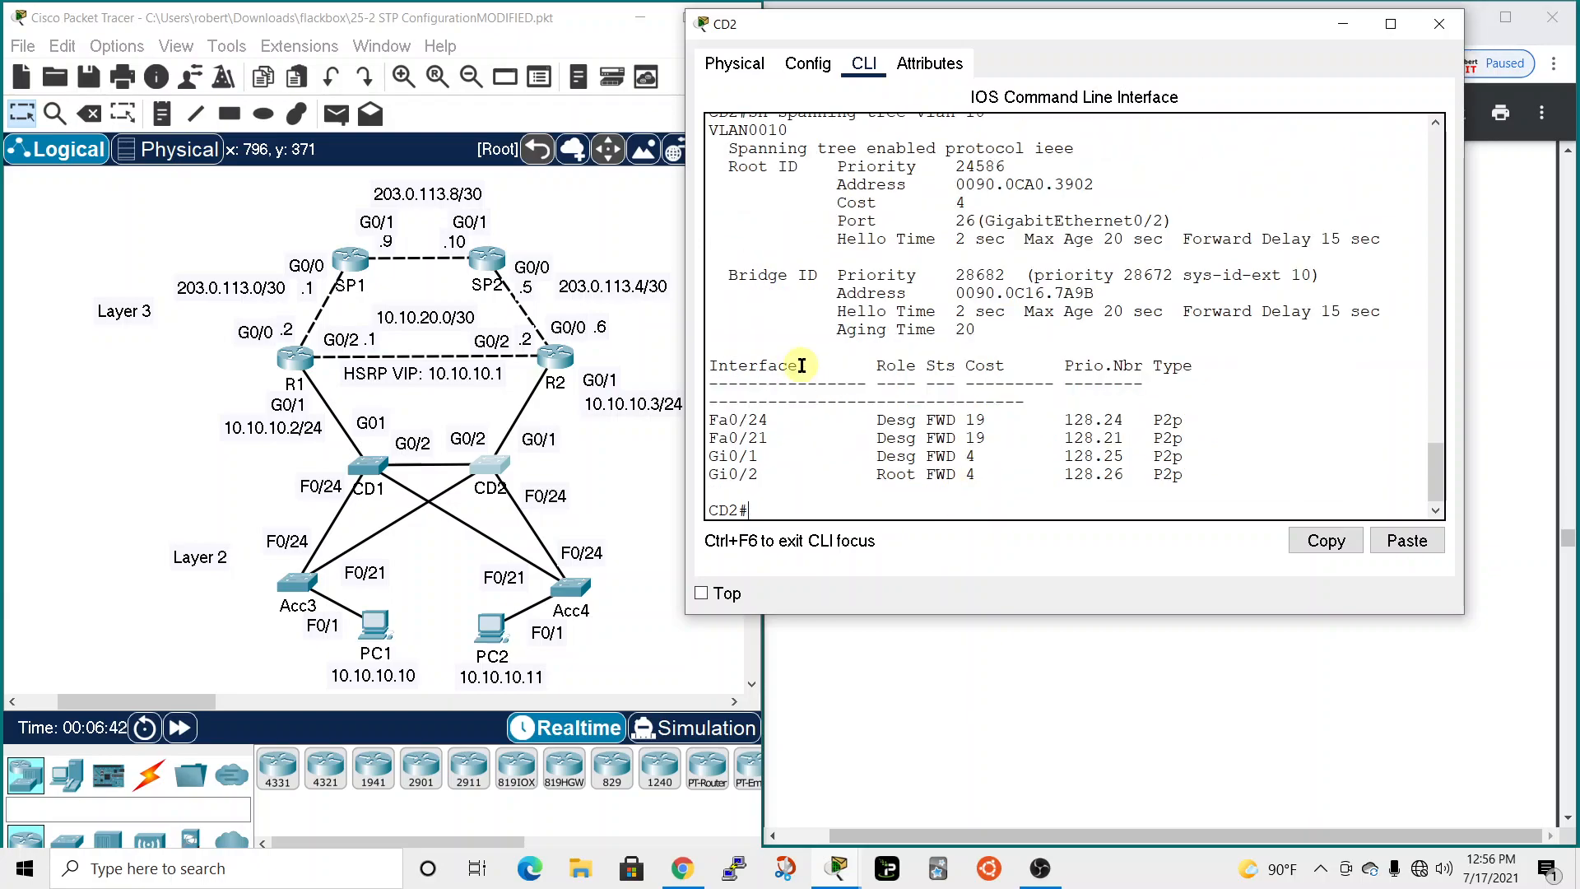
pyautogui.moveTo(1470, 310); pyautogui.dragTo(1533, 310)
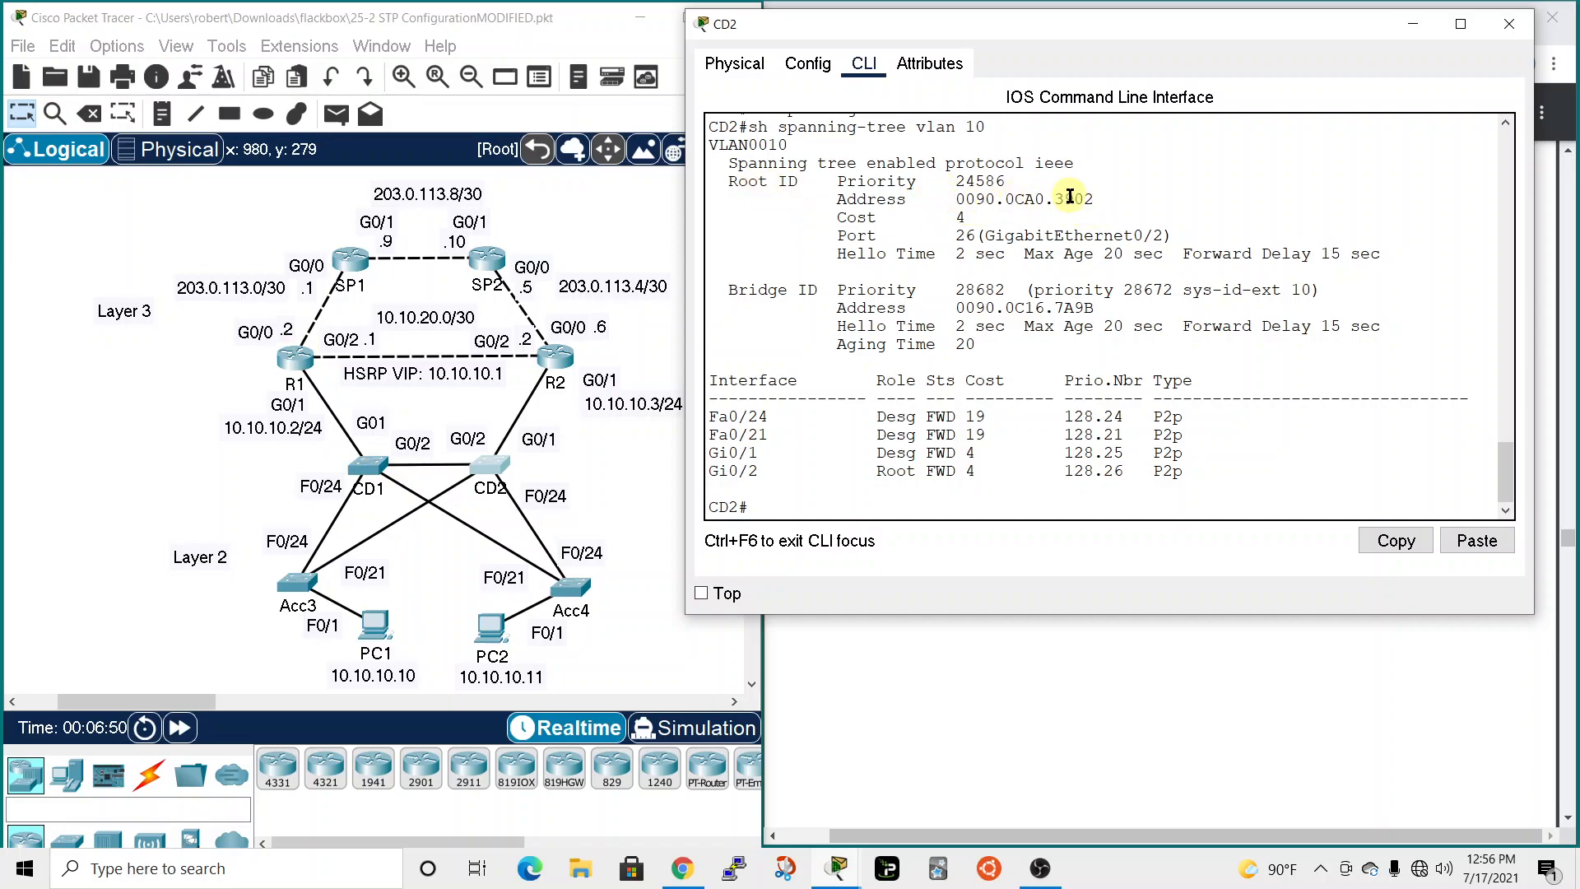
pyautogui.moveTo(1054, 201); pyautogui.dragTo(1094, 200)
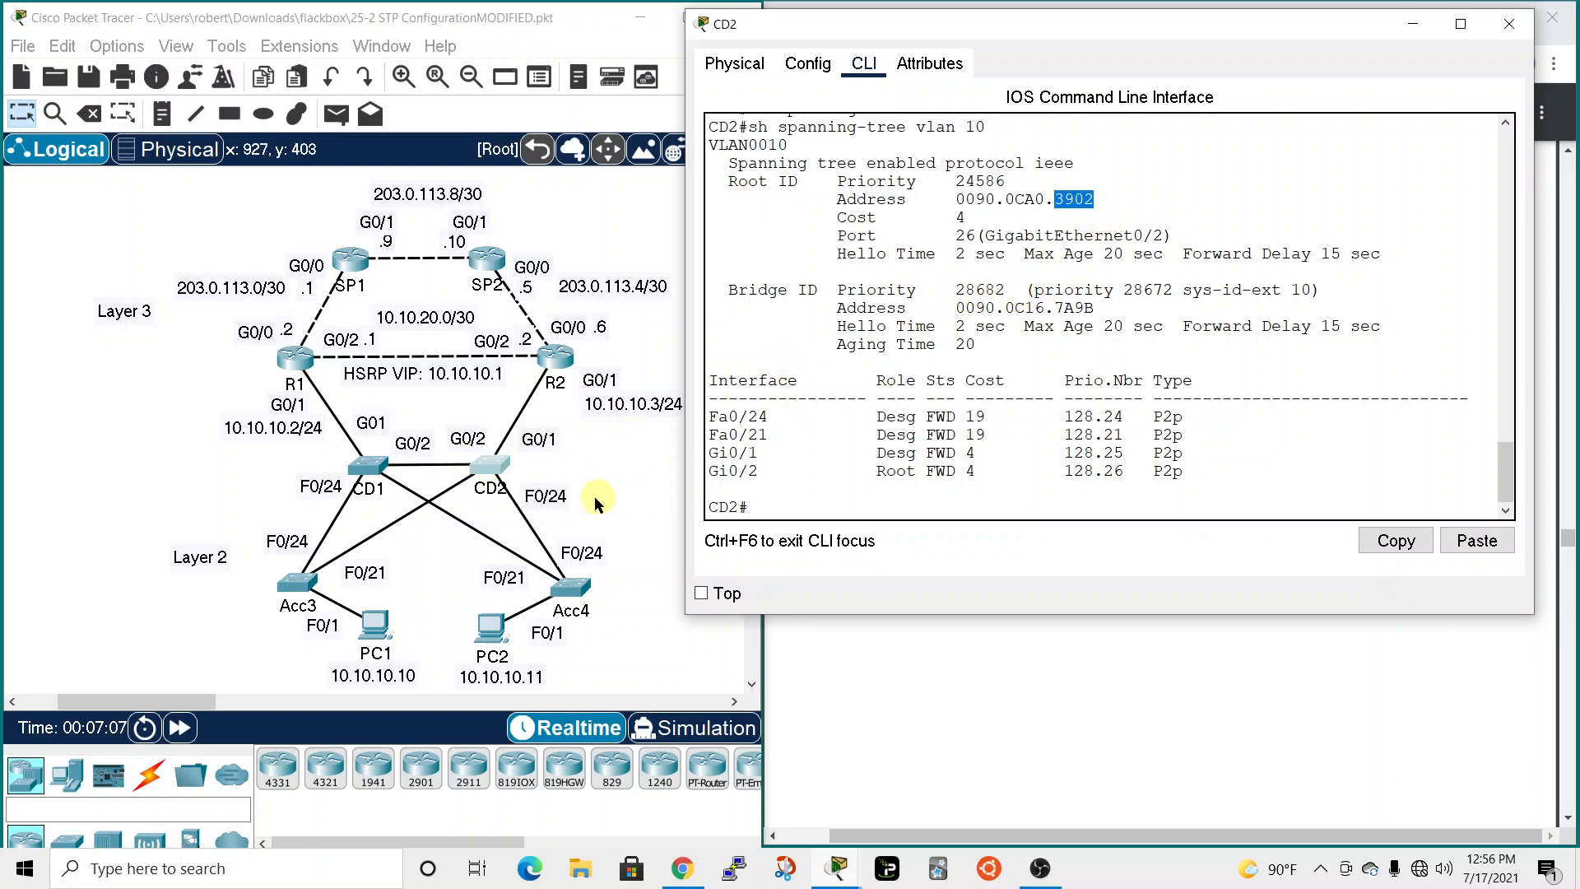
# Open switch Acc3's command line, place its window over the topology and enter privileged mode with "en".
pyautogui.click(289, 593)
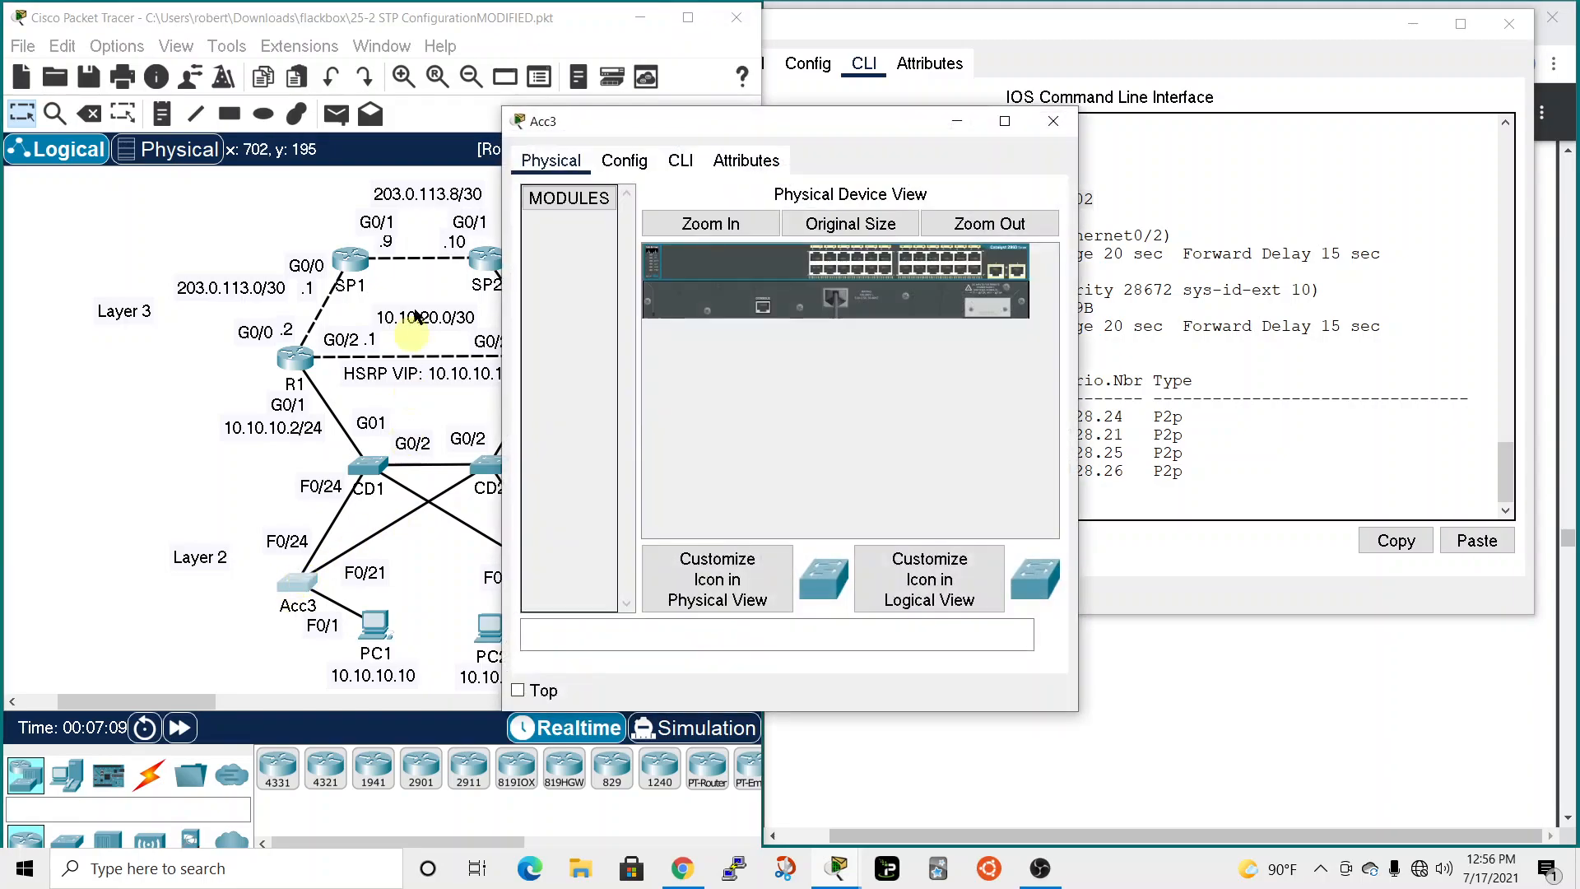
pyautogui.moveTo(797, 123); pyautogui.dragTo(434, 122)
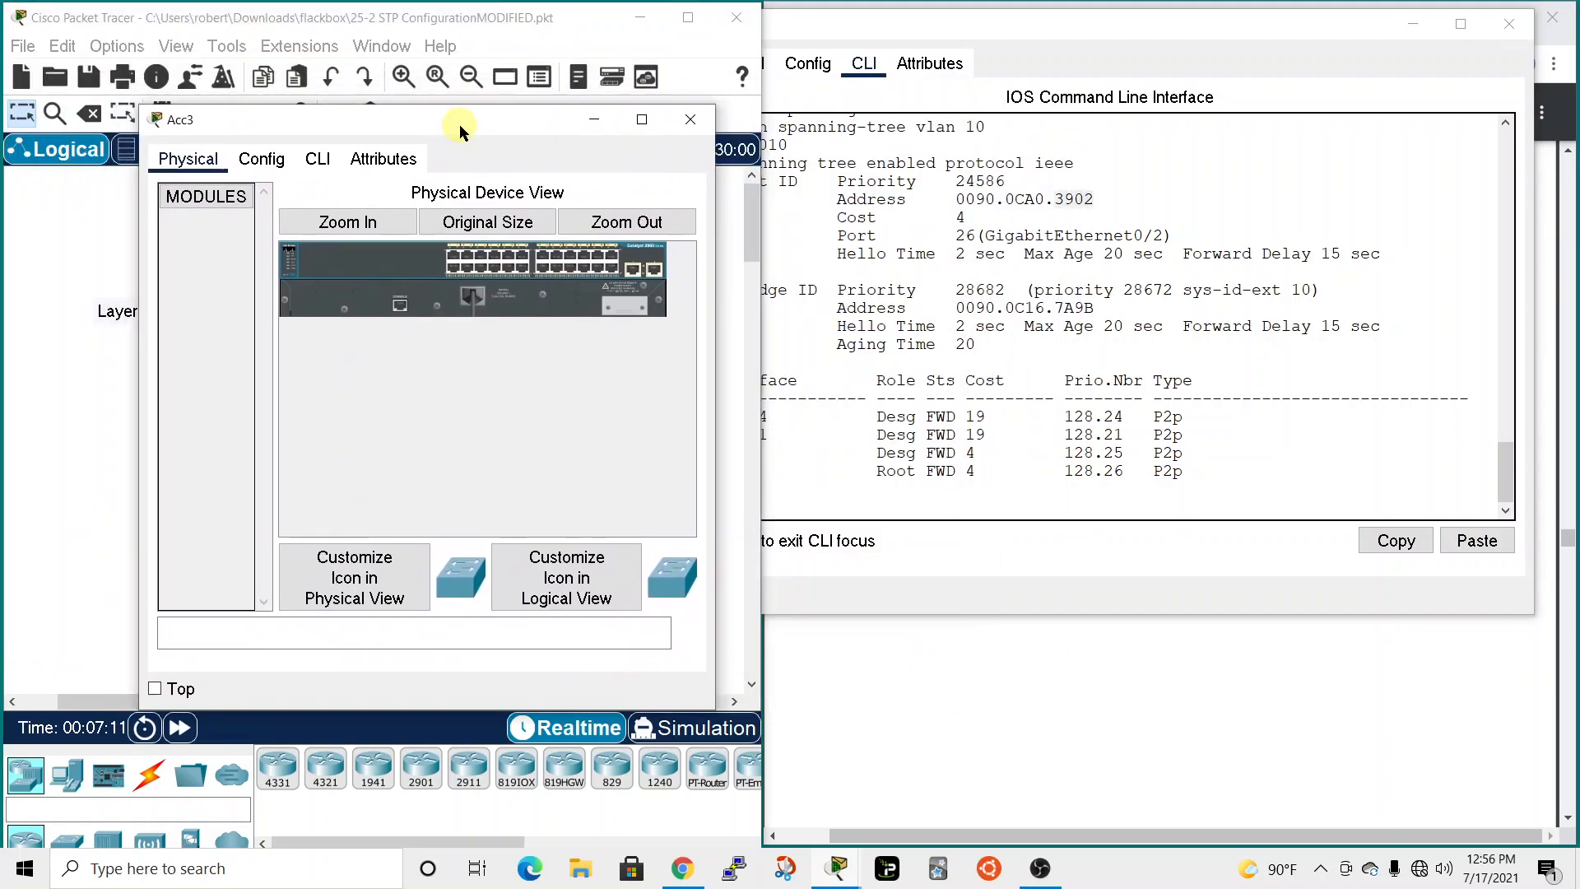
pyautogui.click(317, 160)
pyautogui.click(400, 563)
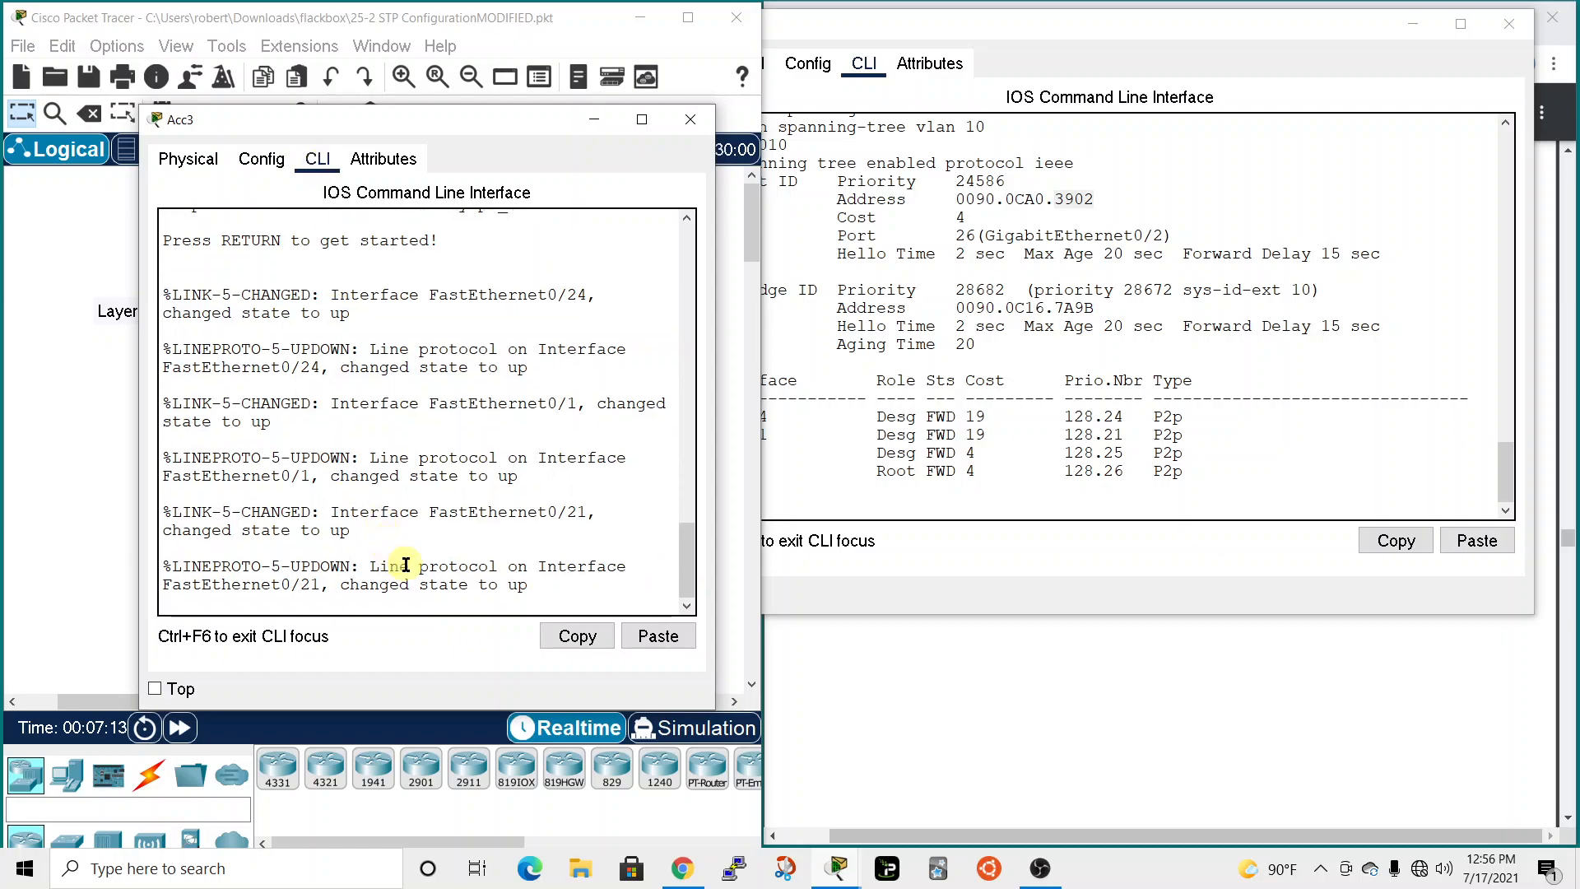
pyautogui.press('Return')
pyautogui.write('en')
pyautogui.press('Return')
# Display Acc3's VLAN 10 spanning tree details with "sh spanning-tree vlan 10".
pyautogui.write('con')
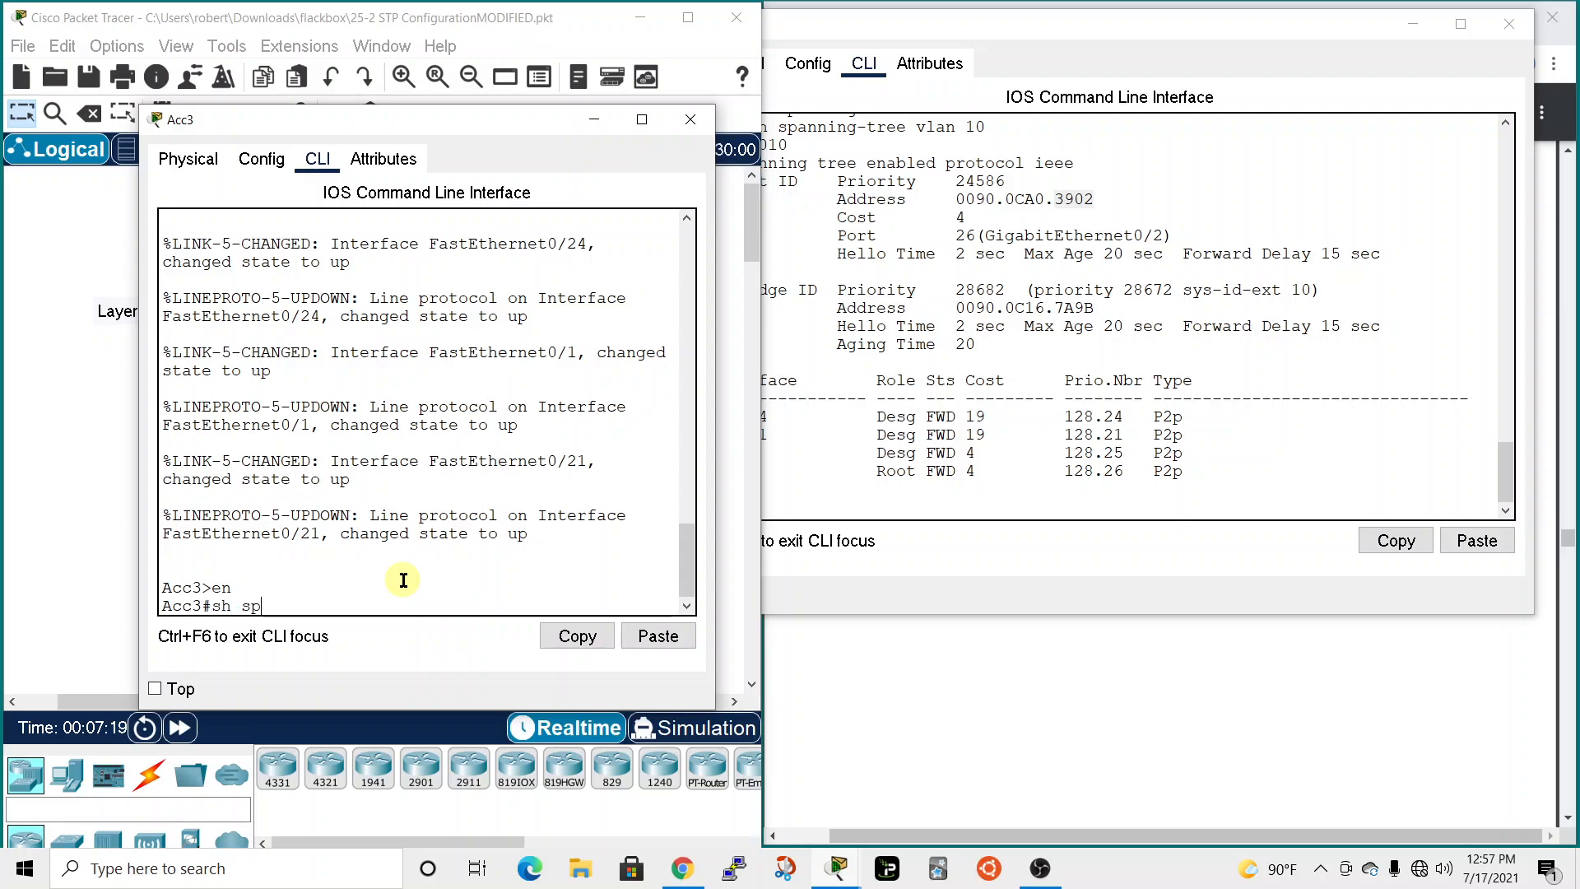
pyautogui.press('Tab')
pyautogui.write('vl')
pyautogui.press('Tab')
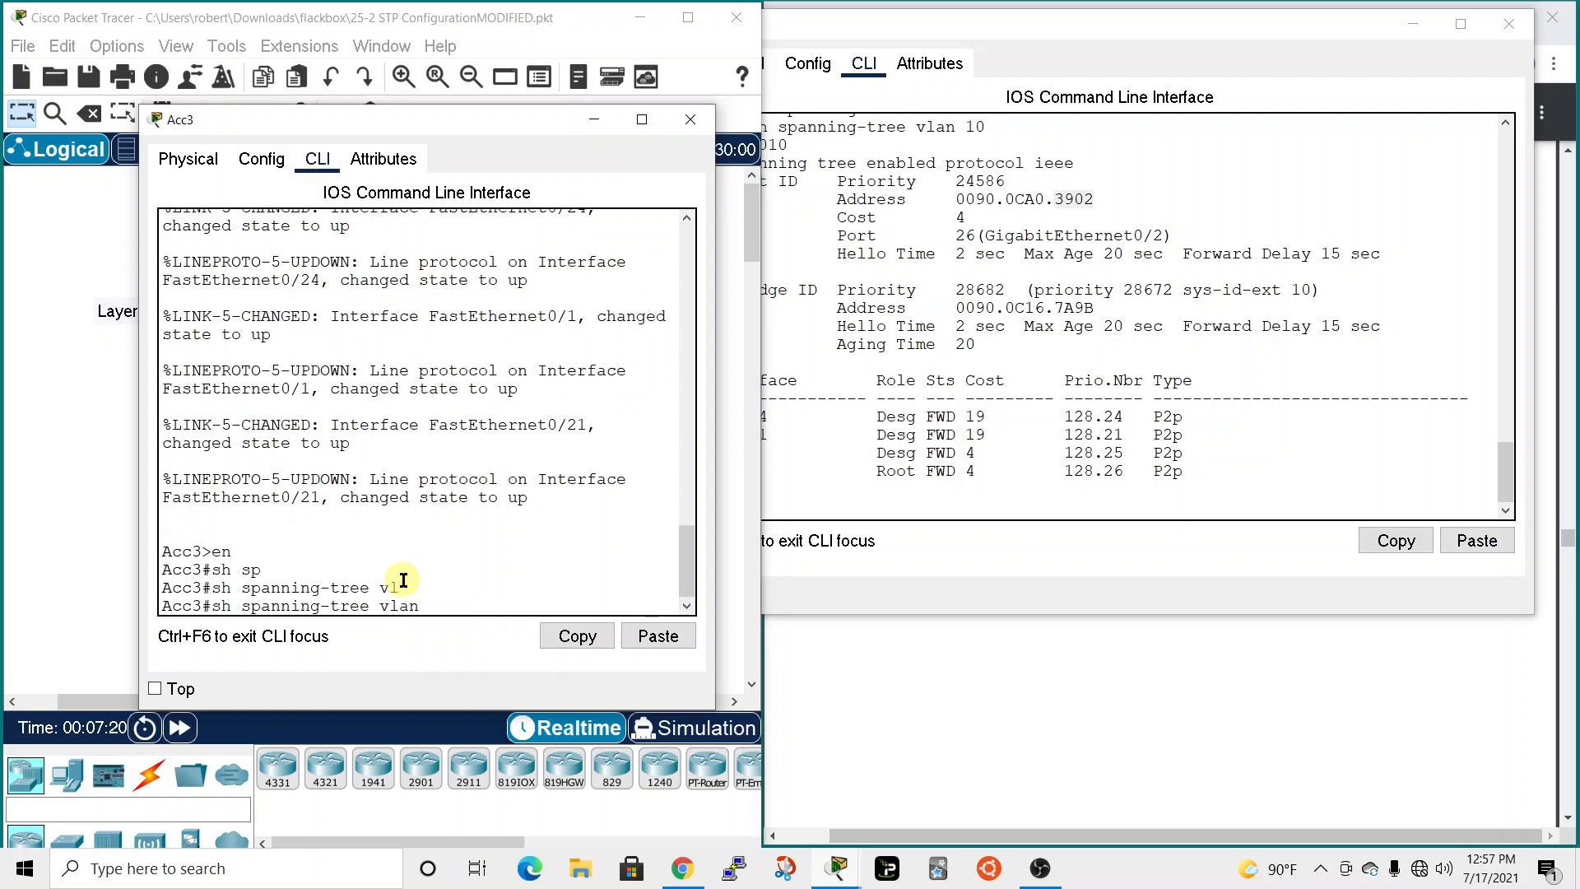
pyautogui.write('10')
pyautogui.press('Return')
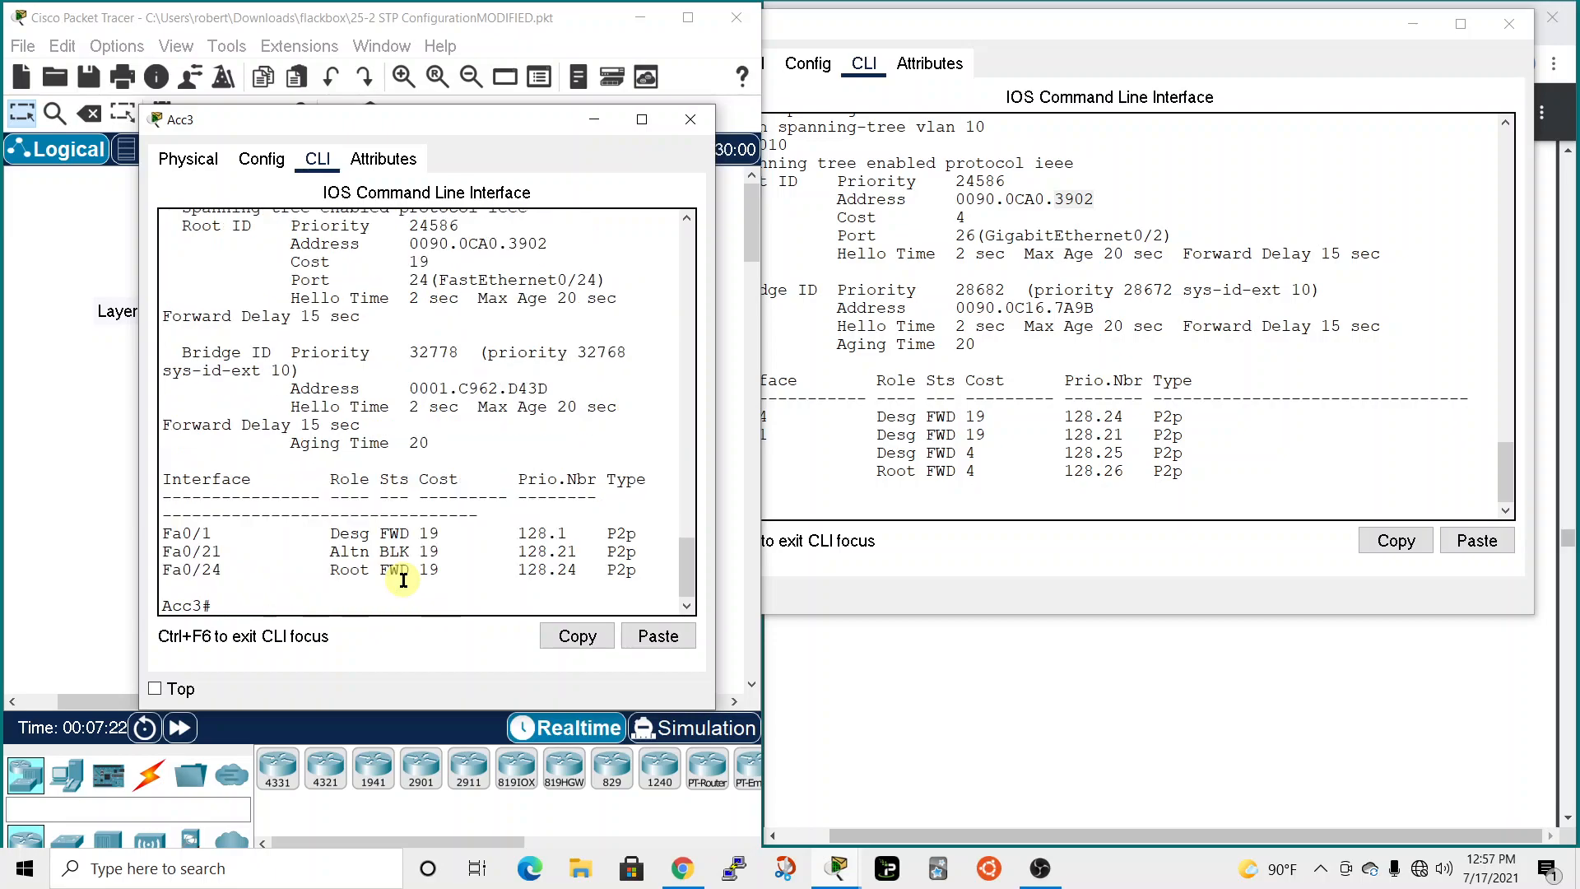
# Widen Acc3's window, place it beside CD2's output and highlight the priority in Acc3's bridge ID.
pyautogui.moveTo(478, 120); pyautogui.dragTo(439, 205)
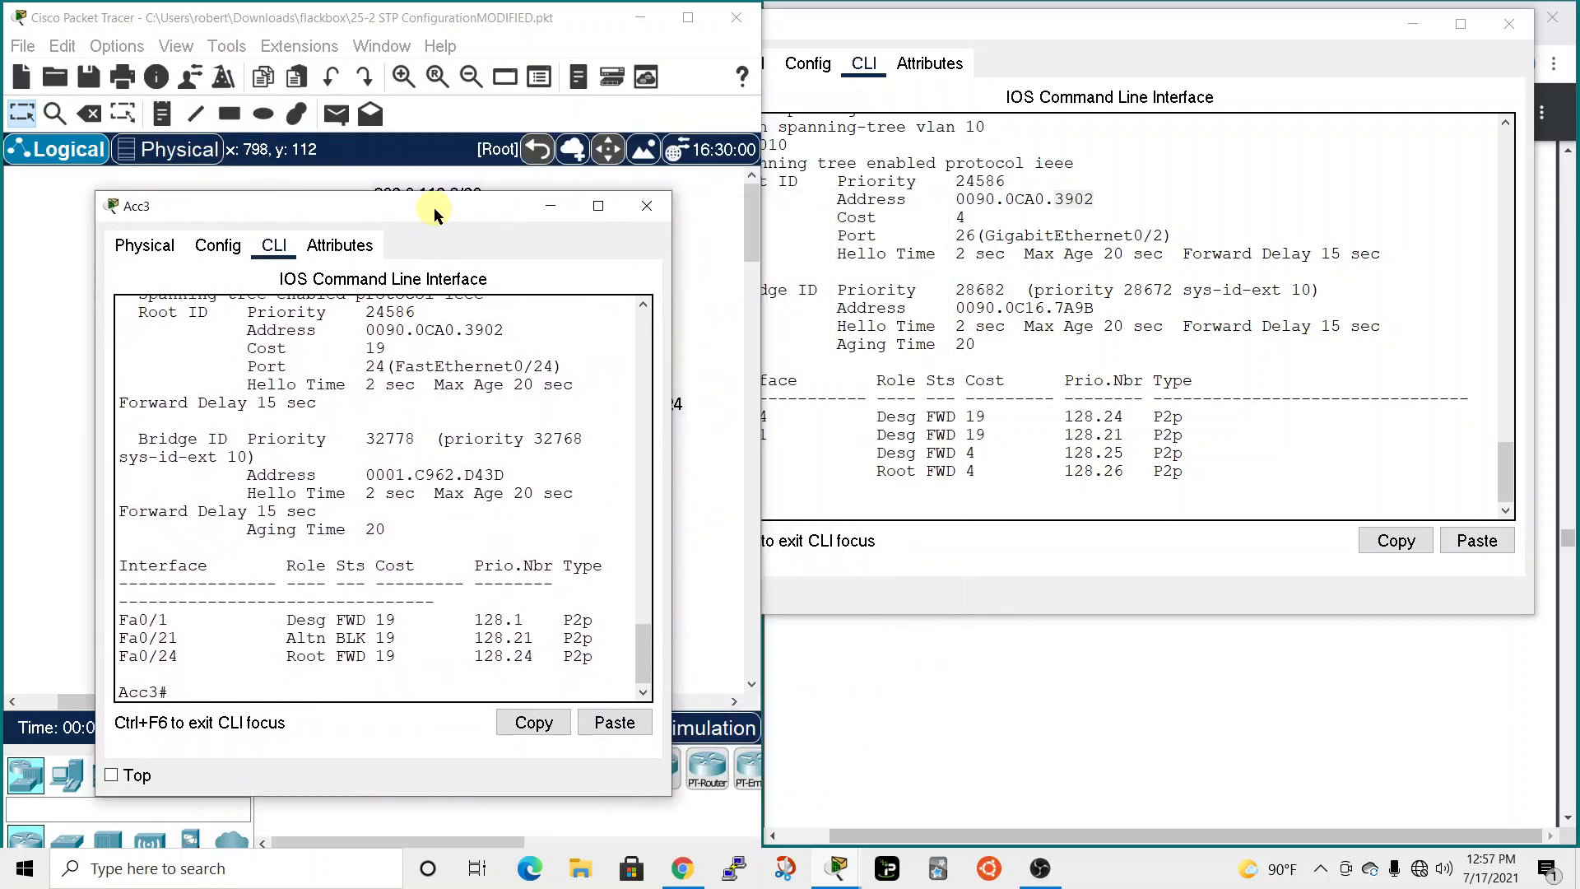
pyautogui.moveTo(679, 509); pyautogui.dragTo(881, 486)
pyautogui.scroll(2, 562, 584)
pyautogui.scroll(2, 562, 584)
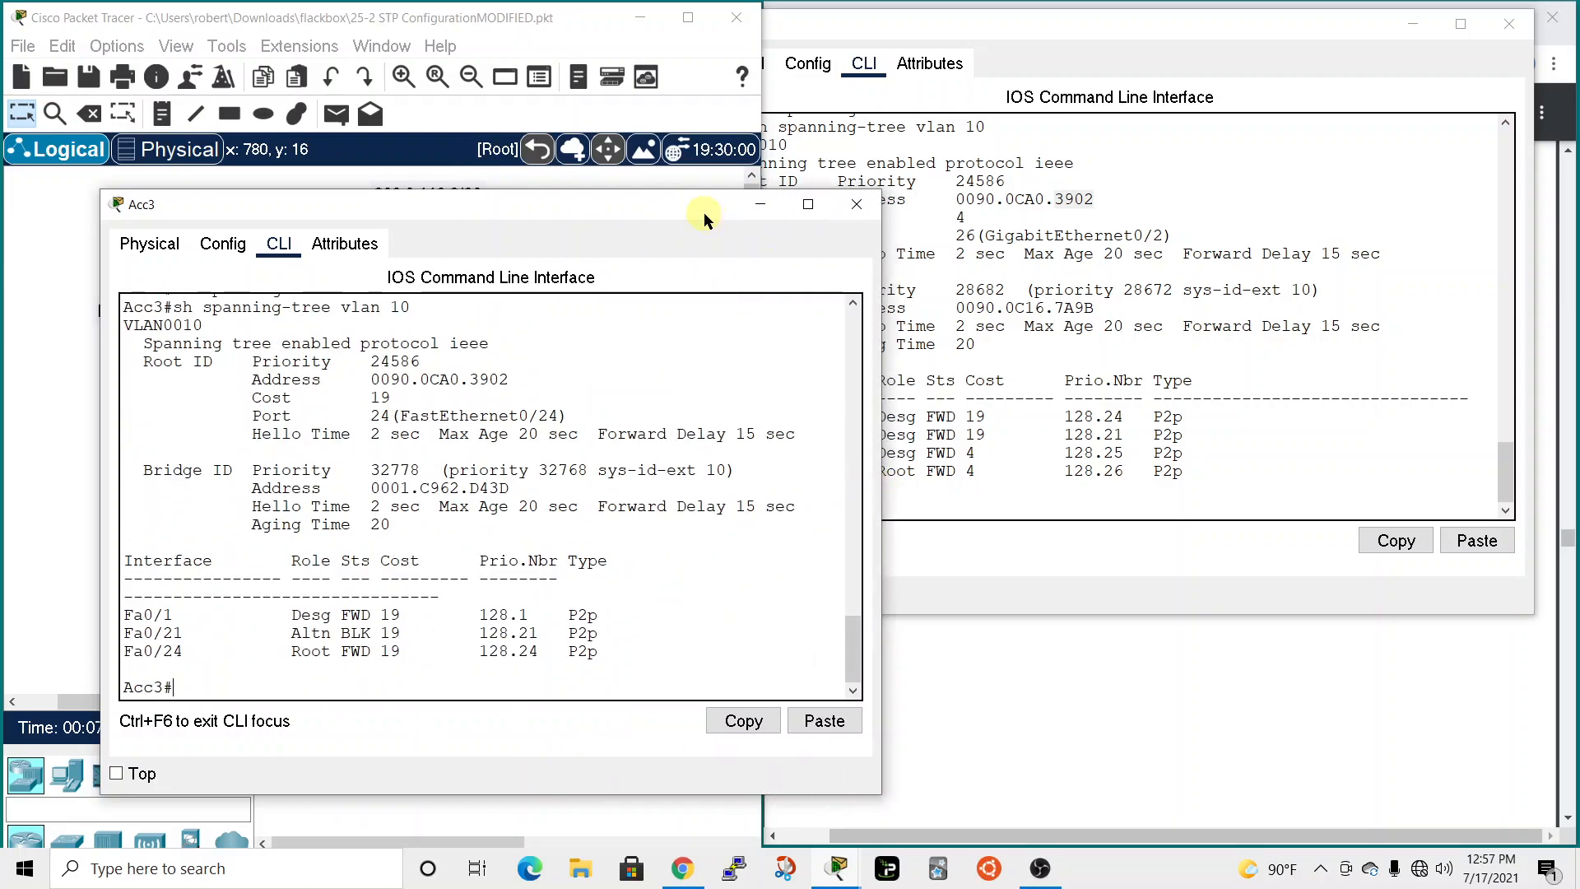
pyautogui.moveTo(704, 212); pyautogui.dragTo(608, 212)
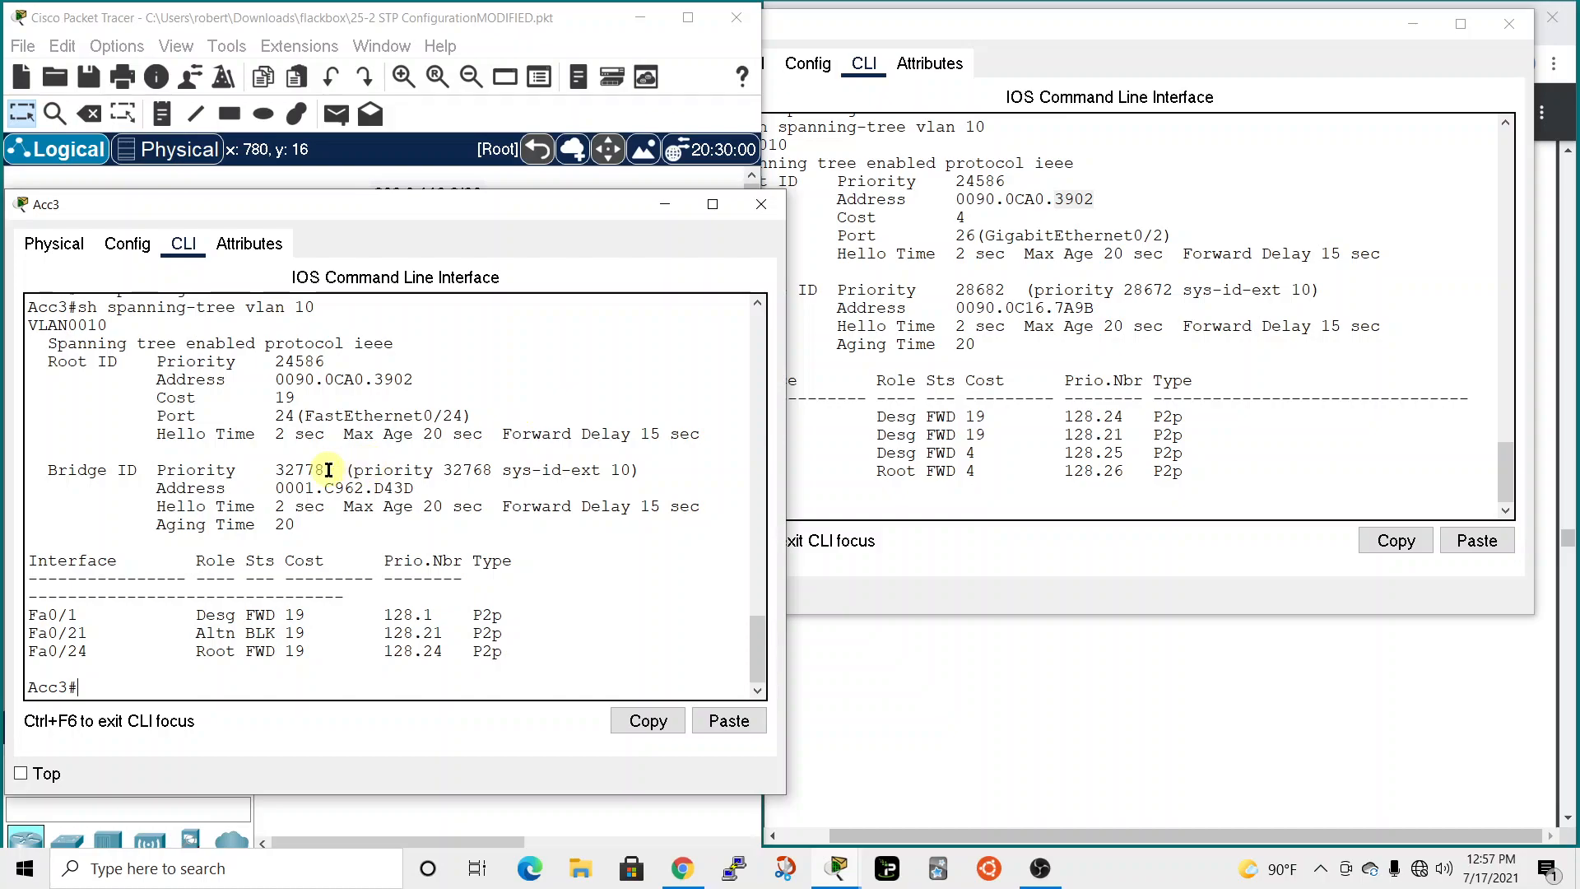
pyautogui.doubleClick(280, 467)
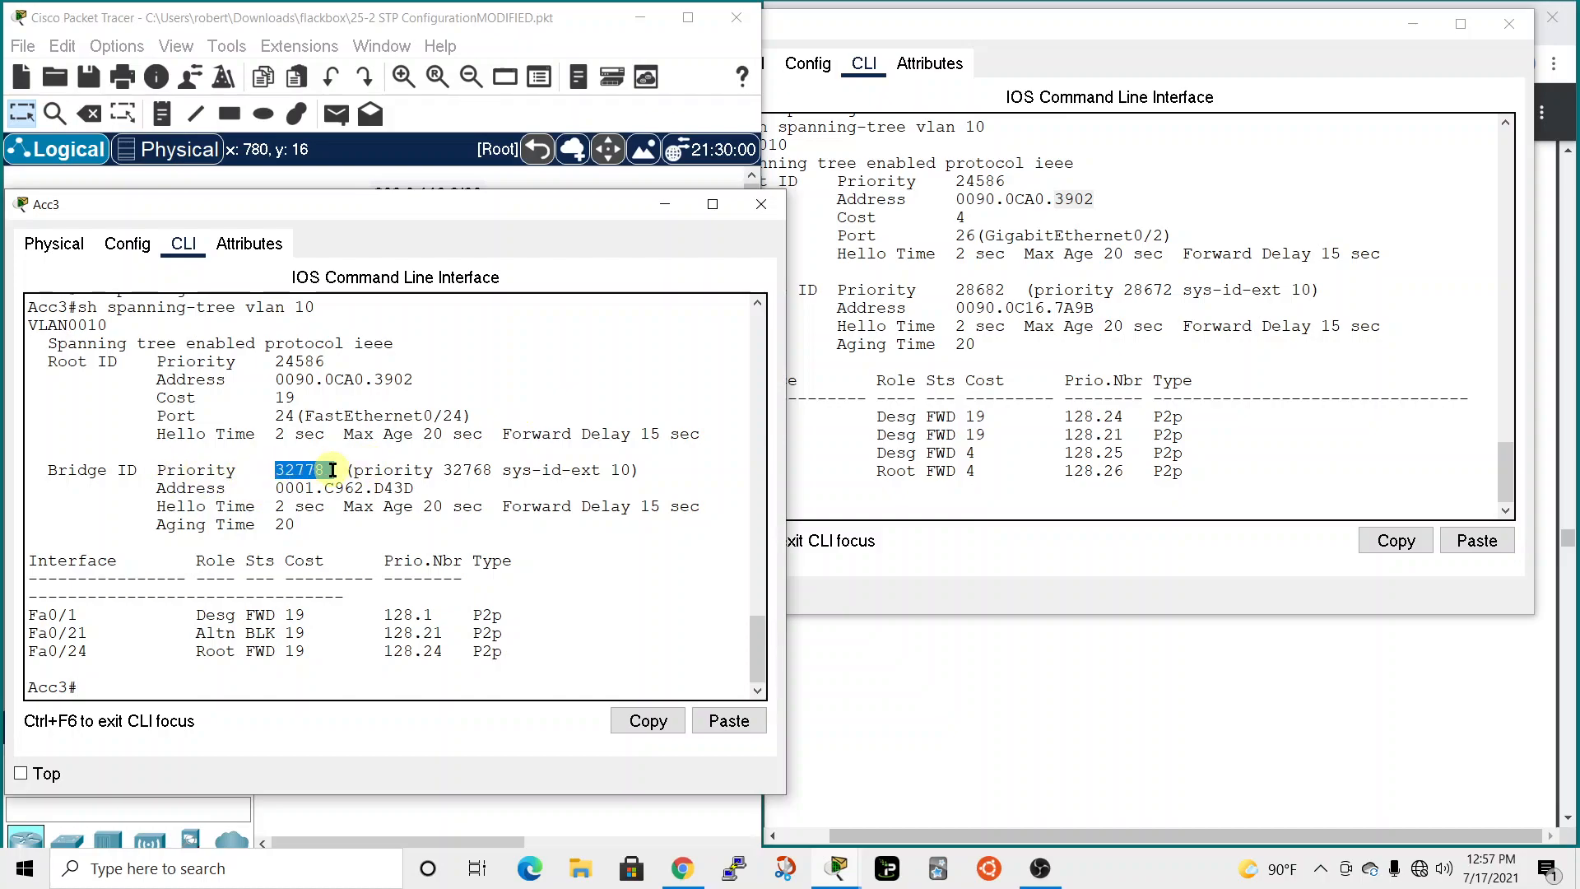
# Place CD2's output beside Acc3's, compare their root and bridge IDs, and close Acc3's window.
pyautogui.click(1154, 15)
pyautogui.doubleClick(1074, 198)
pyautogui.moveTo(1071, 27); pyautogui.dragTo(1135, 81)
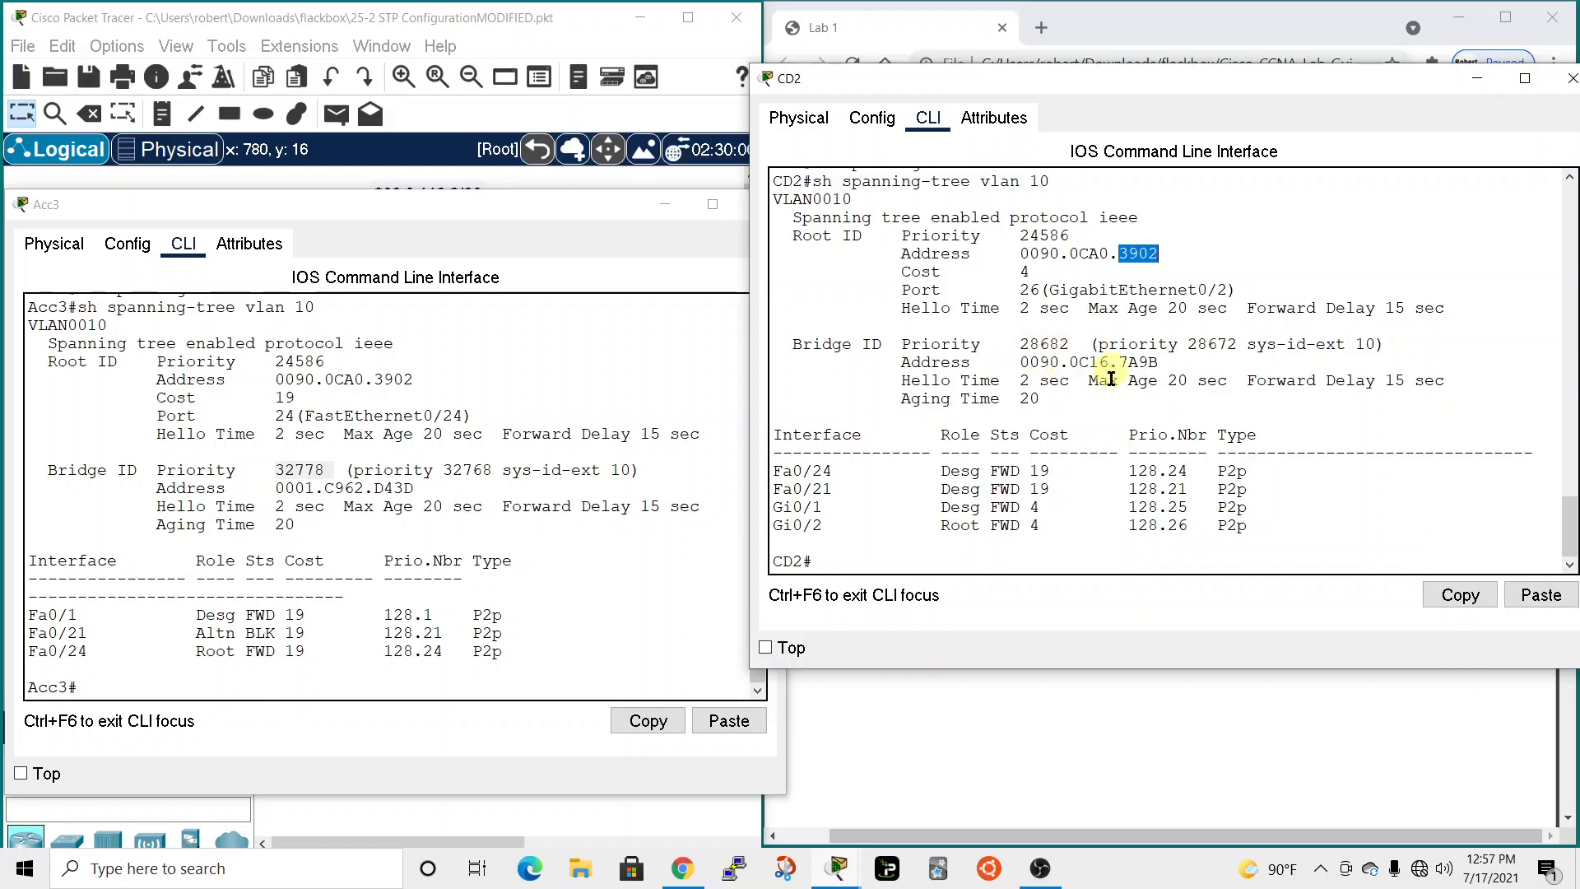
pyautogui.click(520, 211)
pyautogui.click(760, 204)
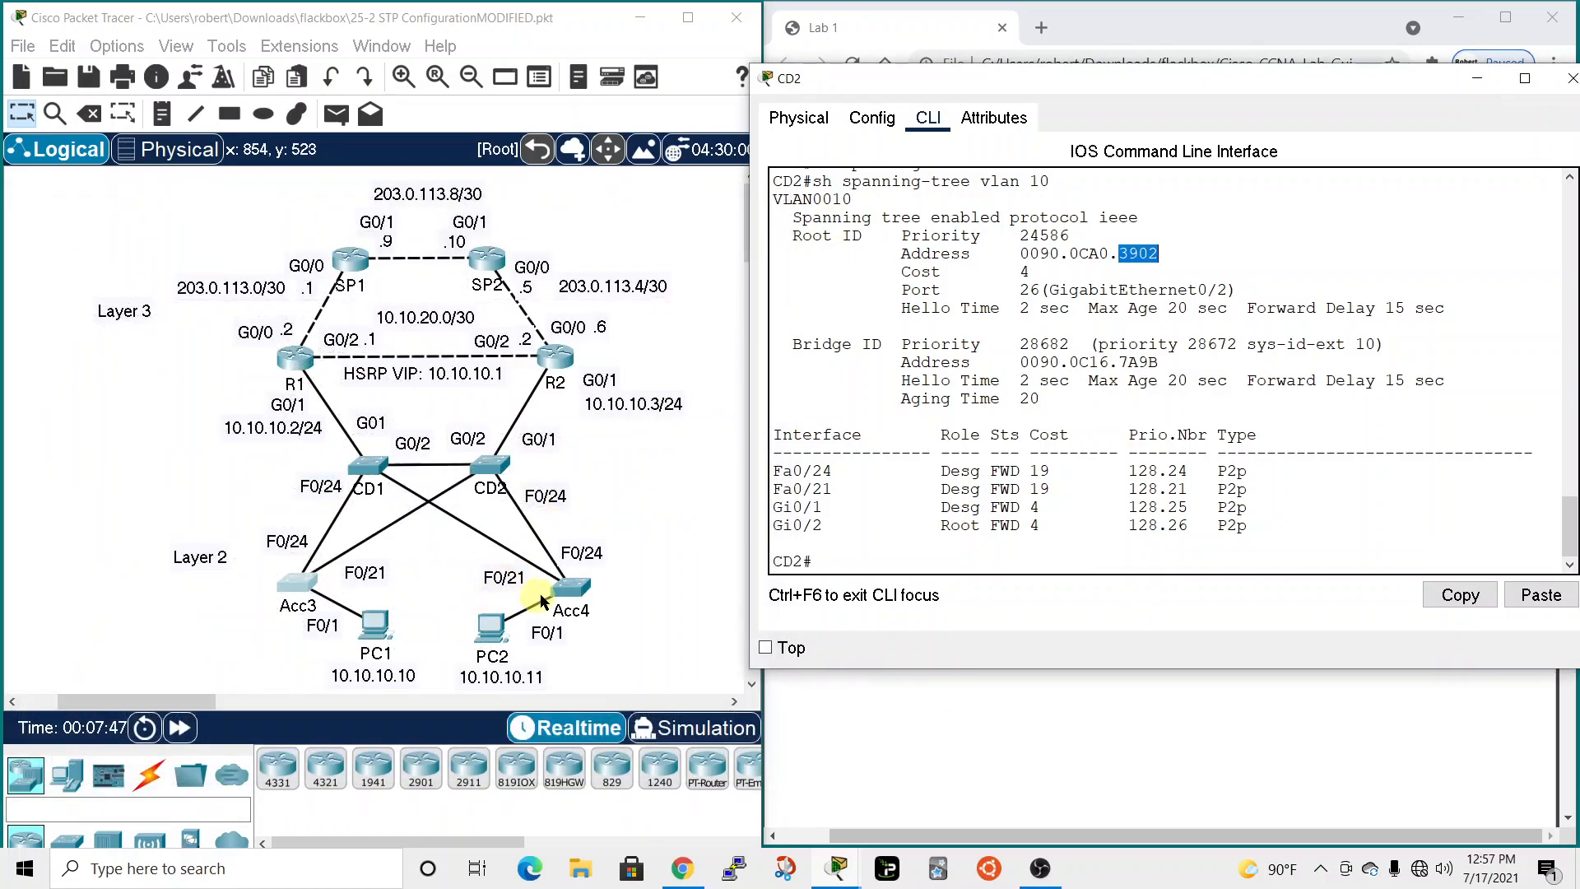
# Open switch Acc4's command line and enter privileged mode with "en".
pyautogui.click(567, 589)
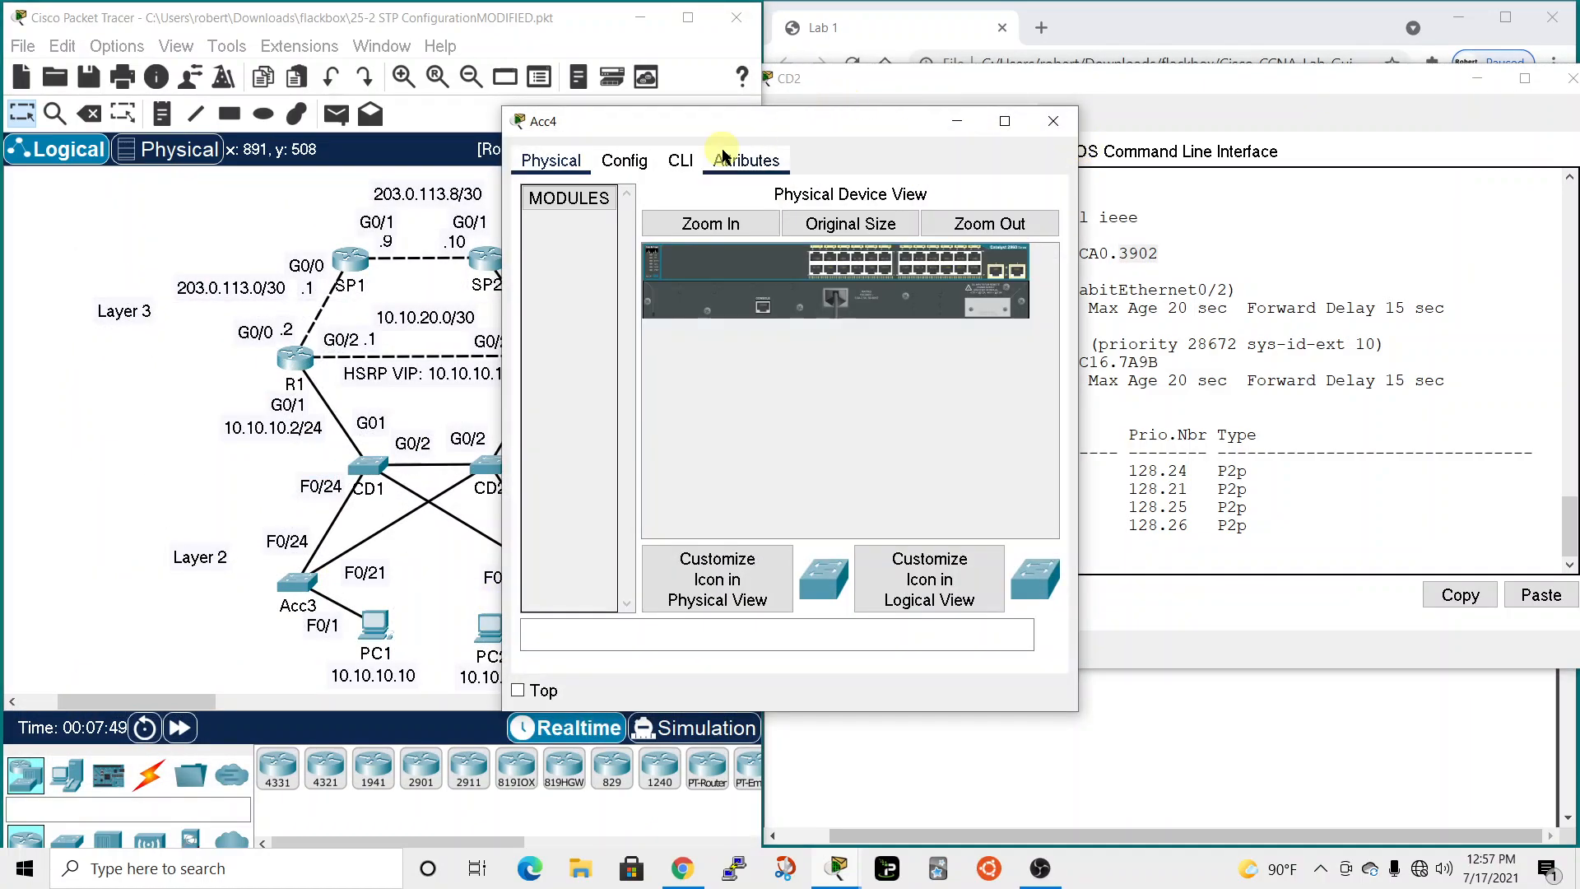
pyautogui.click(680, 160)
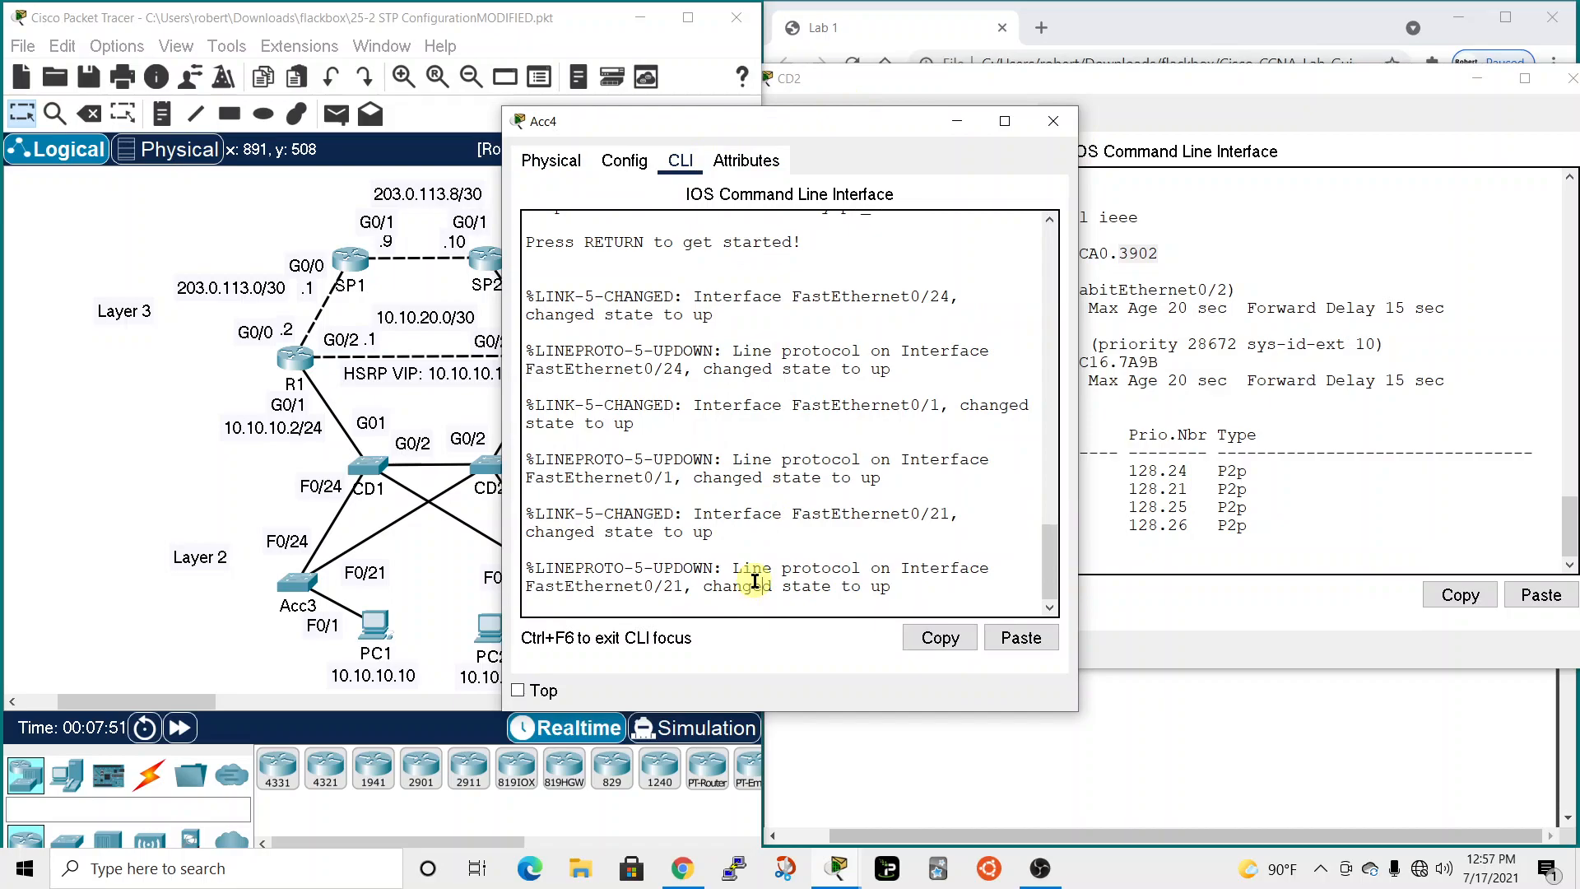
pyautogui.press('Return')
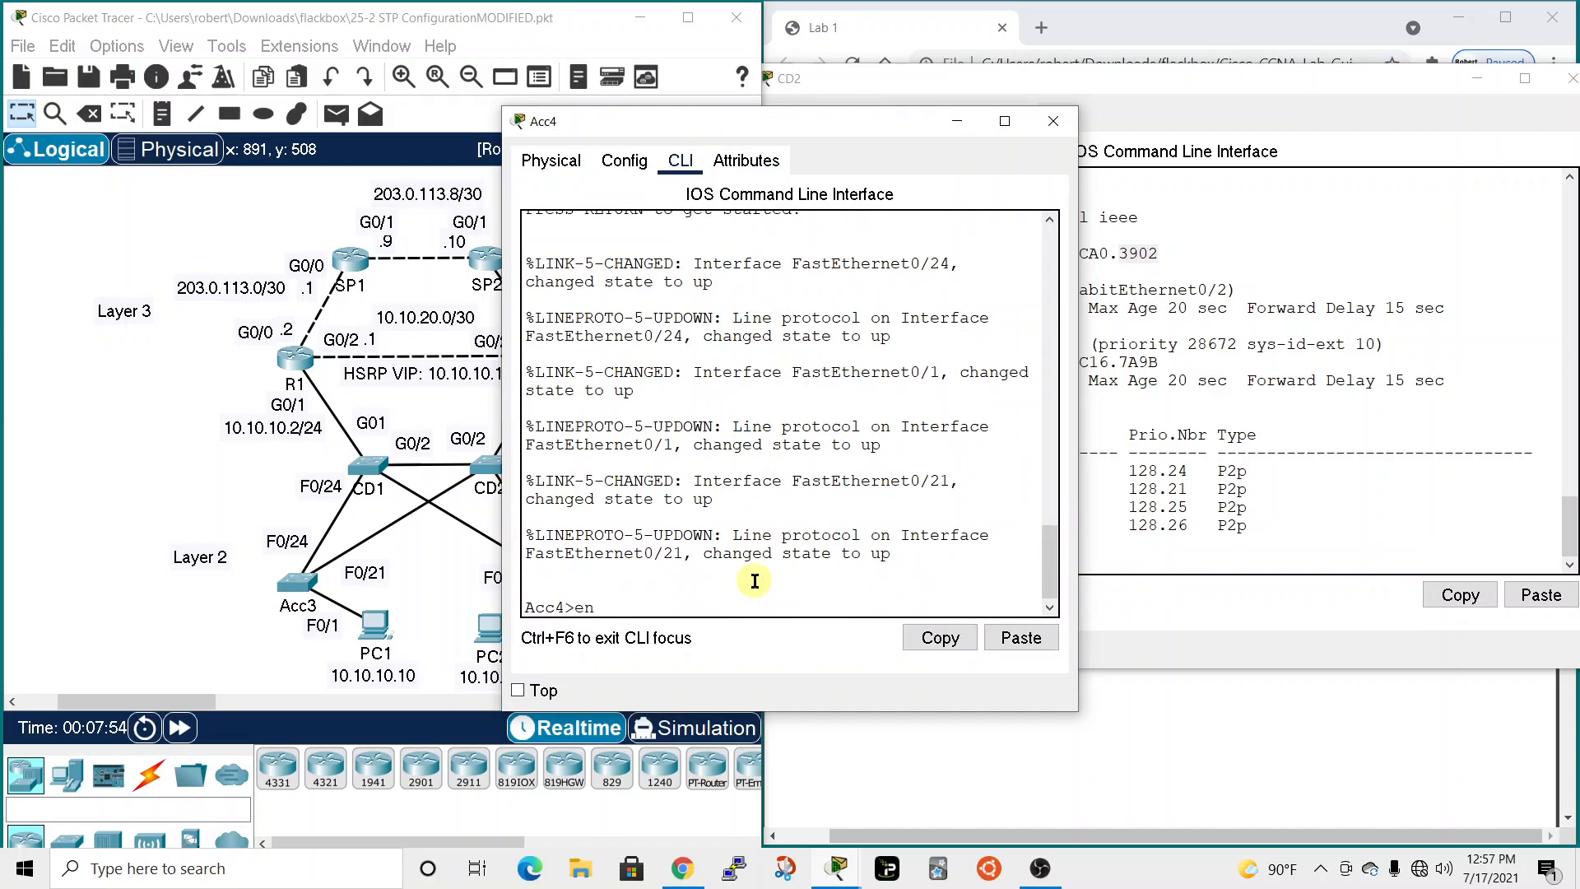
pyautogui.write('en')
pyautogui.press('Return')
# Display Acc4's VLAN 10 spanning tree details with "show spanning-tree vlan 10".
pyautogui.write('sh')
pyautogui.press('Tab')
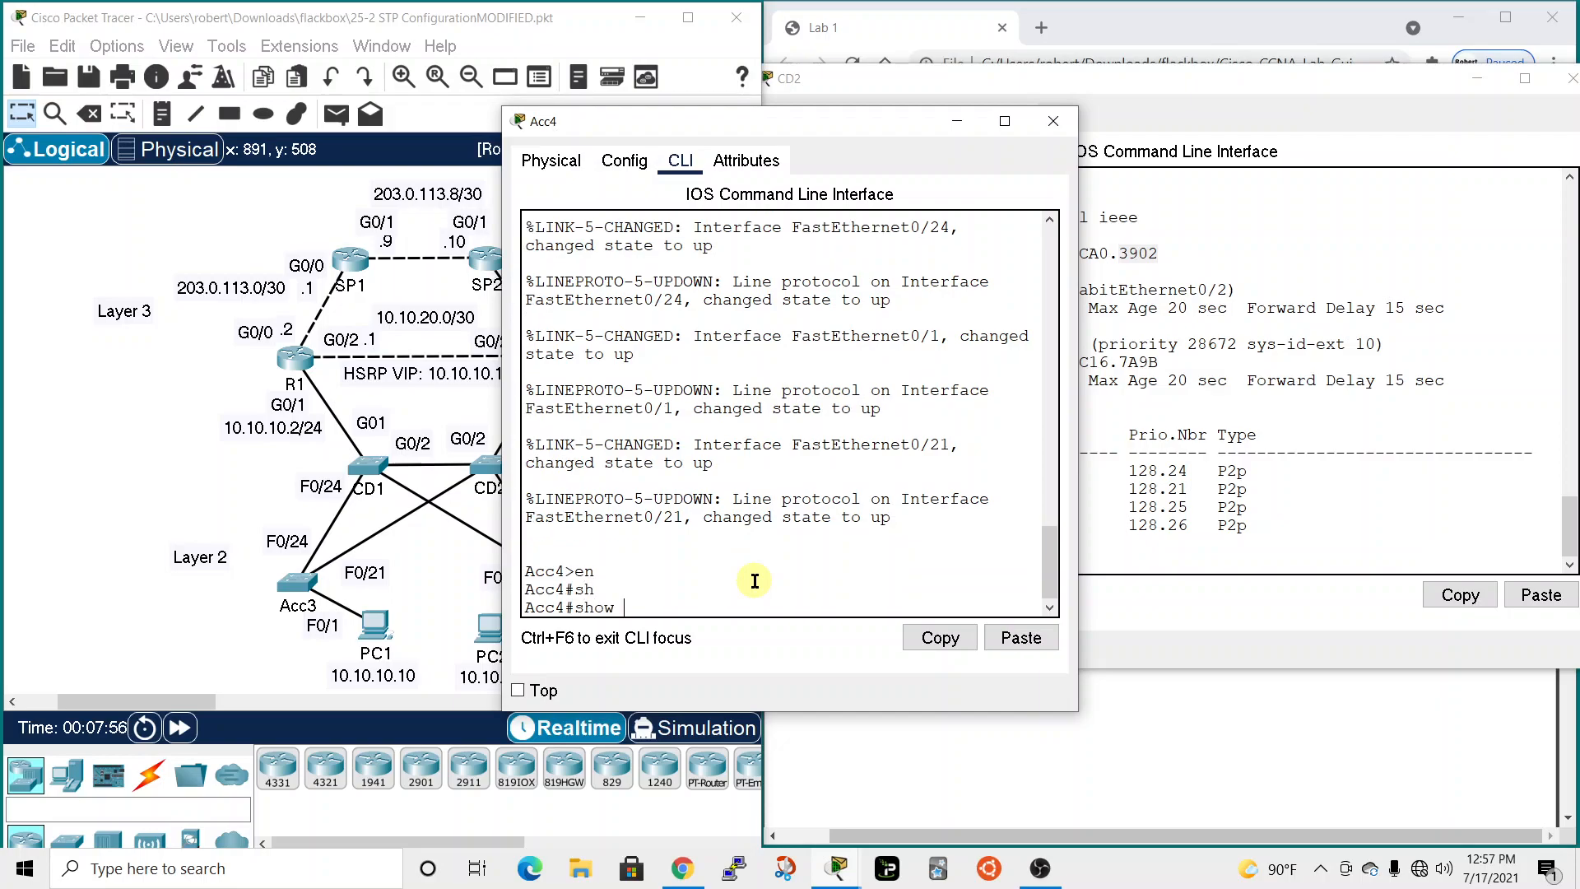
pyautogui.write('sp')
pyautogui.press('Tab')
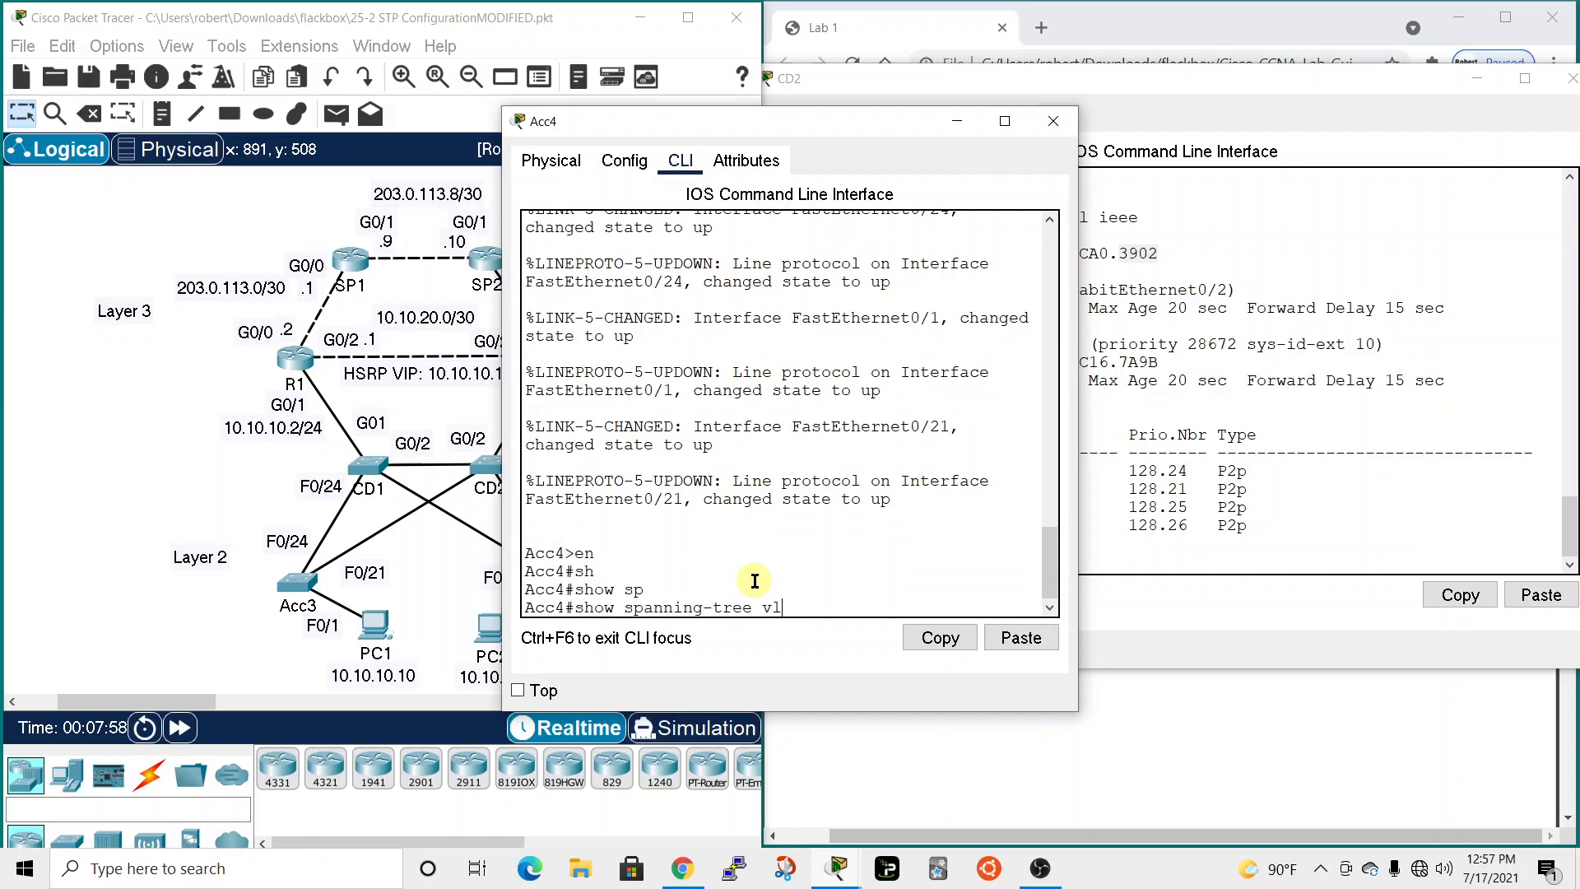
pyautogui.write('vl')
pyautogui.press('Tab')
pyautogui.write('10')
pyautogui.press('Return')
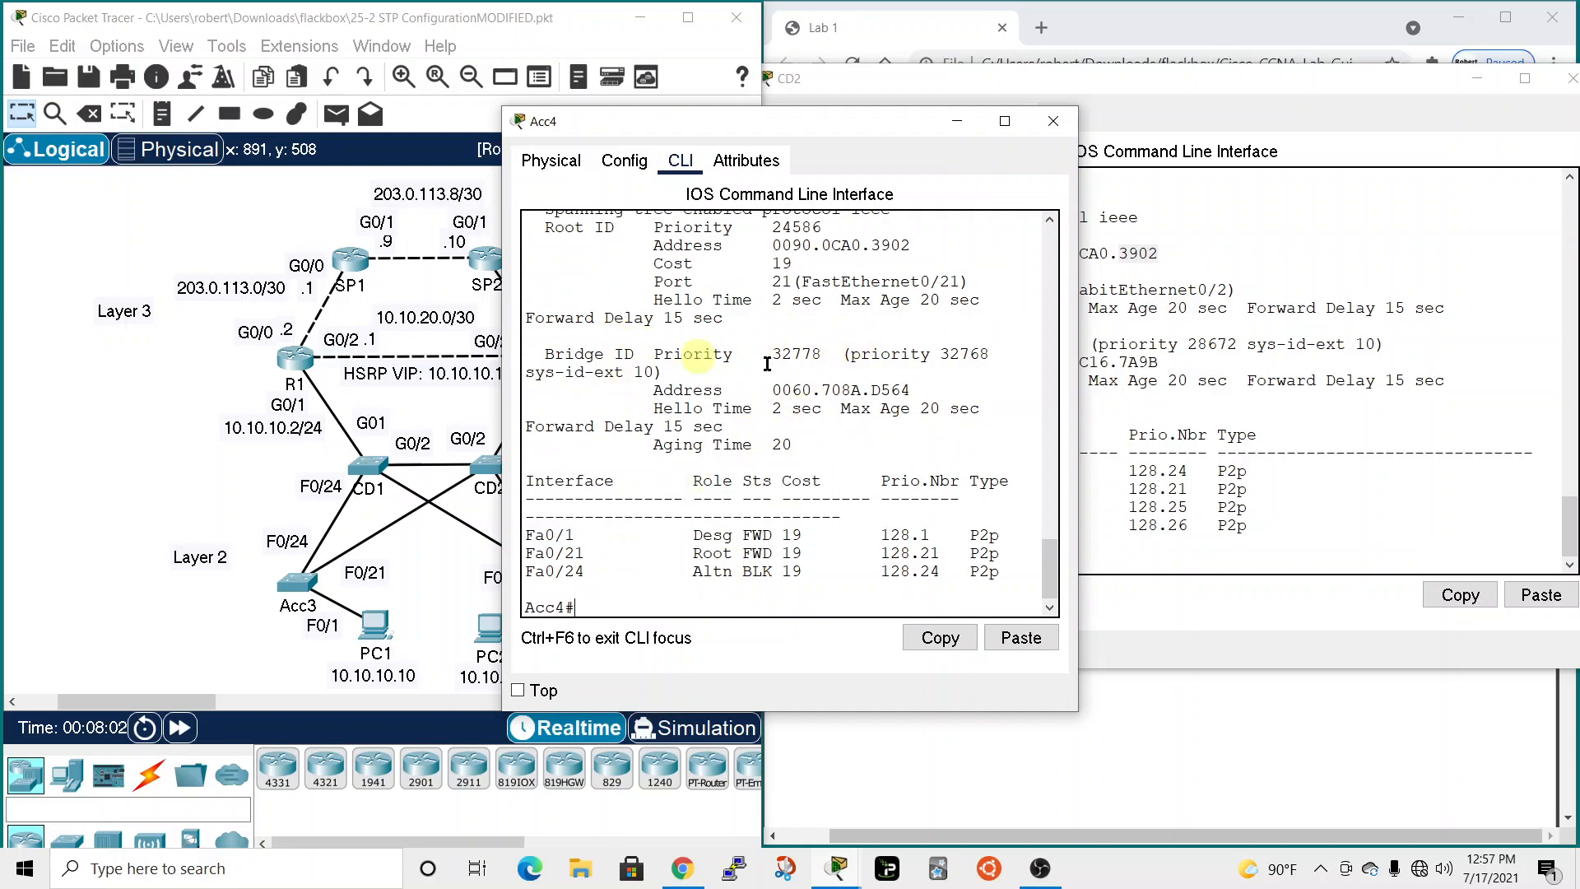
# Place Acc4's output beside CD2's, compare their root and bridge IDs, and close both switch windows.
pyautogui.moveTo(783, 130); pyautogui.dragTo(490, 123)
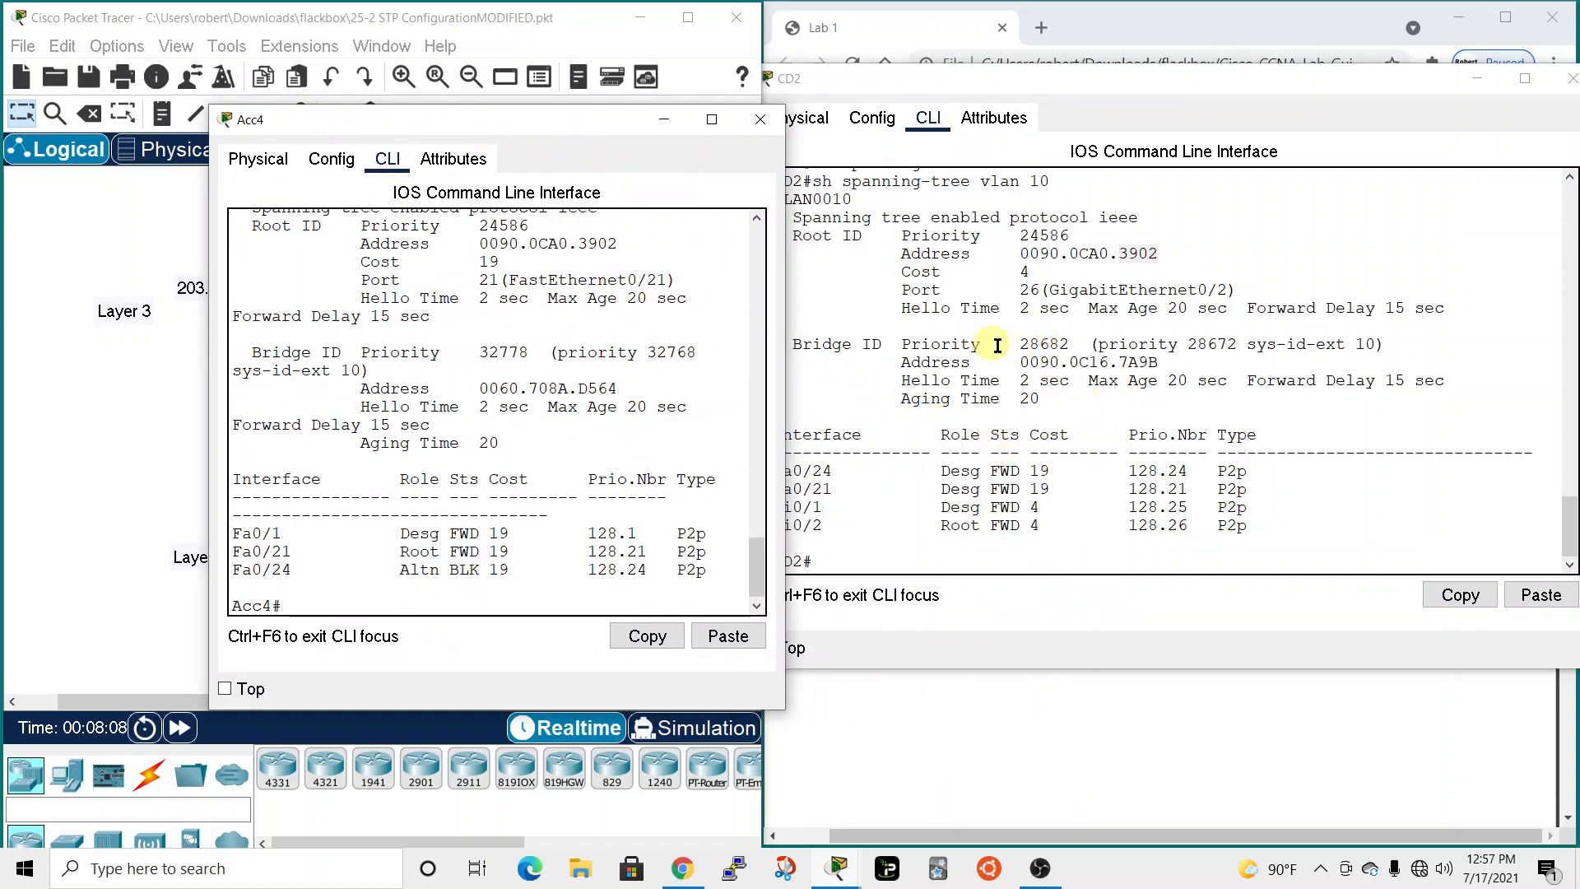
pyautogui.moveTo(611, 134); pyautogui.dragTo(561, 138)
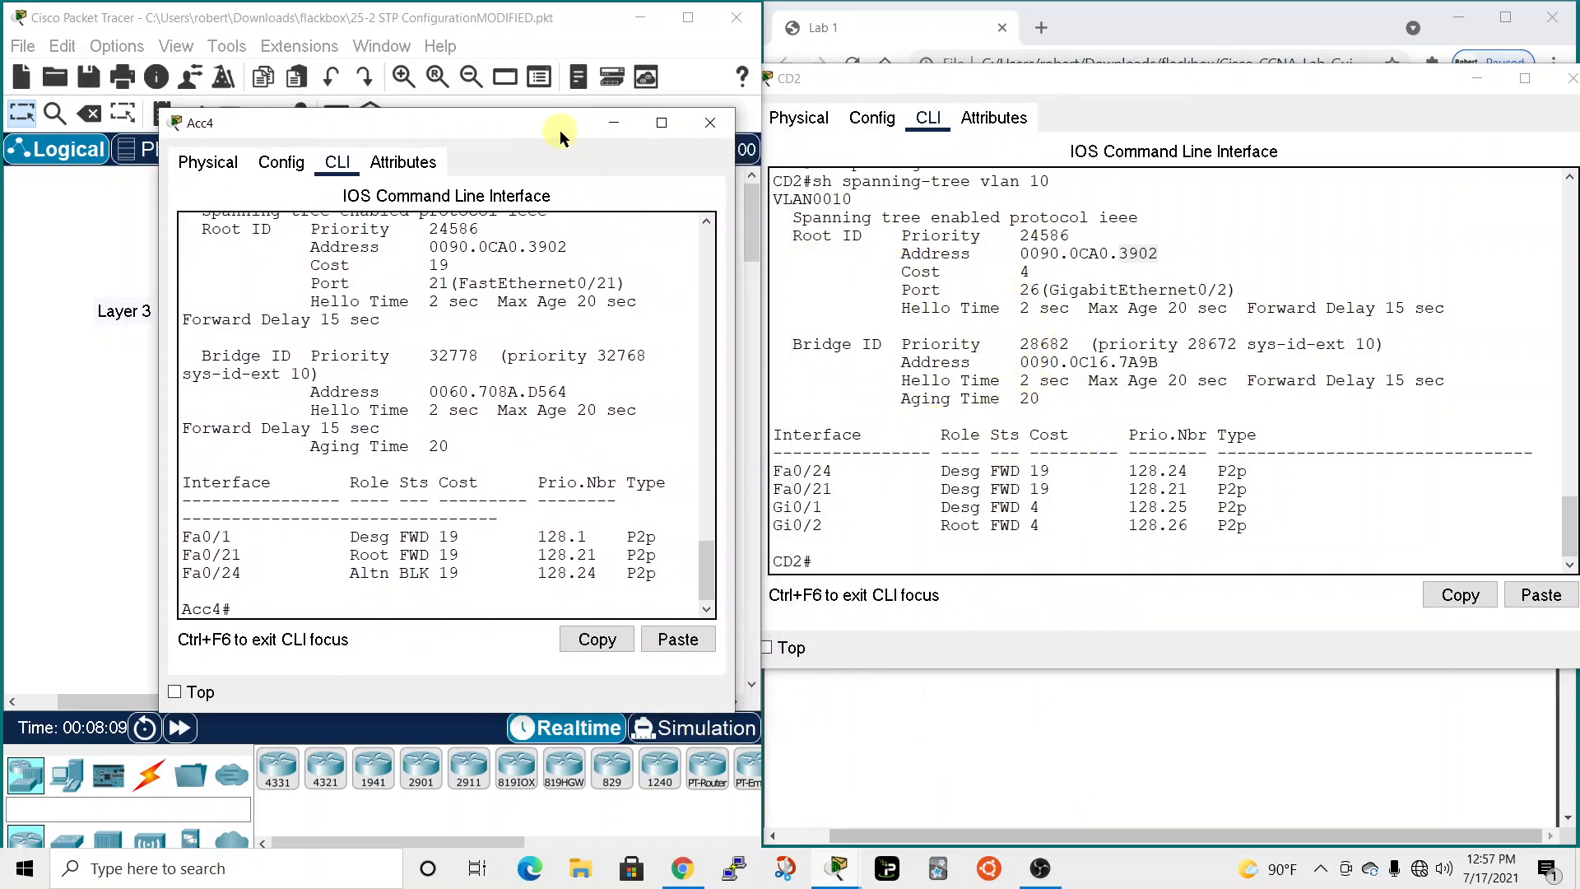
pyautogui.click(710, 121)
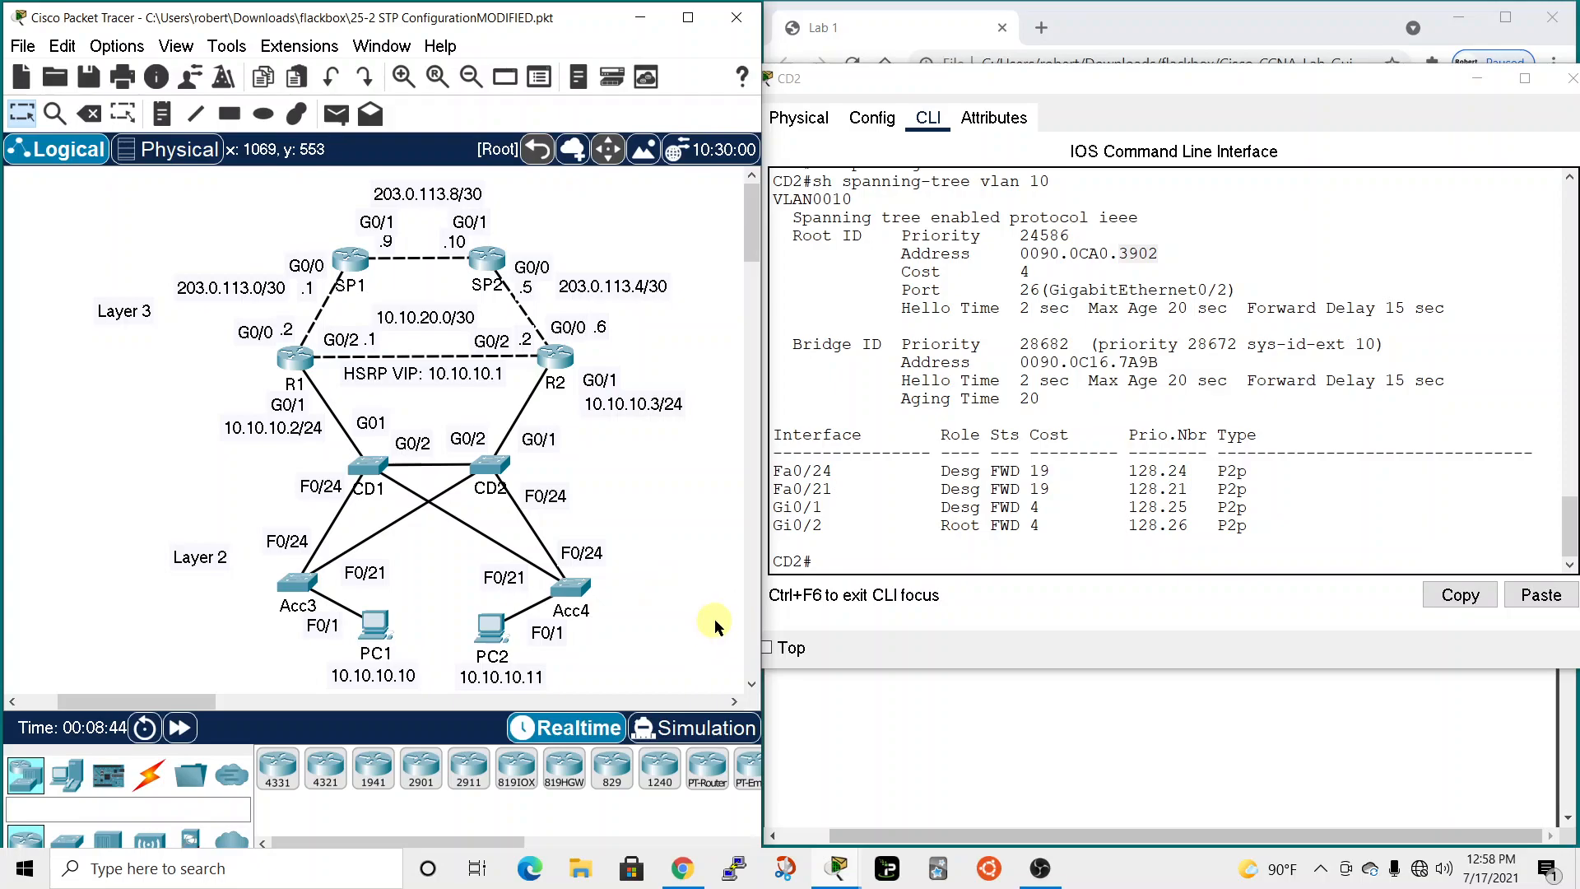
pyautogui.moveTo(1304, 85); pyautogui.dragTo(1068, 88)
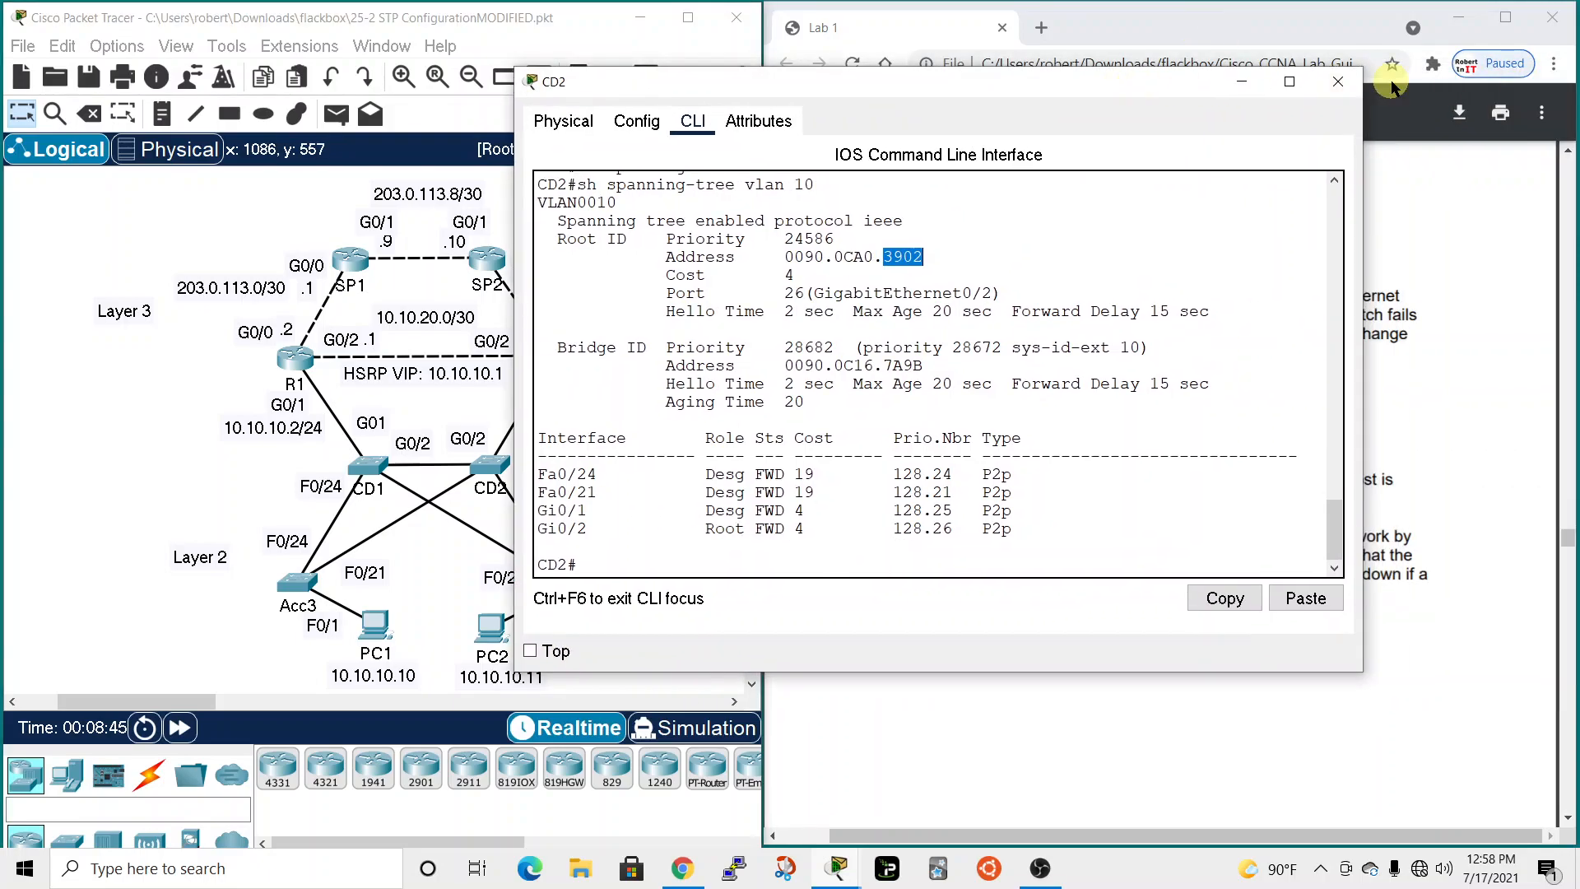
pyautogui.click(1391, 86)
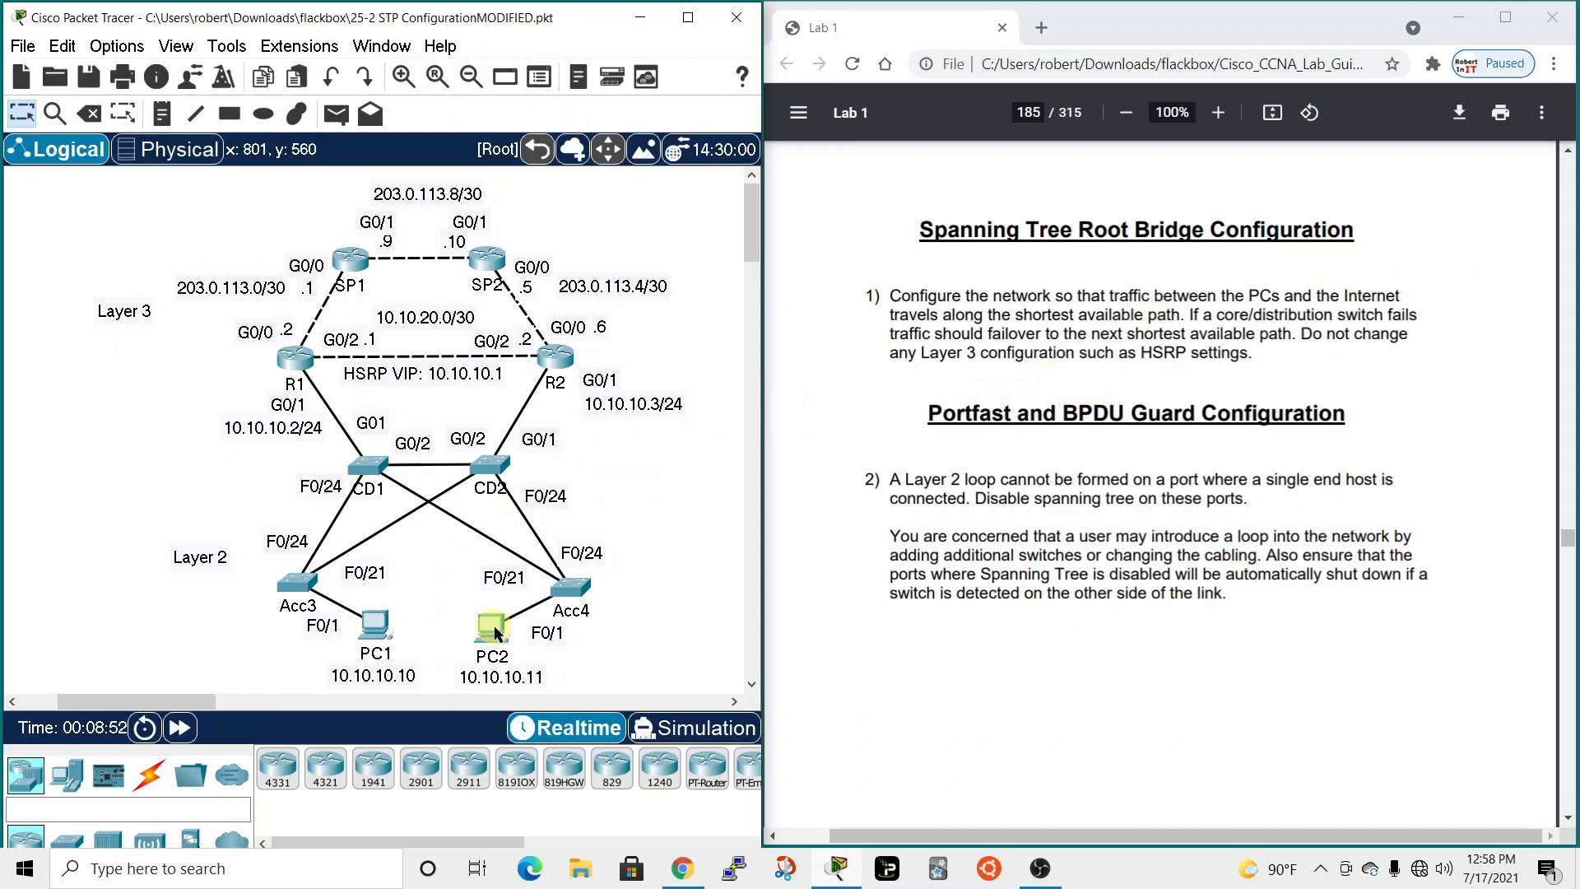
# Open router R1's command line and display its HSRP status with "sh standby".
pyautogui.moveTo(497, 632)
pyautogui.click(298, 362)
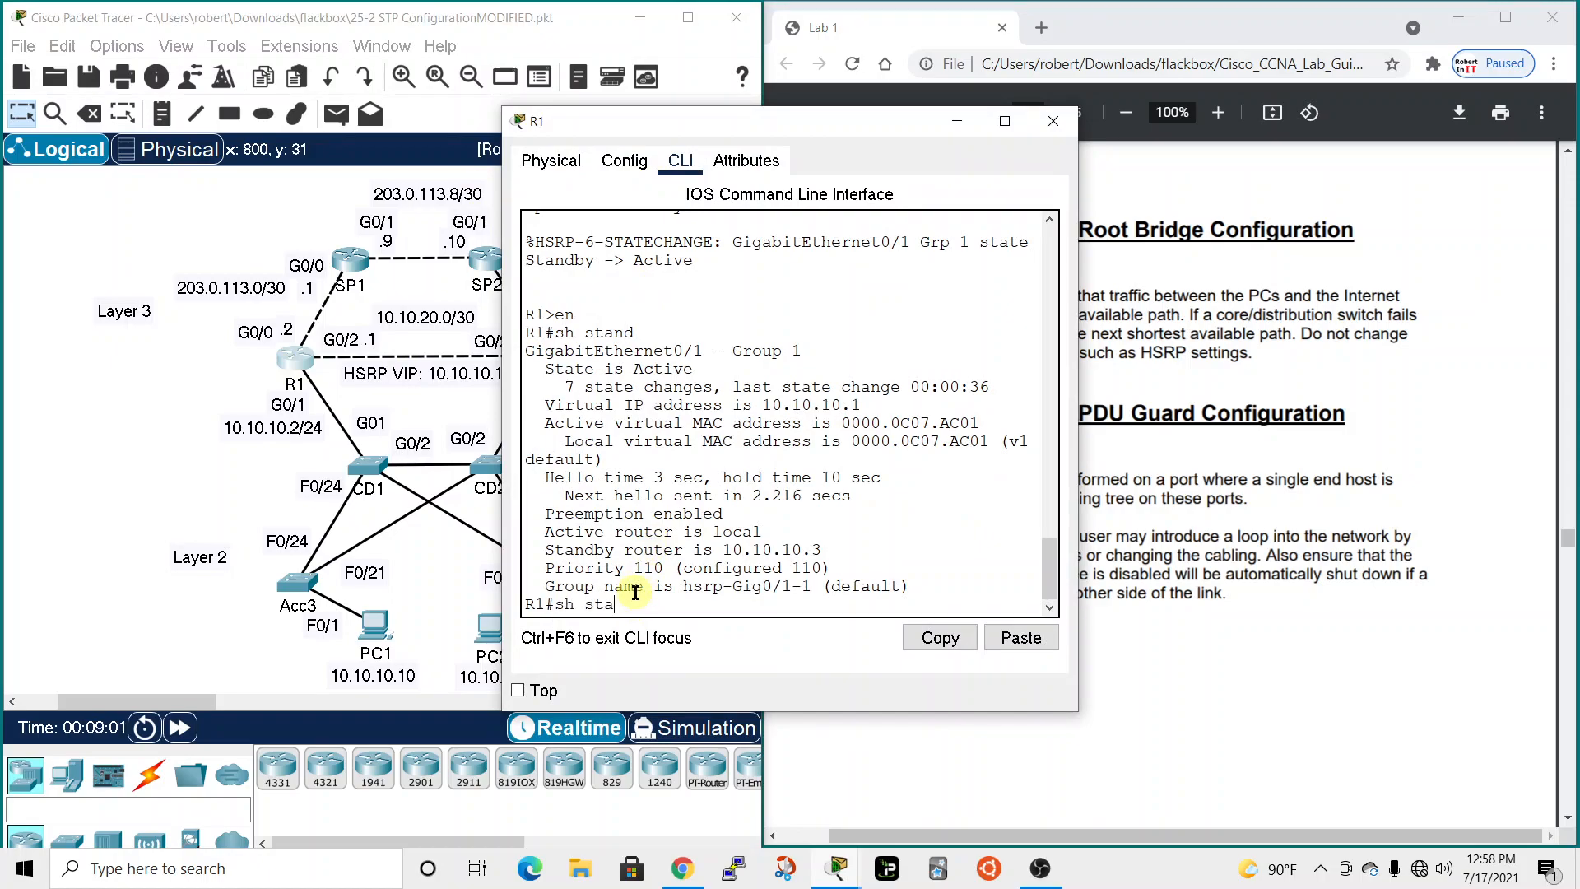
pyautogui.write('sh stan')
pyautogui.press('Tab')
pyautogui.press('Return')
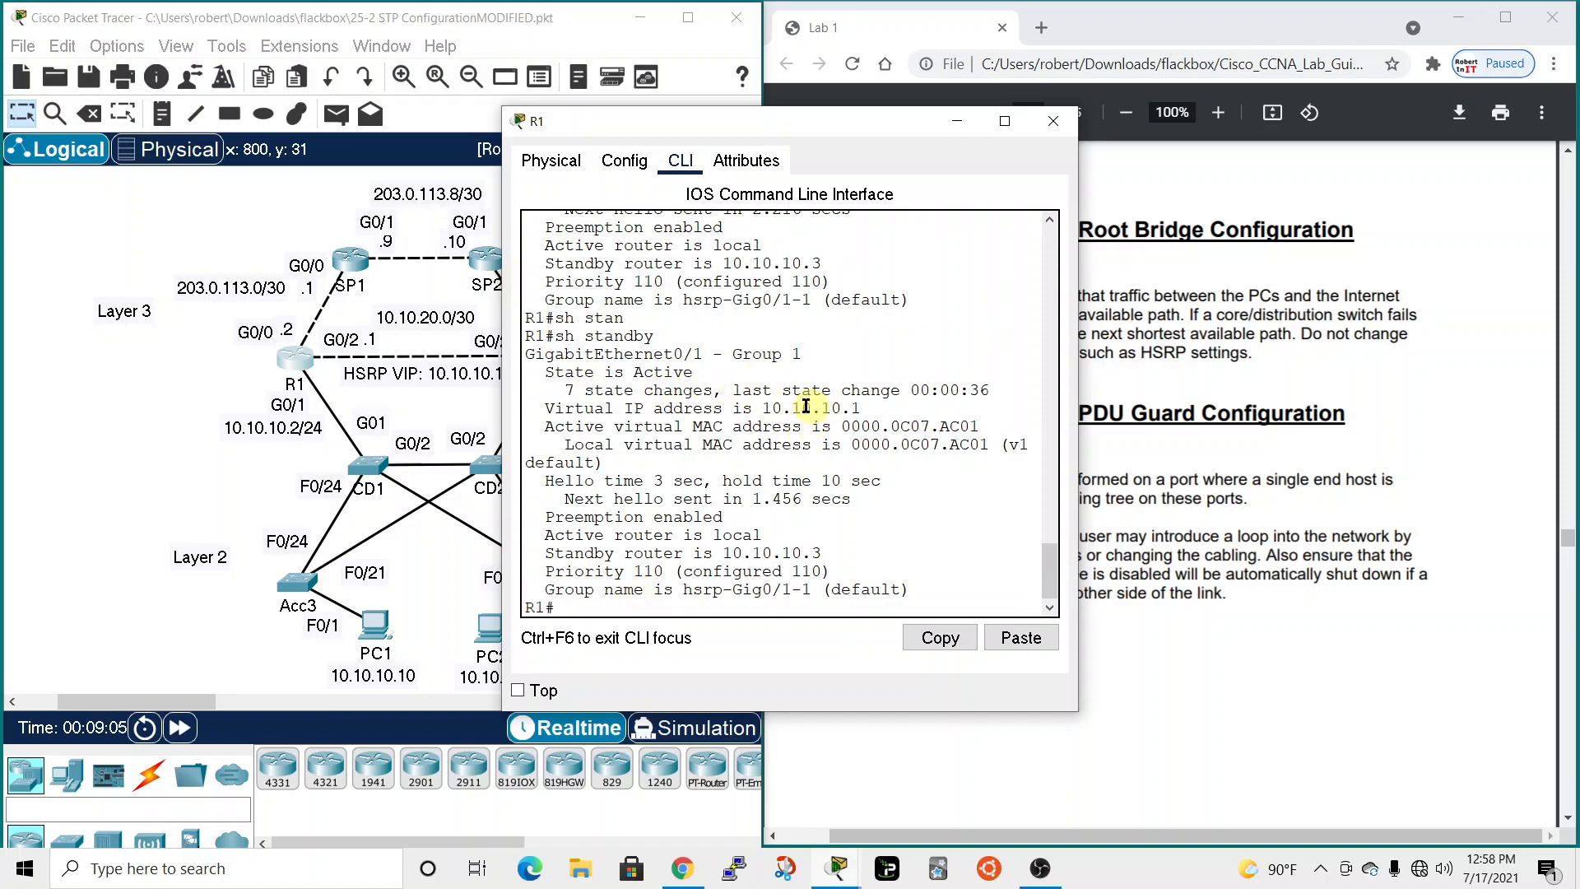
# Highlight the last four digits of the active virtual MAC address in R1's HSRP output, and close R1's window.
pyautogui.moveTo(847, 125); pyautogui.dragTo(1017, 106)
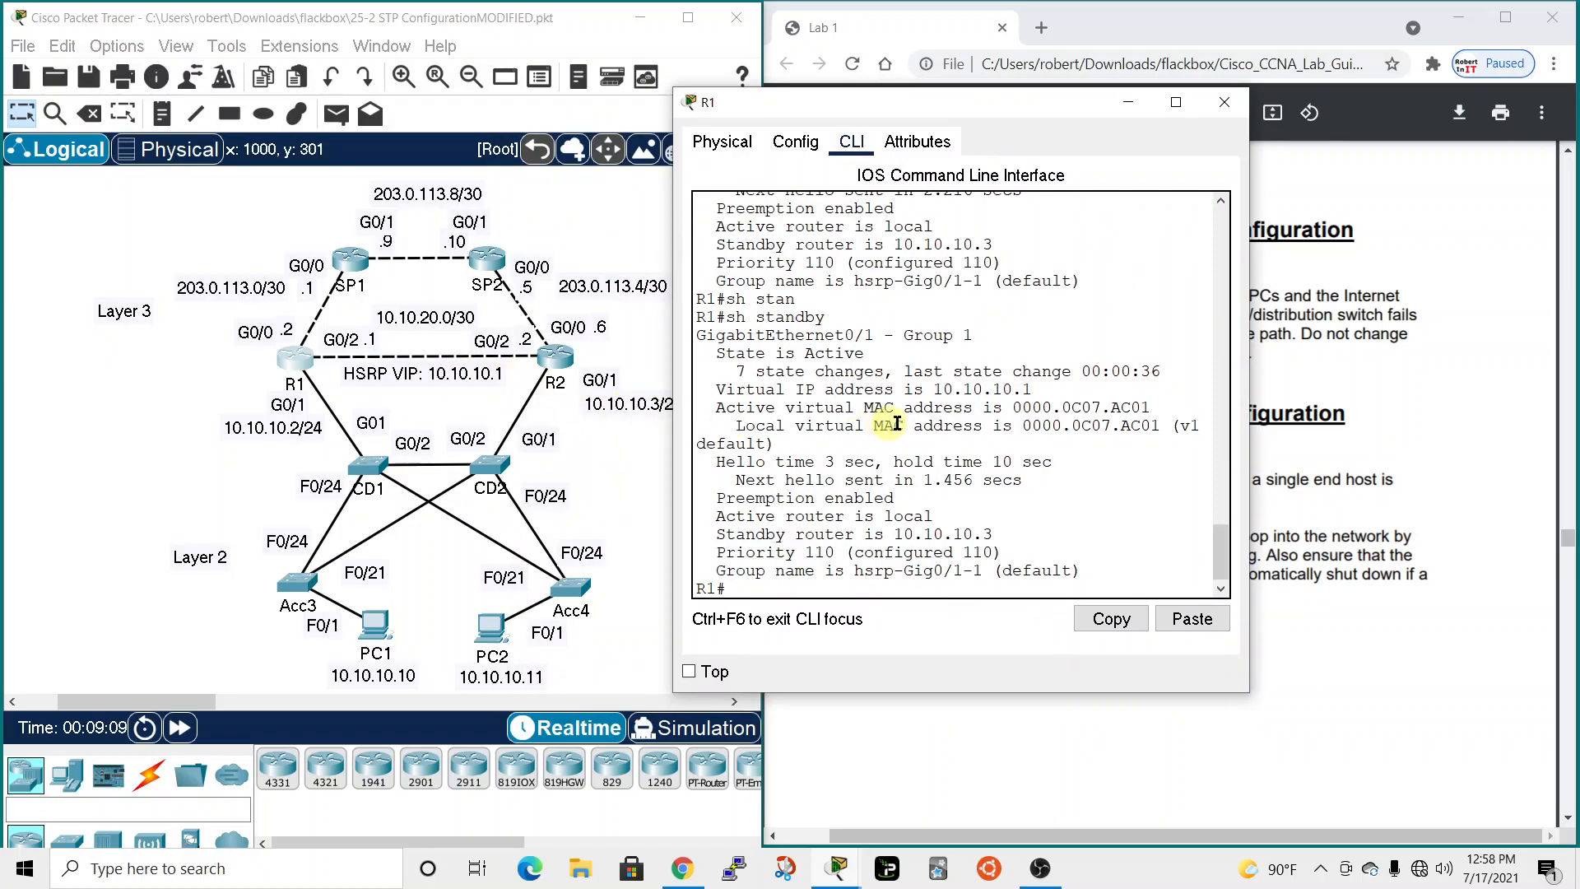
pyautogui.moveTo(1112, 406); pyautogui.dragTo(1151, 407)
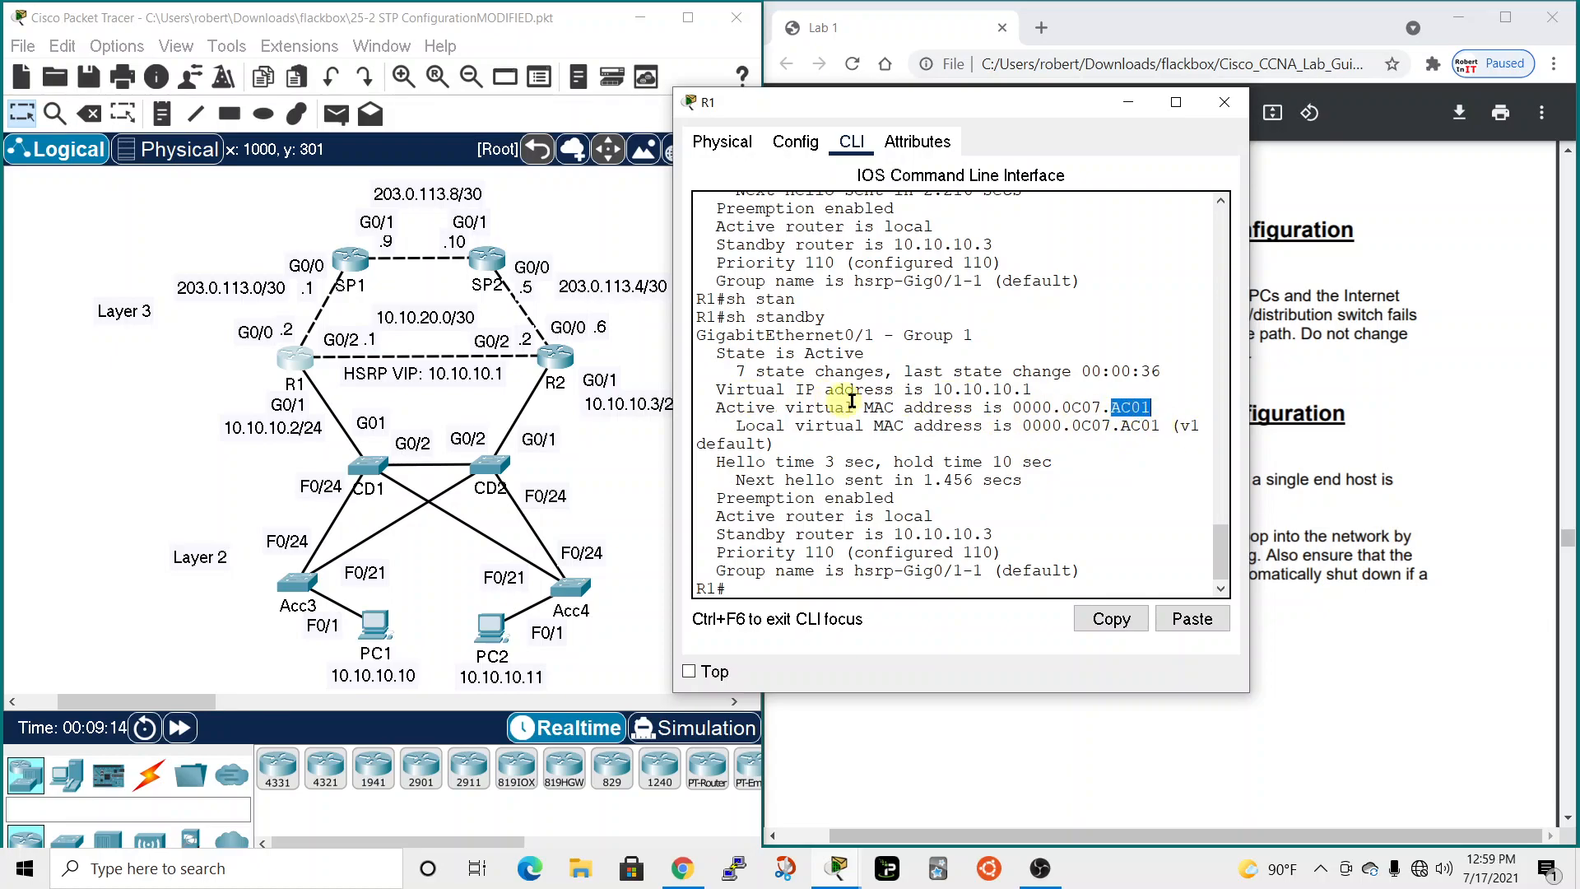
pyautogui.click(1224, 104)
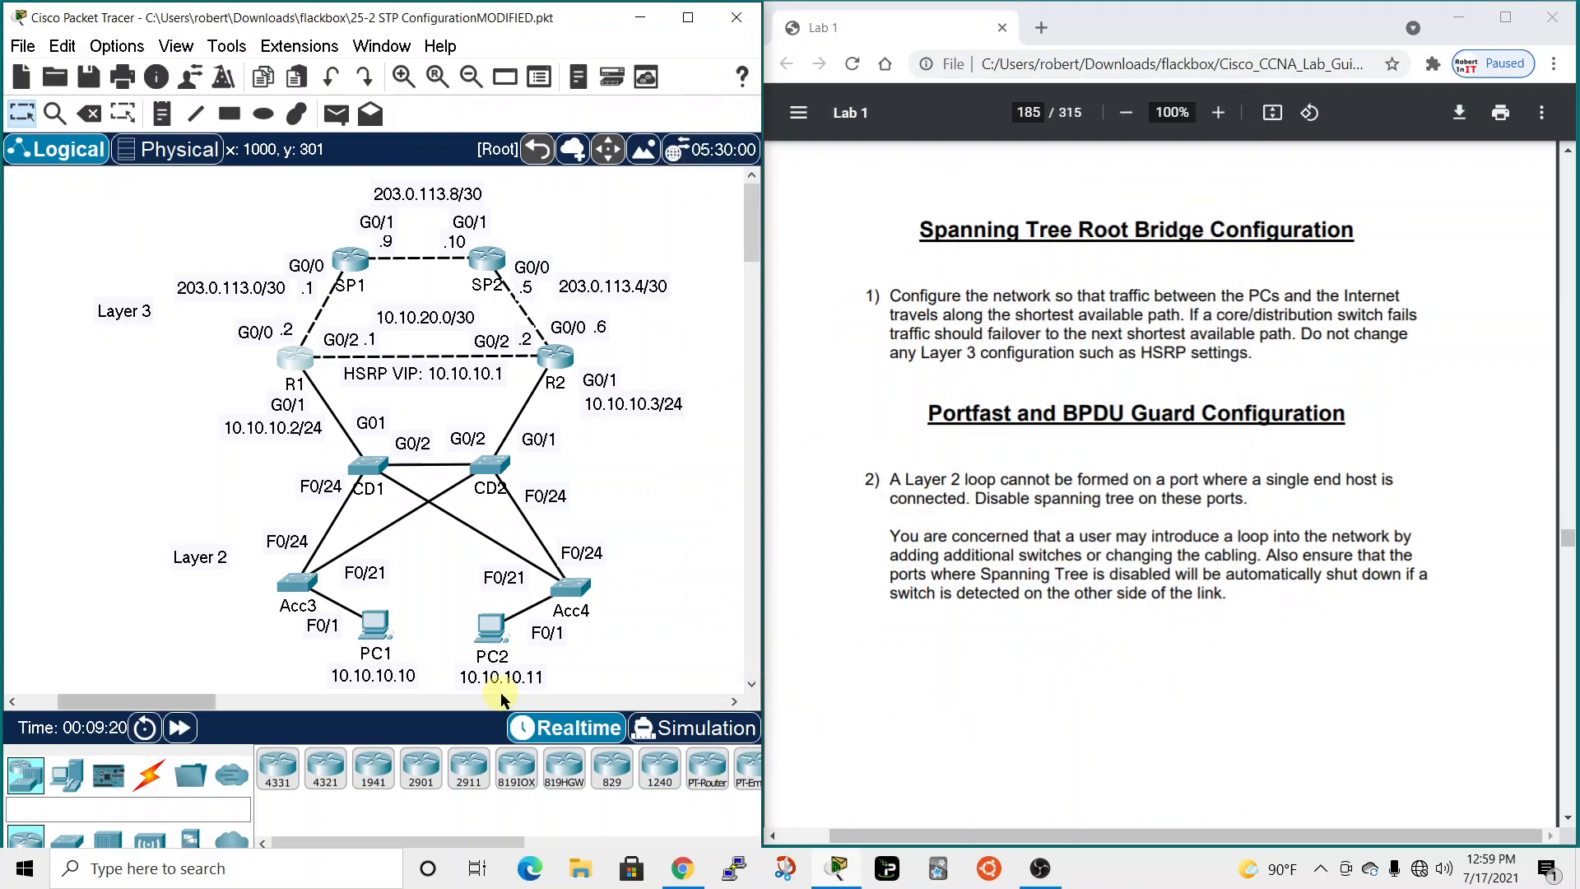
# In PC2's Command Prompt, clear the ARP cache with "arp -d" and ping 10.10.10.1, closing PC2's window when done.
pyautogui.click(498, 638)
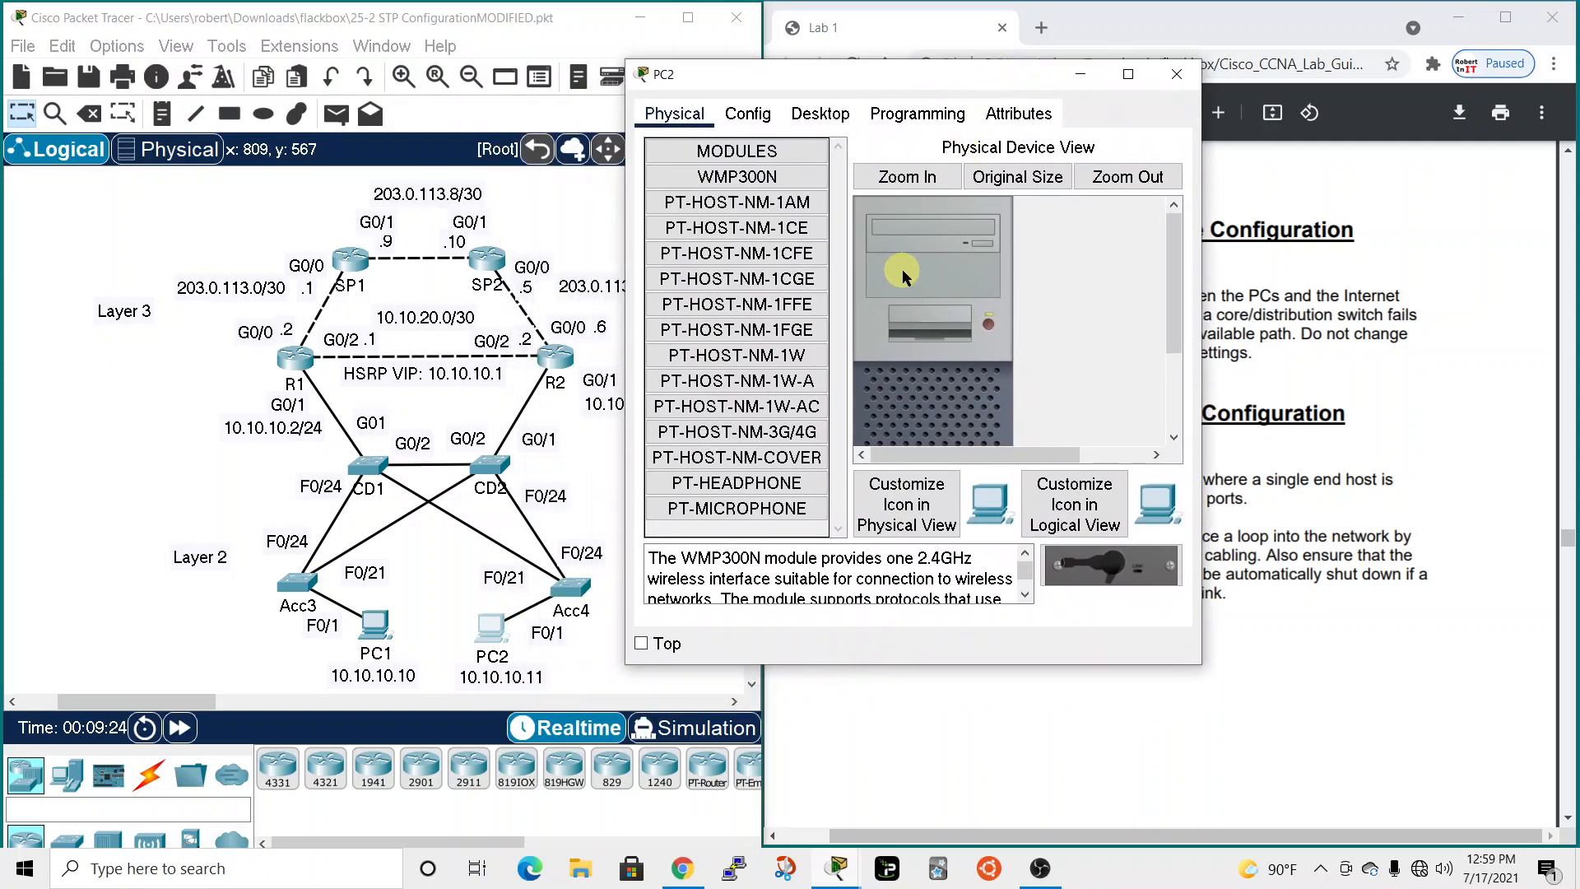
pyautogui.click(821, 114)
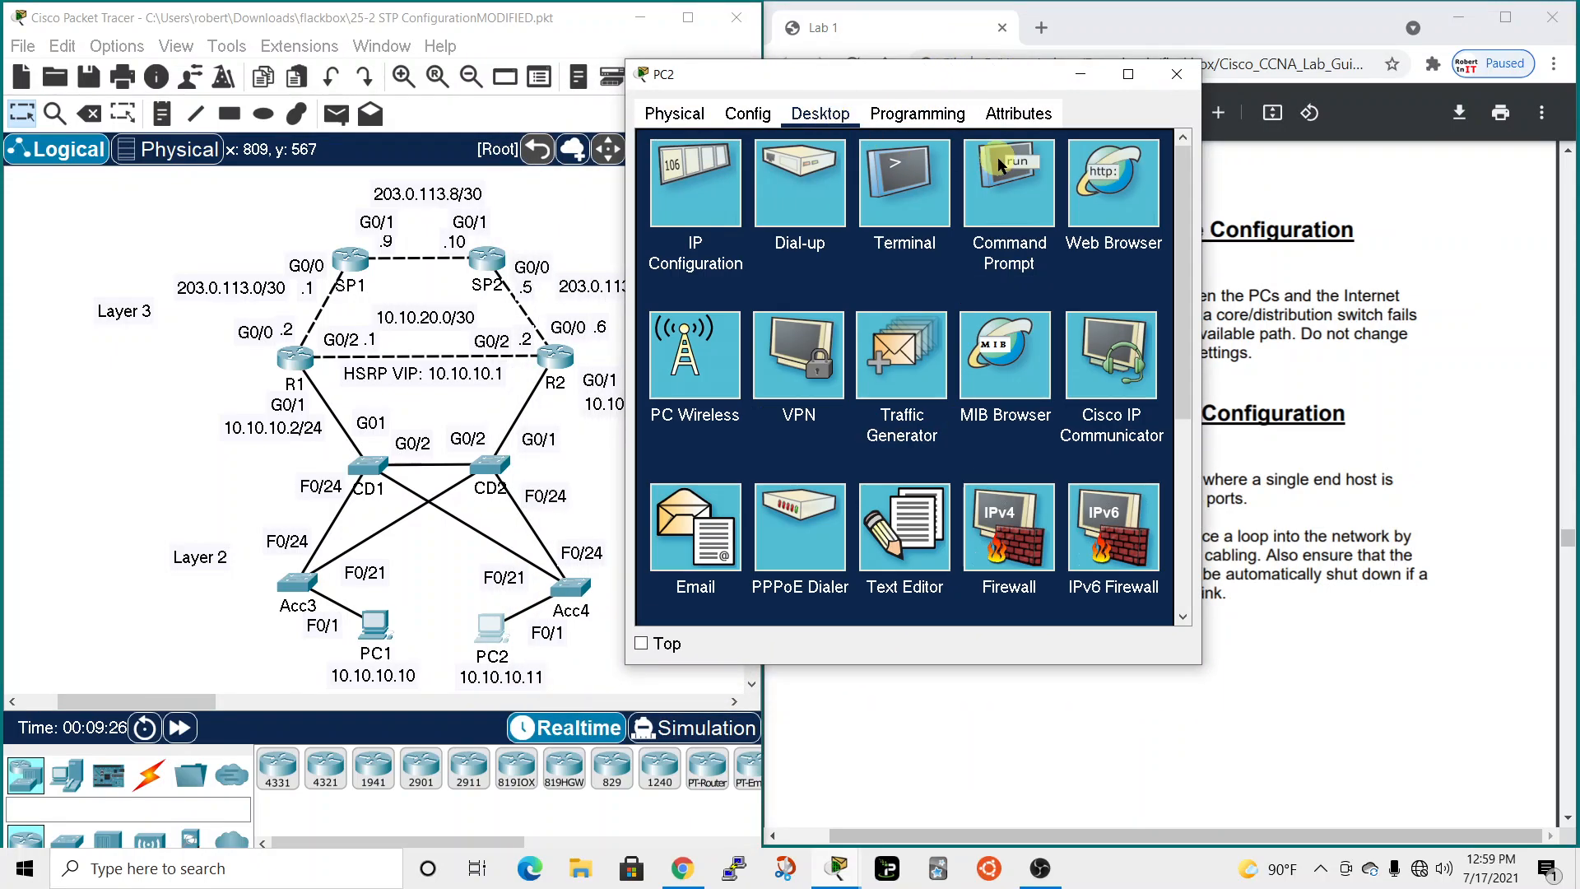
pyautogui.click(1012, 189)
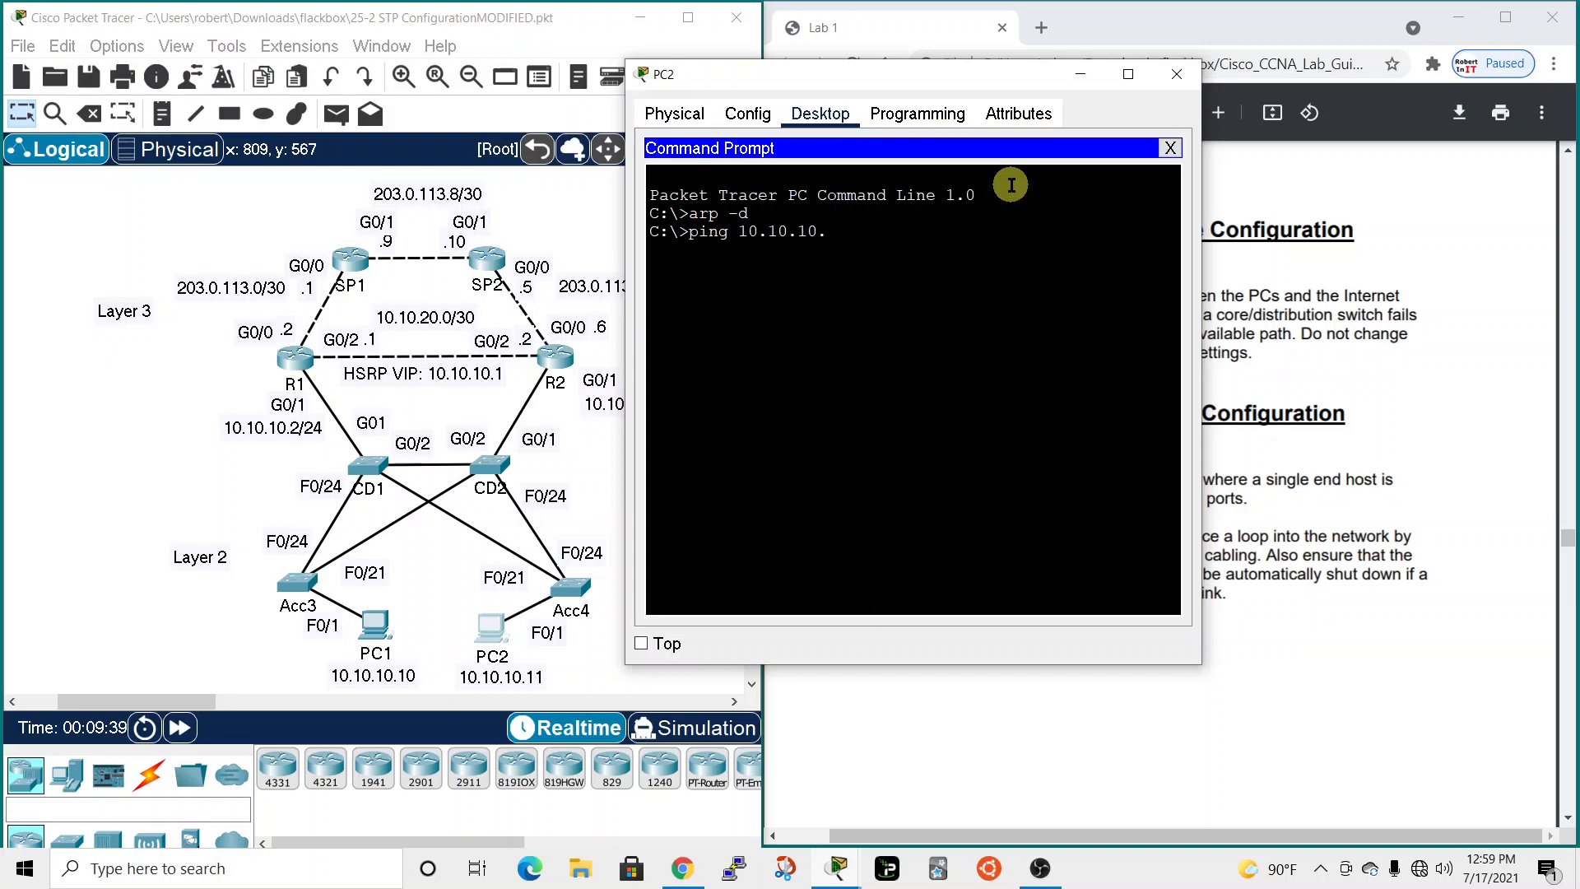
pyautogui.press('Return')
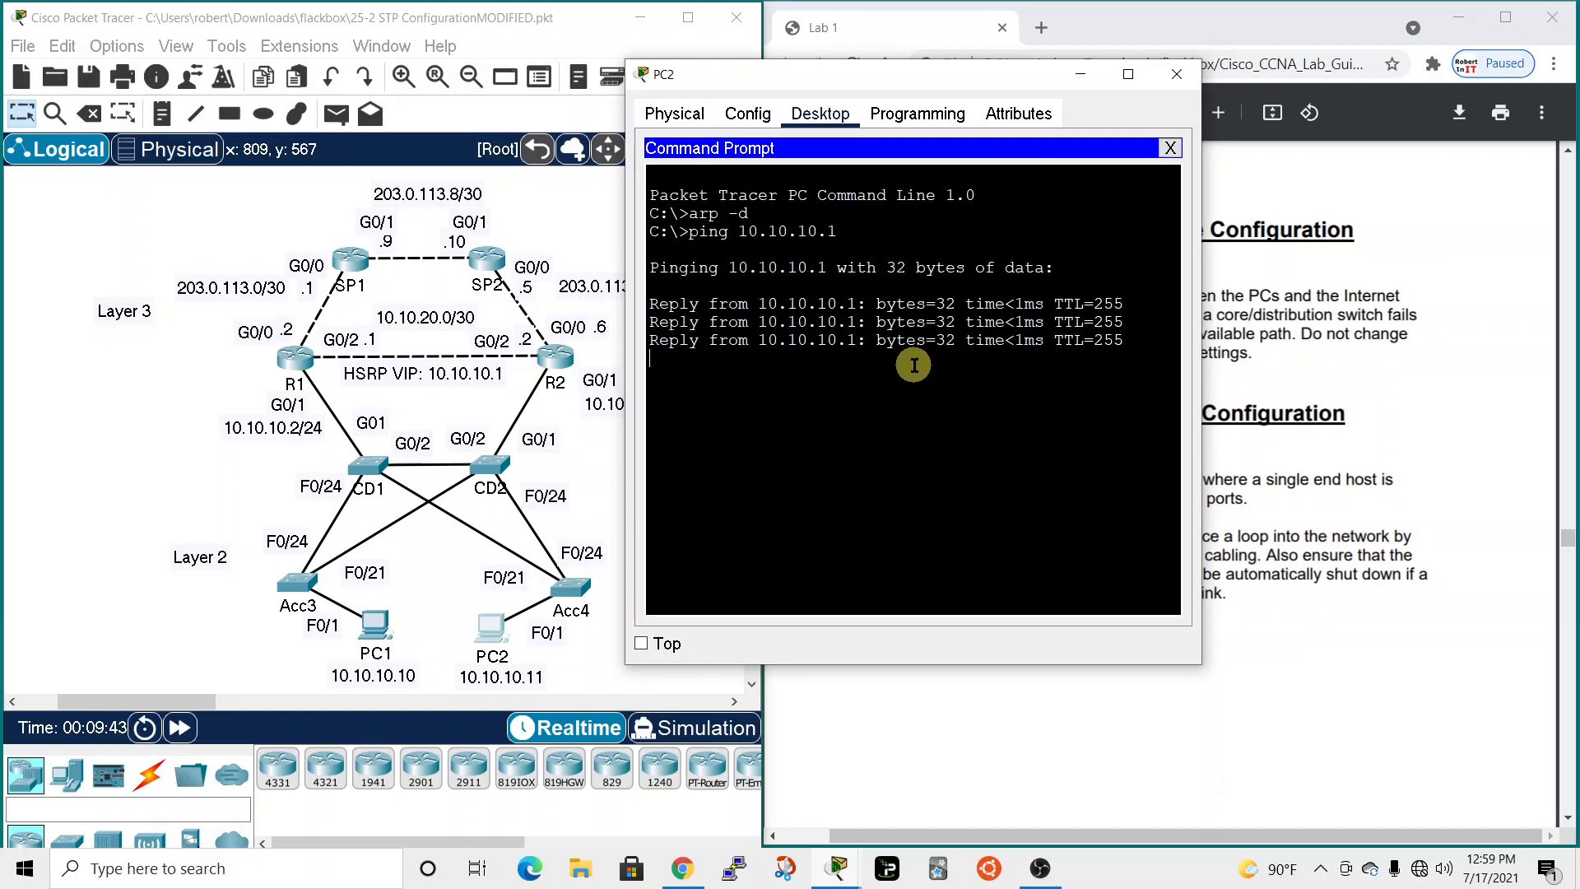
pyautogui.click(1178, 75)
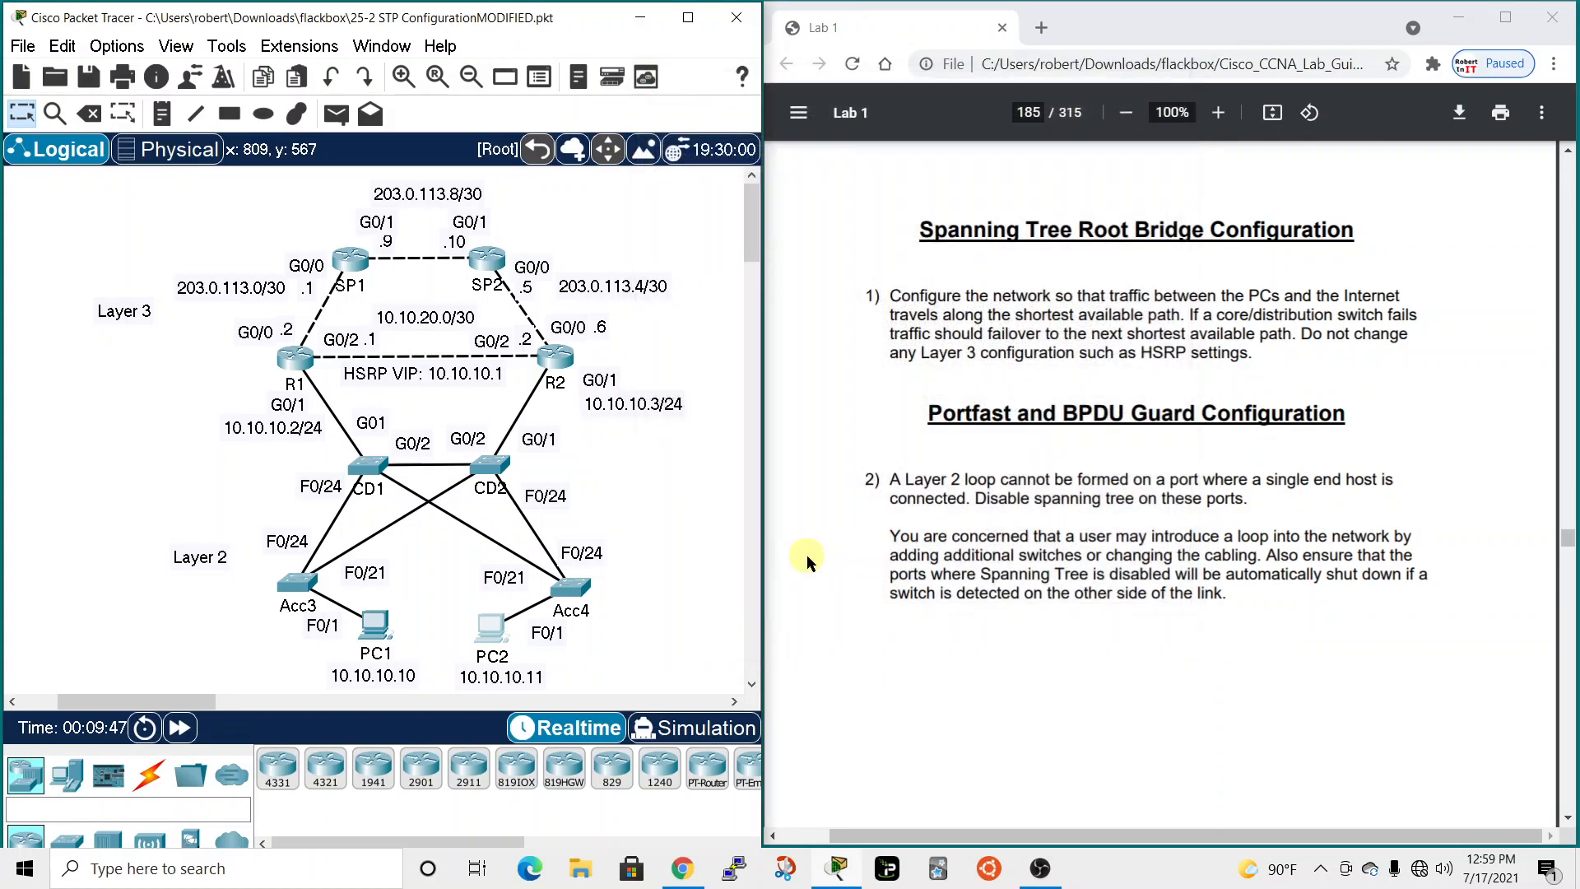
# Display Acc4's MAC address table with "sh mac address-table" and highlight the VLAN 10 entry for 0000.0c07.ac01.
pyautogui.click(574, 599)
pyautogui.moveTo(876, 124); pyautogui.dragTo(1009, 33)
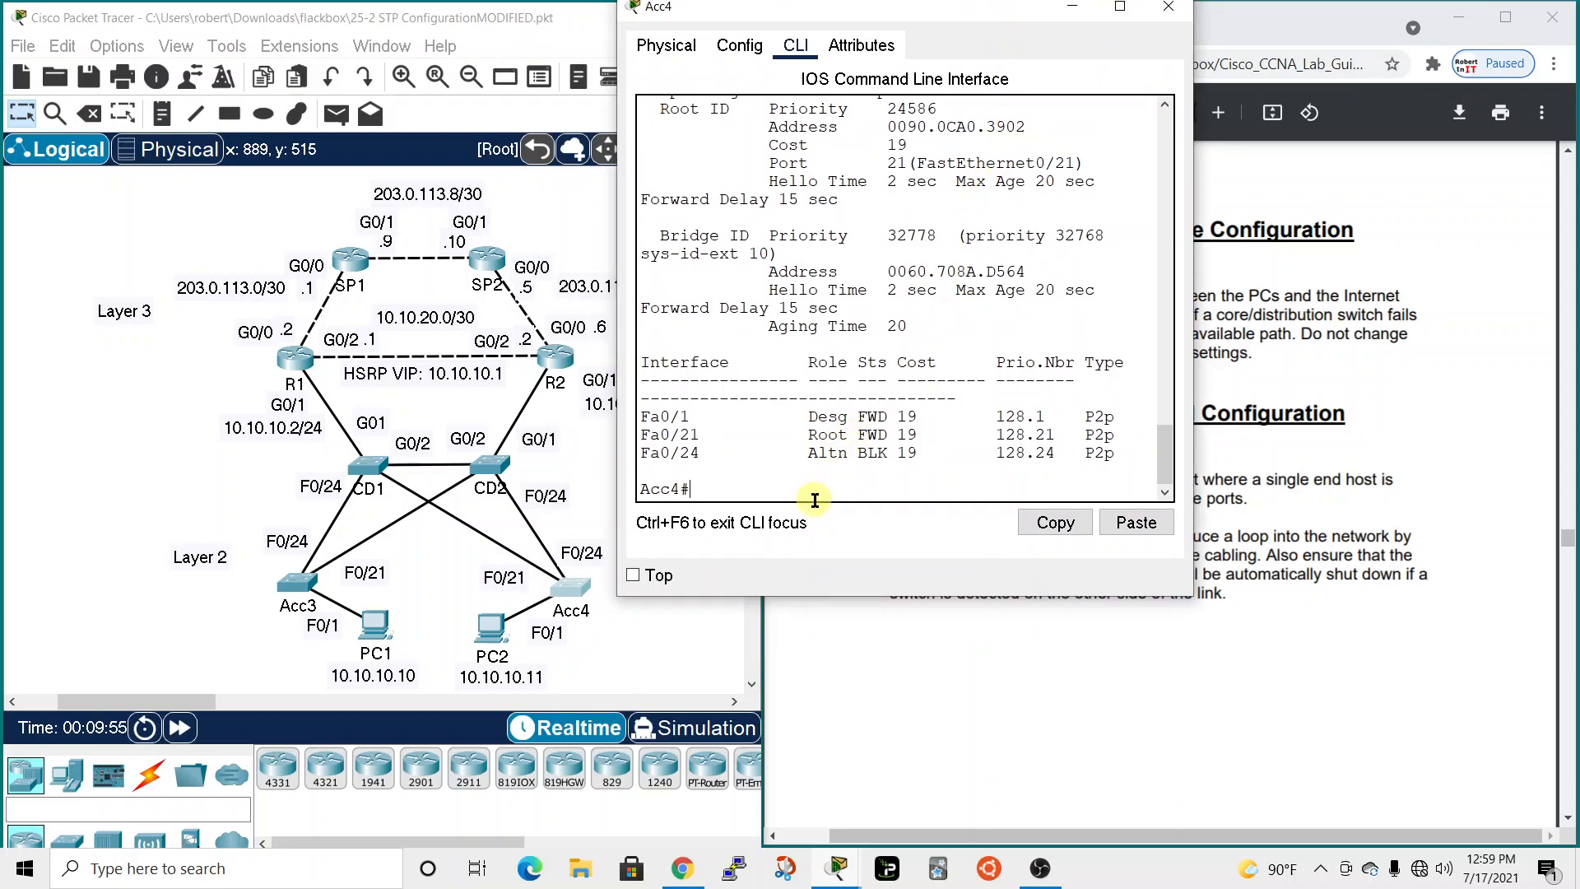
pyautogui.write('sh mac')
pyautogui.press('Tab')
pyautogui.write('add')
pyautogui.press('Tab')
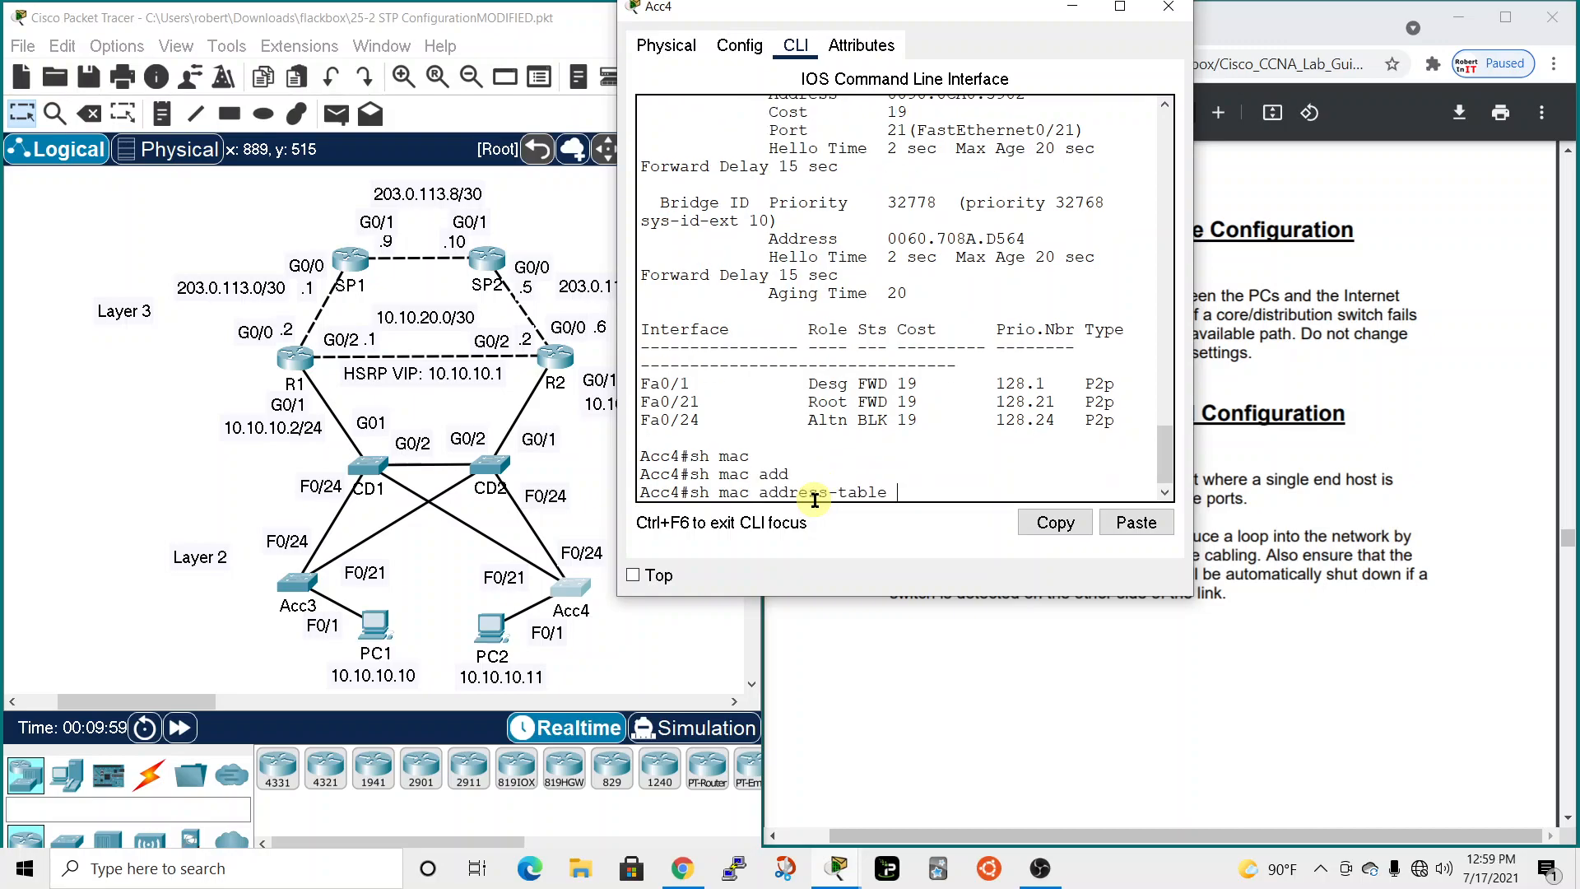
pyautogui.press('Return')
pyautogui.moveTo(921, 13); pyautogui.dragTo(1078, 15)
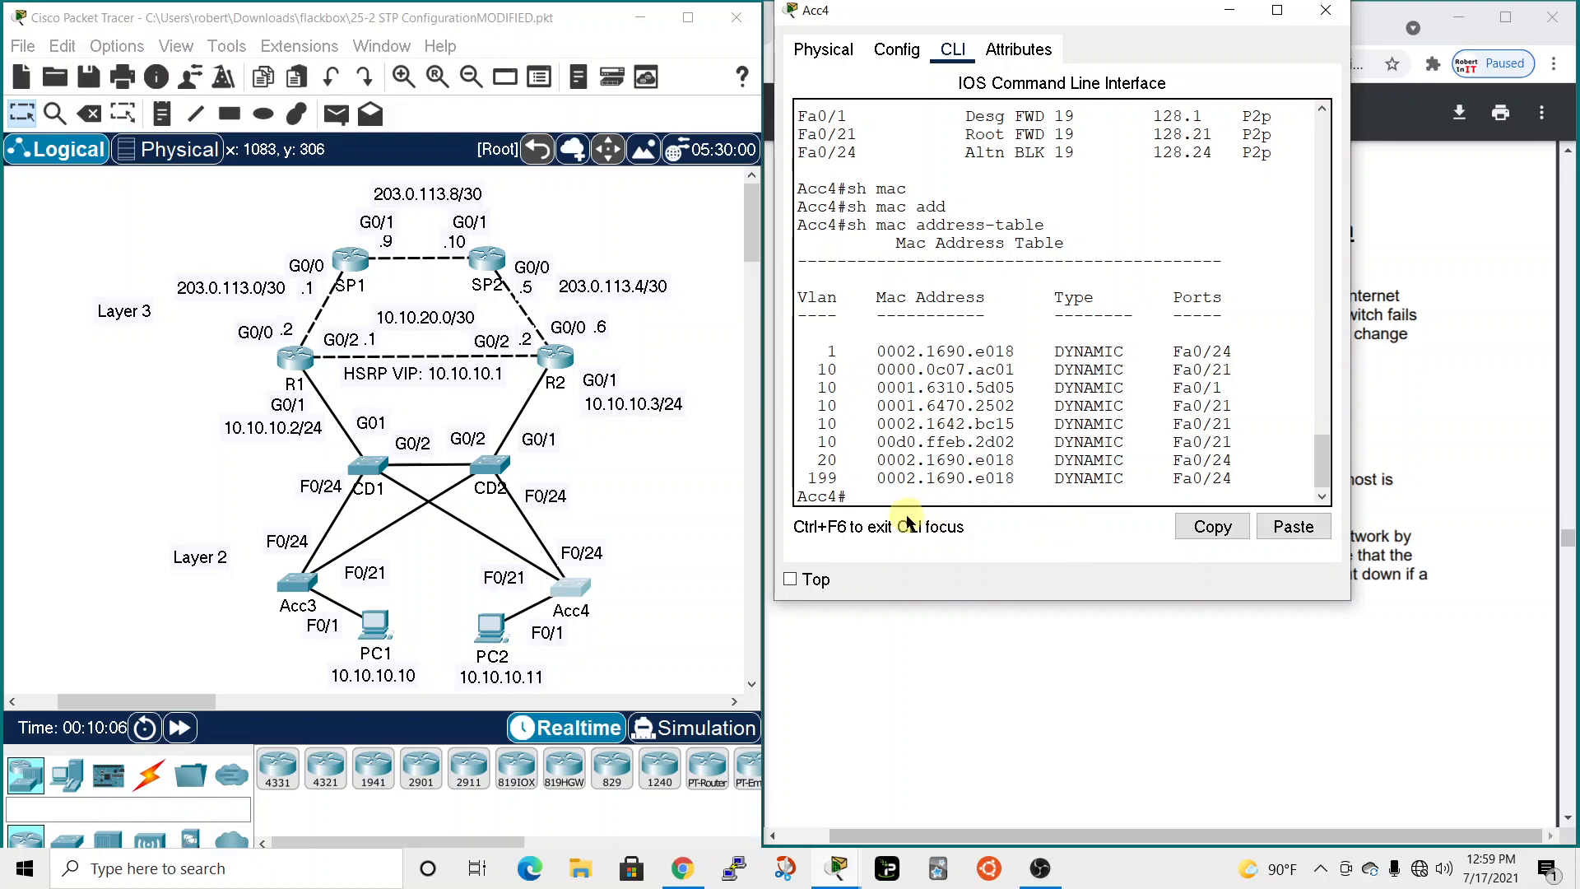
pyautogui.moveTo(814, 371); pyautogui.dragTo(1240, 363)
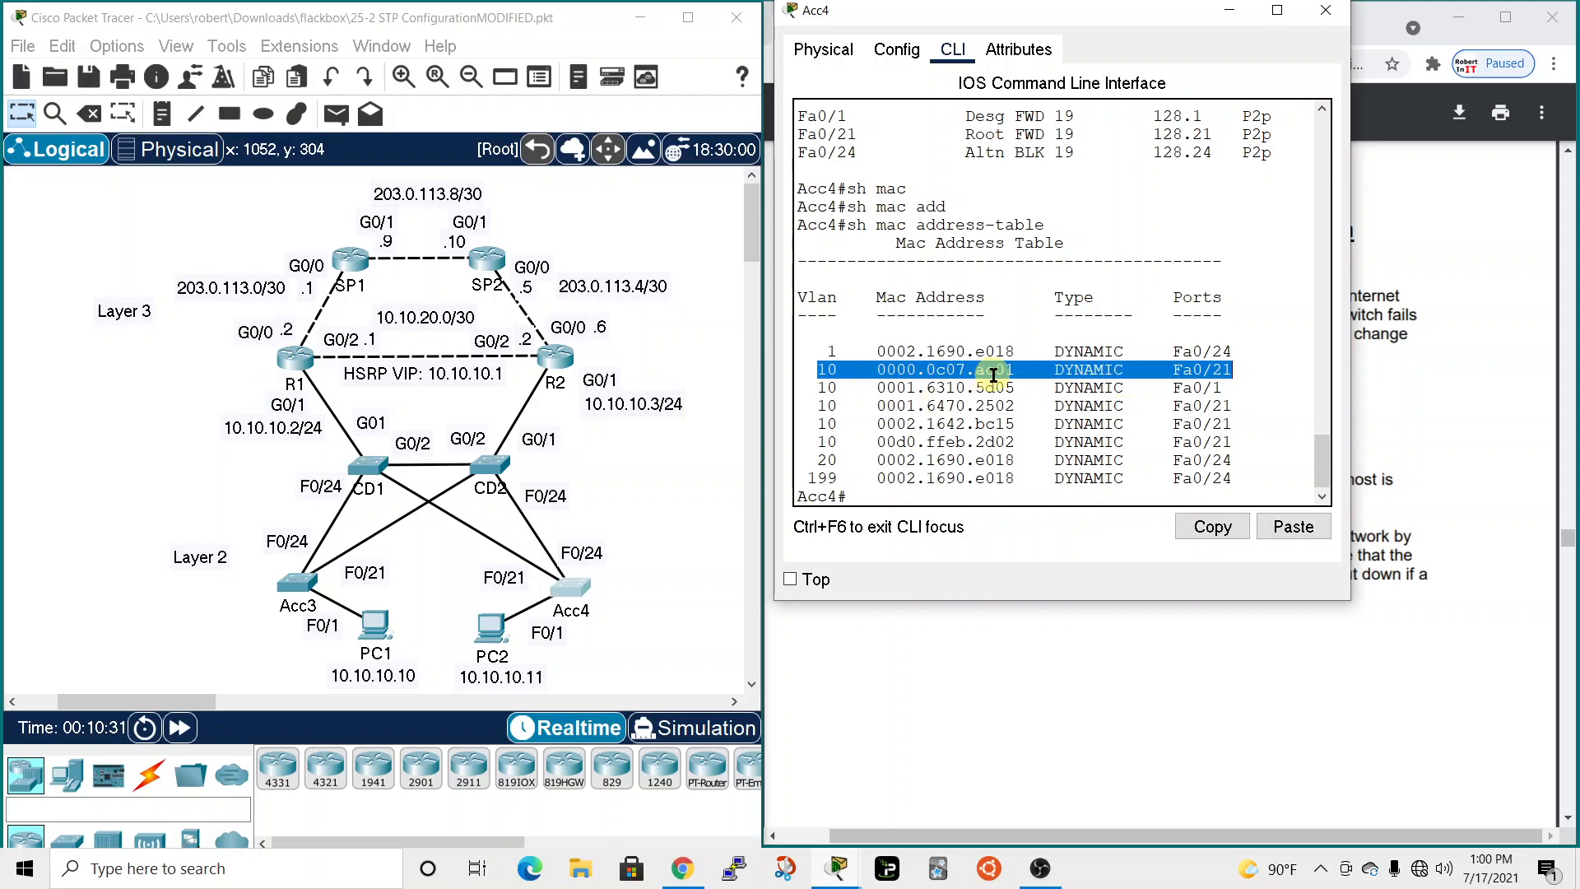
# Open switch CD1's command line beside the topology and display its MAC address table with "sh mac address-table".
pyautogui.click(368, 466)
pyautogui.moveTo(822, 122); pyautogui.dragTo(1266, 41)
pyautogui.click(1090, 521)
pyautogui.write('sh mac address-table')
pyautogui.press('Tab')
pyautogui.press('Return')
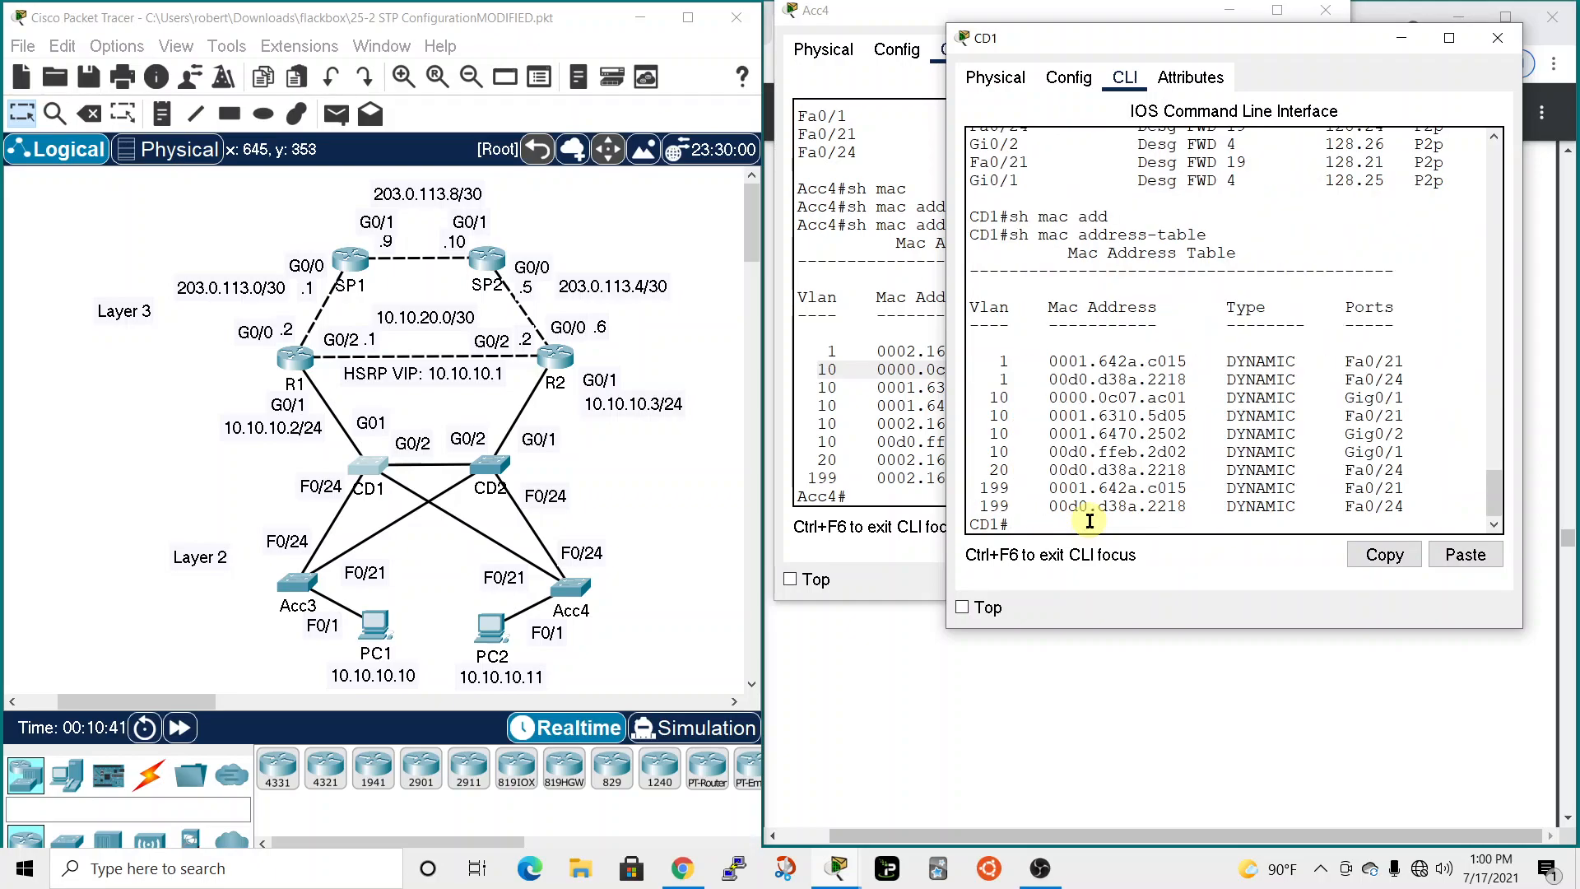
# Highlight the VLAN 10 entry for 0000.0c07.ac01 in CD1's MAC address table, and close the CD1 and Acc4 windows.
pyautogui.moveTo(993, 396); pyautogui.dragTo(1391, 399)
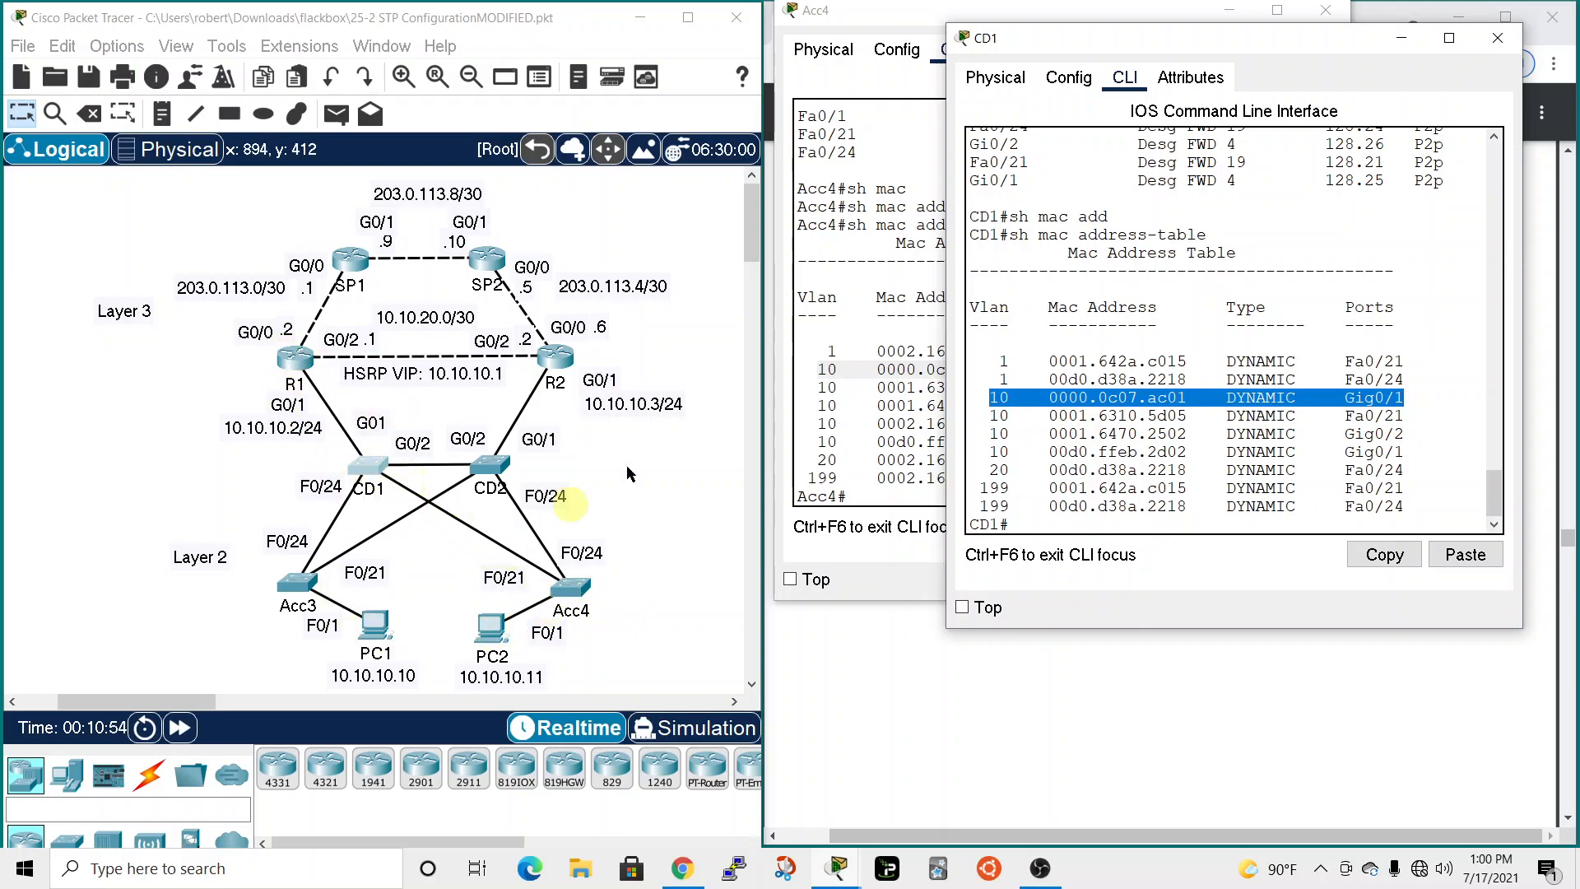
pyautogui.click(1498, 38)
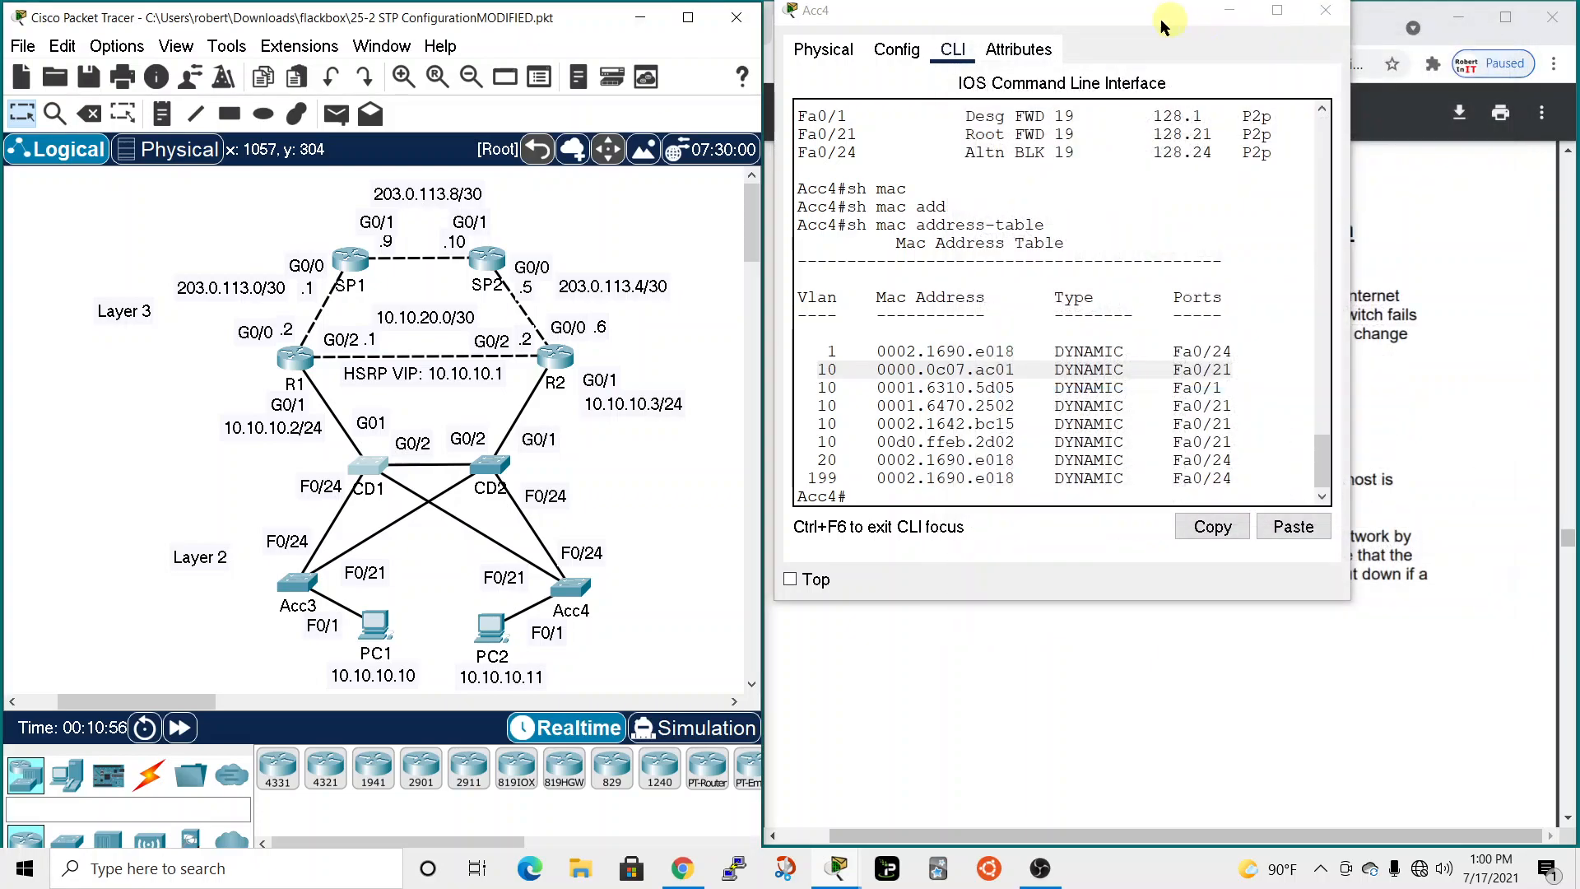
pyautogui.click(1173, 25)
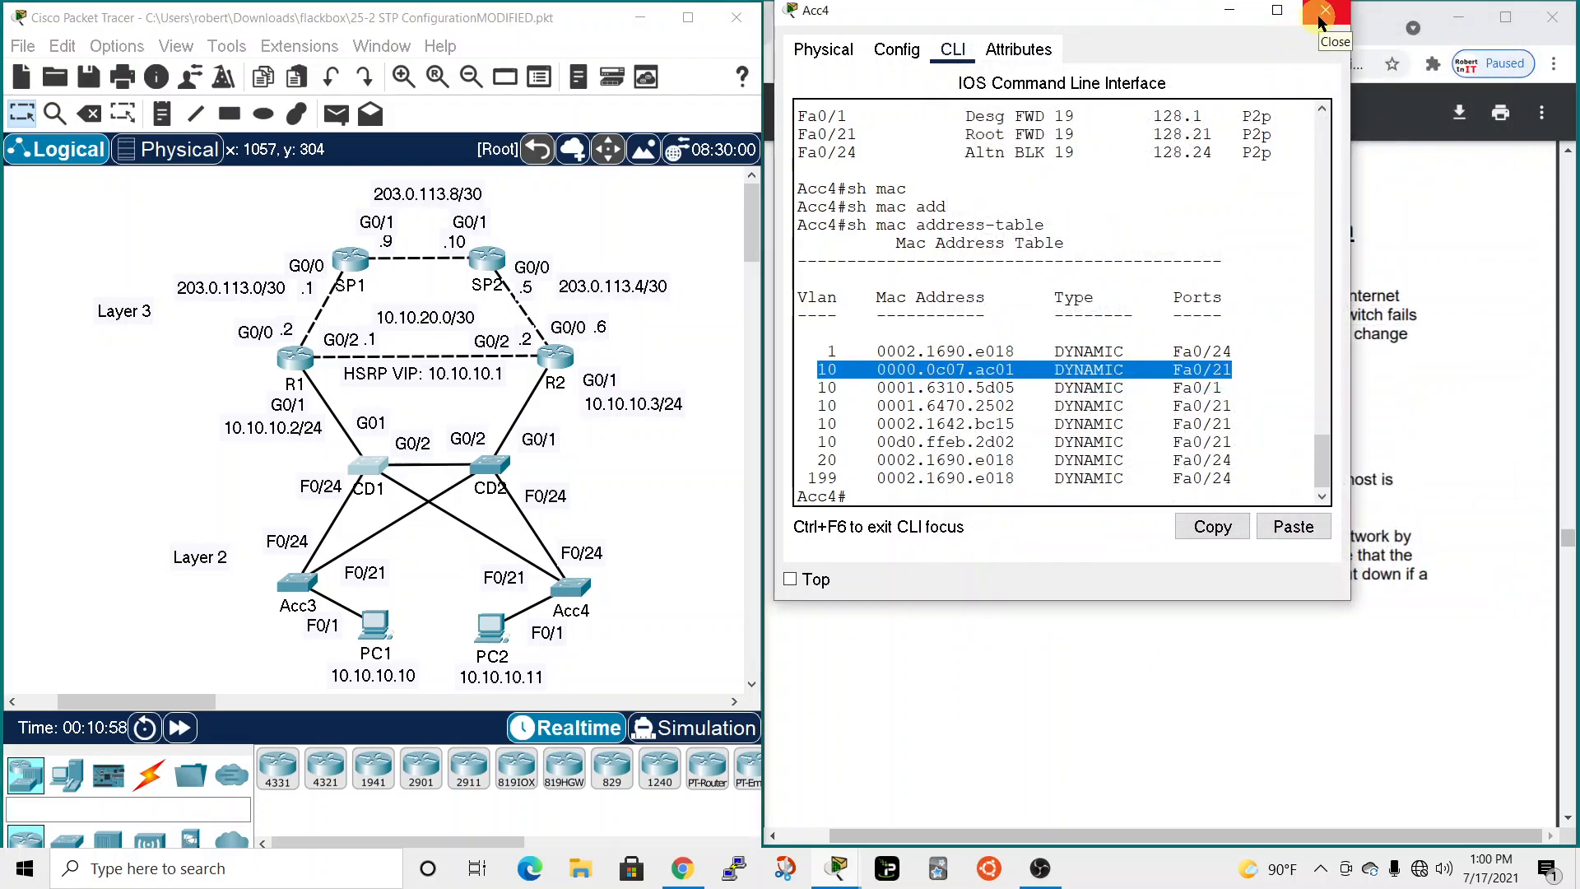
pyautogui.click(1324, 12)
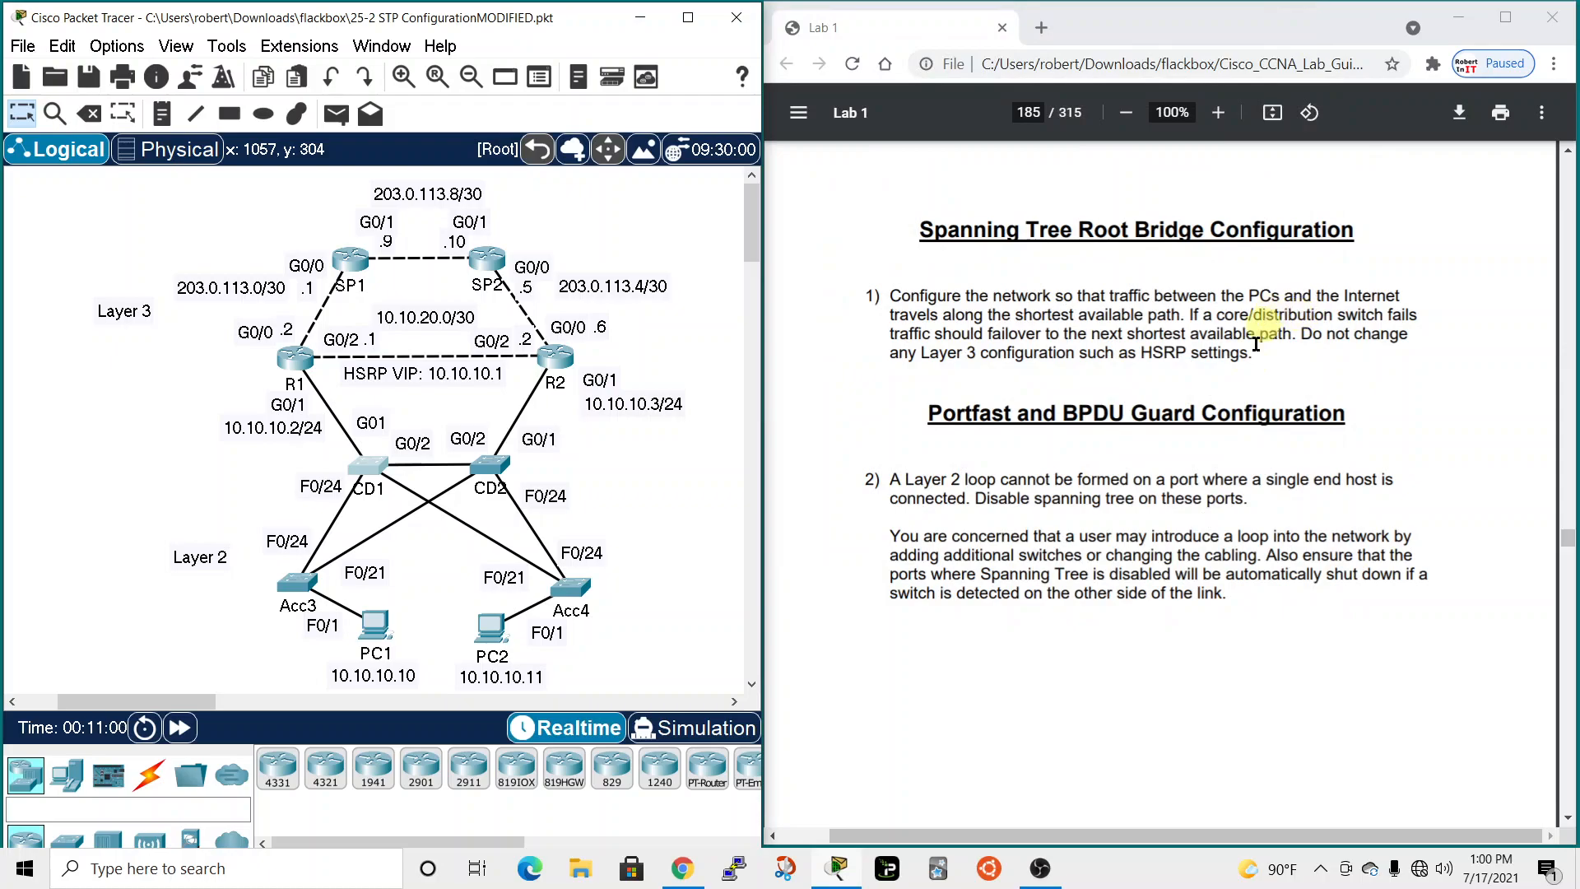
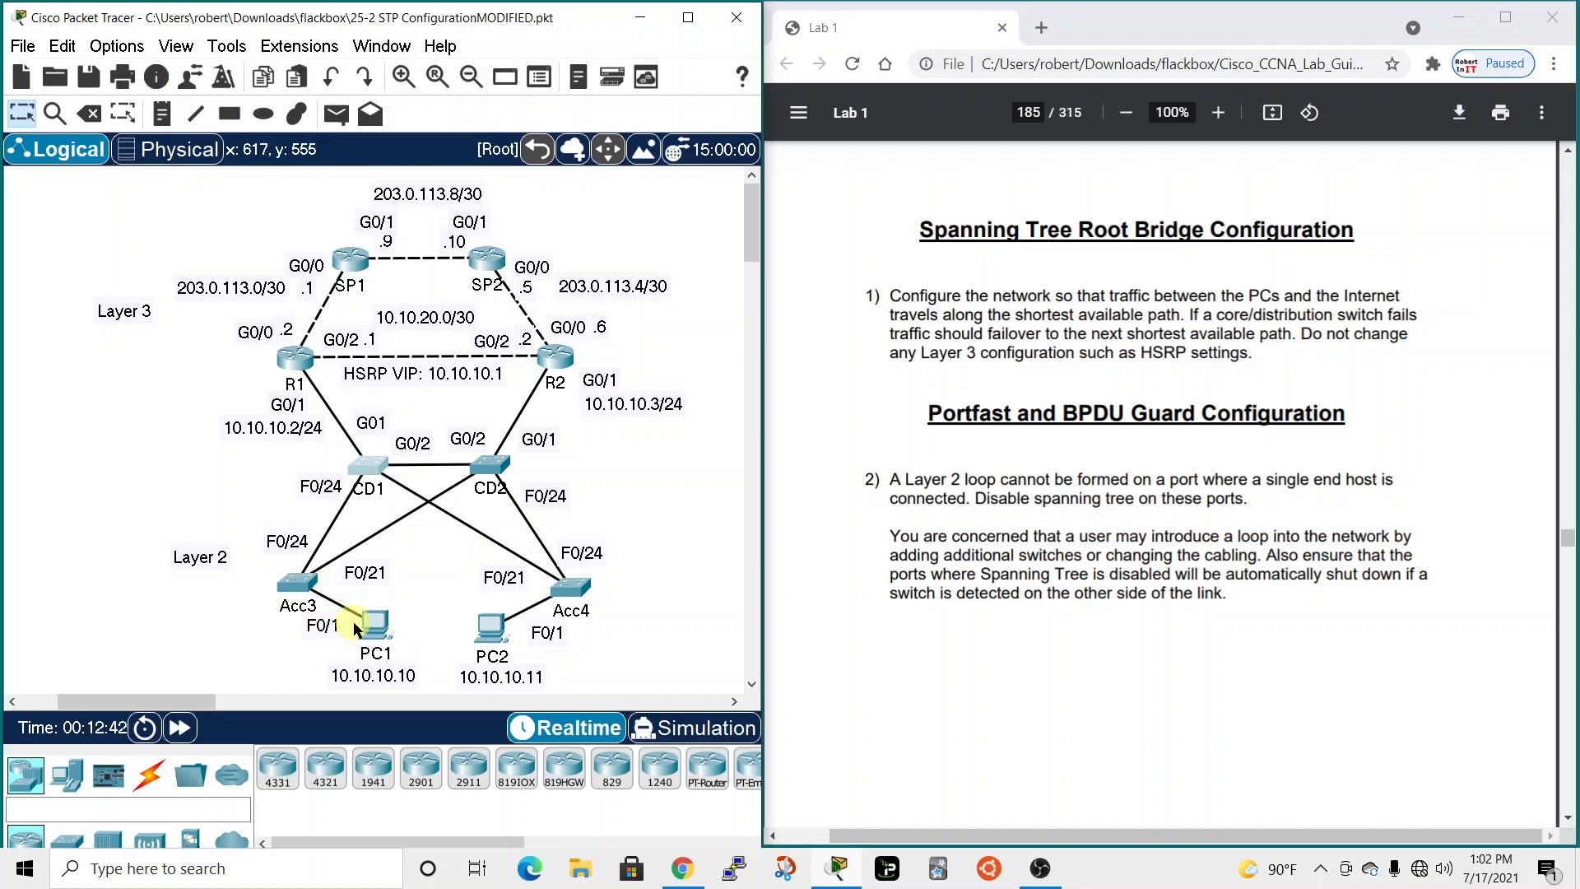
# Open switch Acc3's command line and enter global configuration mode with "conf t".
pyautogui.click(296, 583)
pyautogui.moveTo(794, 134); pyautogui.dragTo(459, 7)
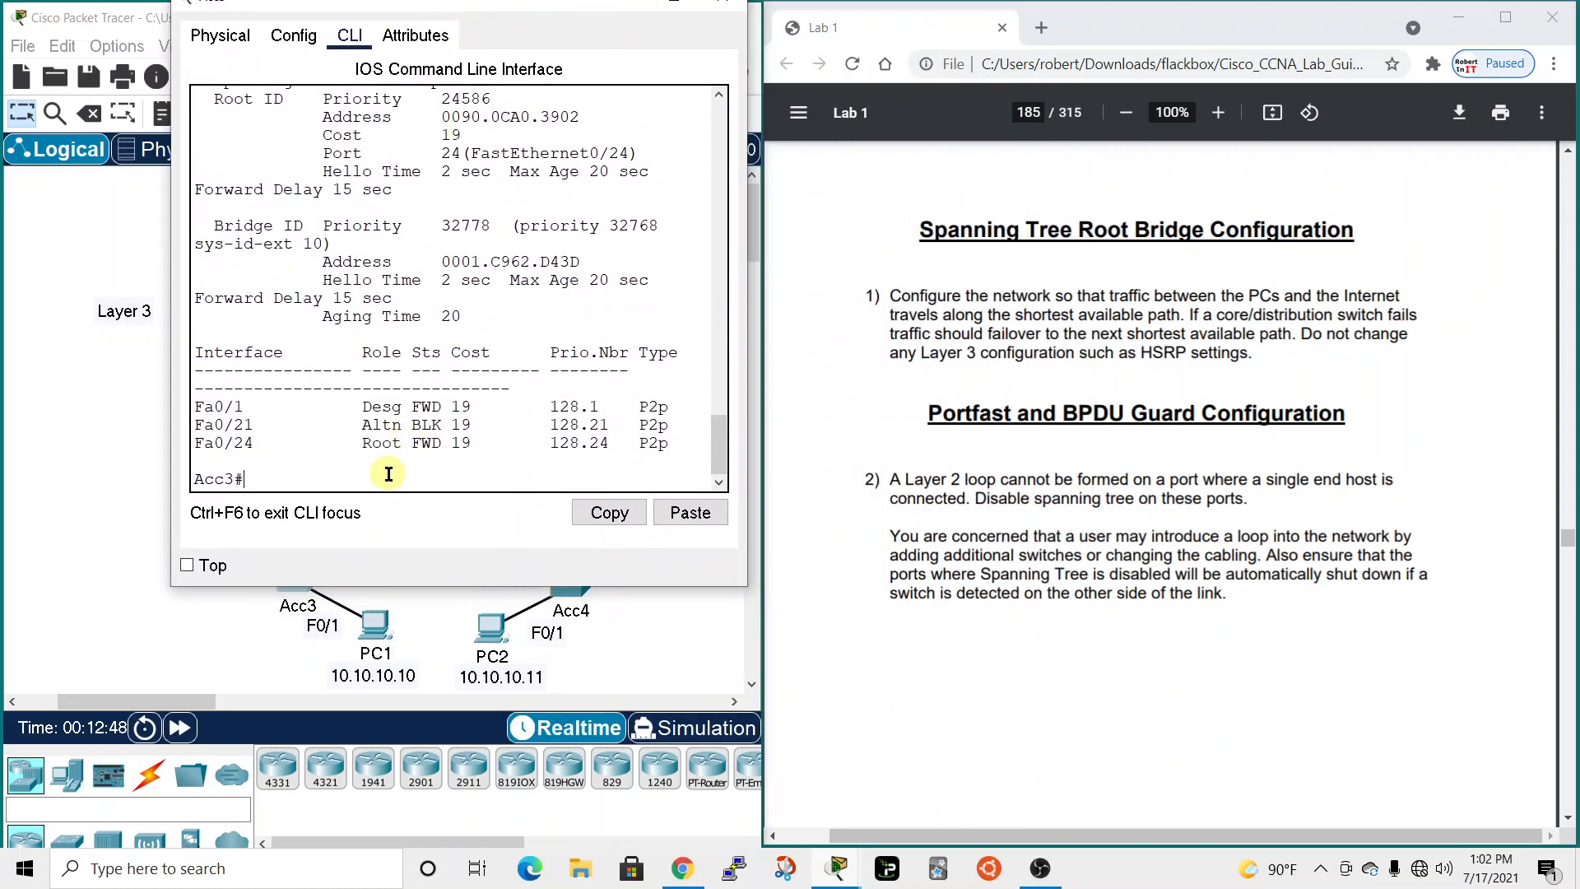
pyautogui.write('conf t')
pyautogui.press('Return')
# Enter interface configuration mode for Acc3's PC1-facing port with "interface fastEthernet 0/1".
pyautogui.write('int')
pyautogui.press('Tab')
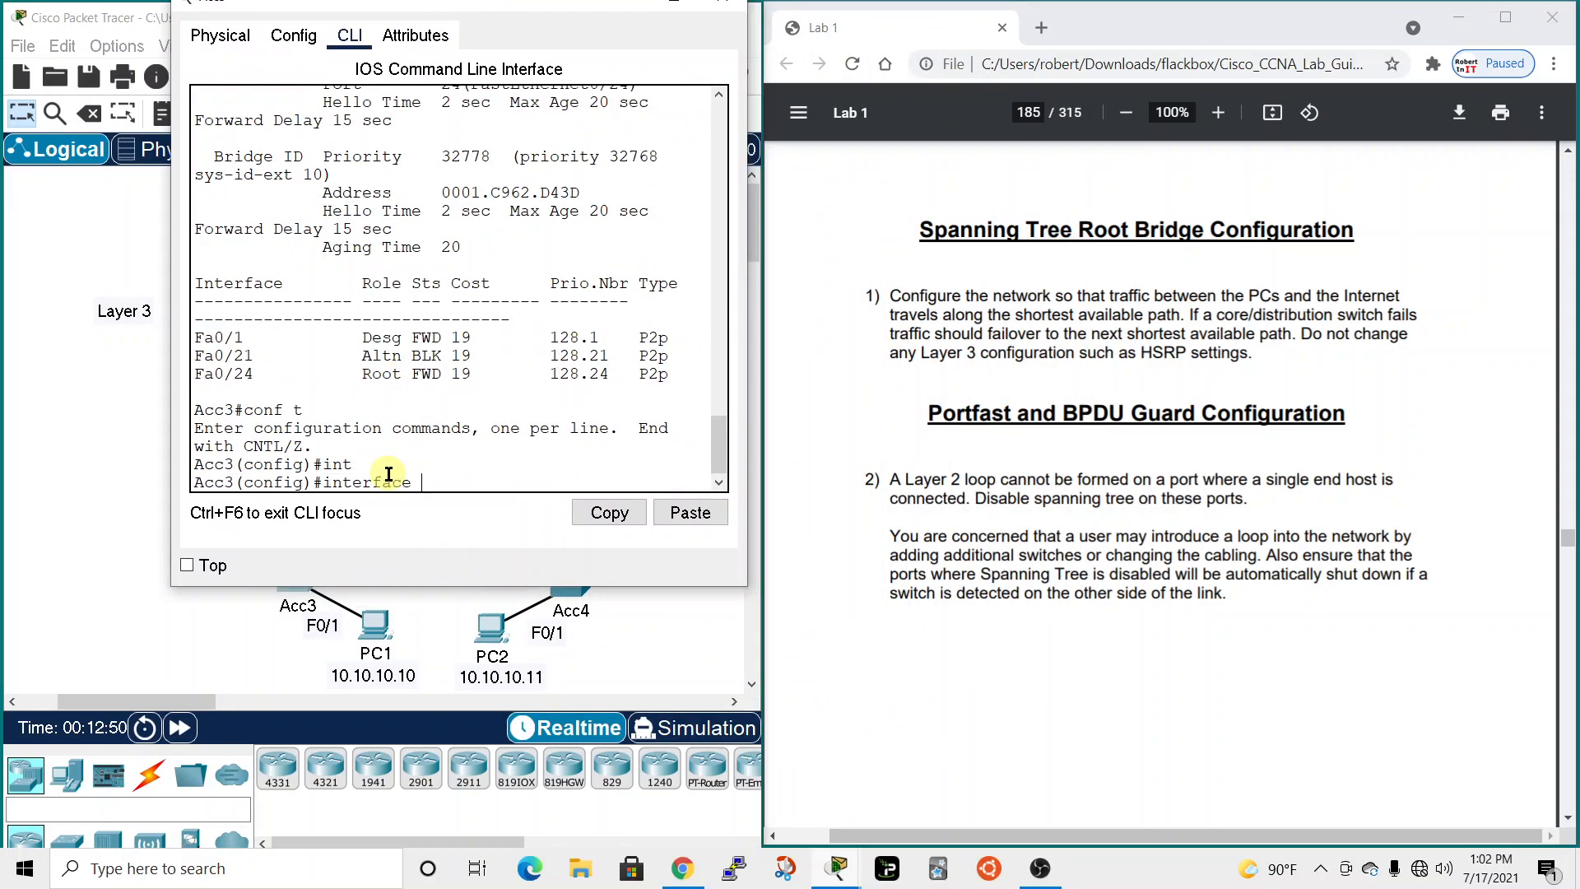
pyautogui.write('f')
pyautogui.press('Tab')
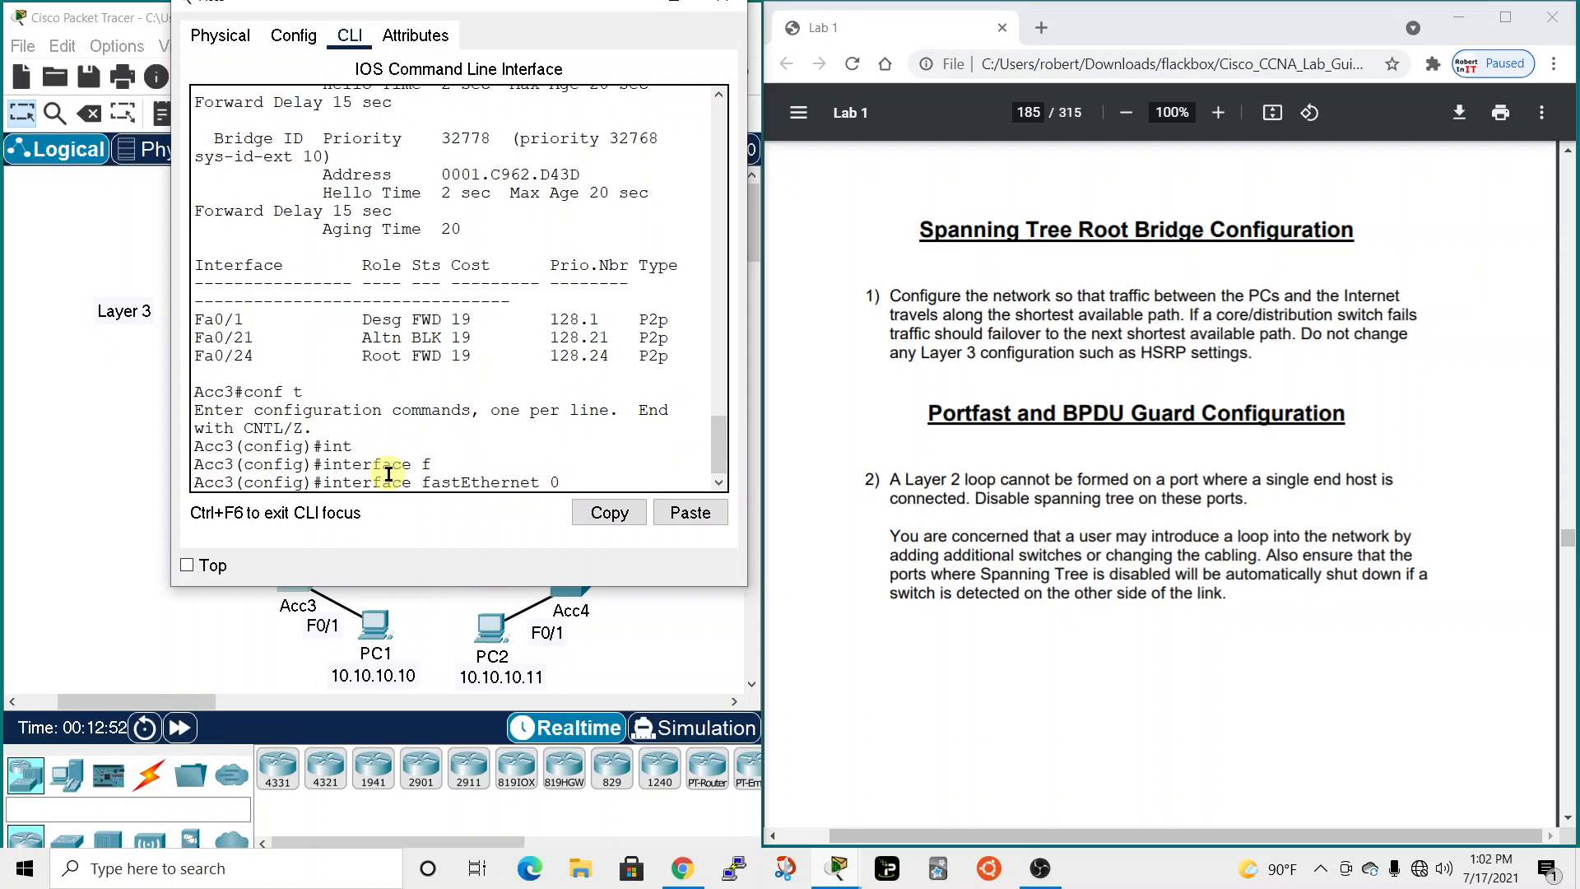
pyautogui.write('0/1')
pyautogui.press('Return')
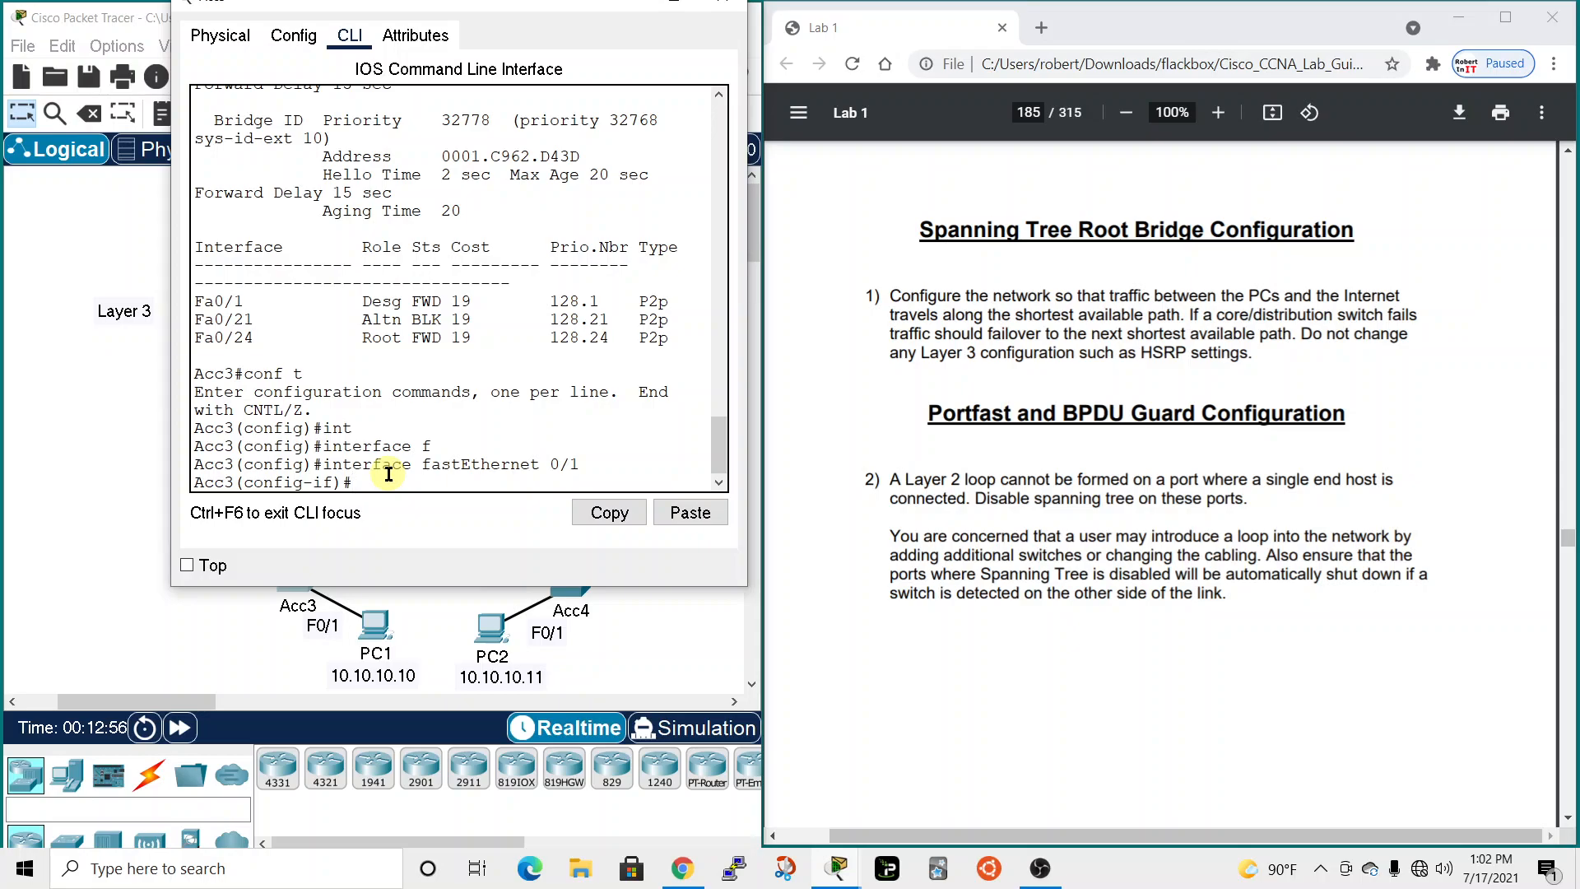
# Enable PortFast on Acc3's FastEthernet 0/1 port with "spanning-tree portfast".
pyautogui.write('sp')
pyautogui.press('Tab')
pyautogui.write('n')
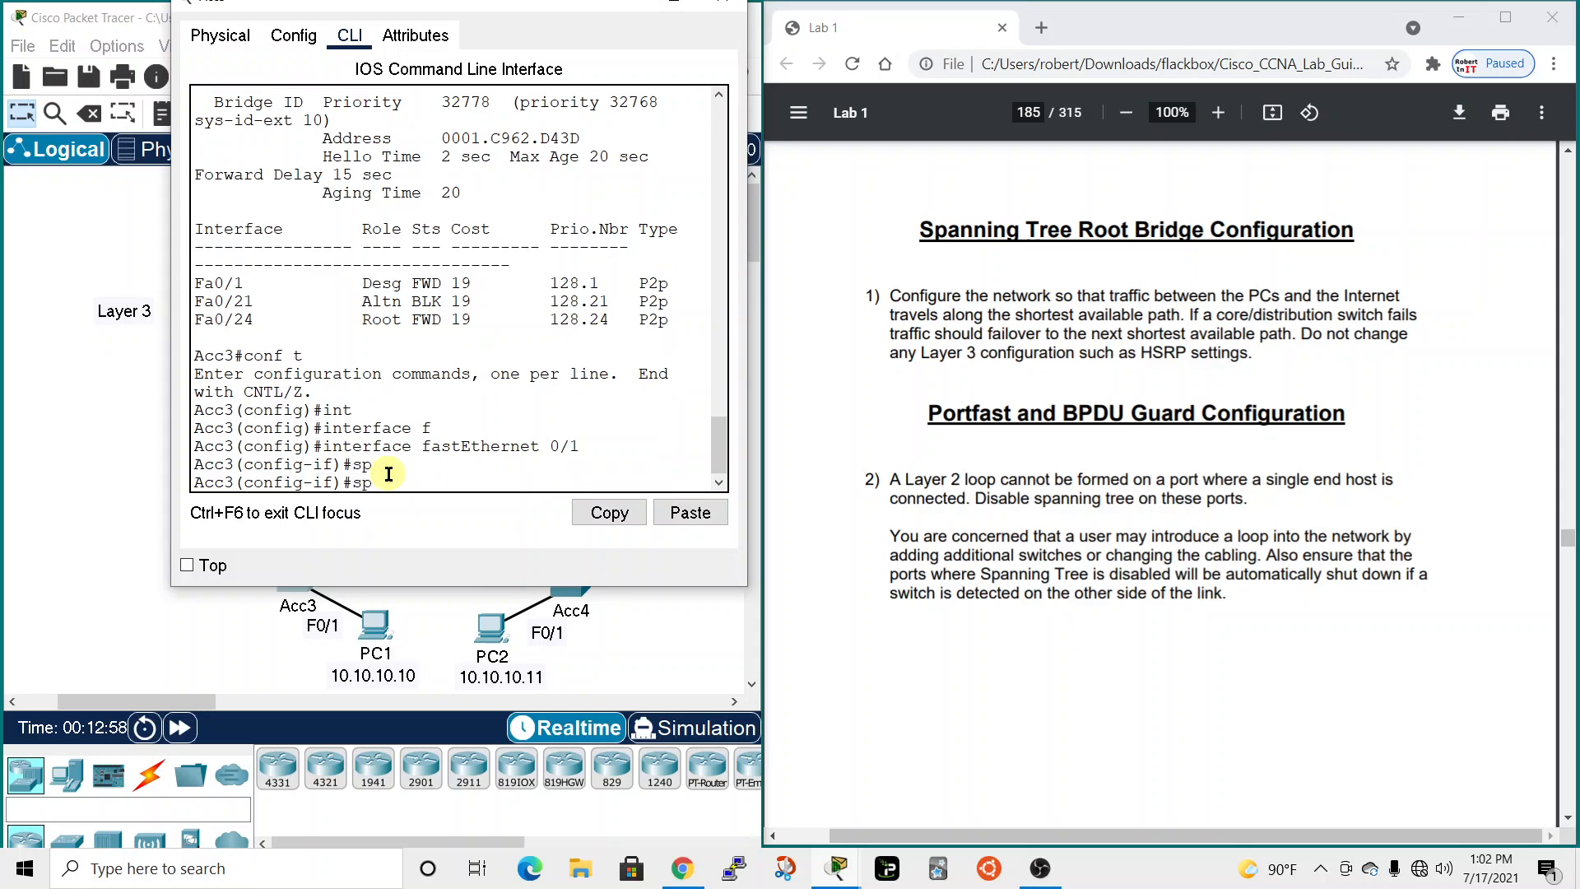
pyautogui.press('Tab')
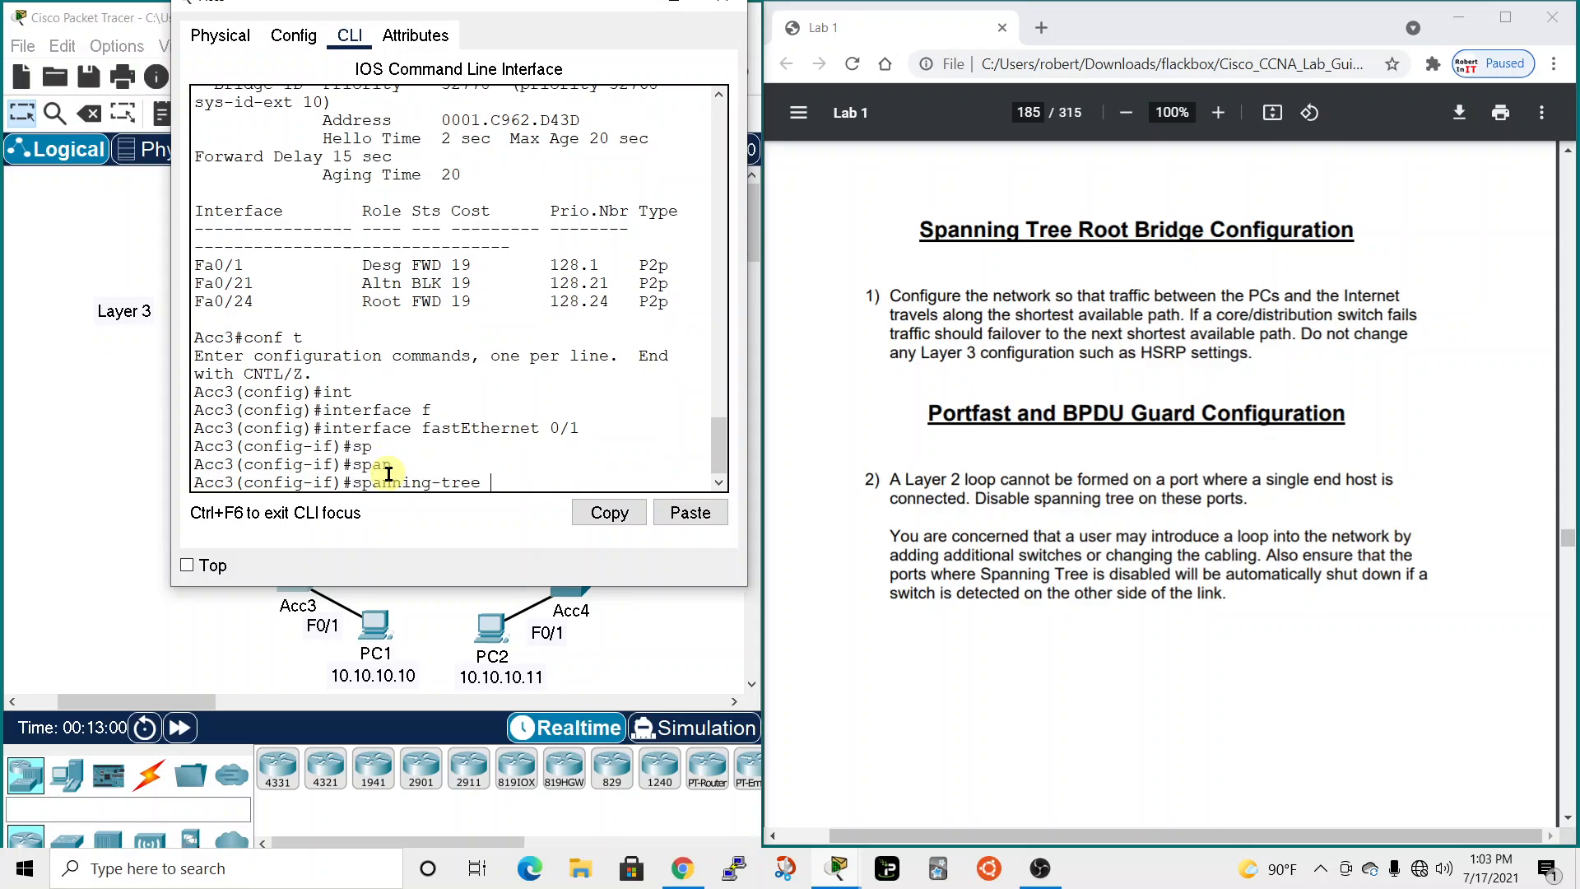
pyautogui.press('BackSpace')
pyautogui.write('port')
pyautogui.press('Tab')
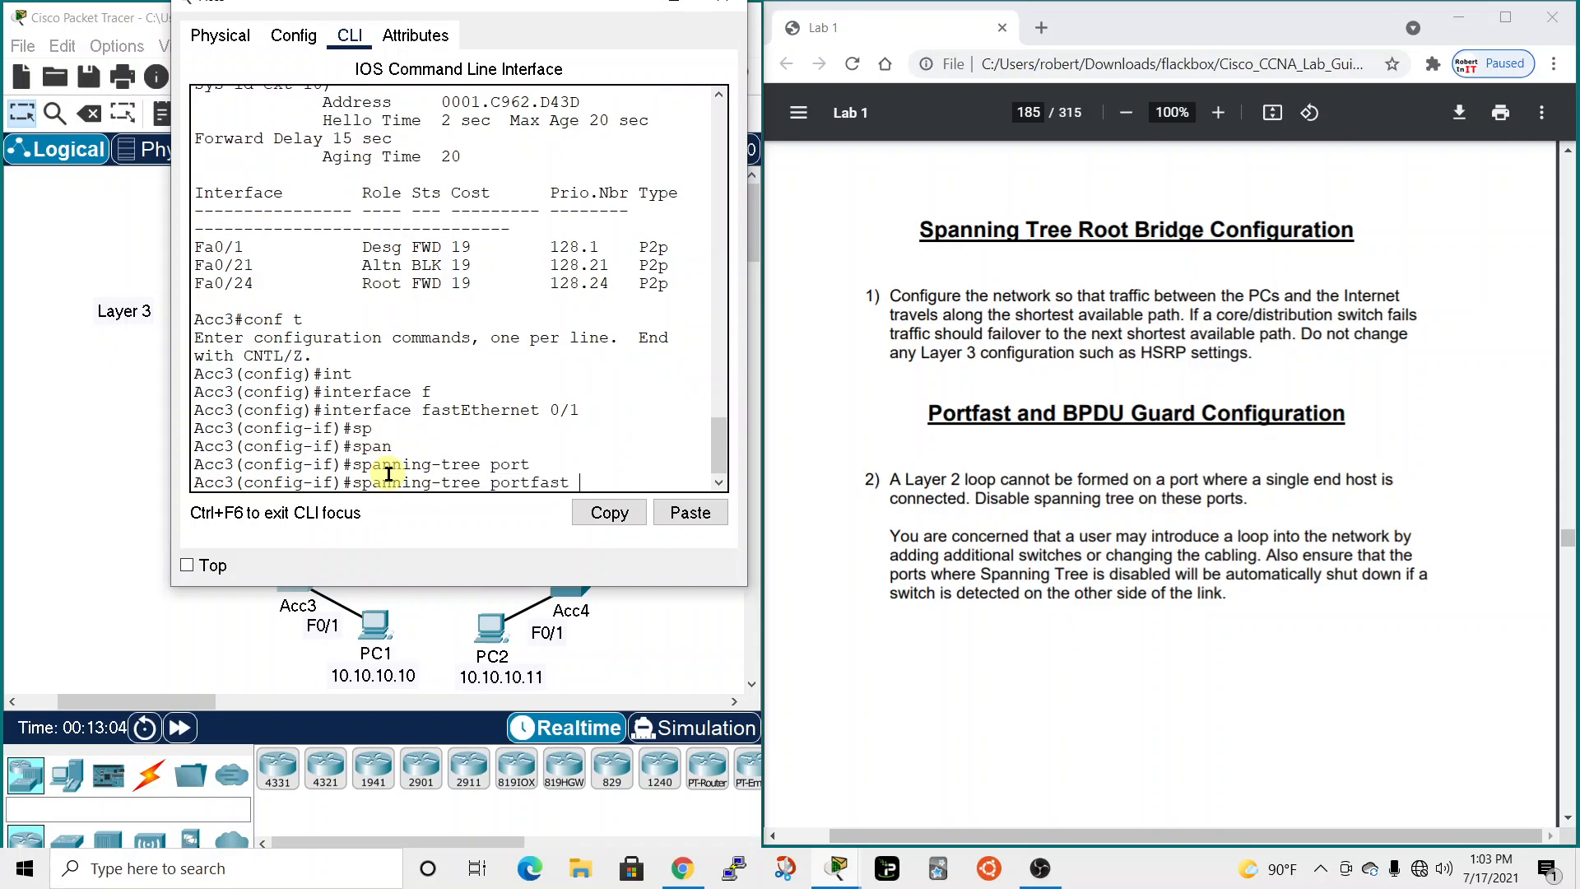
pyautogui.press('Return')
# Enable BPDU Guard on Acc3's FastEthernet 0/1 port with "spanning-tree bpduguard enable", and close the Acc3 window.
pyautogui.write('sp')
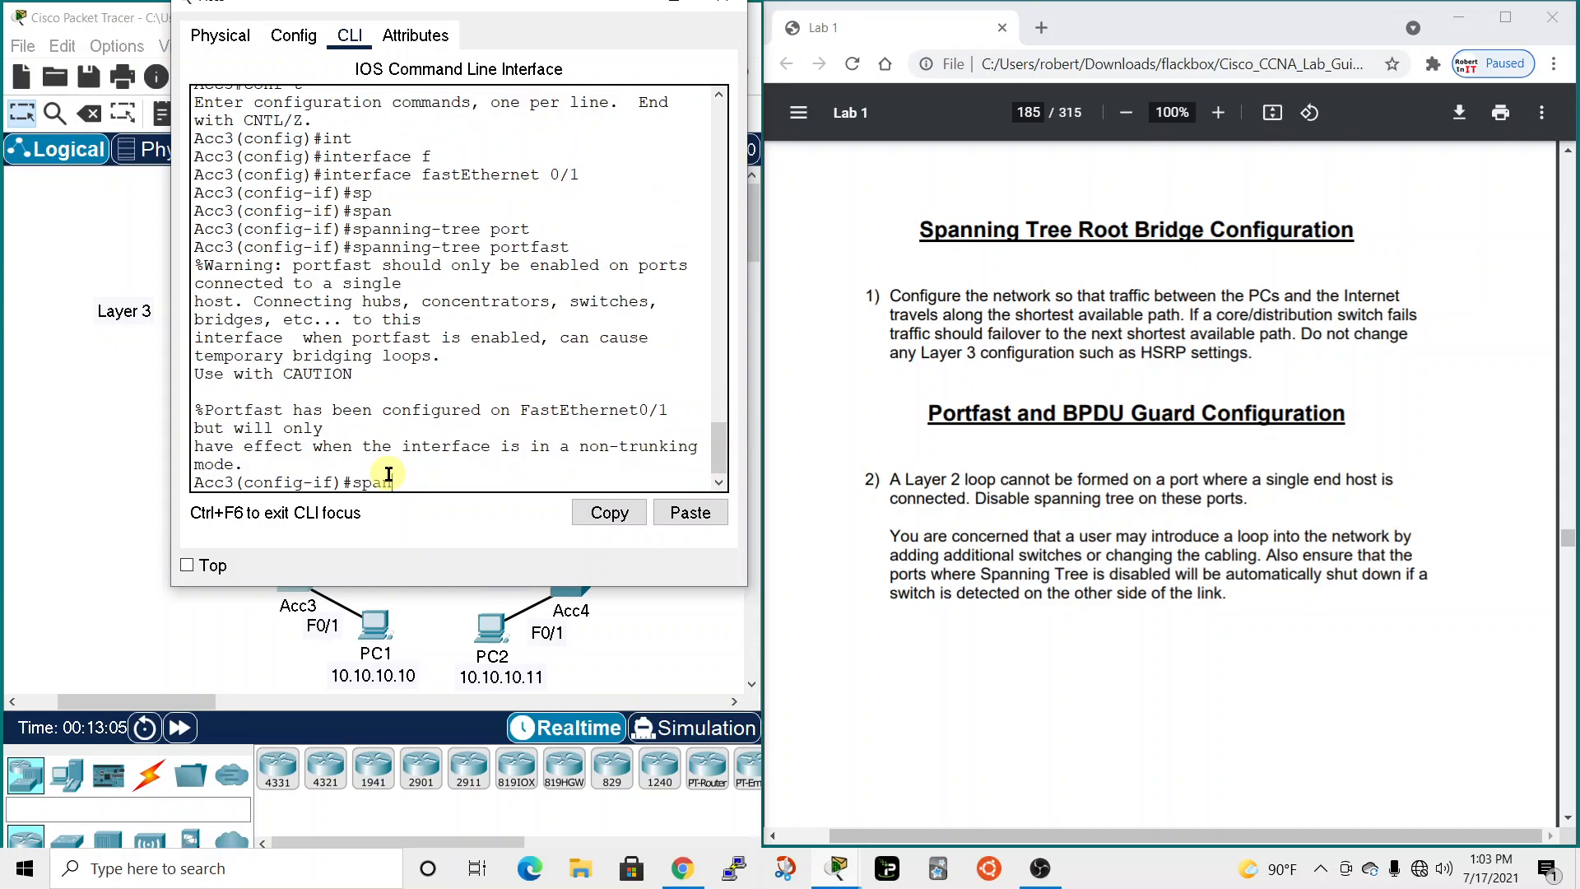
pyautogui.write('an')
pyautogui.press('Tab')
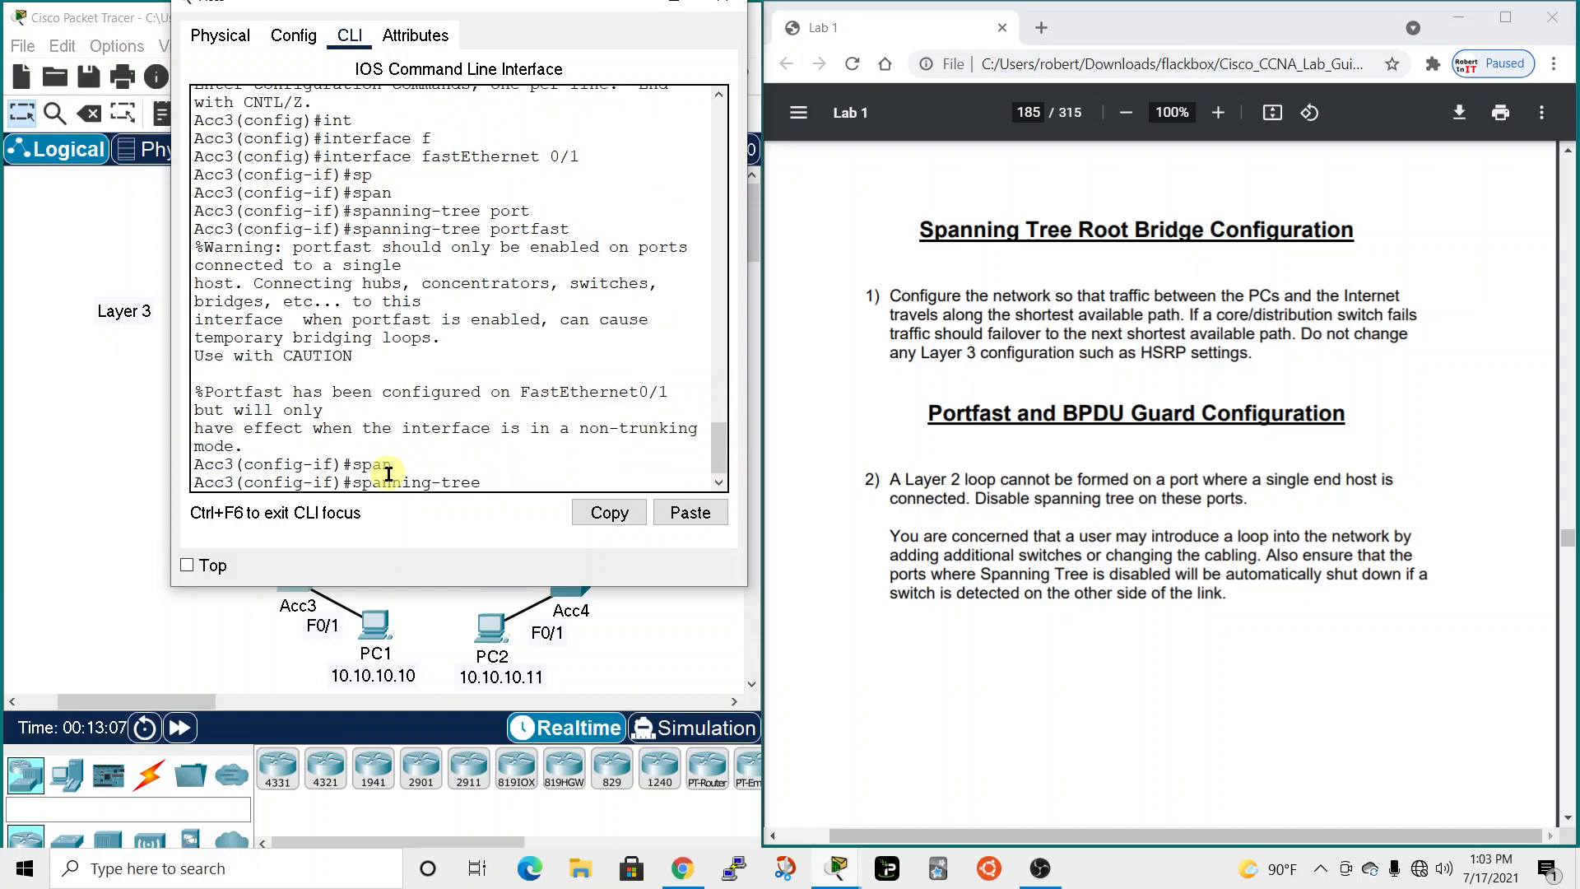
pyautogui.write('bpd')
pyautogui.press('Tab')
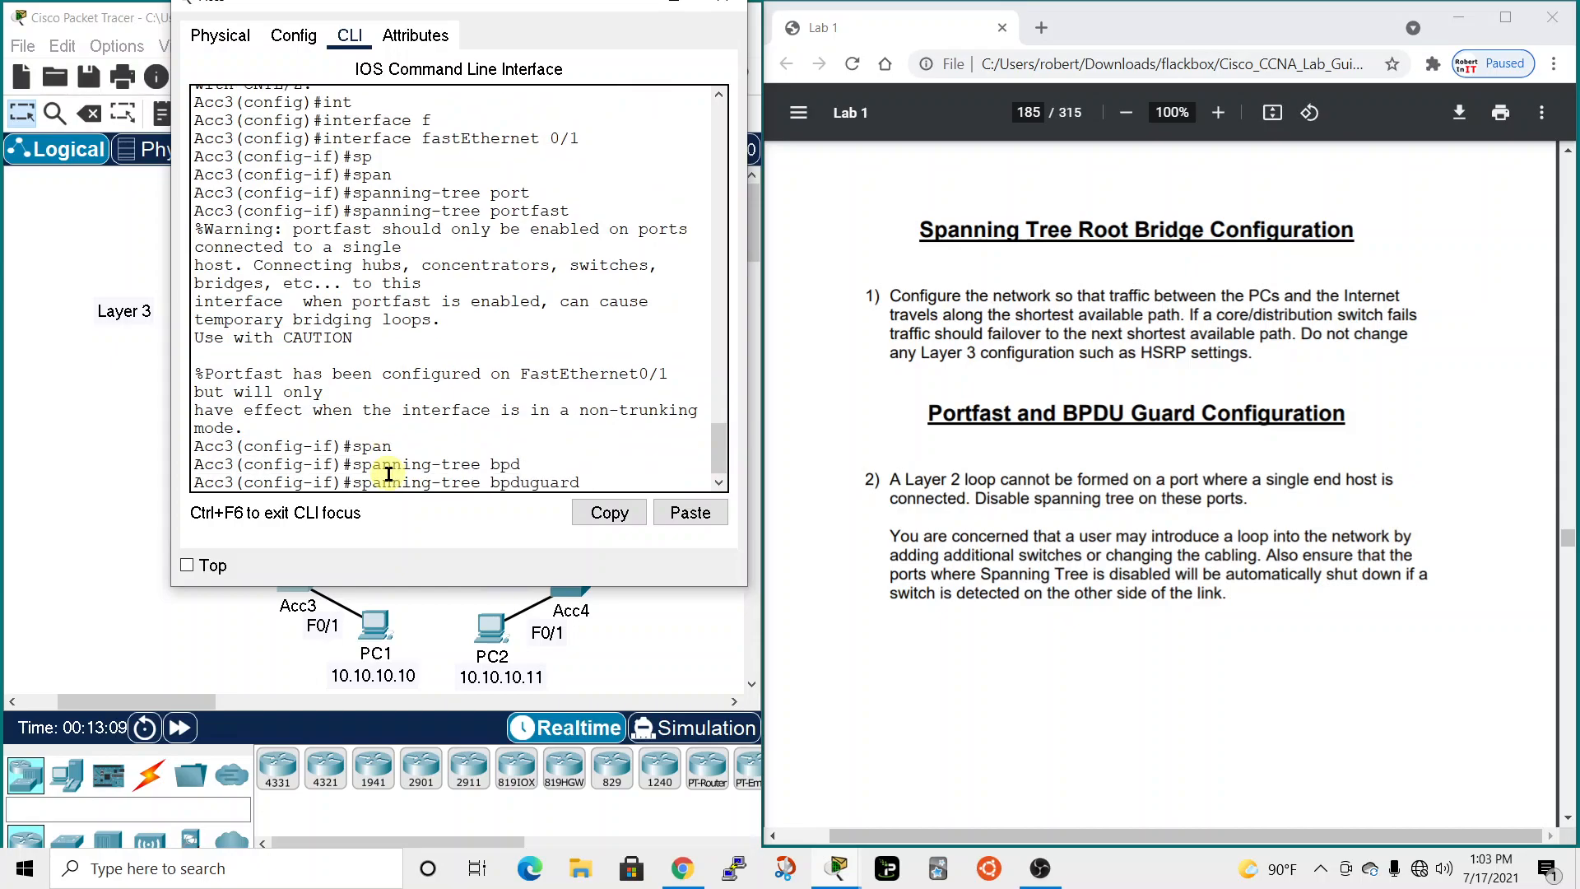
pyautogui.write('enable')
pyautogui.press('Return')
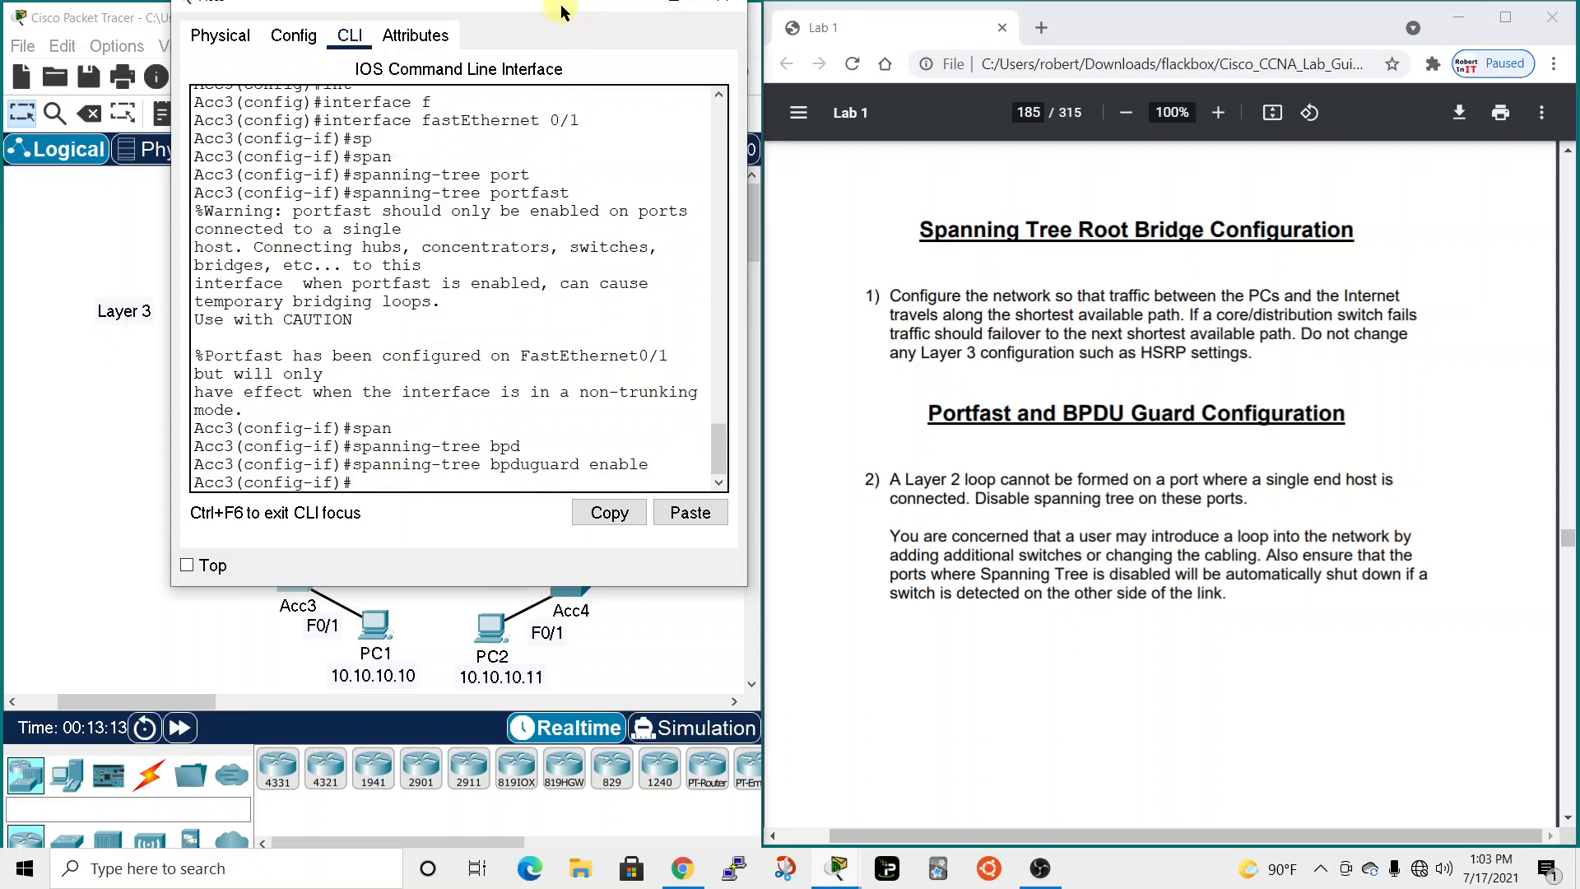
pyautogui.moveTo(576, 4); pyautogui.dragTo(916, 42)
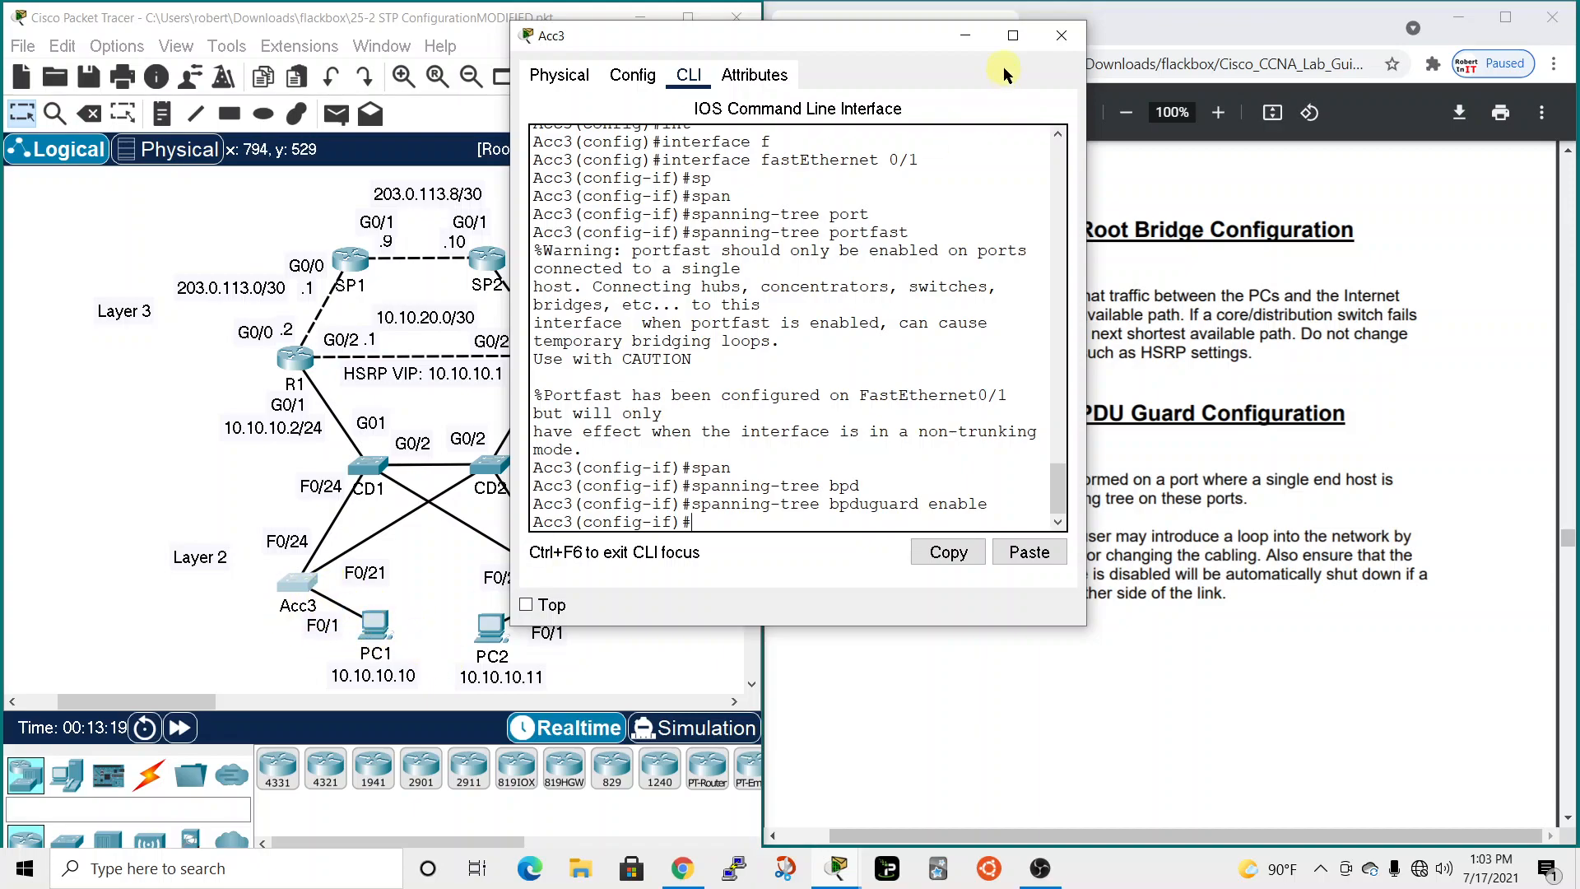
pyautogui.click(1062, 36)
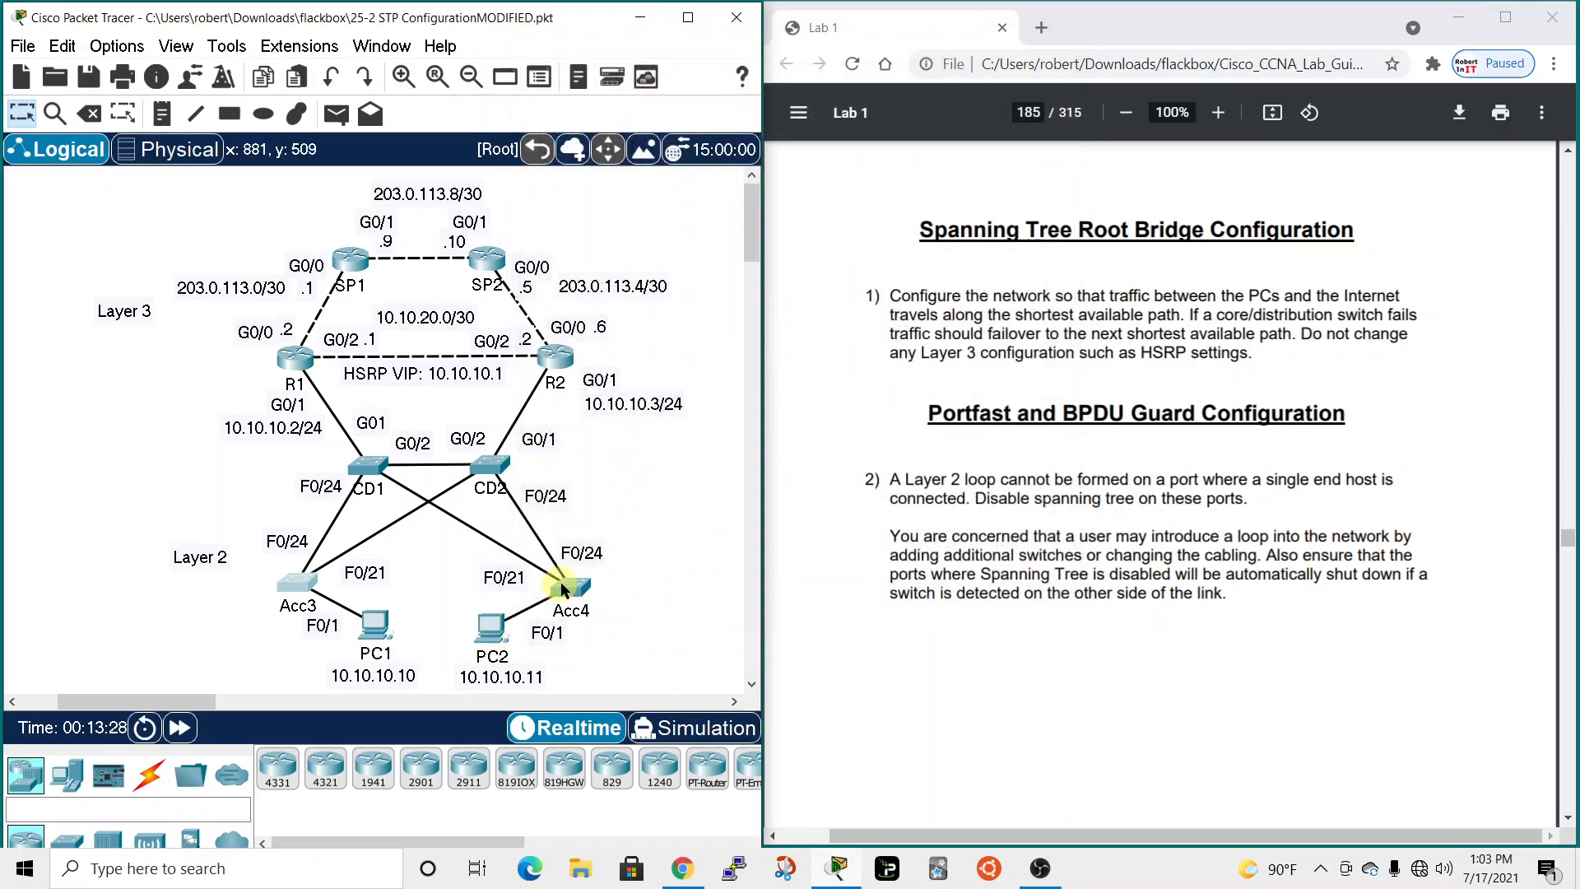
# Open switch Acc4's command line and enter global configuration mode with "conf t".
pyautogui.click(572, 594)
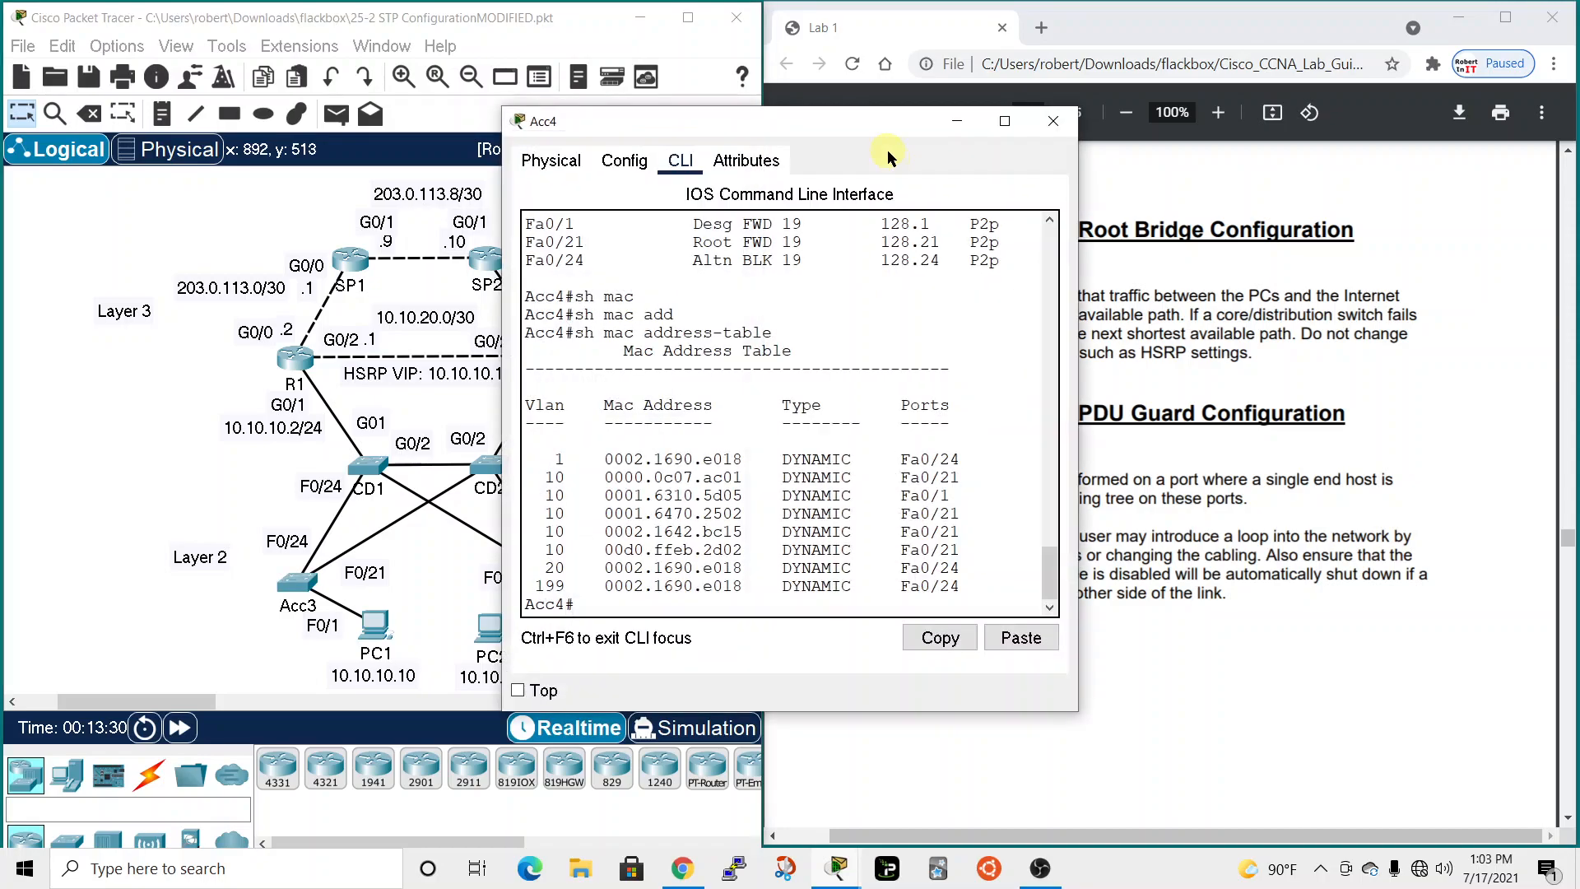
pyautogui.moveTo(856, 130); pyautogui.dragTo(868, 77)
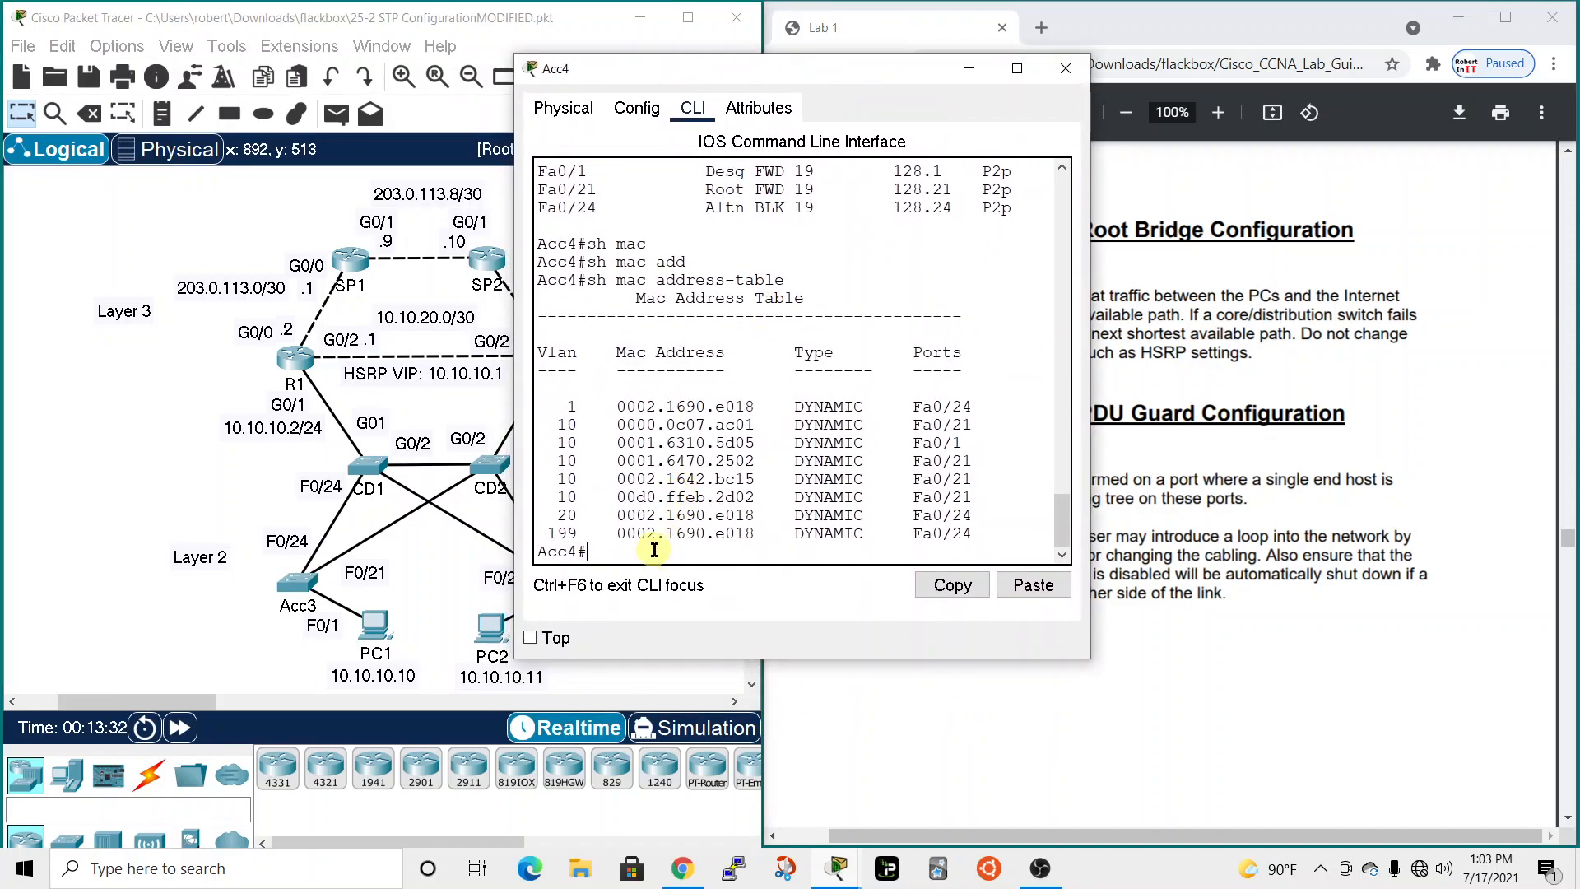
pyautogui.write('conf t')
pyautogui.press('Return')
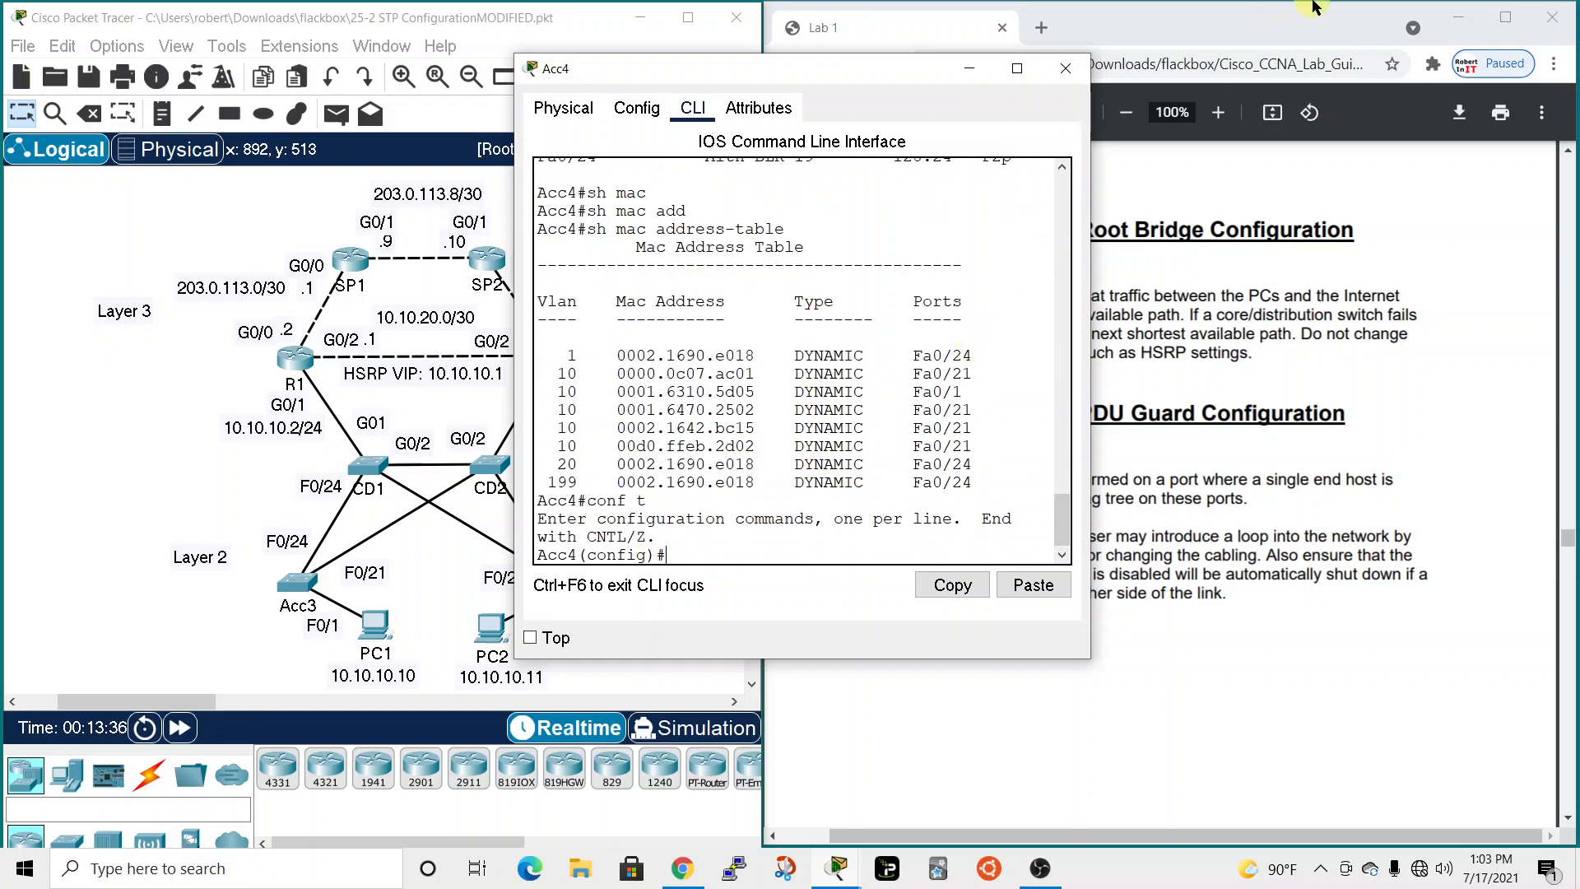
# Enter interface configuration mode for Acc4's PC2-facing port, FastEthernet 0/1.
pyautogui.write('int')
pyautogui.press('Tab')
pyautogui.write('FA')
pyautogui.press('Tab')
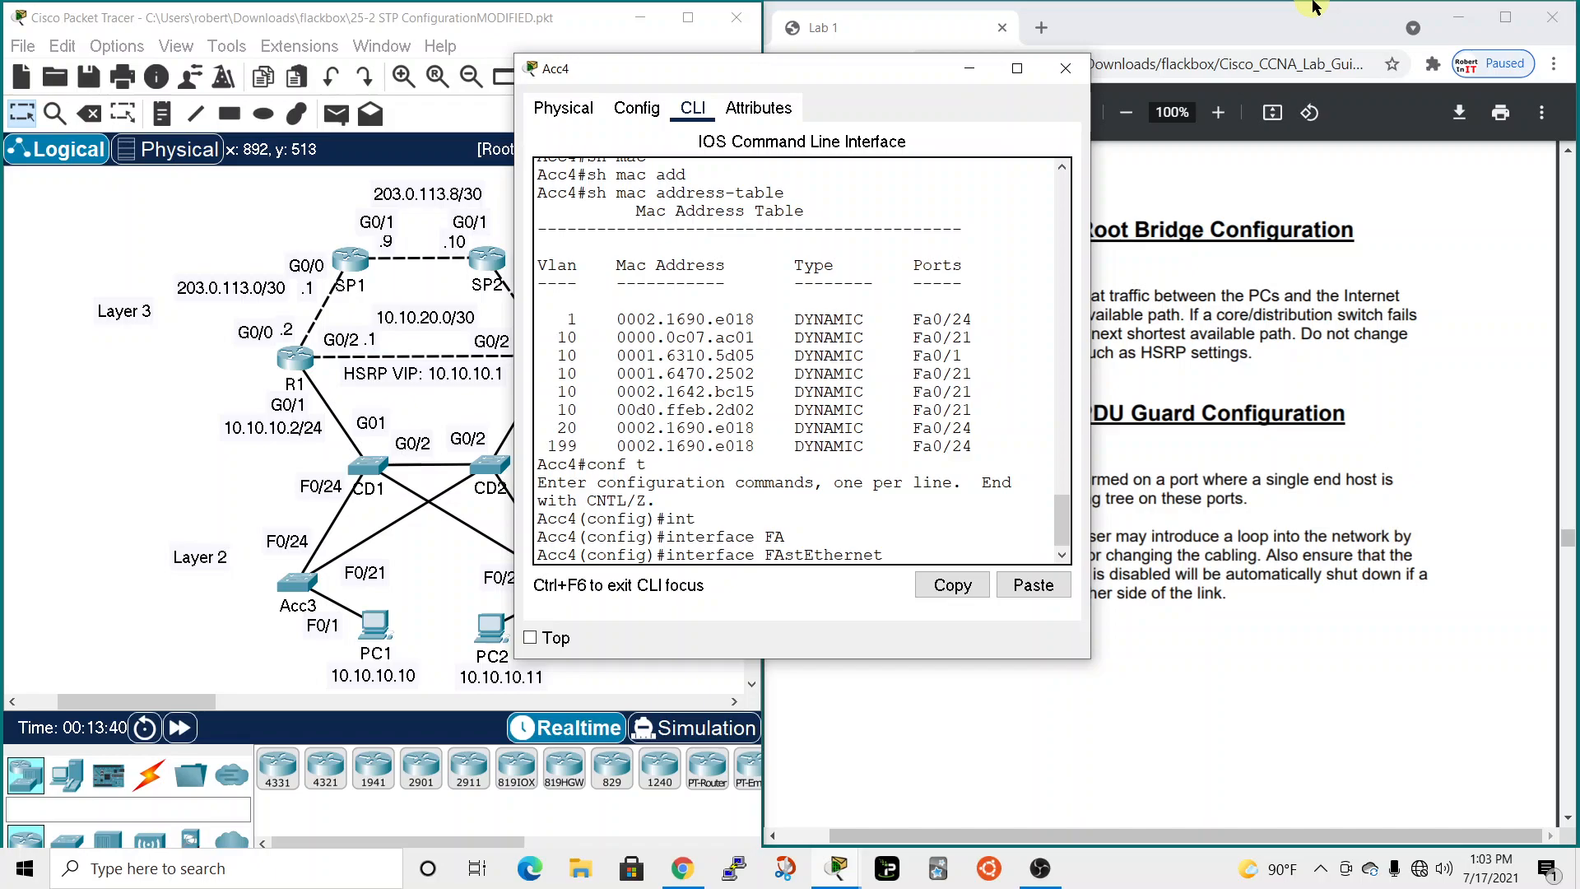
pyautogui.write('0/1')
pyautogui.press('Return')
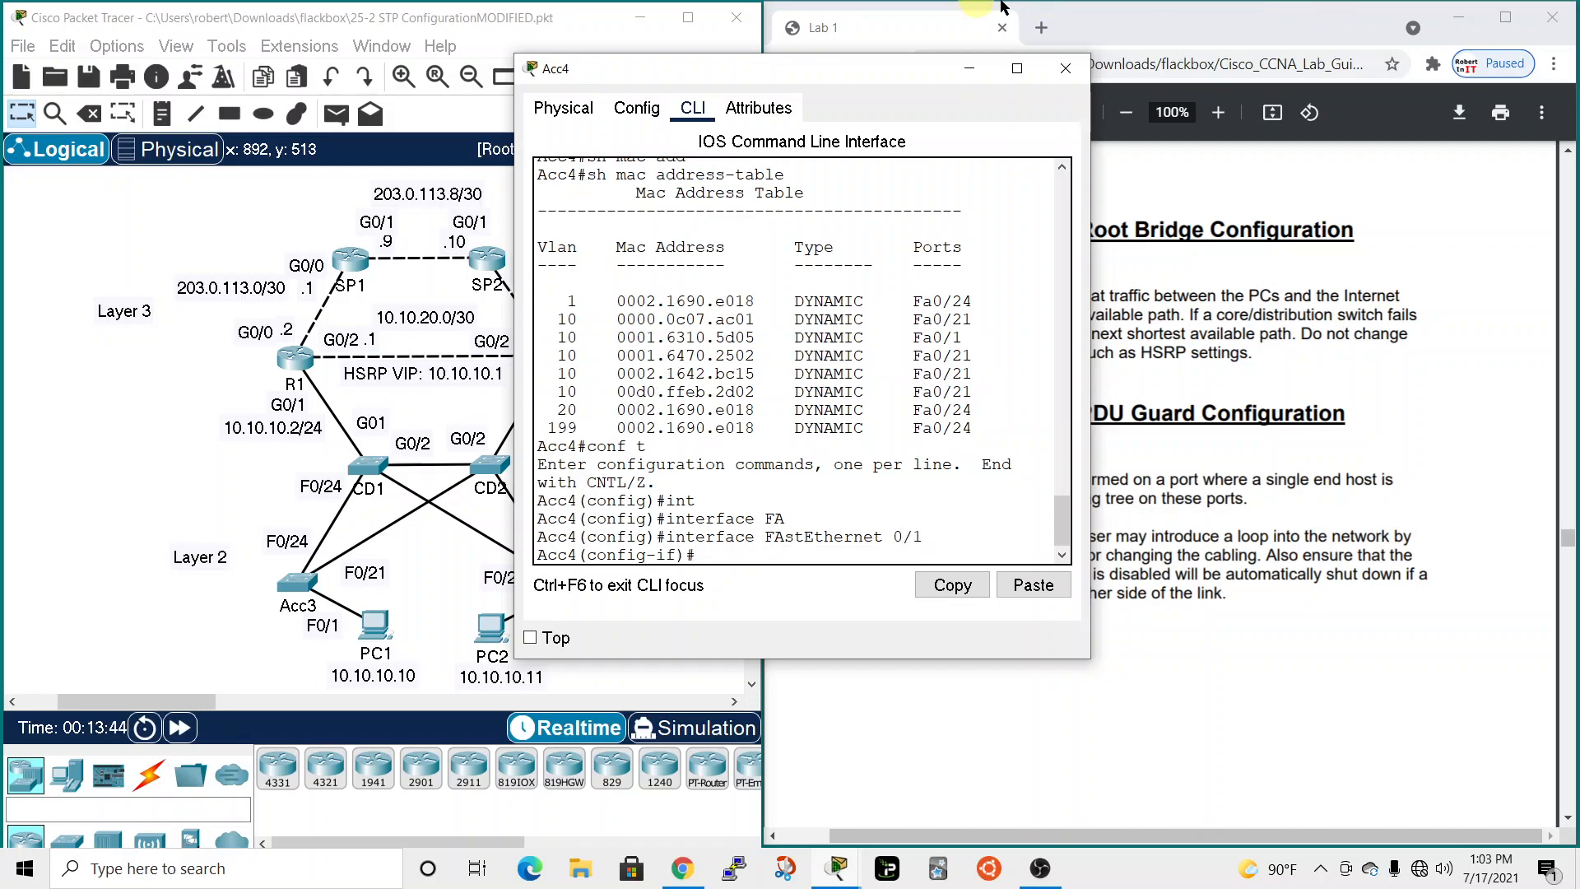
# Enable PortFast on Acc4's FastEthernet 0/1 port with "spanning-tree portfast".
pyautogui.moveTo(824, 69); pyautogui.dragTo(927, 58)
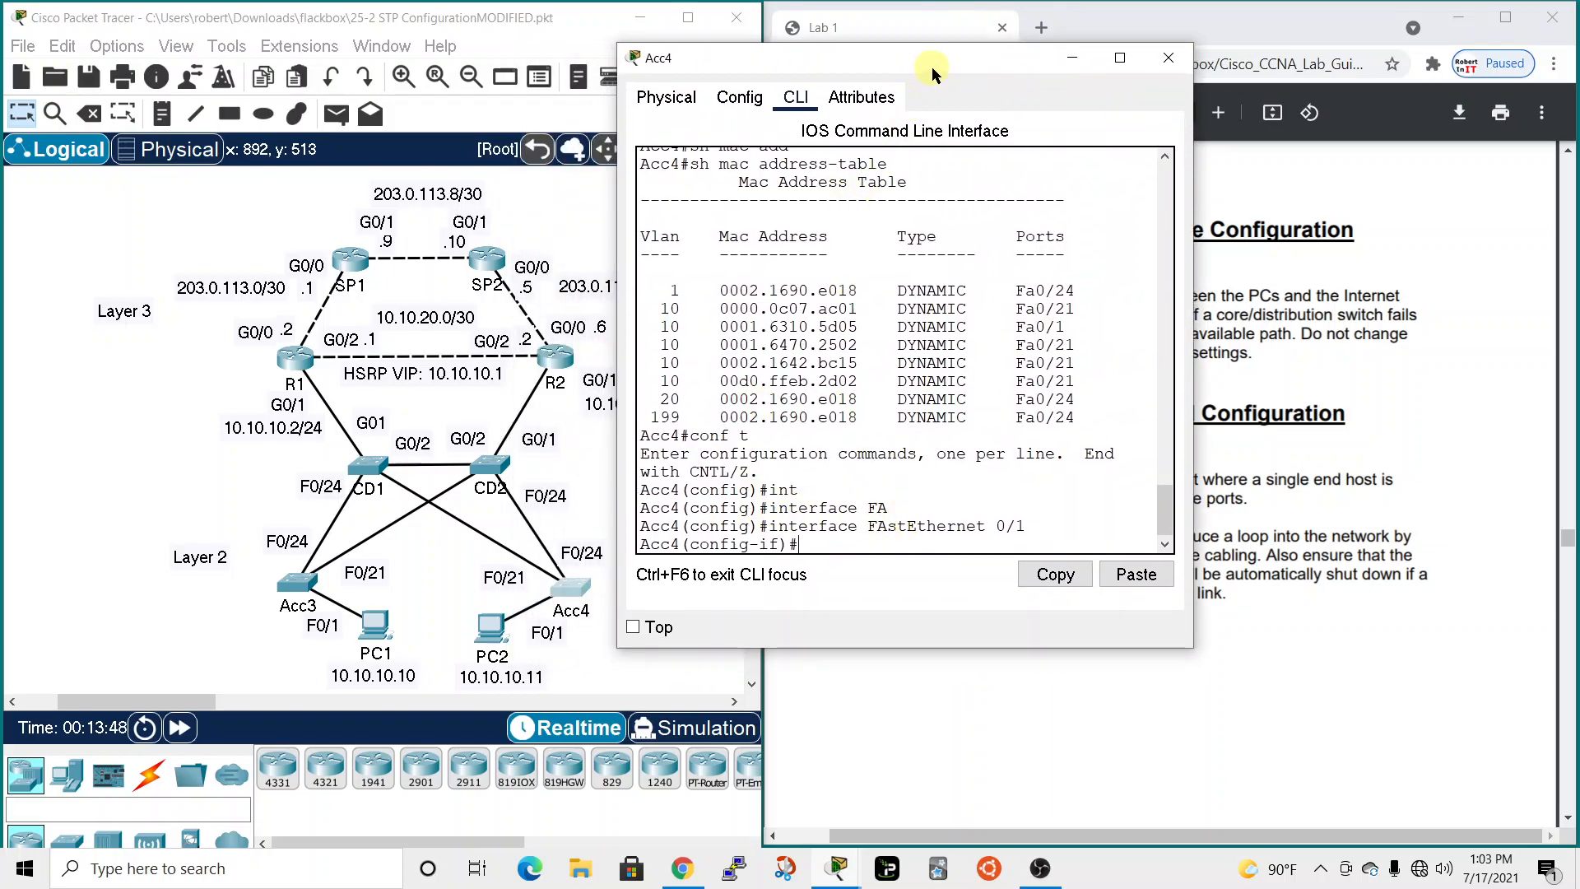
pyautogui.write('spn')
pyautogui.press('Tab')
pyautogui.press('BackSpace')
pyautogui.write('an')
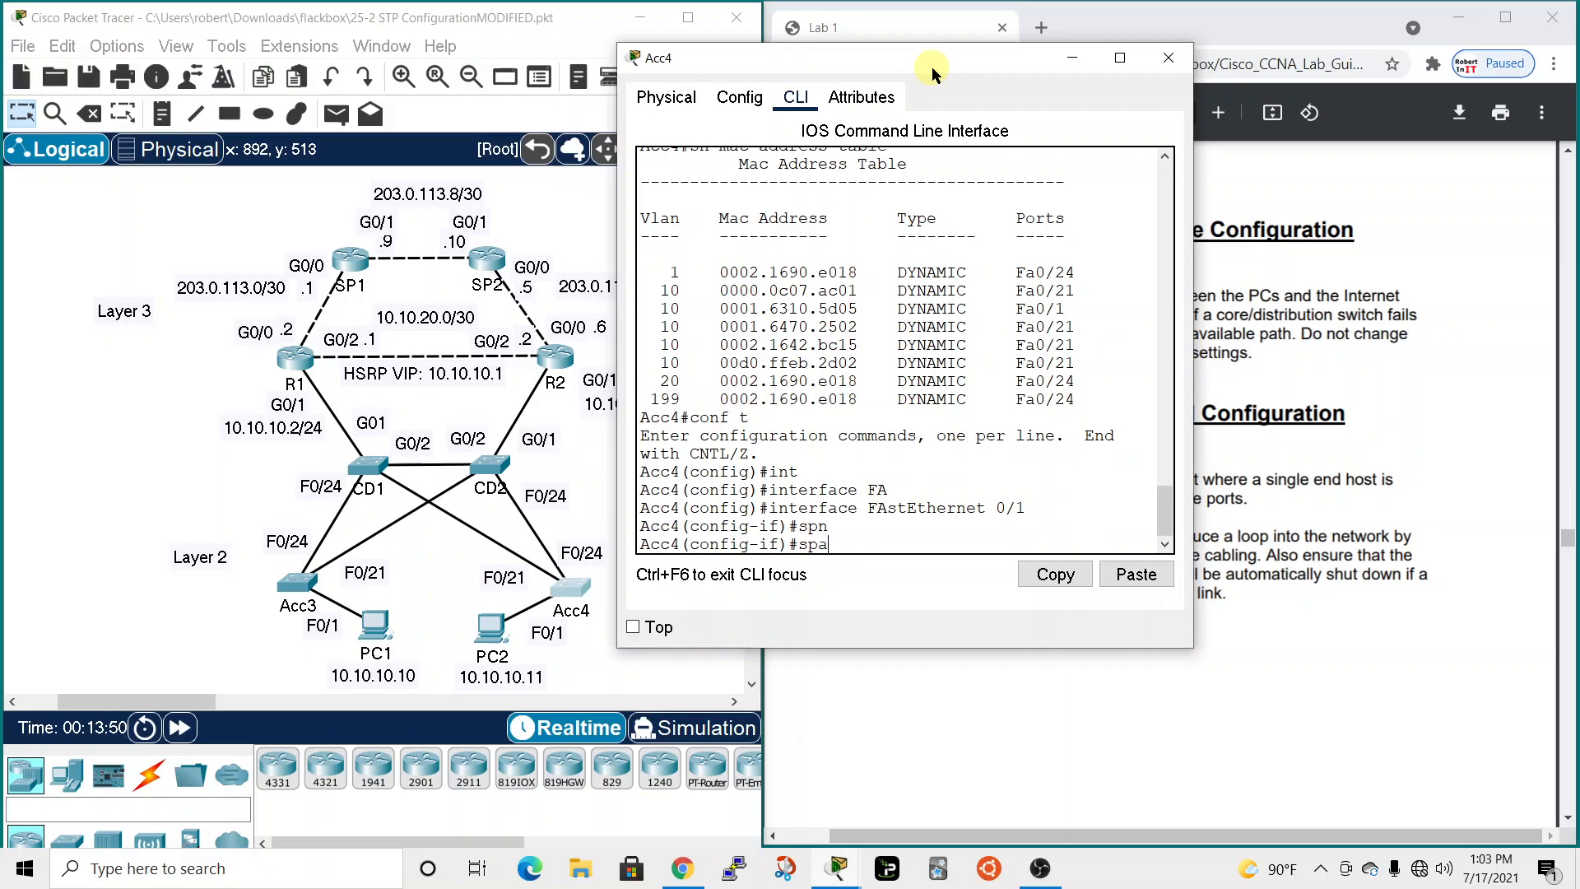
pyautogui.press('Tab')
pyautogui.write('port')
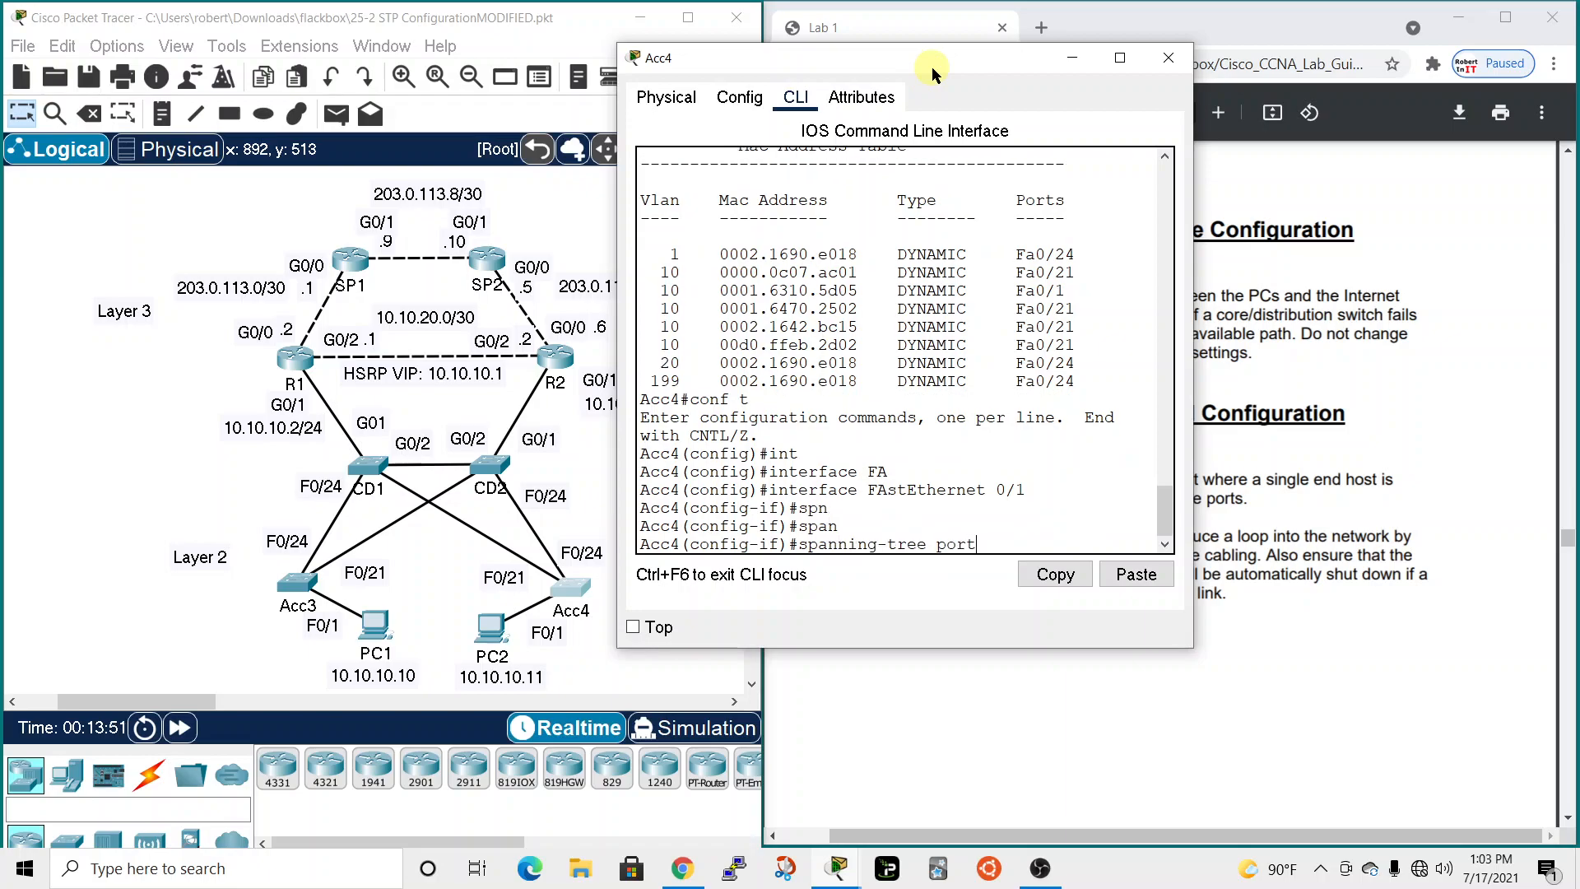
pyautogui.press('Tab')
pyautogui.write('f')
pyautogui.press('Tab')
pyautogui.press('Return')
# Enable BPDU Guard on Acc4's FastEthernet 0/1 port with "spanning-tree bpduguard enable", and close the Acc4 window.
pyautogui.write('sp')
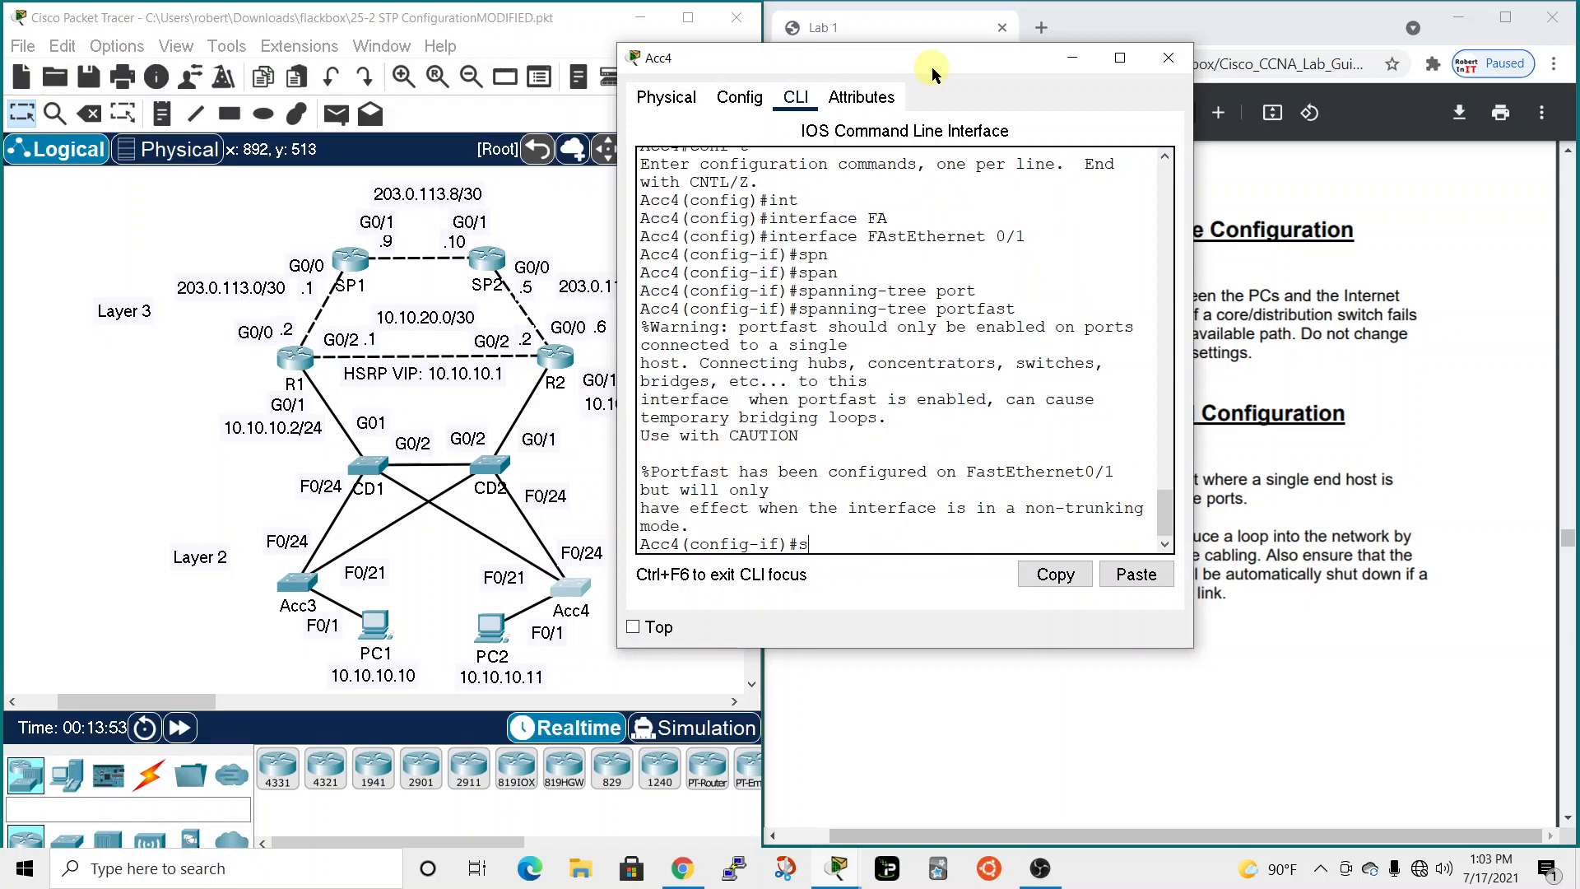
pyautogui.press('Tab')
pyautogui.write('n')
pyautogui.write('ann')
pyautogui.press('Tab')
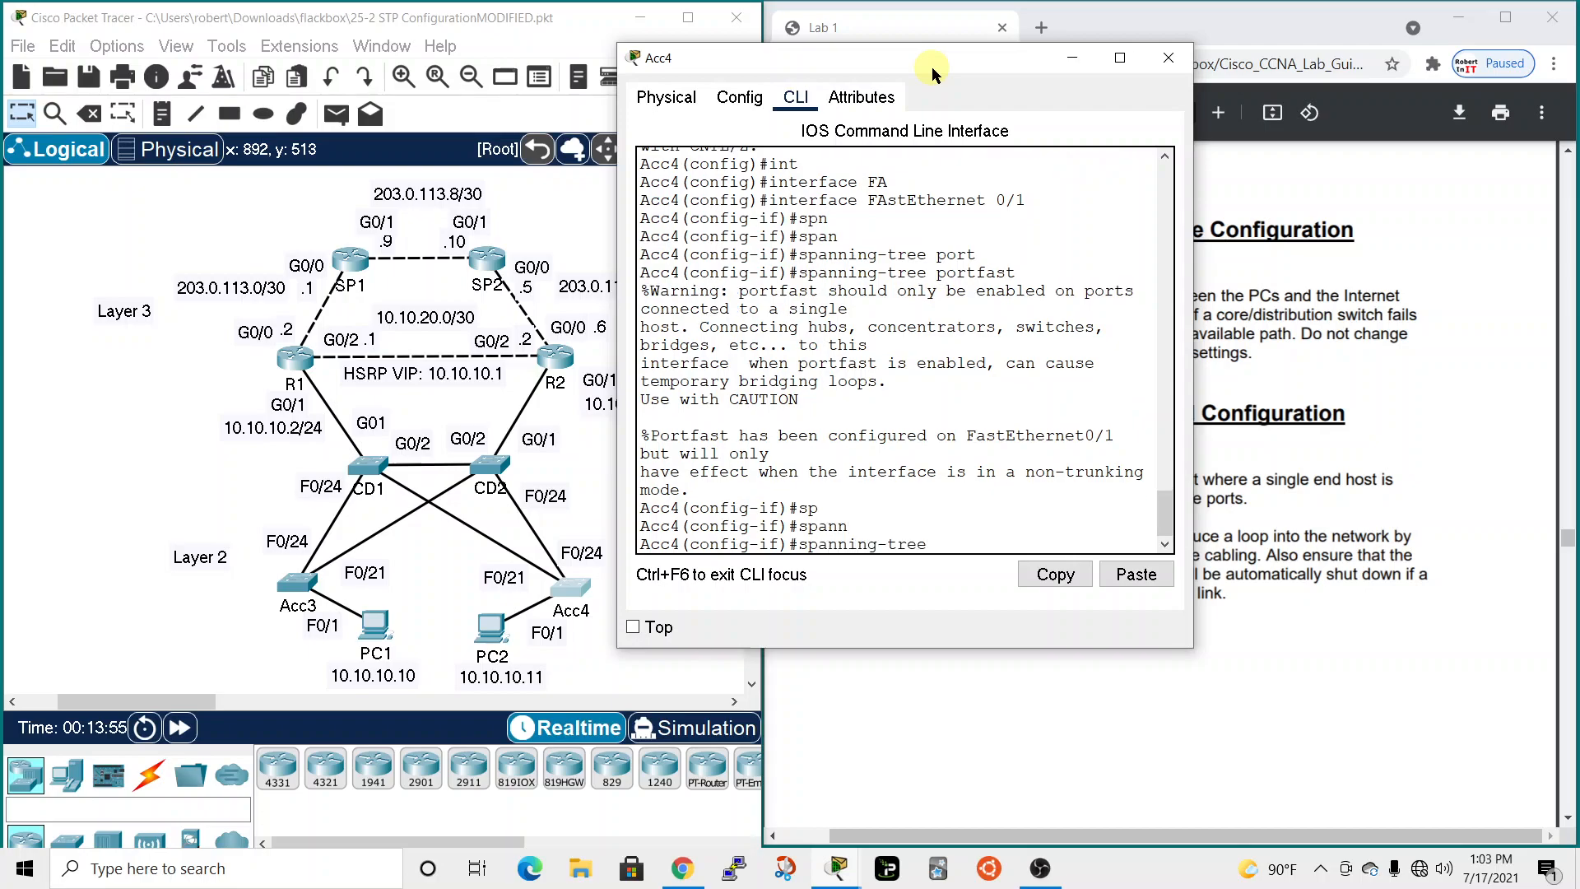
pyautogui.write('bpd')
pyautogui.press('Tab')
pyautogui.write('enable')
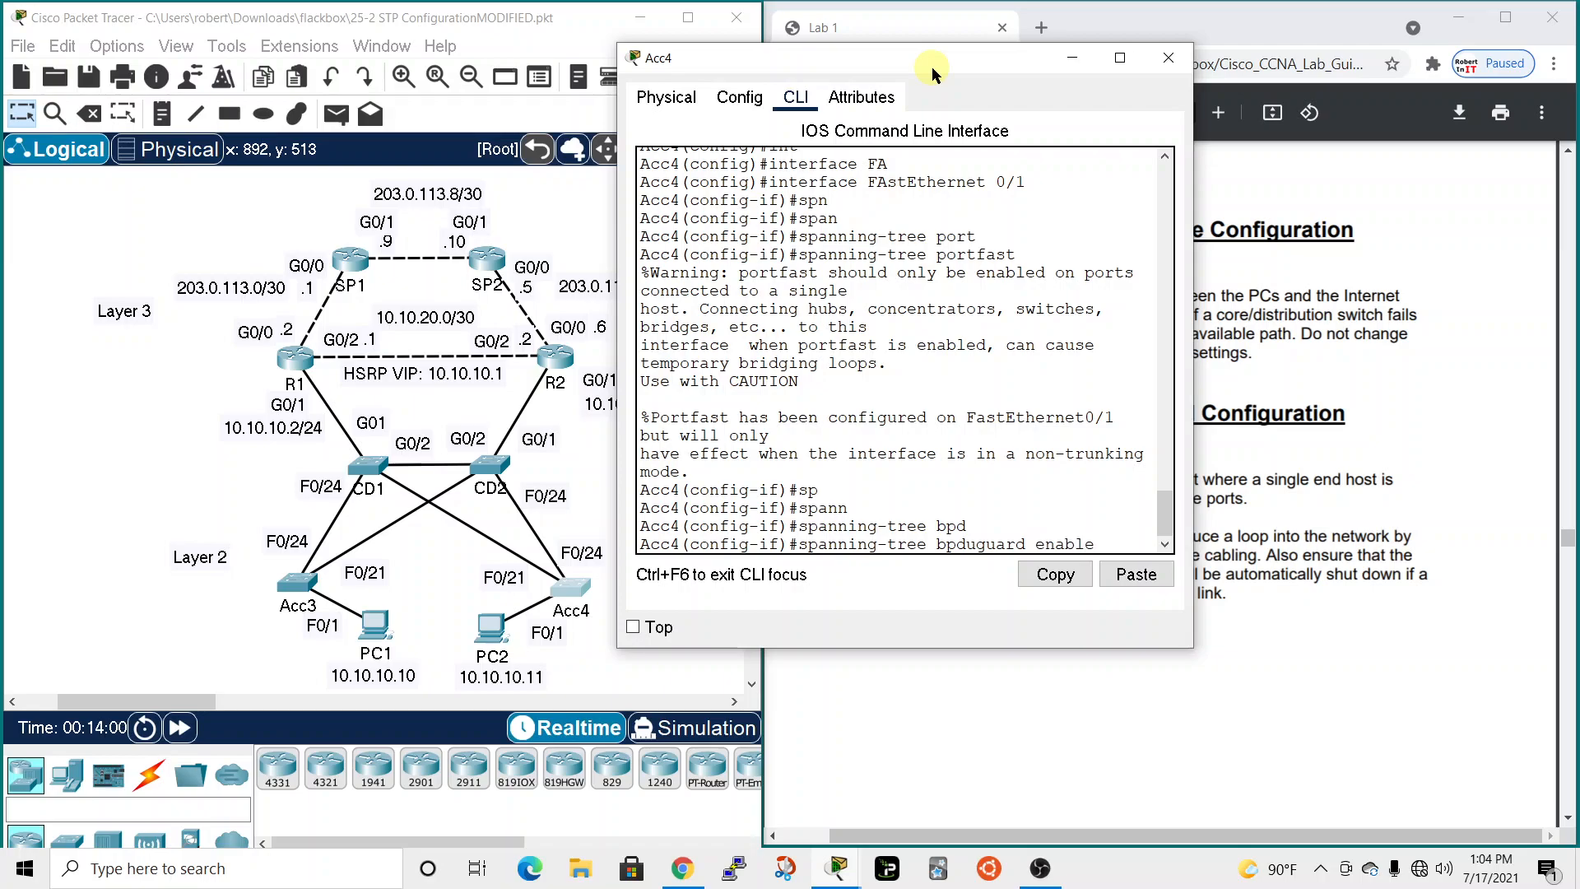
pyautogui.press('Return')
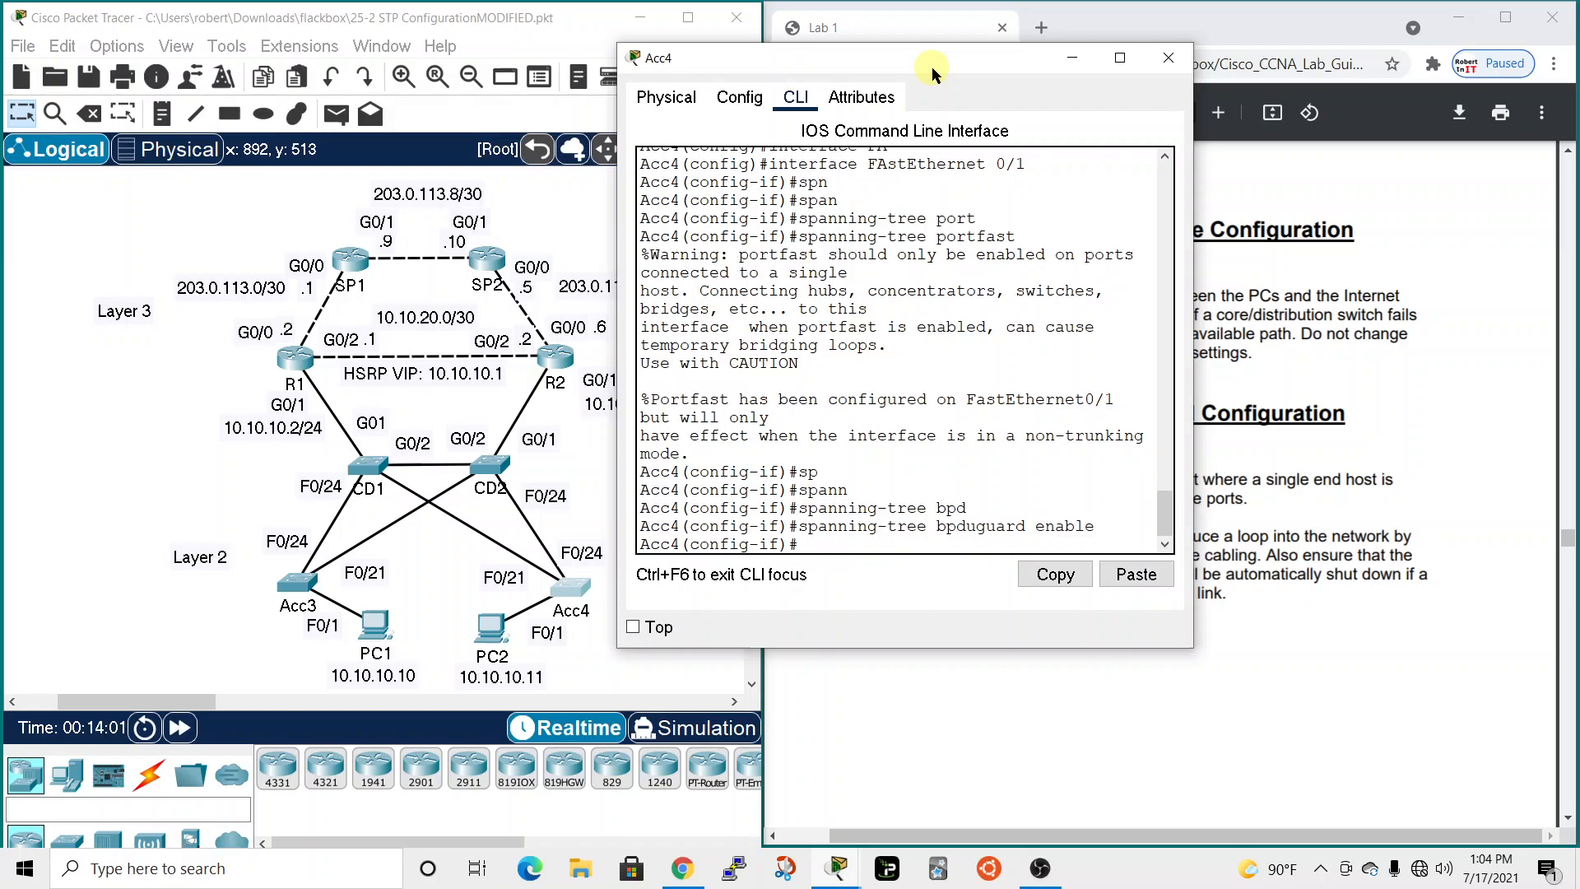
pyautogui.moveTo(971, 62); pyautogui.dragTo(993, 69)
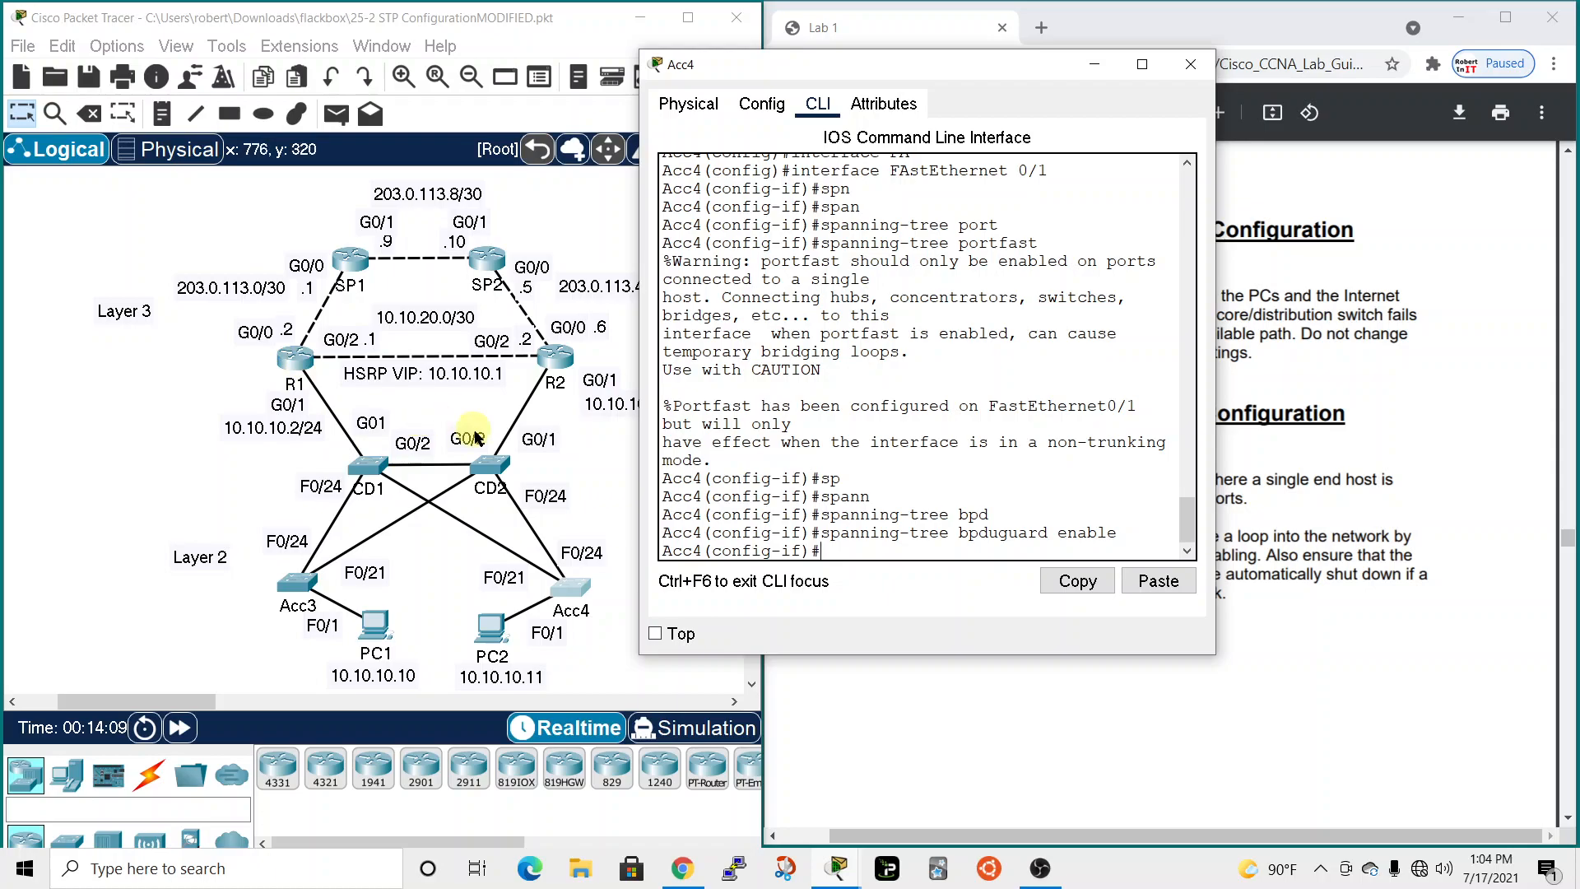
pyautogui.click(1188, 65)
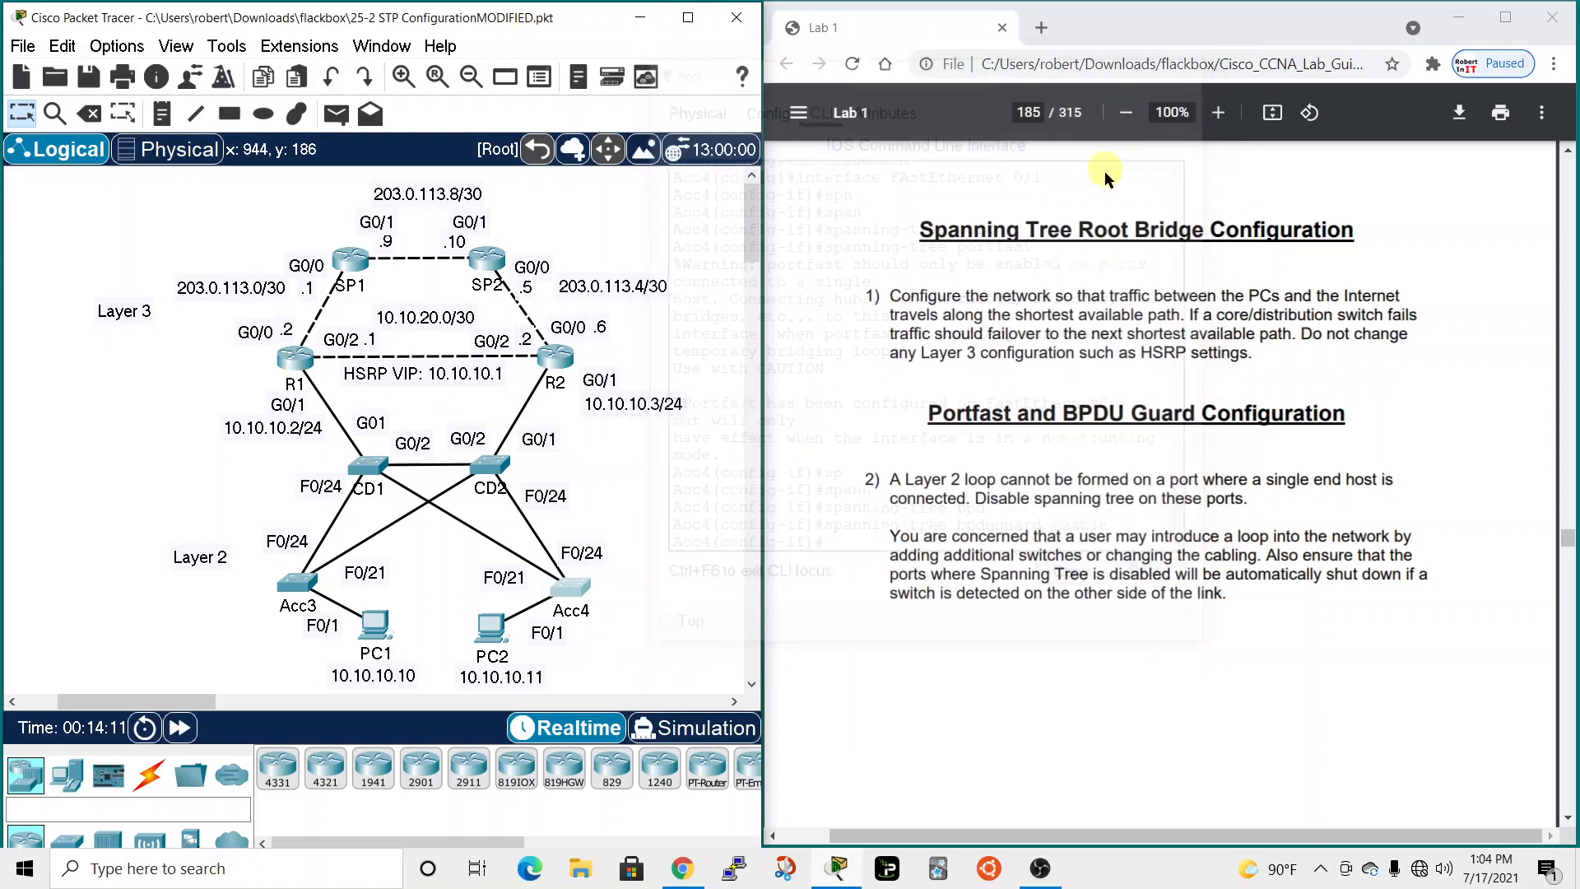
# Open switch CD1's command line and enter global configuration mode with "conf t".
pyautogui.click(372, 462)
pyautogui.moveTo(794, 123); pyautogui.dragTo(844, 7)
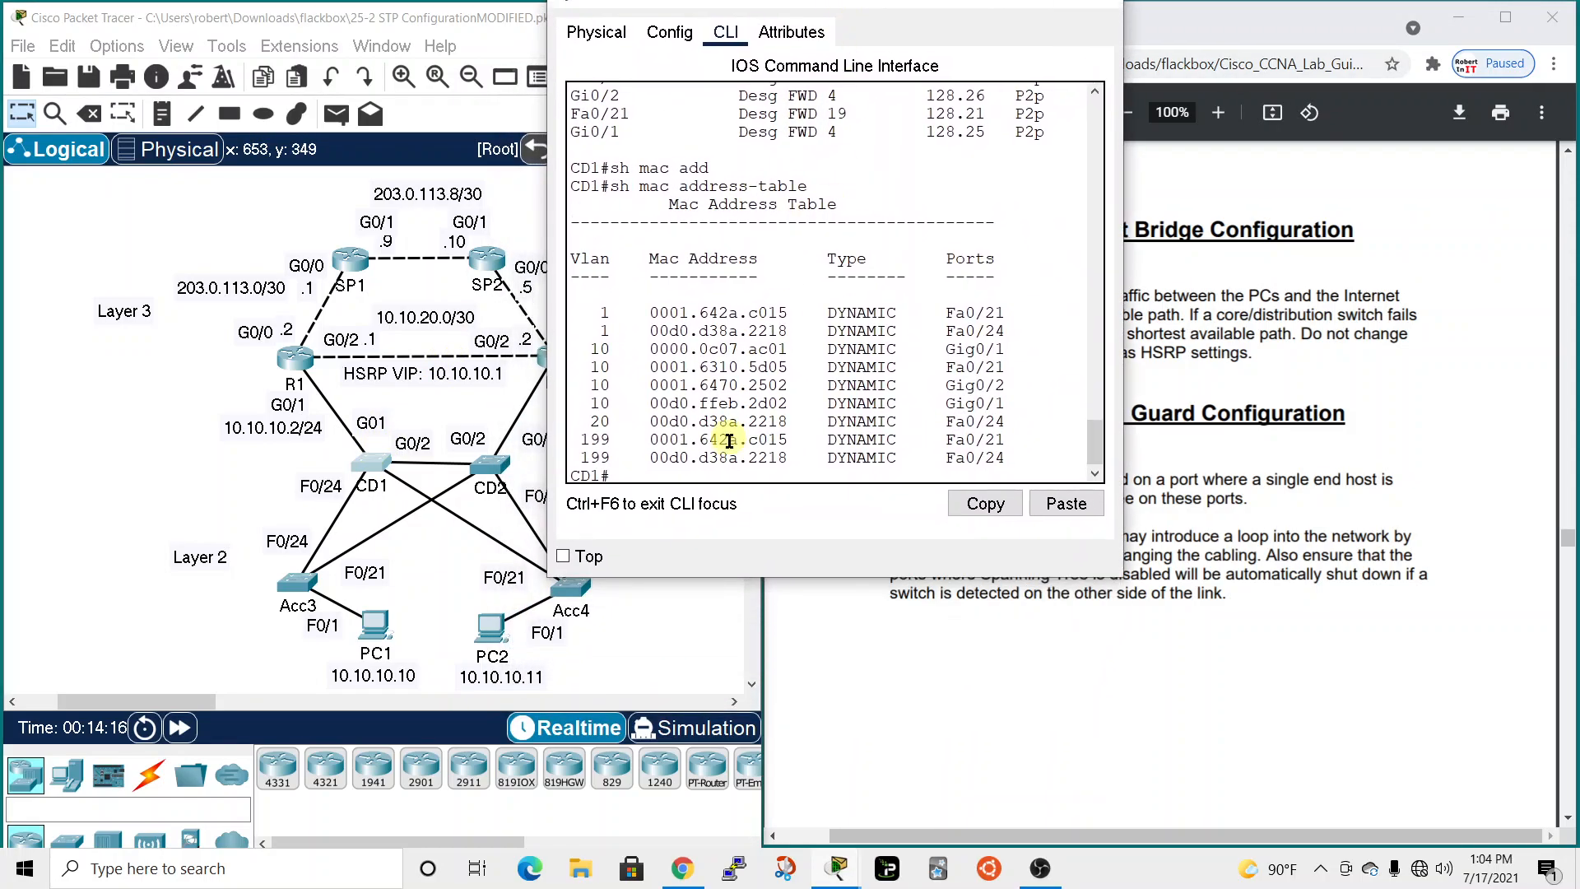
pyautogui.write('conf t')
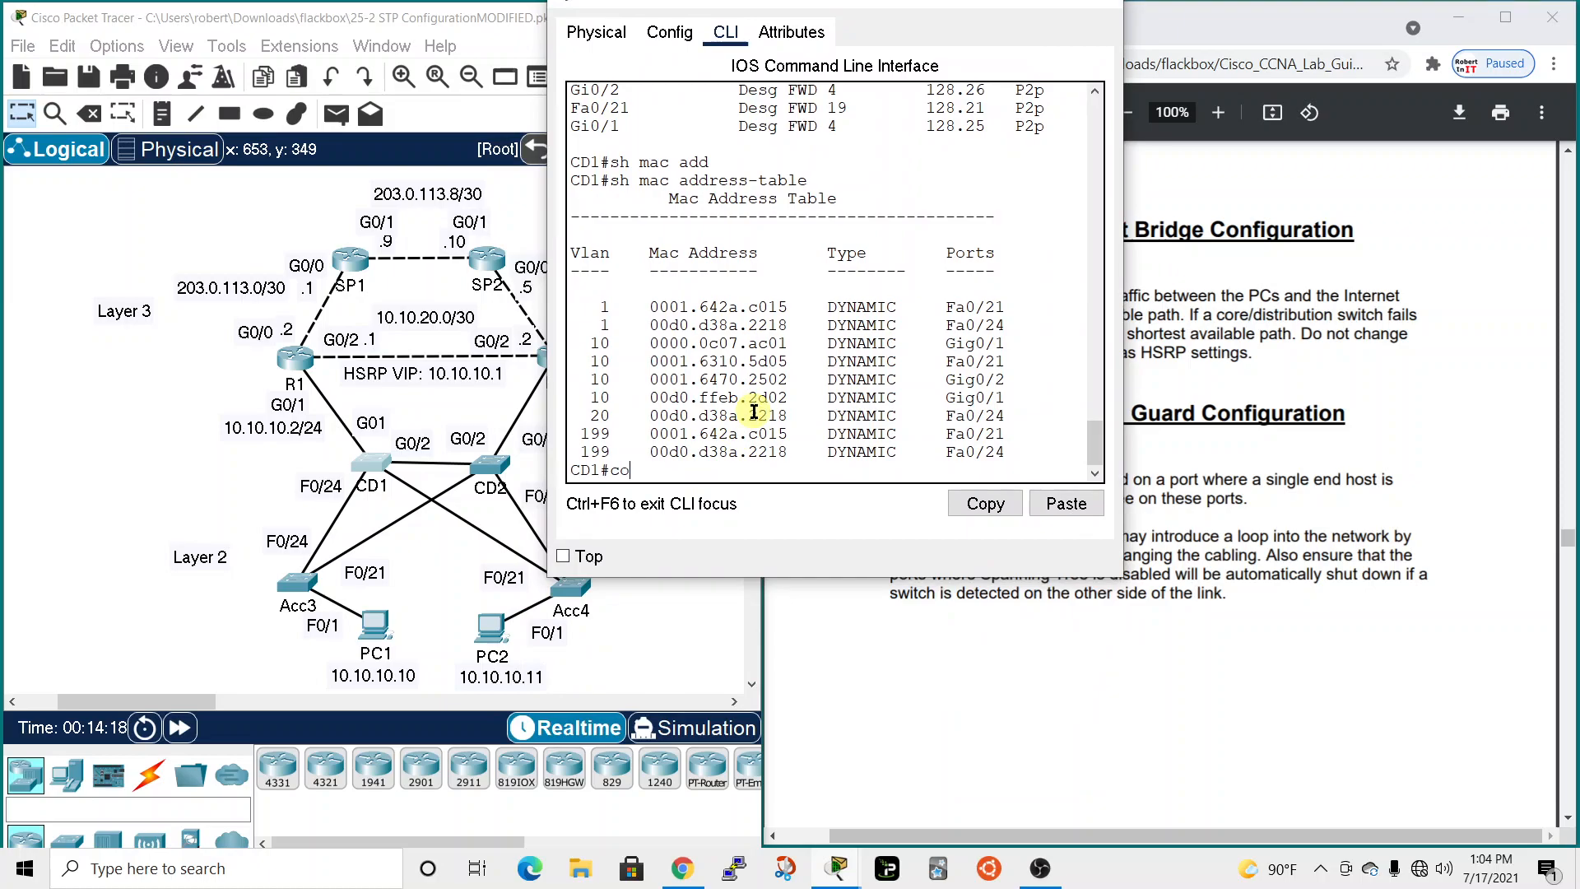
pyautogui.press('Return')
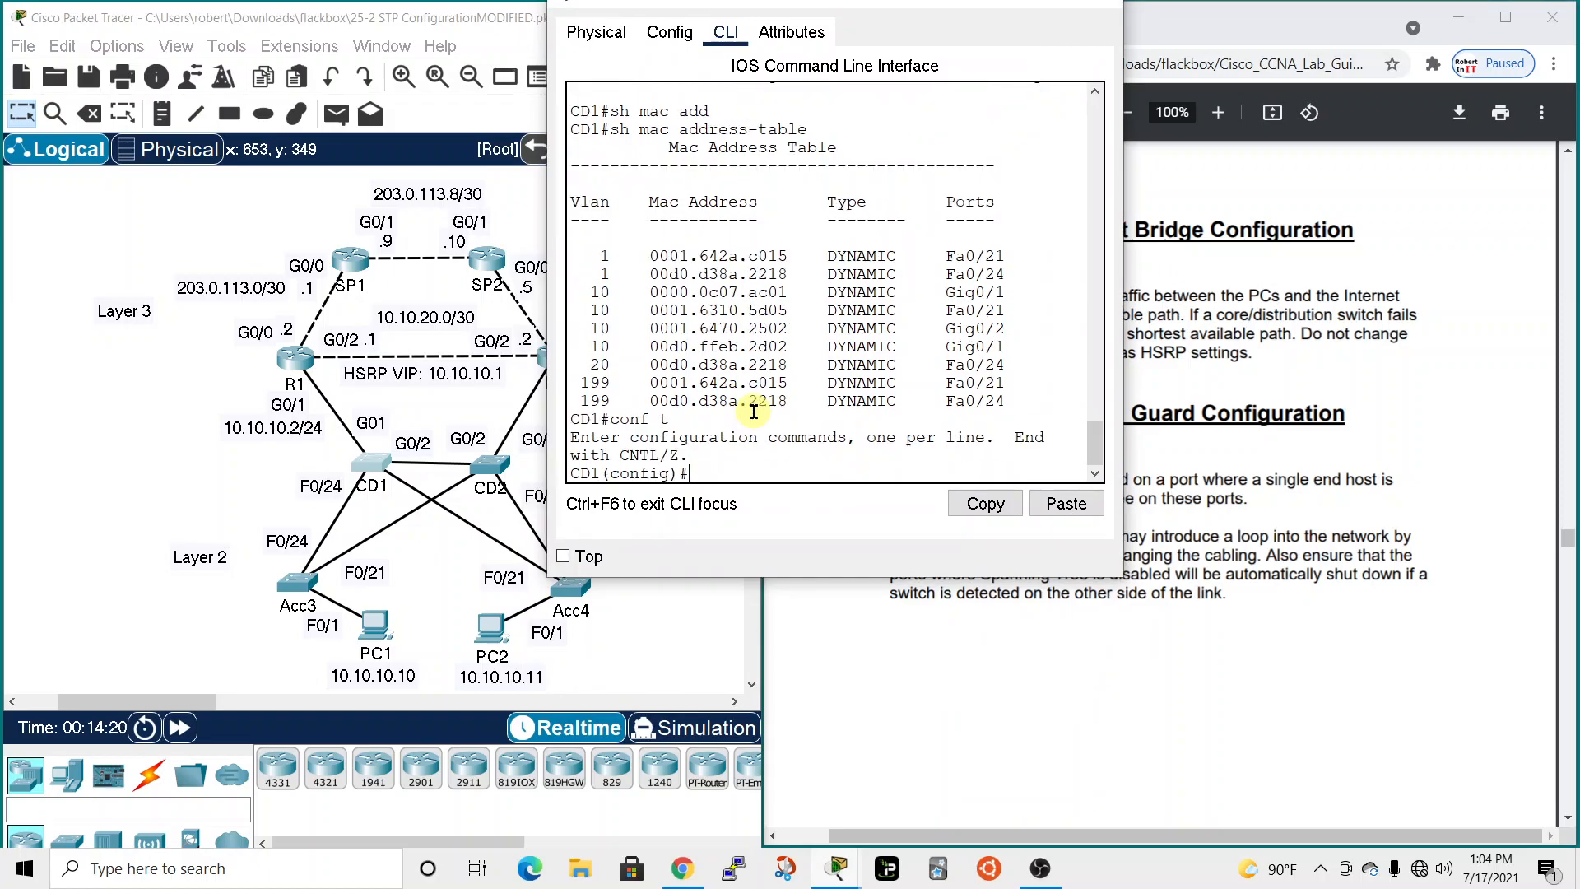
# Enter interface configuration mode for CD1's R1-facing port with "interface gigabitEthernet 0/1".
pyautogui.write('int')
pyautogui.press('Tab')
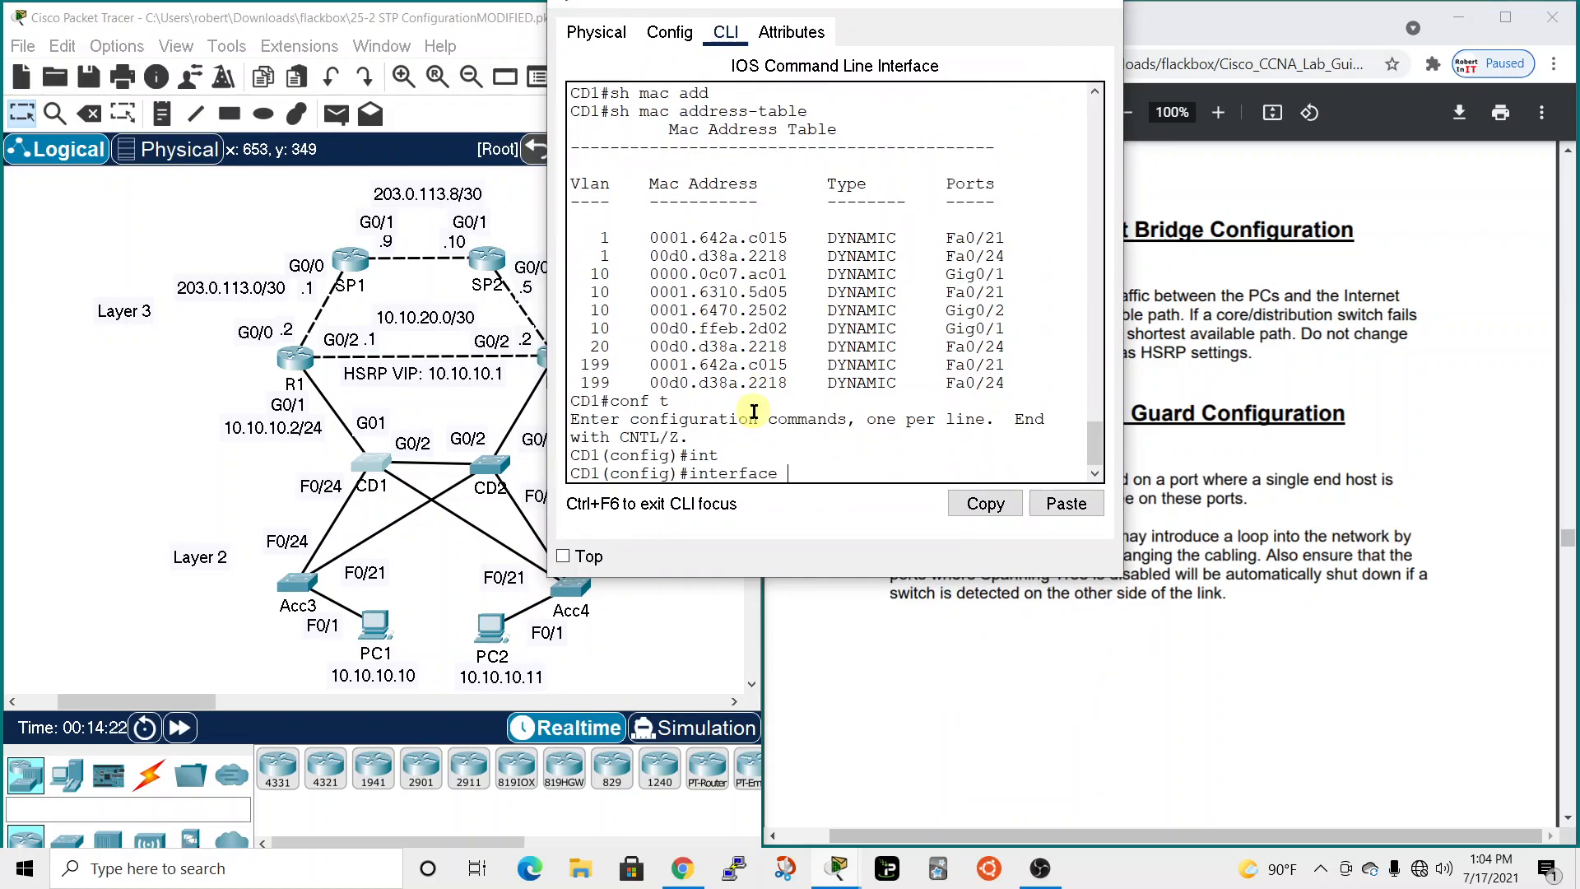
pyautogui.write('gi')
pyautogui.press('Tab')
pyautogui.write('0')
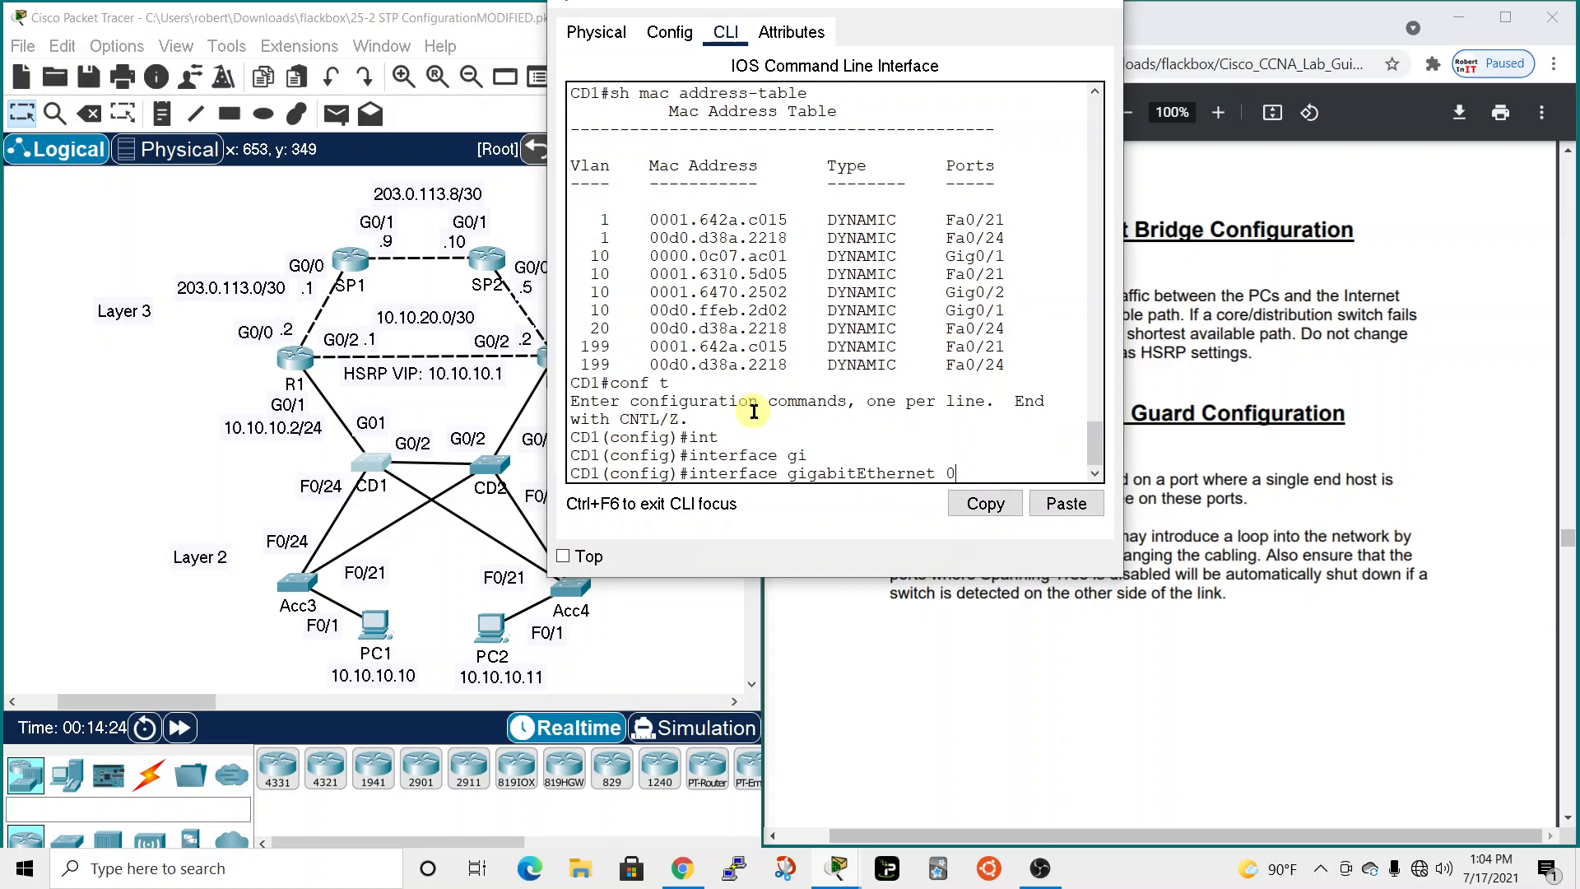
pyautogui.write('/1')
pyautogui.press('Return')
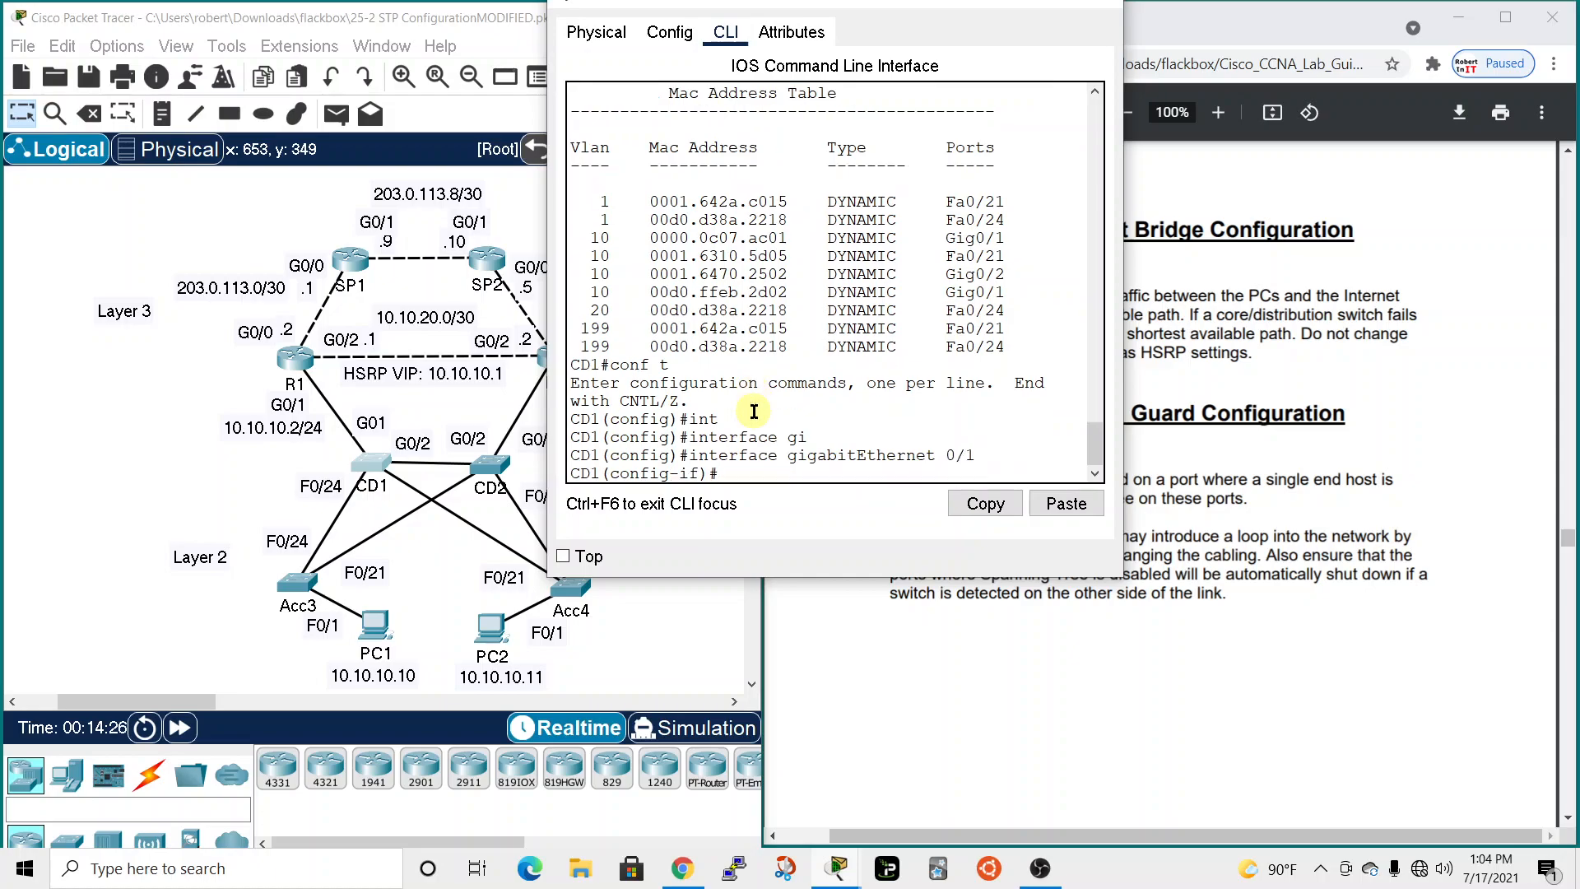
# Enable PortFast on CD1's GigabitEthernet 0/1 port with "spanning-tree portfast".
pyautogui.write('sp')
pyautogui.press('Tab')
pyautogui.write('n')
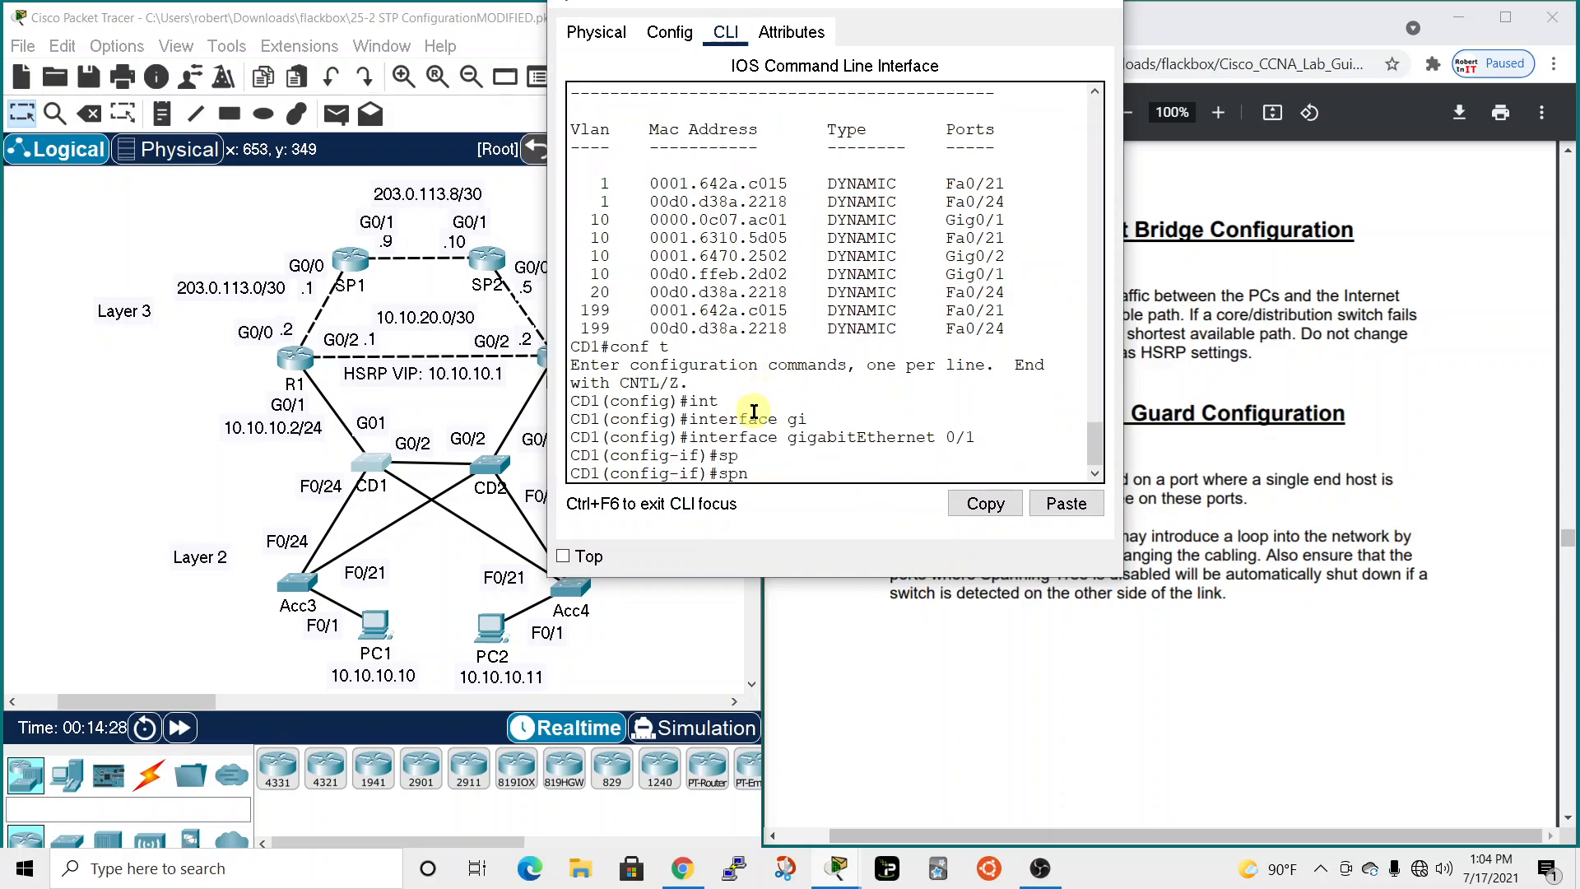
pyautogui.press('BackSpace')
pyautogui.write('an')
pyautogui.press('Tab')
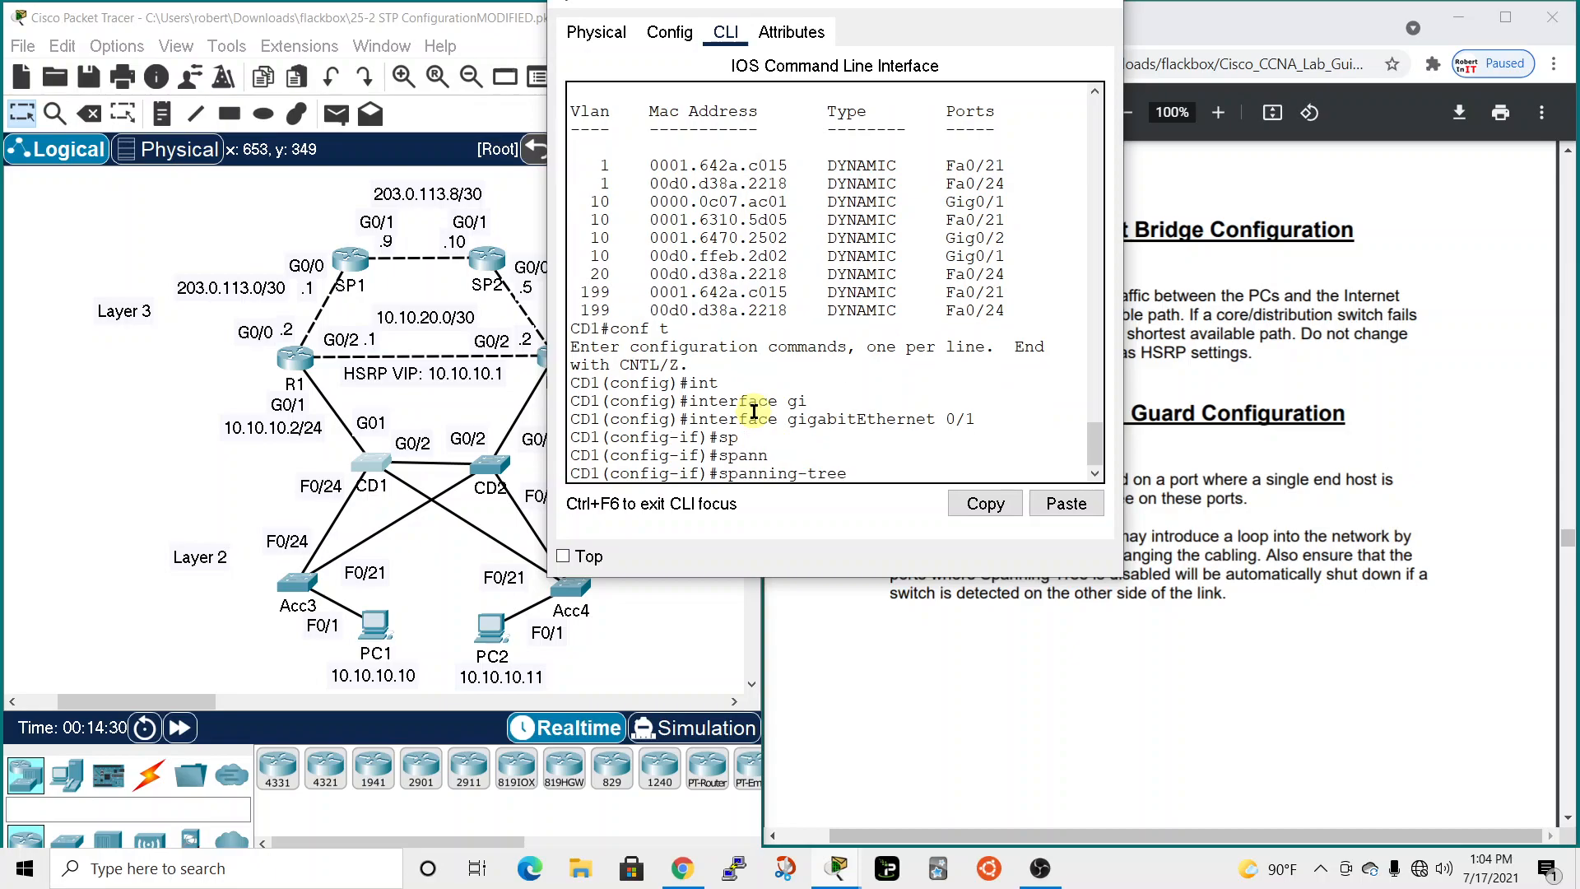
pyautogui.write('port')
pyautogui.press('Tab')
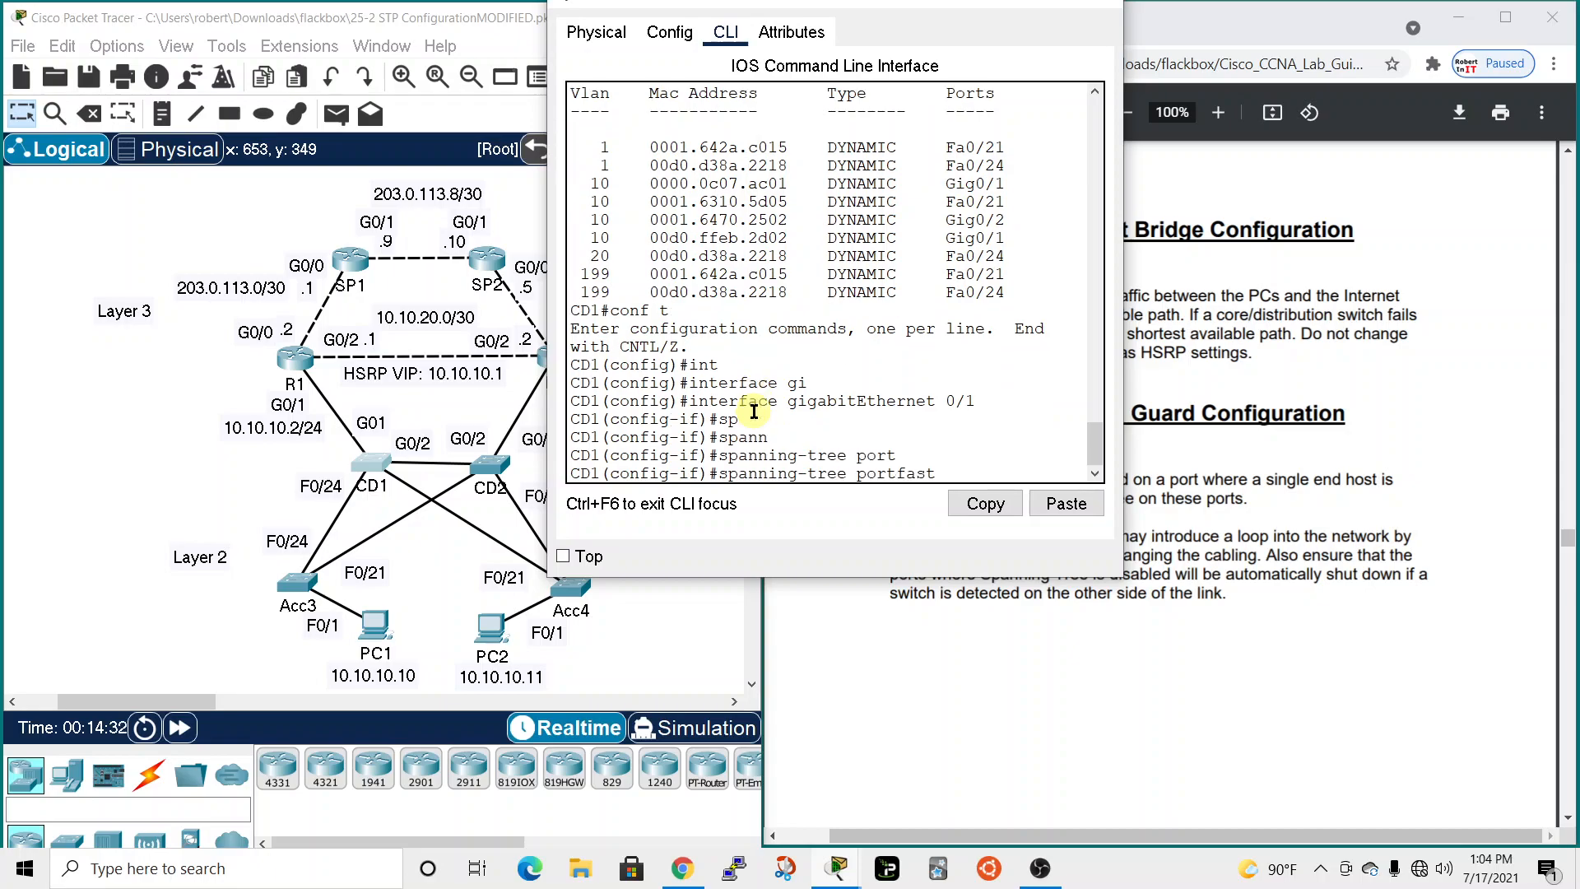
pyautogui.press('Return')
# Enable BPDU Guard on CD1's GigabitEthernet 0/1 port with "spanning-tree bpduguard enable", and close the CD1 window.
pyautogui.write('sp')
pyautogui.press('Tab')
pyautogui.write('n')
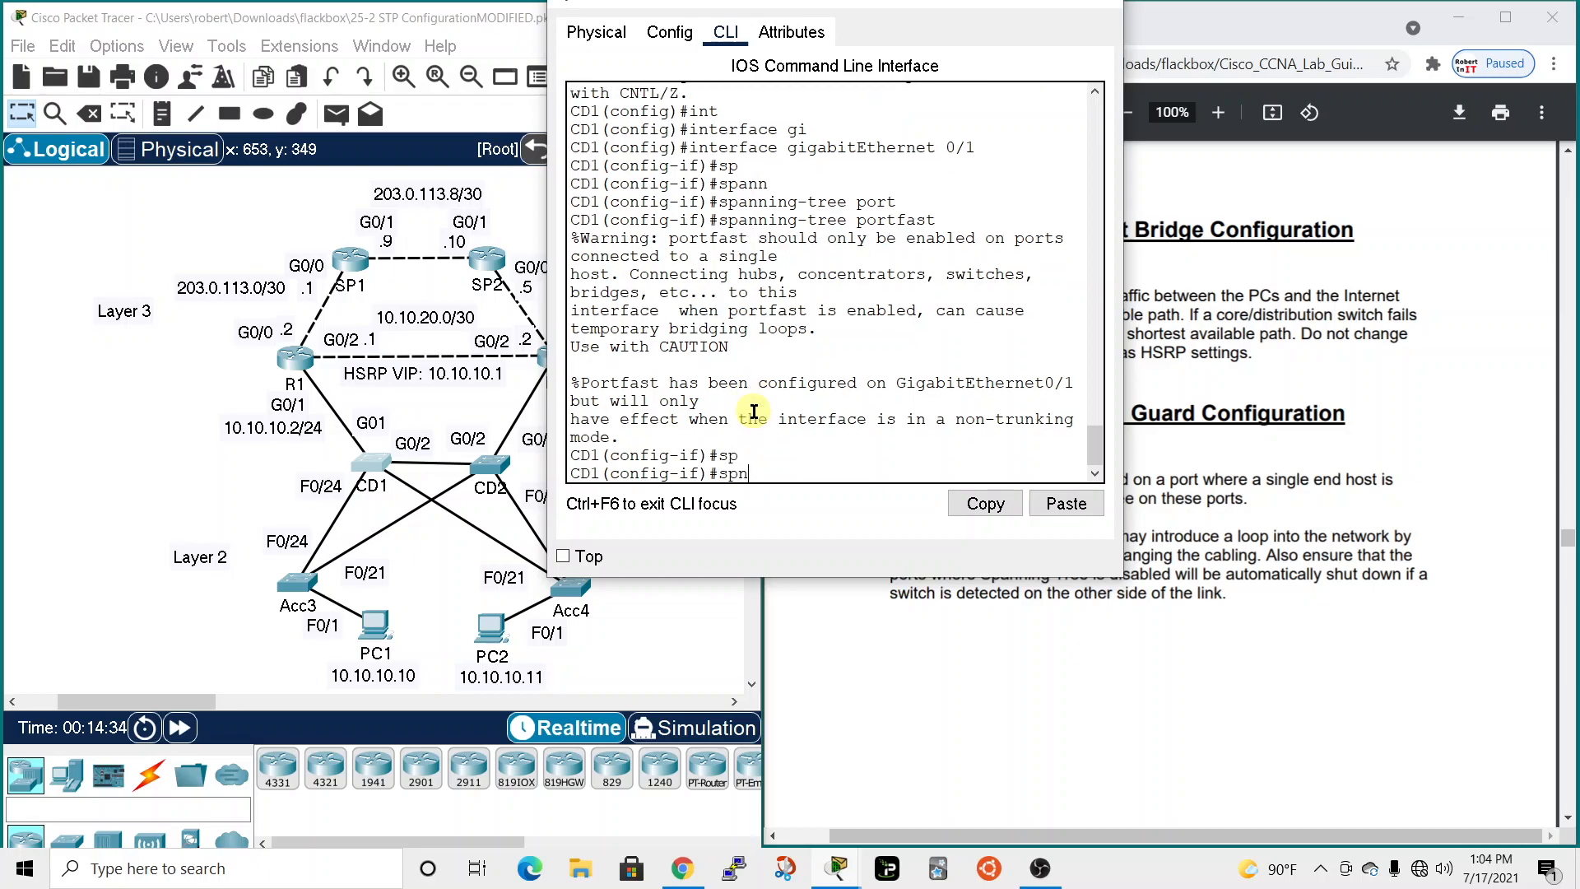
pyautogui.press('BackSpace')
pyautogui.press('BackSpace')
pyautogui.write('an')
pyautogui.press('Tab')
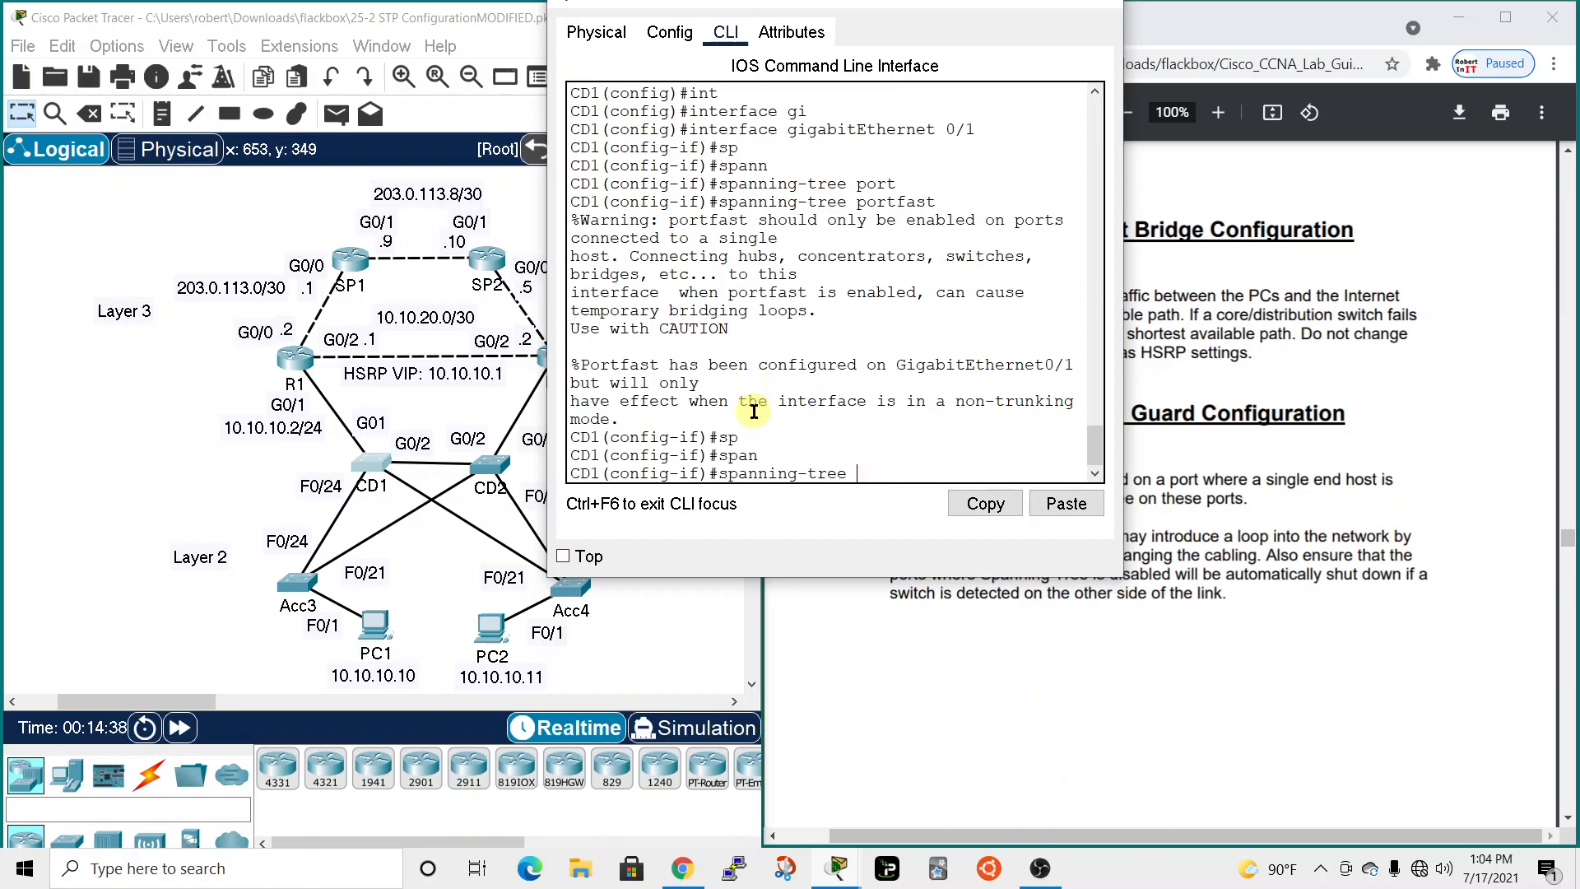
pyautogui.write('bp')
pyautogui.press('BackSpace')
pyautogui.write('bps')
pyautogui.press('Tab')
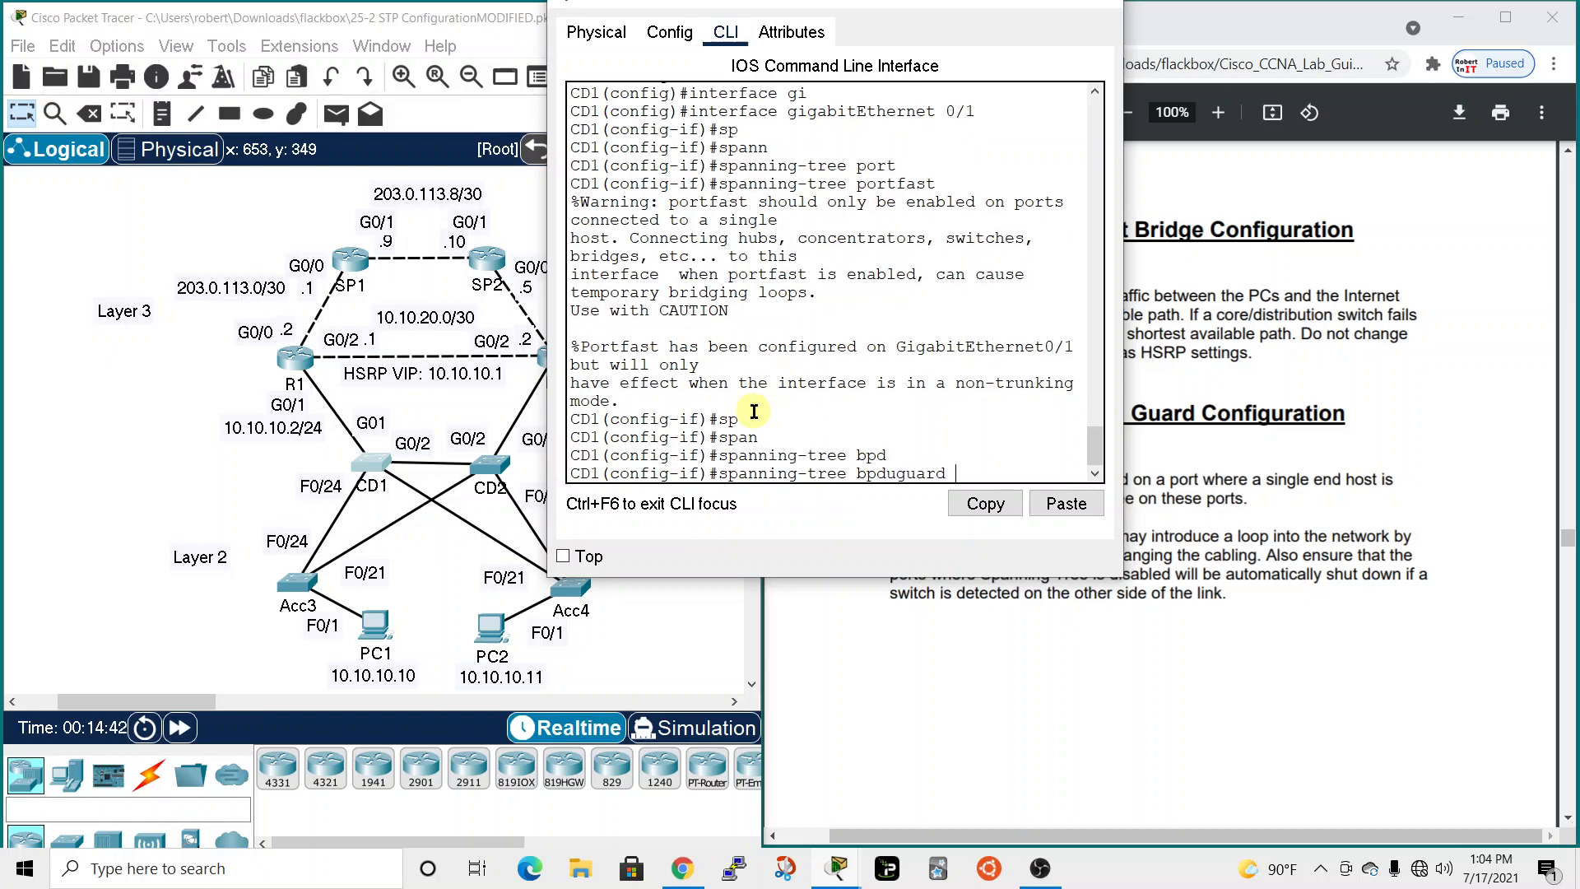
pyautogui.write('enable')
pyautogui.press('Return')
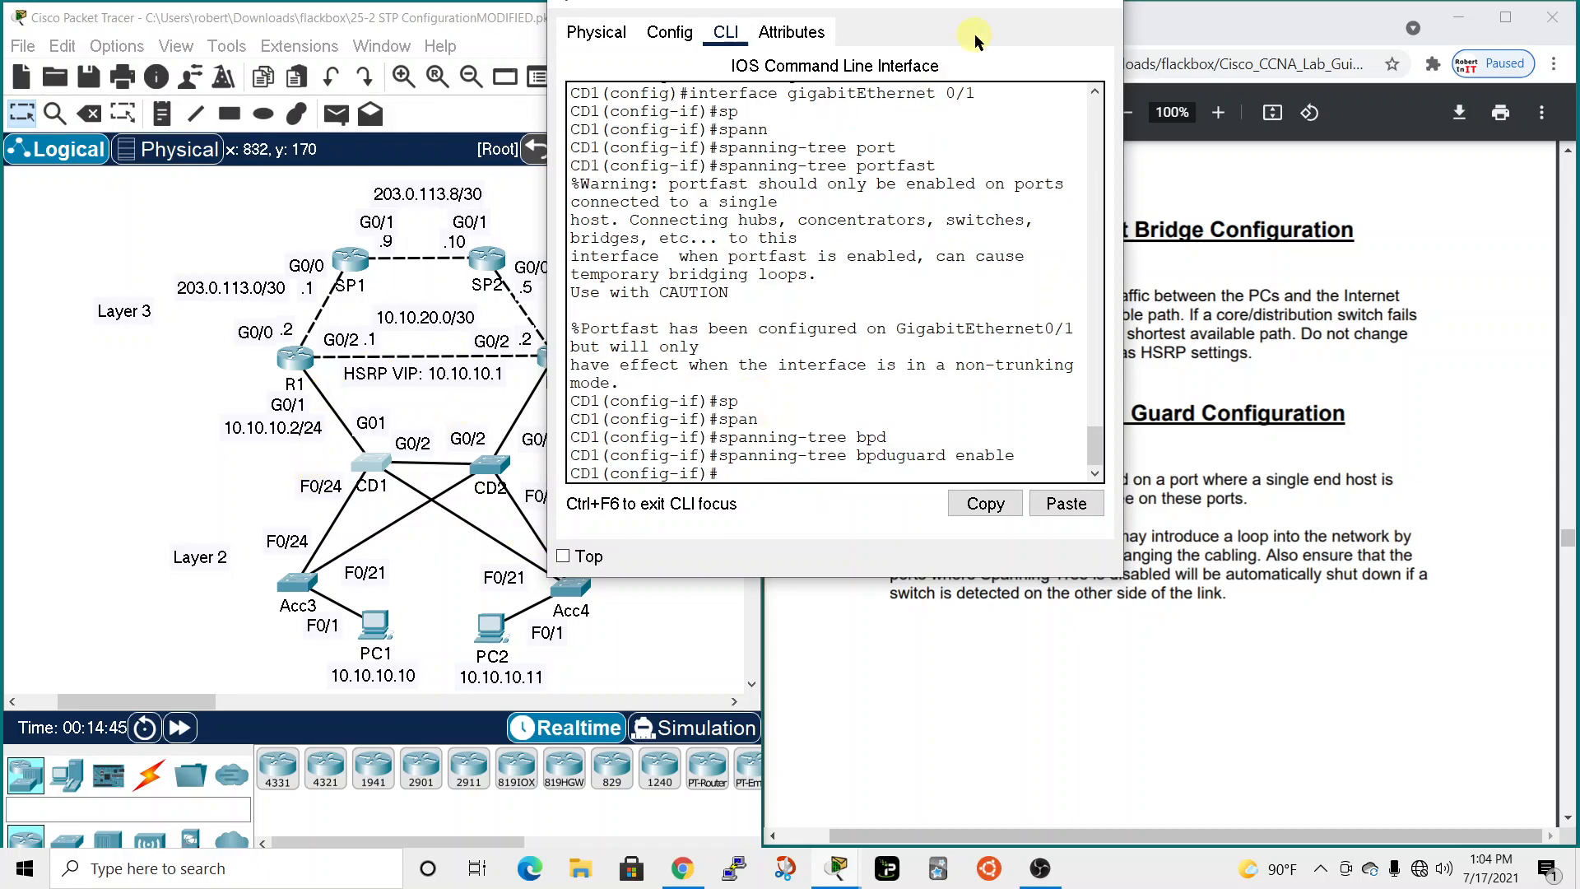
pyautogui.moveTo(1031, 14); pyautogui.dragTo(1036, 43)
pyautogui.click(1107, 28)
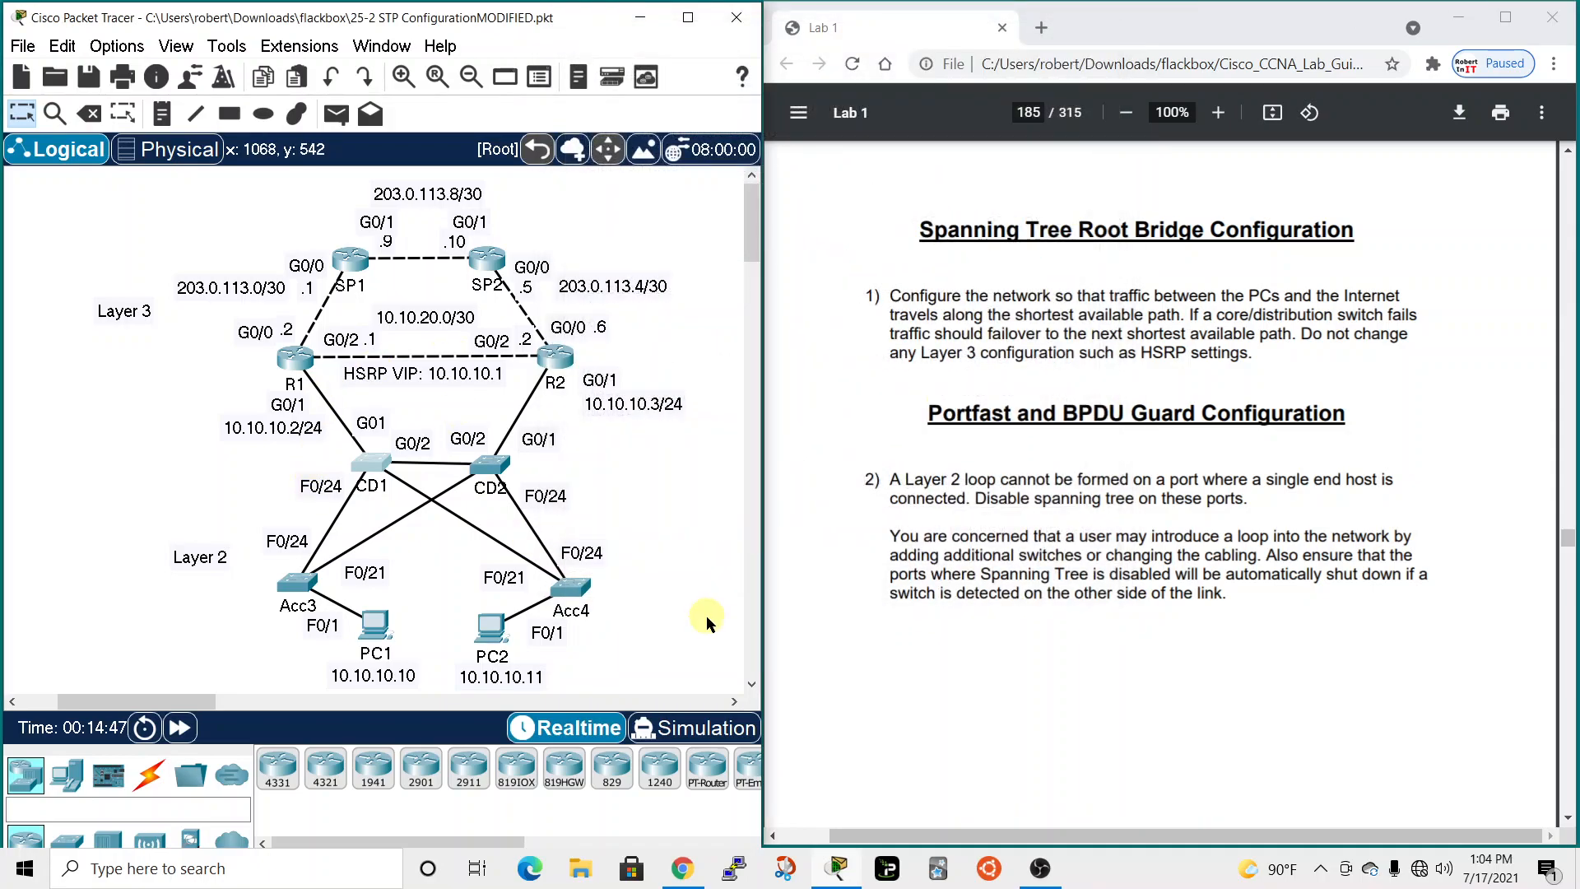
# Open switch CD2's command line and enter global configuration mode with "conf t".
pyautogui.click(489, 465)
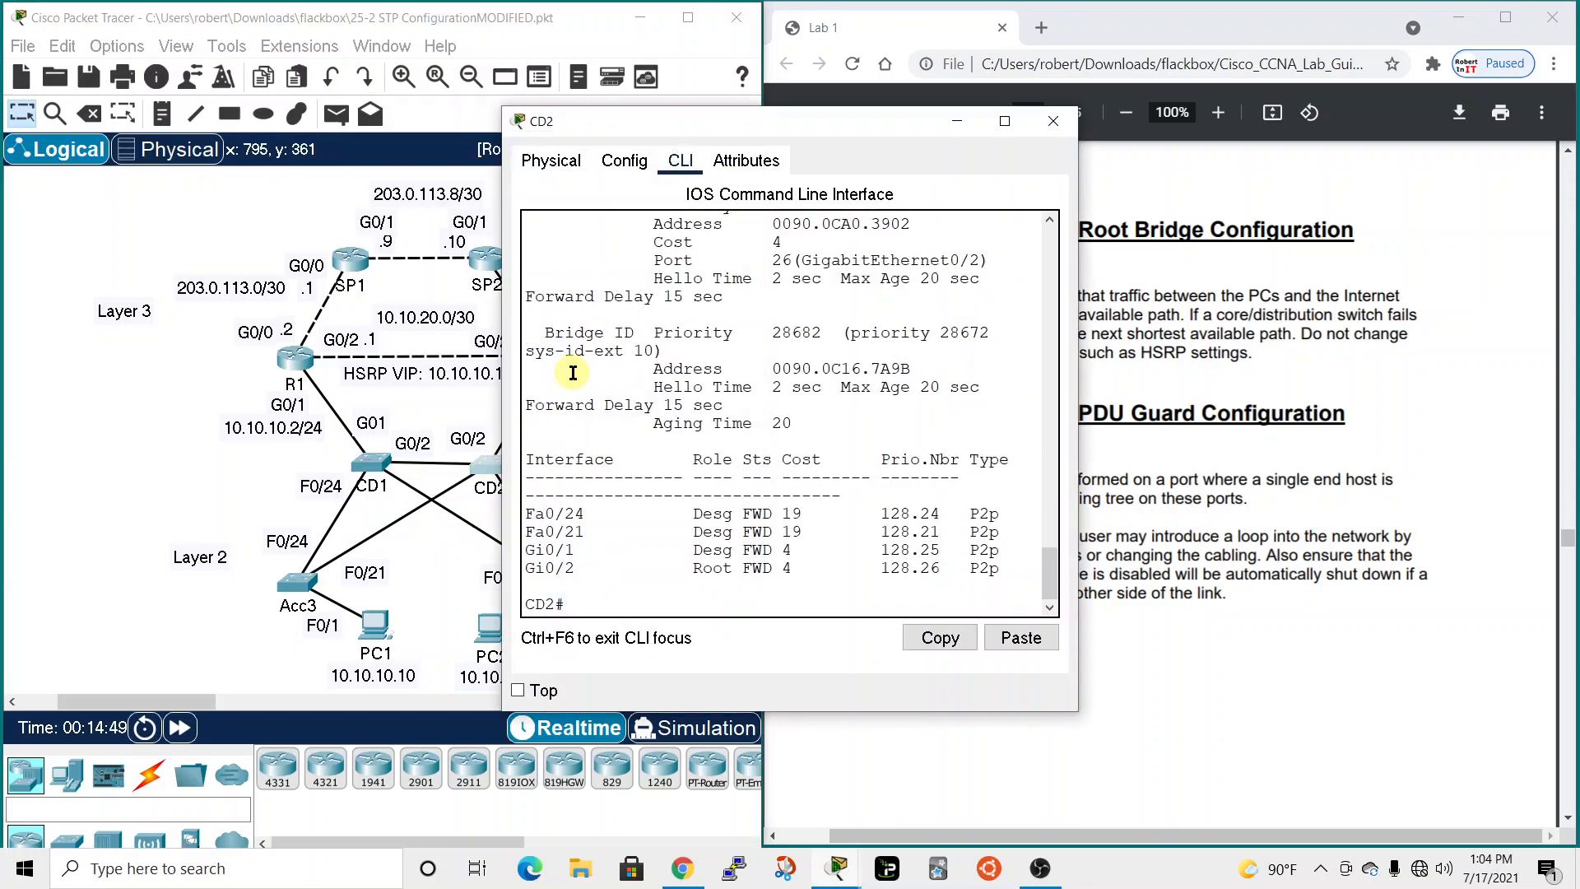
pyautogui.moveTo(874, 142); pyautogui.dragTo(1045, 29)
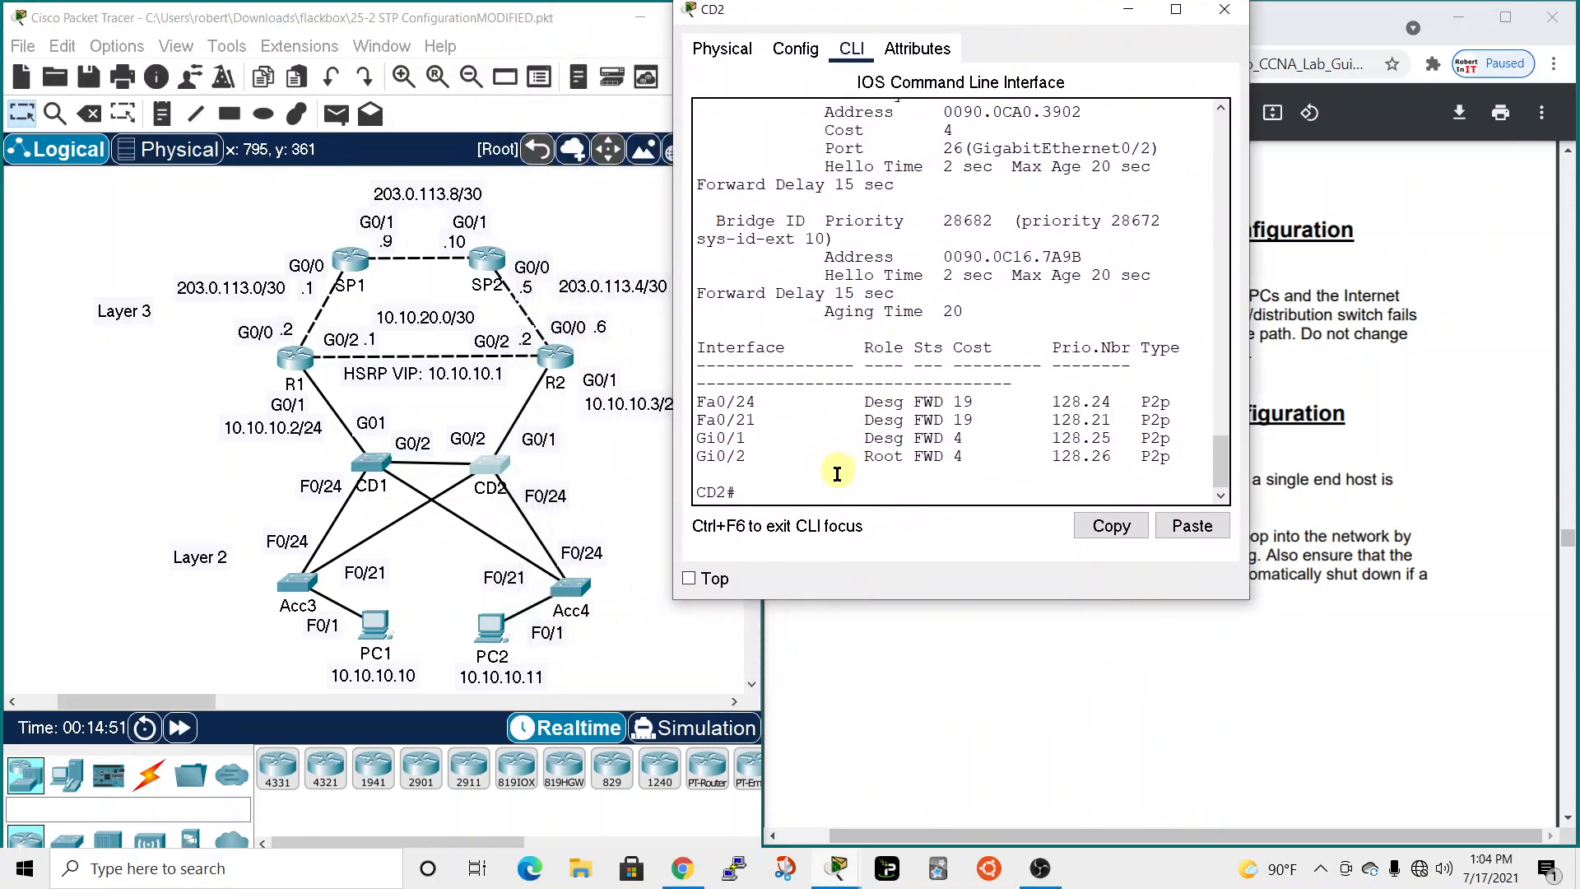
pyautogui.write('conf t')
pyautogui.press('Return')
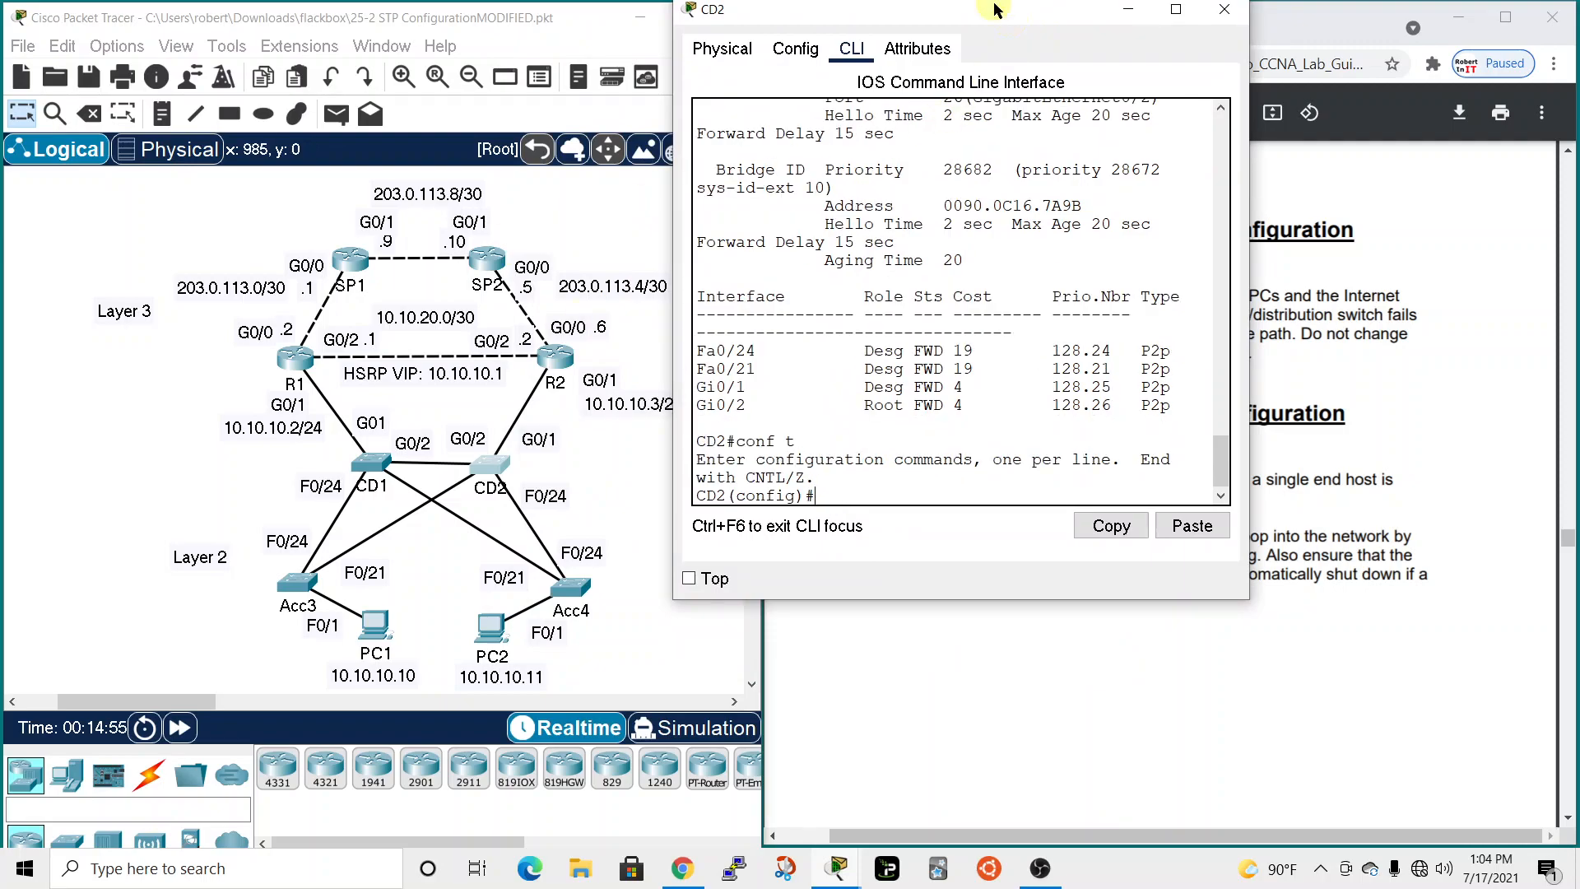
# Enter interface configuration mode for CD2's R2-facing port with "interface gigabitEthernet 0/1".
pyautogui.write('int')
pyautogui.press('Tab')
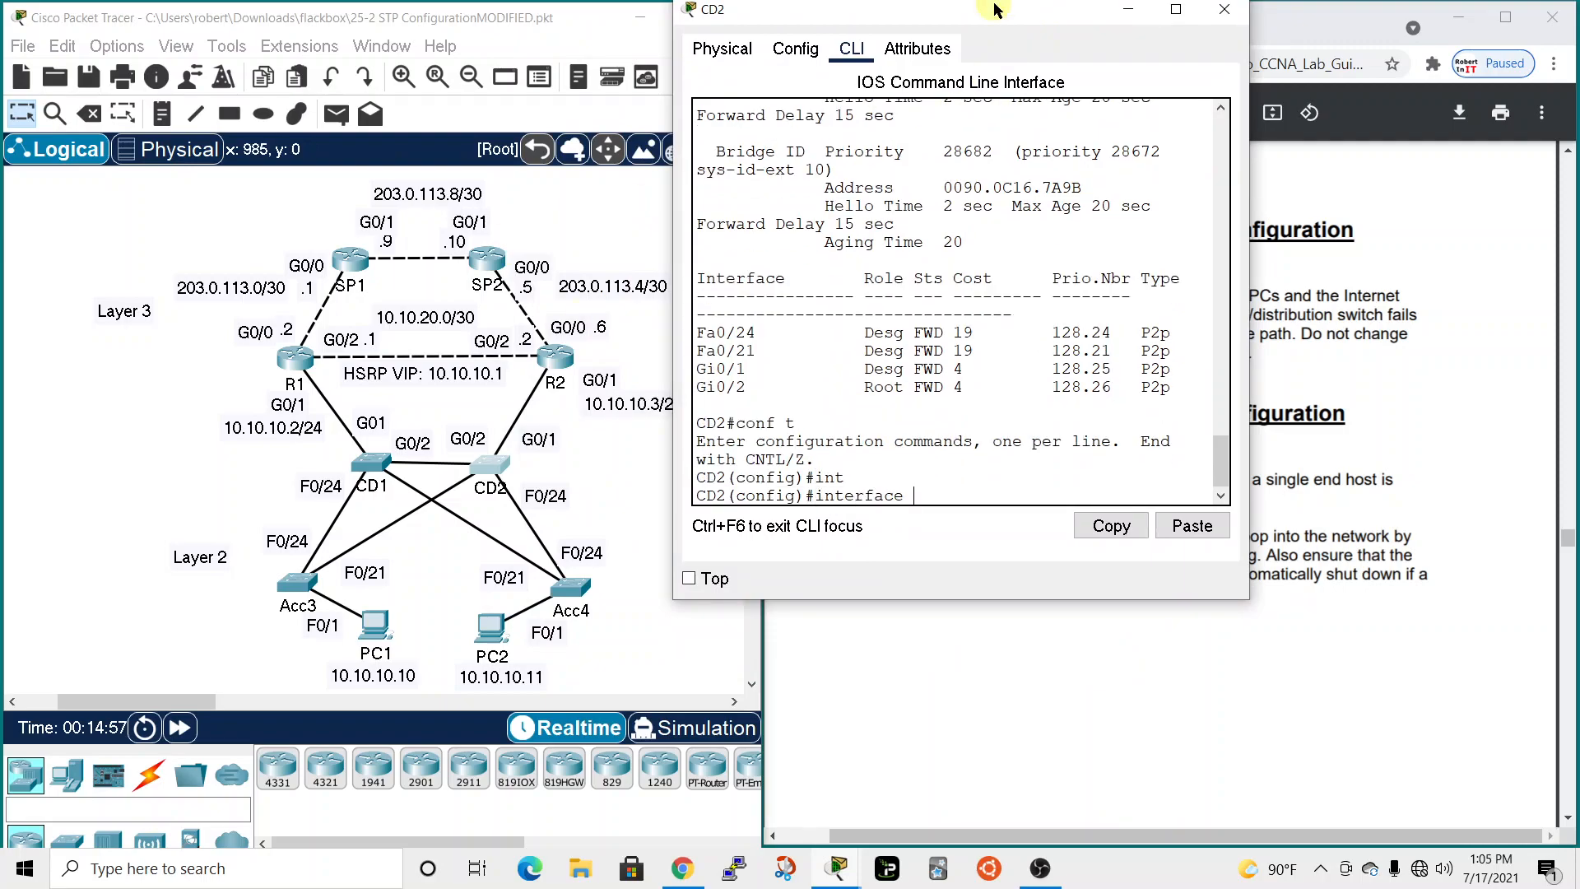
pyautogui.write('gig')
pyautogui.press('Tab')
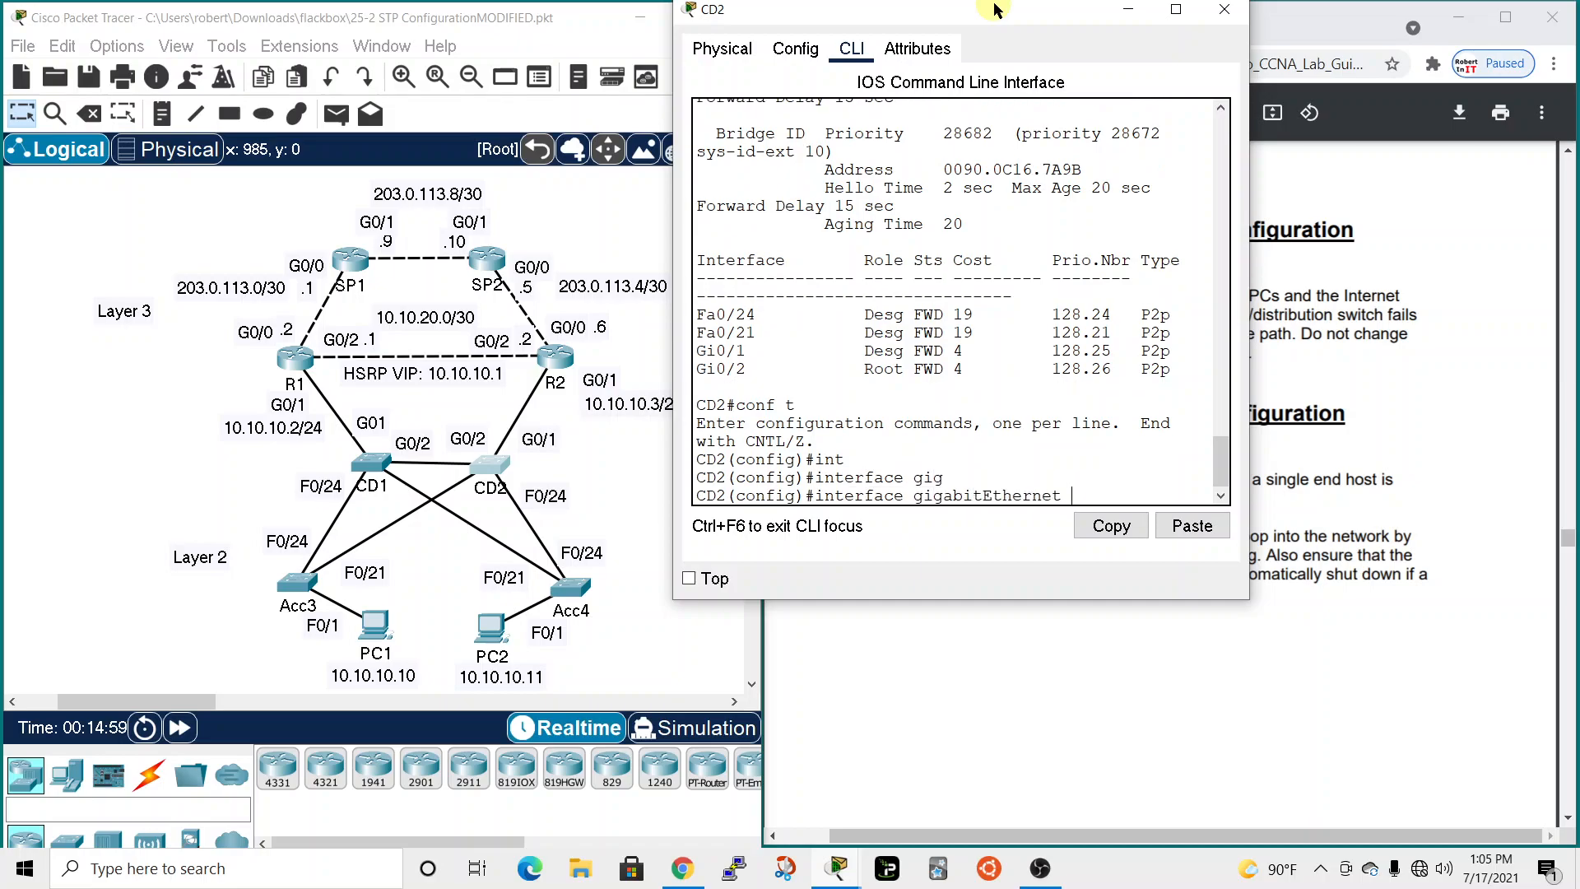
pyautogui.write('0/1')
pyautogui.press('Return')
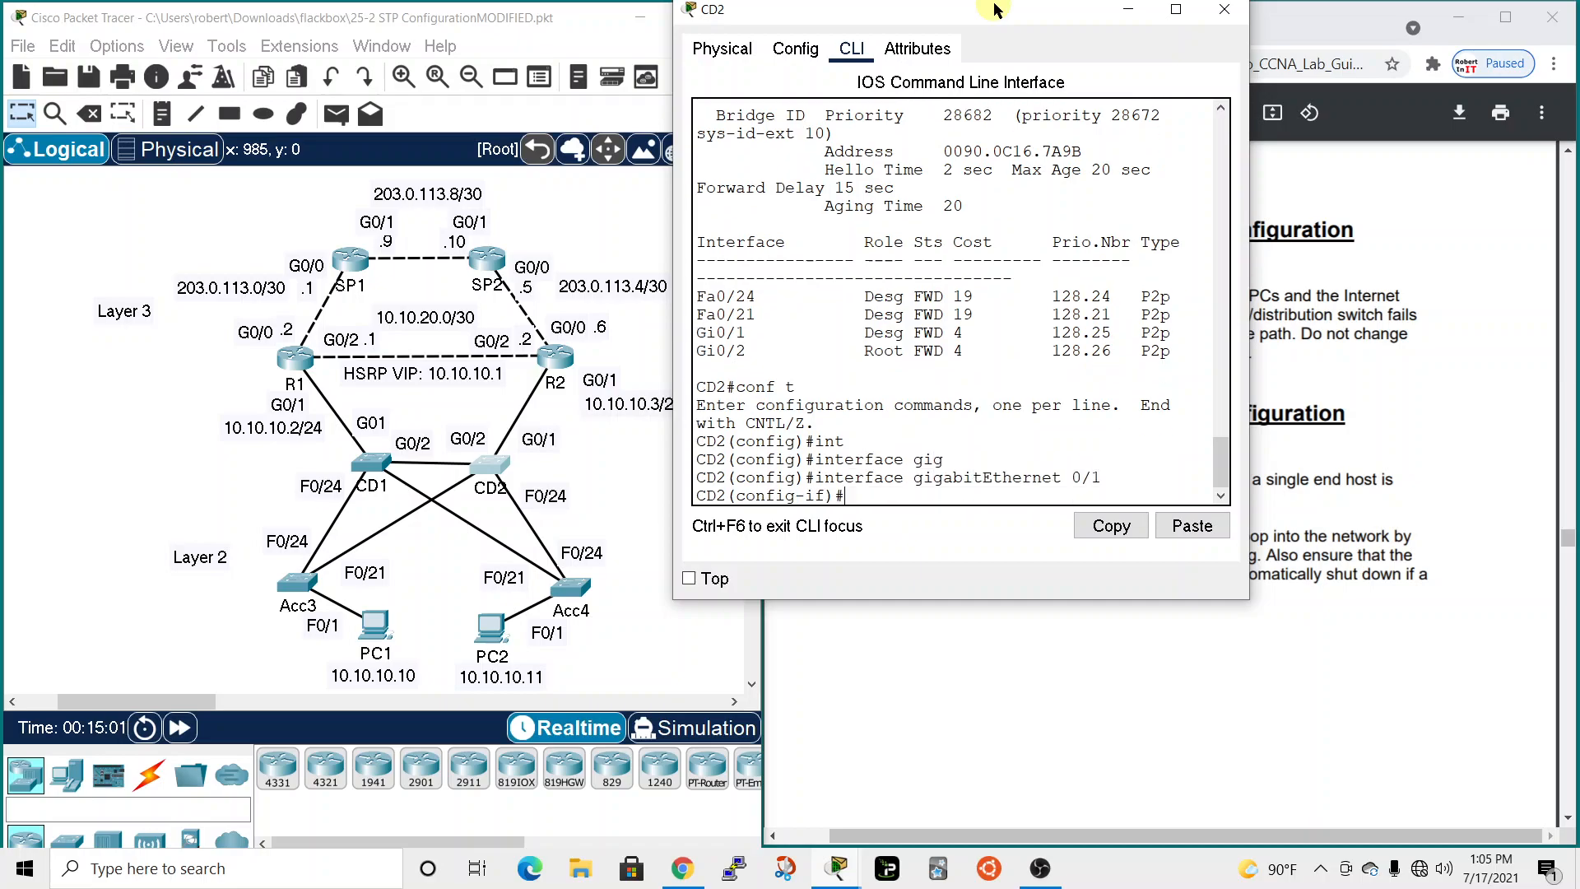
# Enable PortFast on CD2's GigabitEthernet 0/1 port with "spanning-tree portfast".
pyautogui.write('sp')
pyautogui.press('Tab')
pyautogui.write('n')
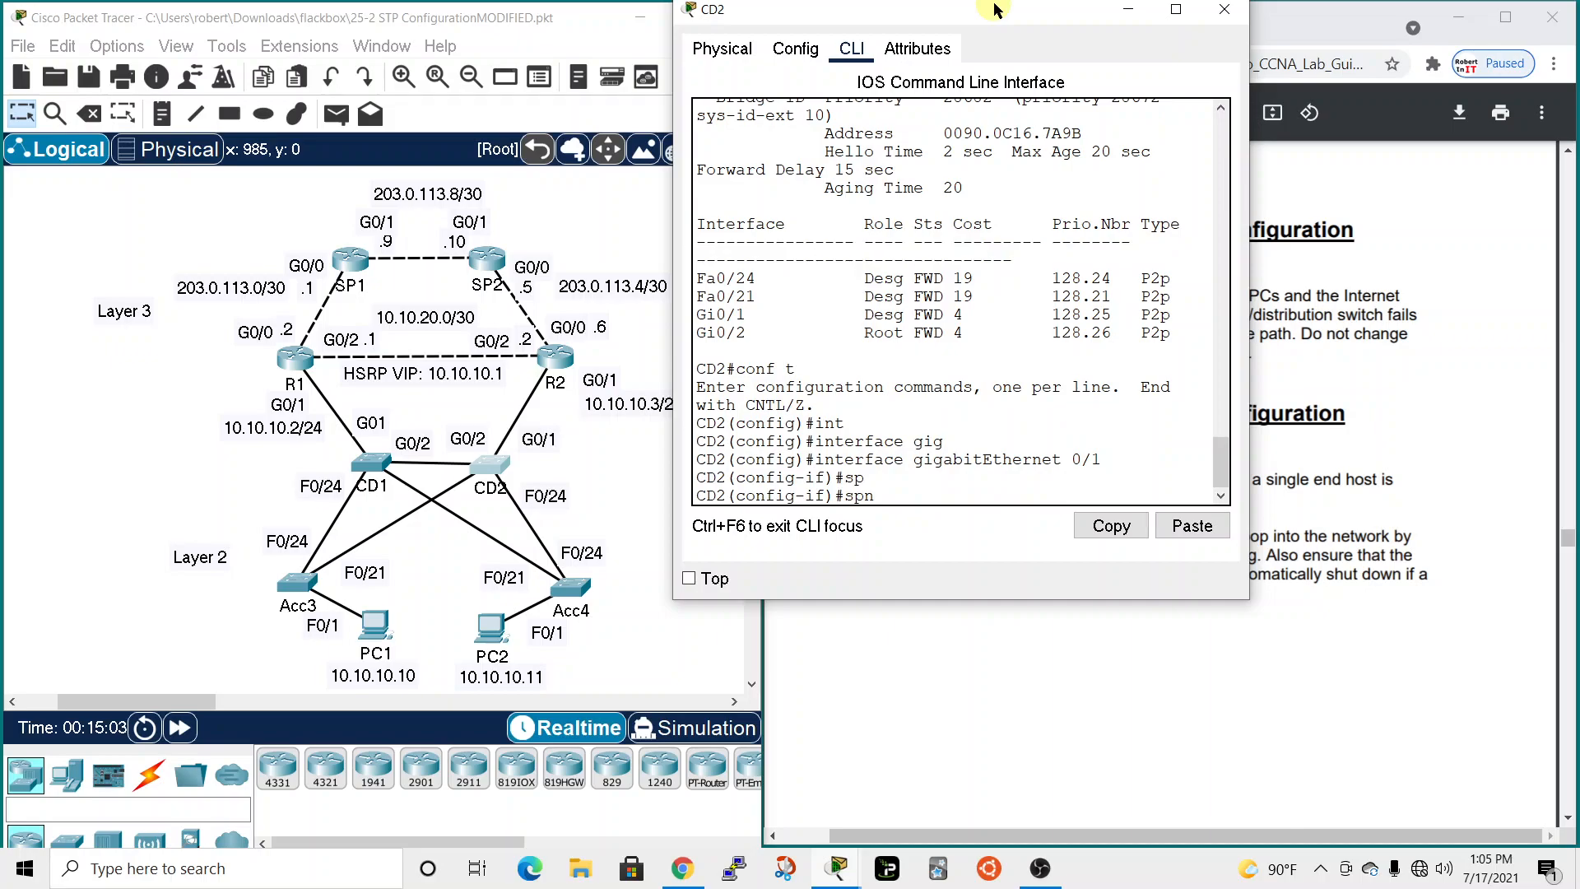
pyautogui.press('BackSpace')
pyautogui.press('BackSpace')
pyautogui.write('pann')
pyautogui.press('Tab')
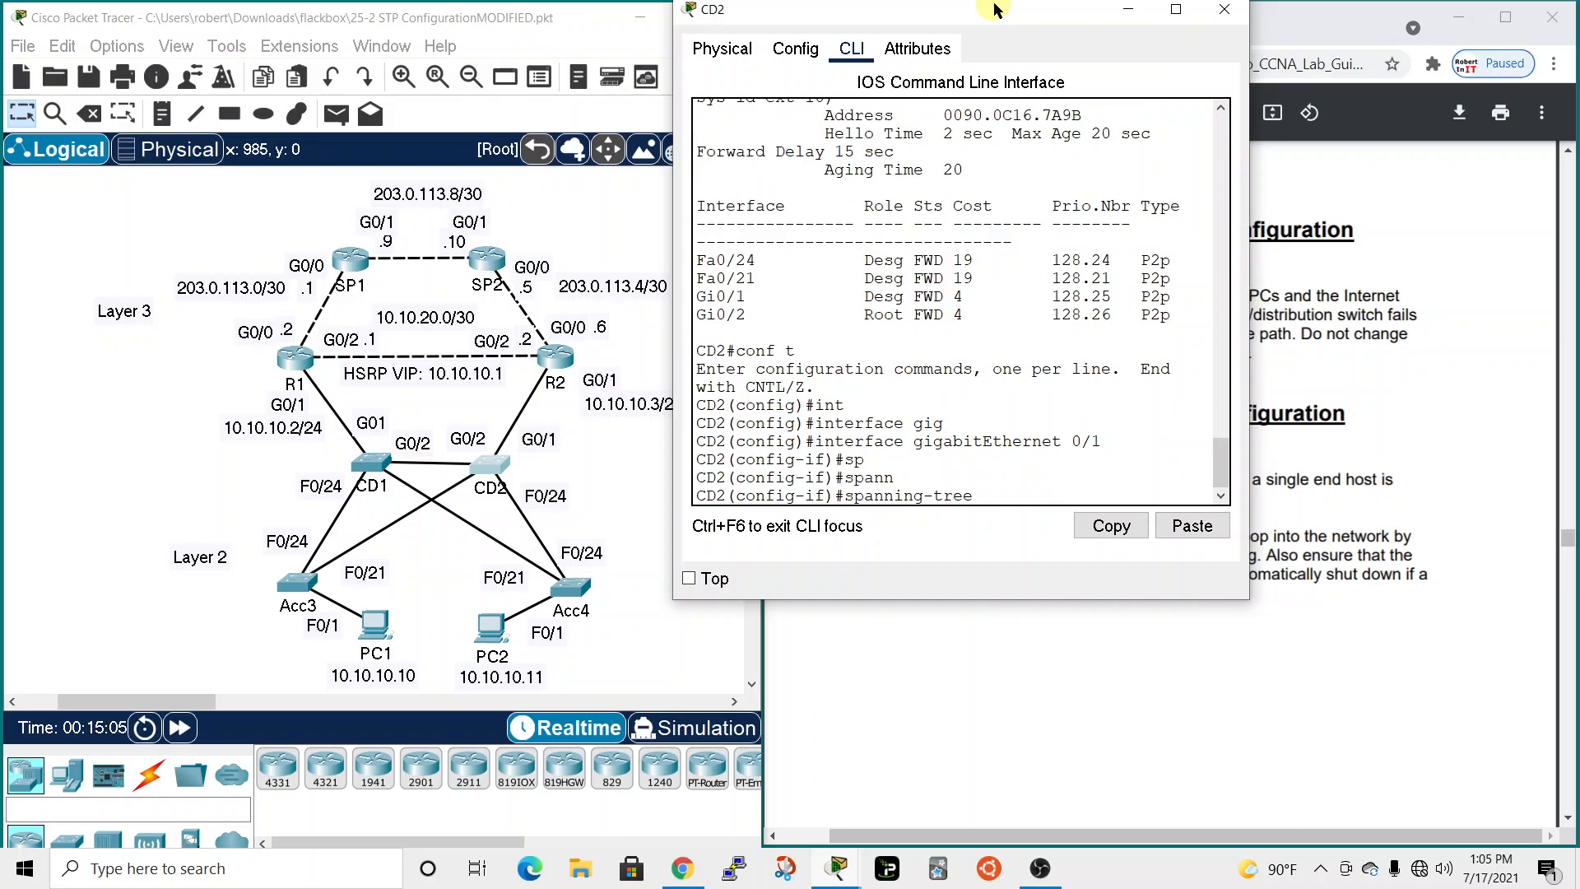
pyautogui.write('port')
pyautogui.press('Tab')
pyautogui.press('Return')
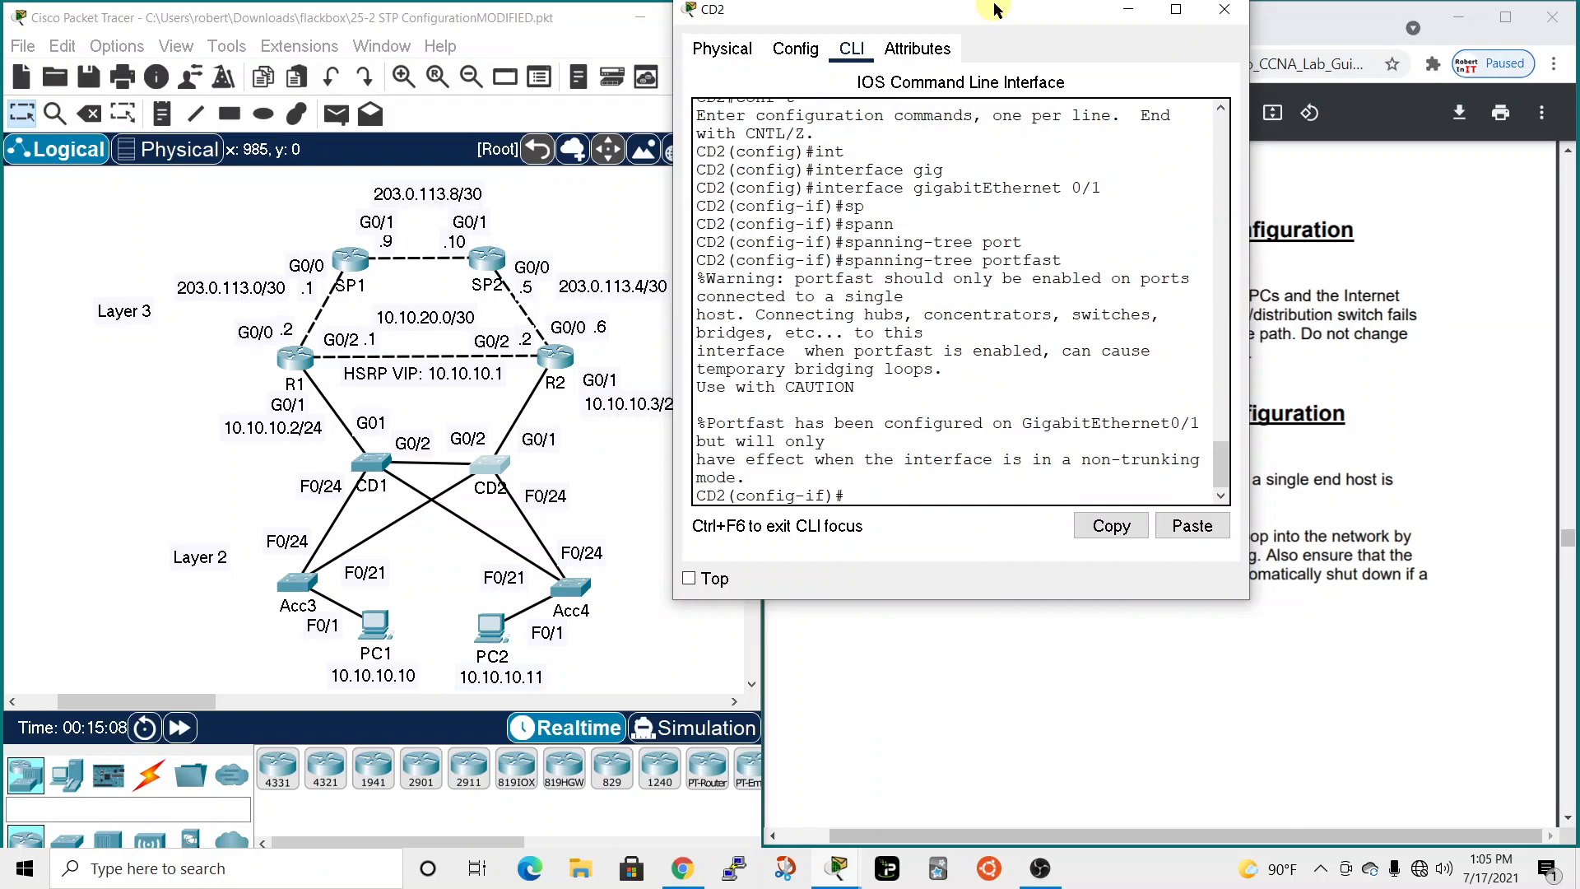
# Enable BPDU Guard on CD2's GigabitEthernet 0/1 port with "spanning-tree bpduguard enable", and close the CD2 window.
pyautogui.write('spann')
pyautogui.press('Tab')
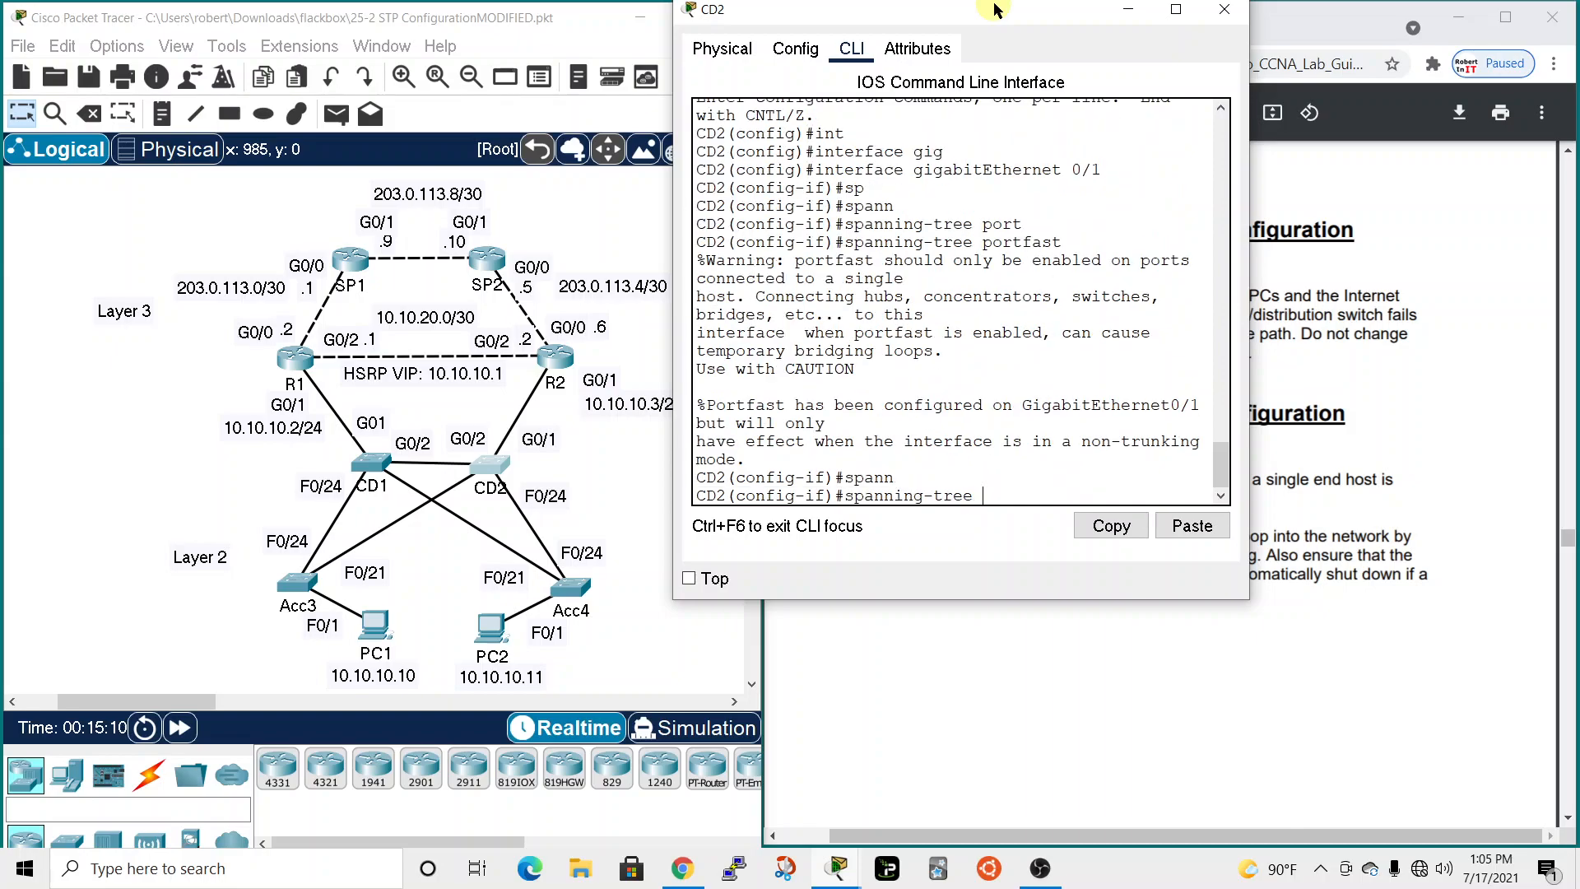
pyautogui.write('bpd')
pyautogui.press('Tab')
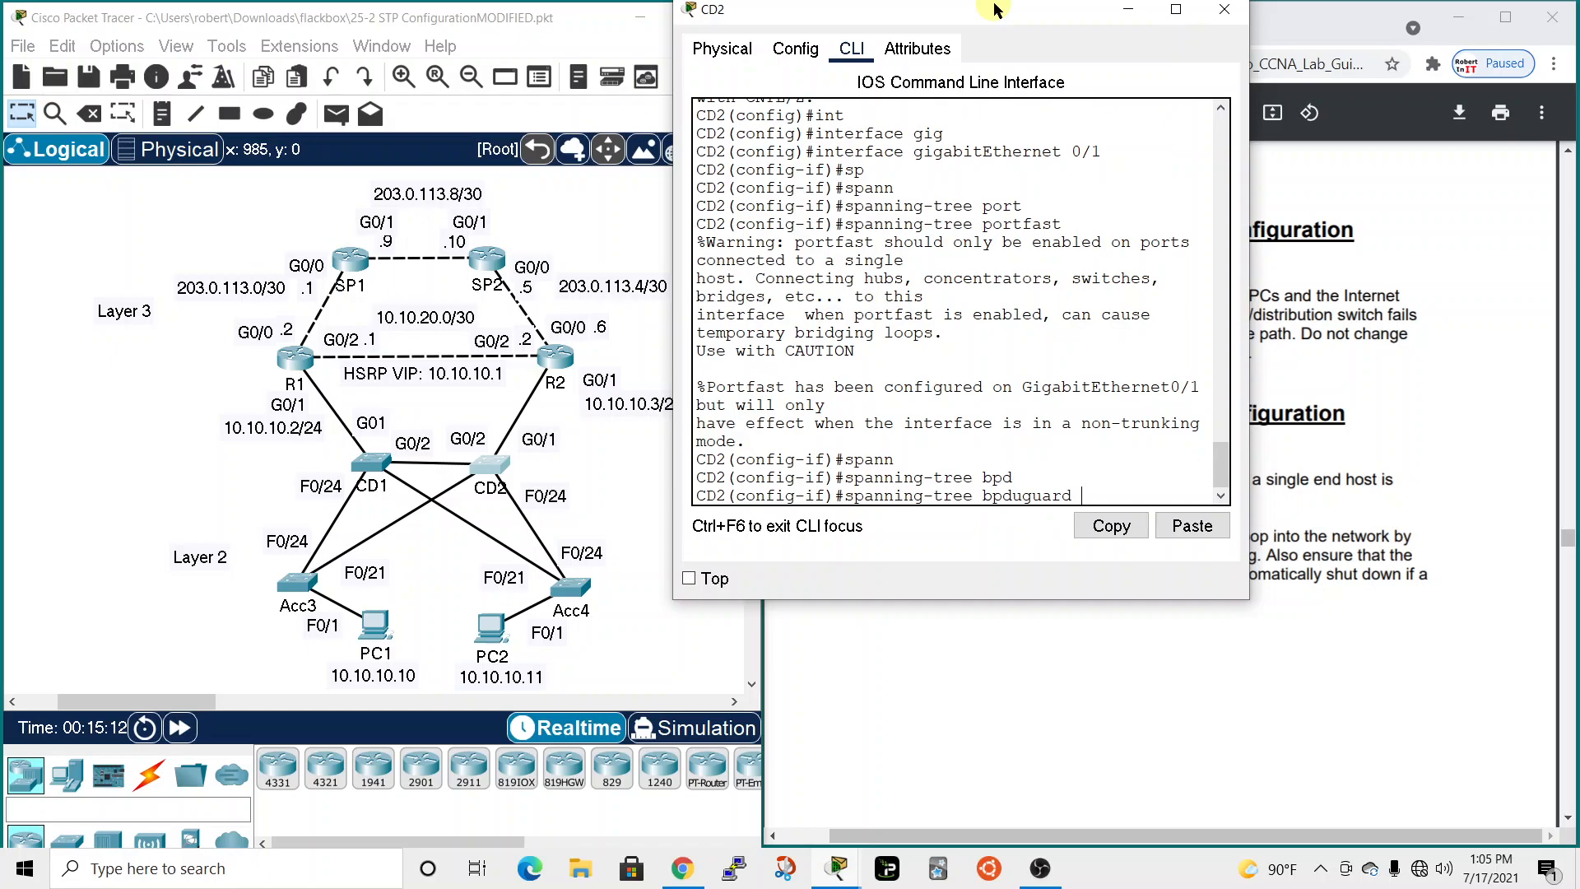
pyautogui.write('enab le')
pyautogui.press('Return')
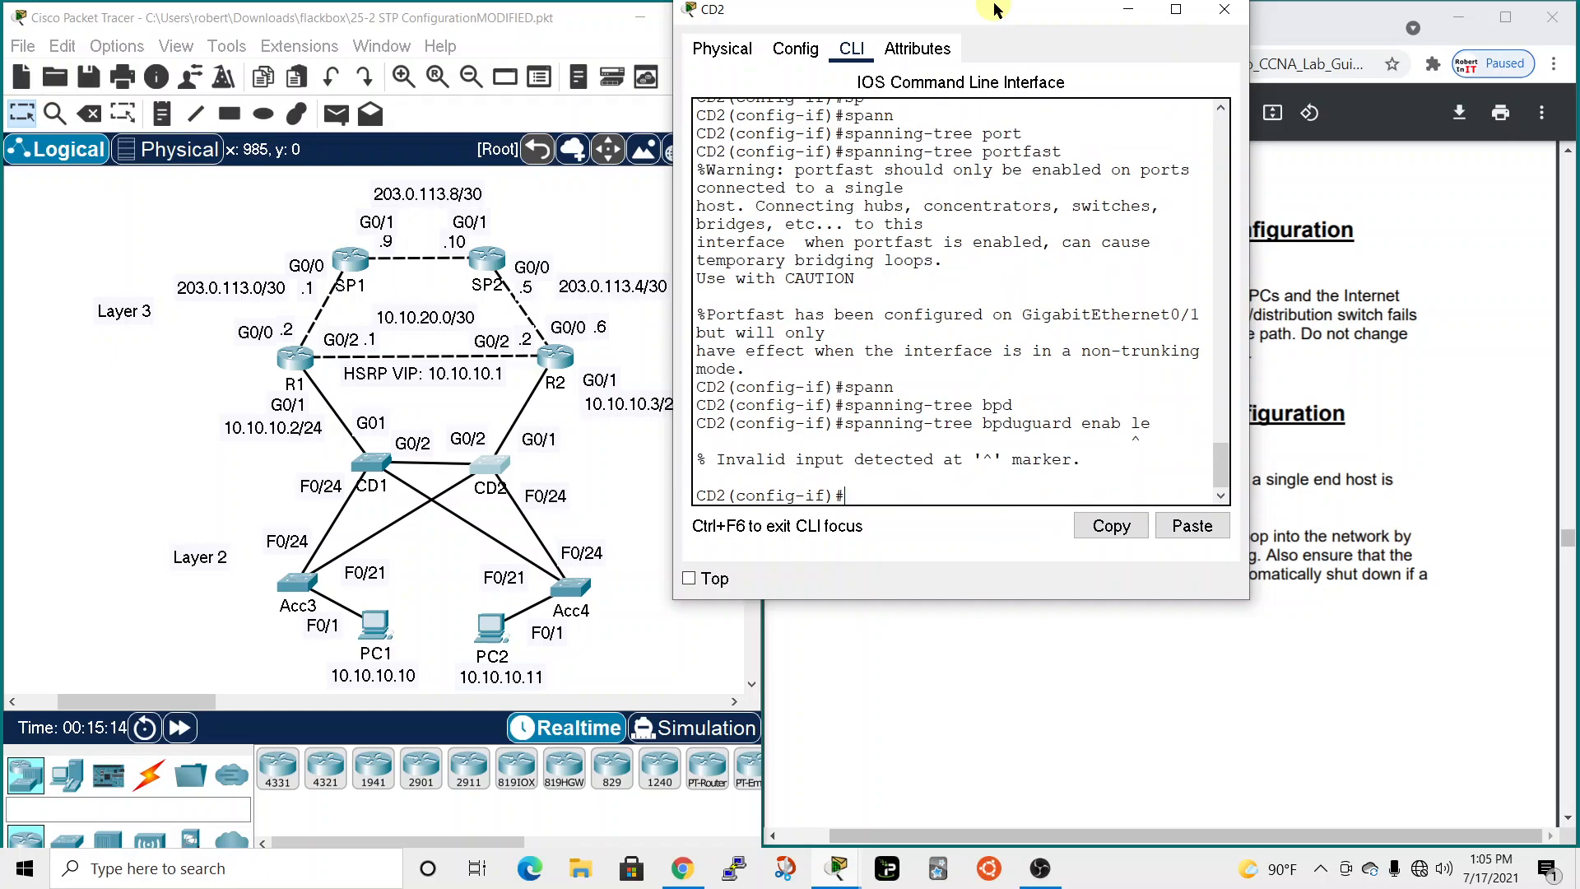
pyautogui.press('Up')
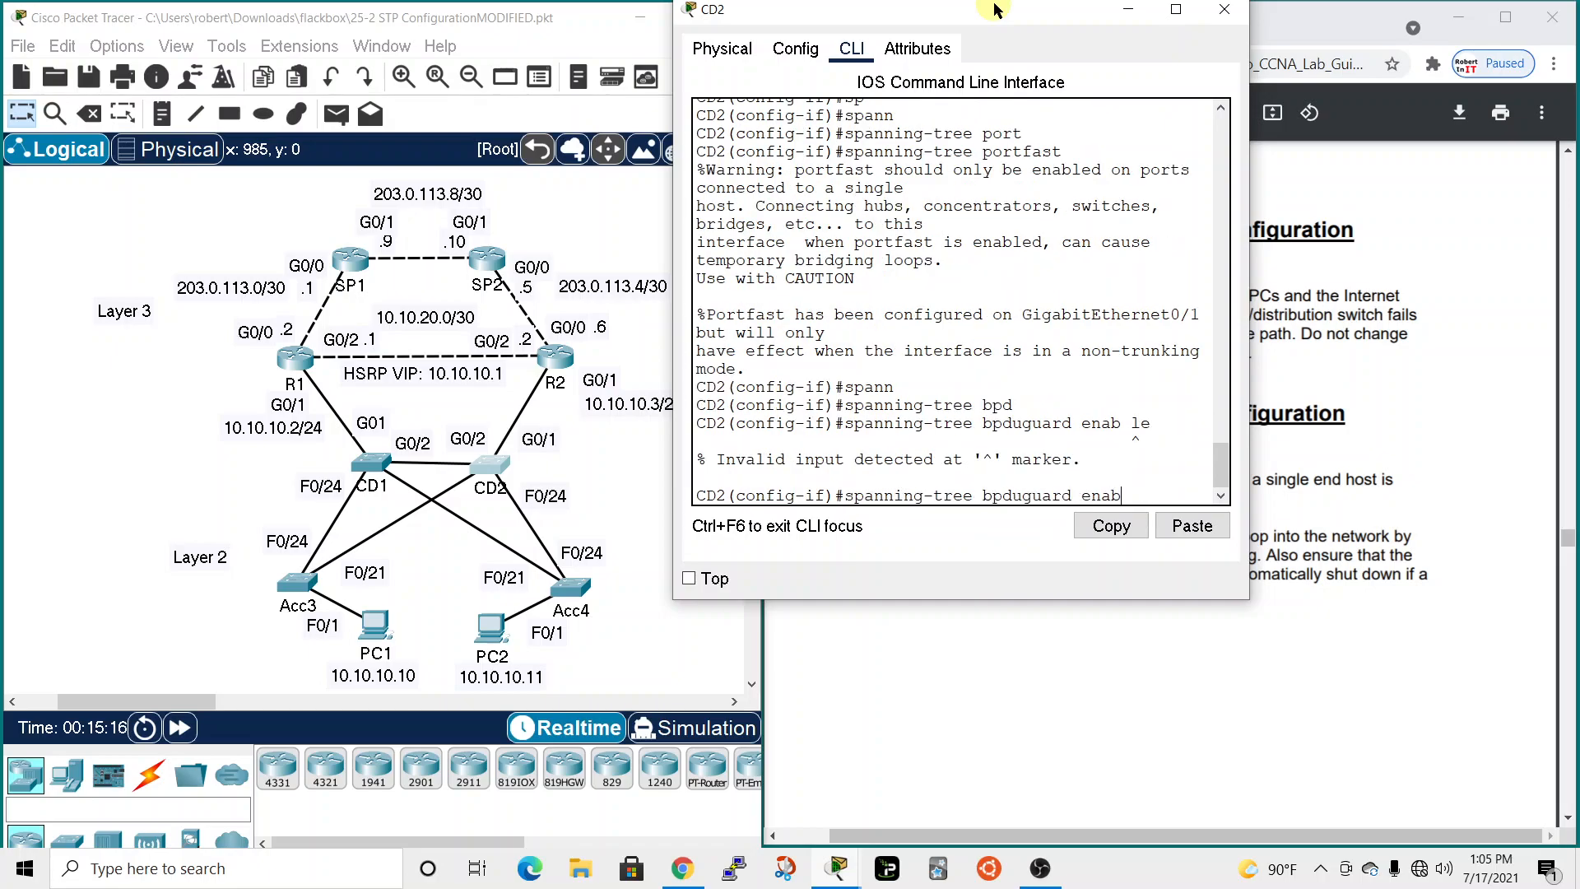
pyautogui.write('le')
pyautogui.press('Return')
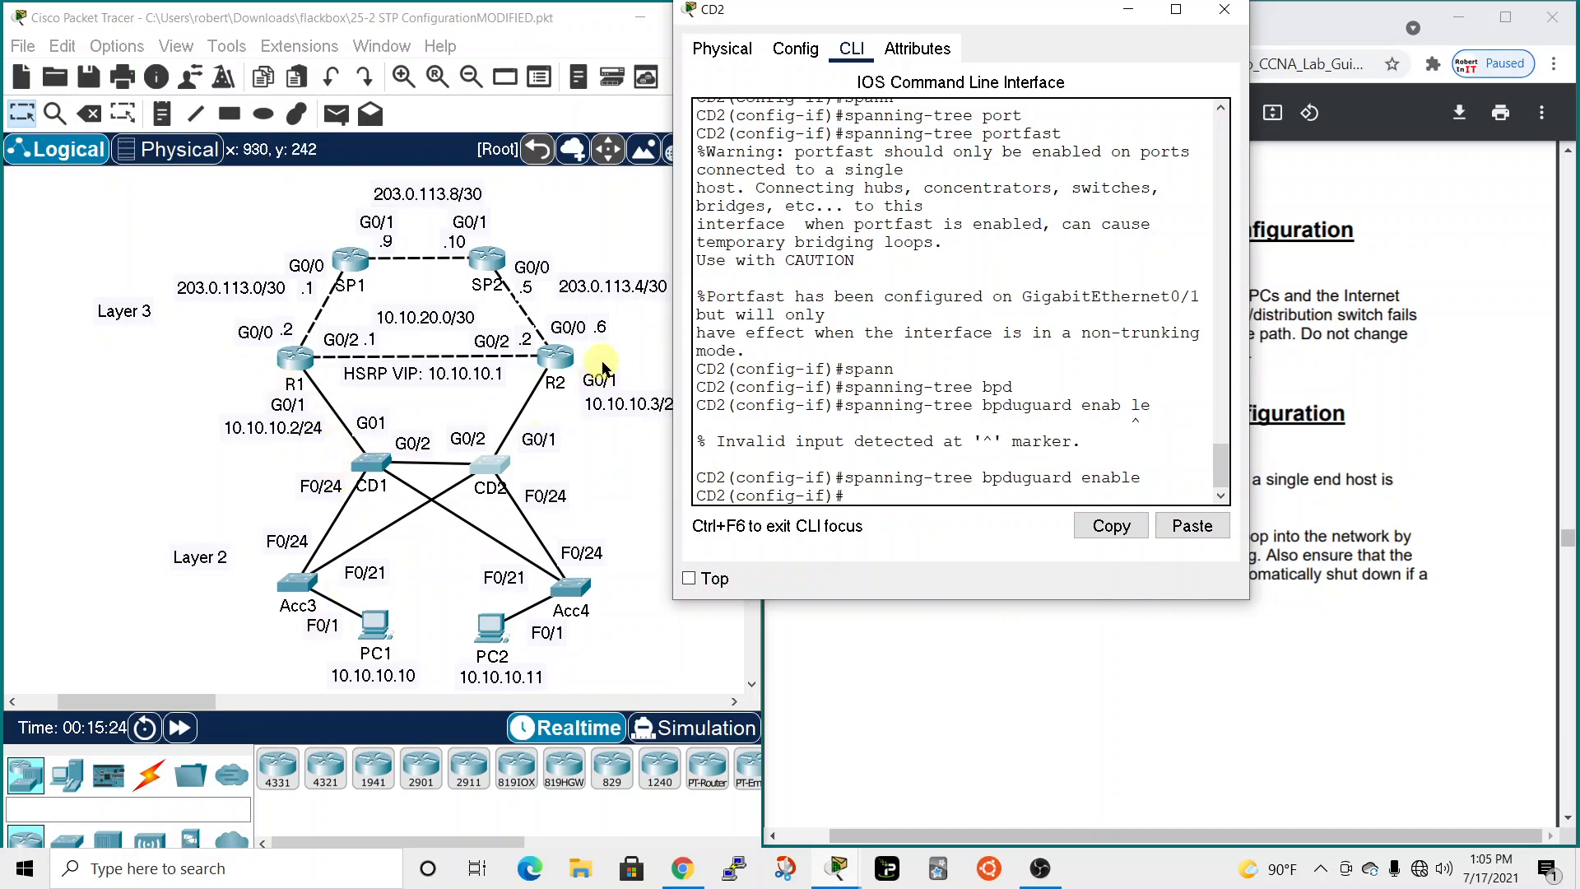
pyautogui.click(1217, 12)
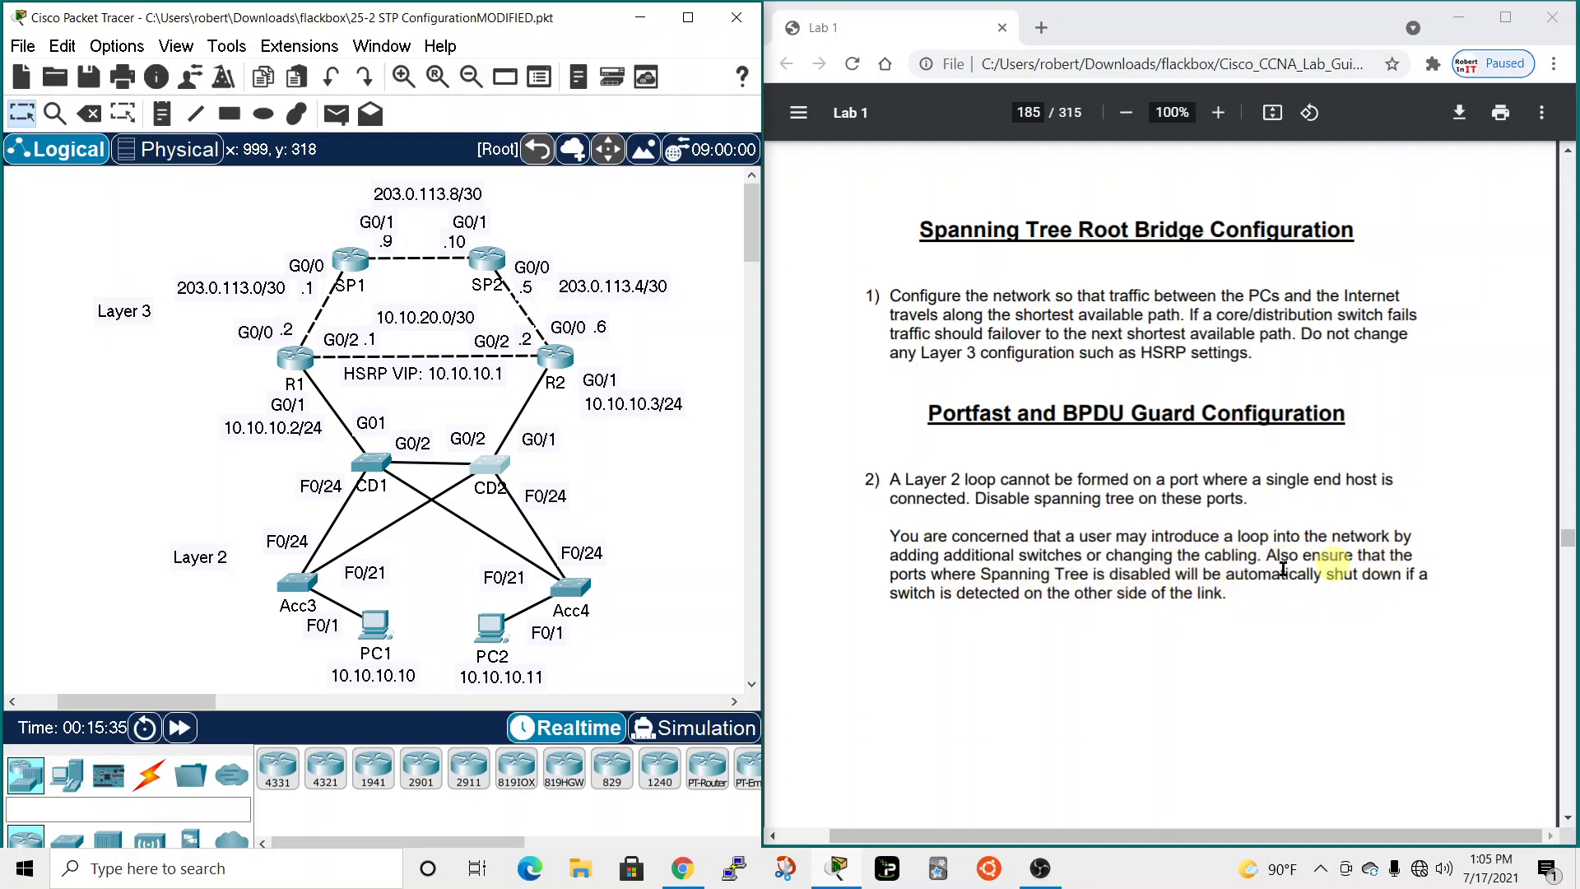
# Review the lab guide's Spanning Tree and PortFast/BPDU Guard tasks and the beginning of the 25-2 answer key.
pyautogui.scroll(-10, 1041, 592)
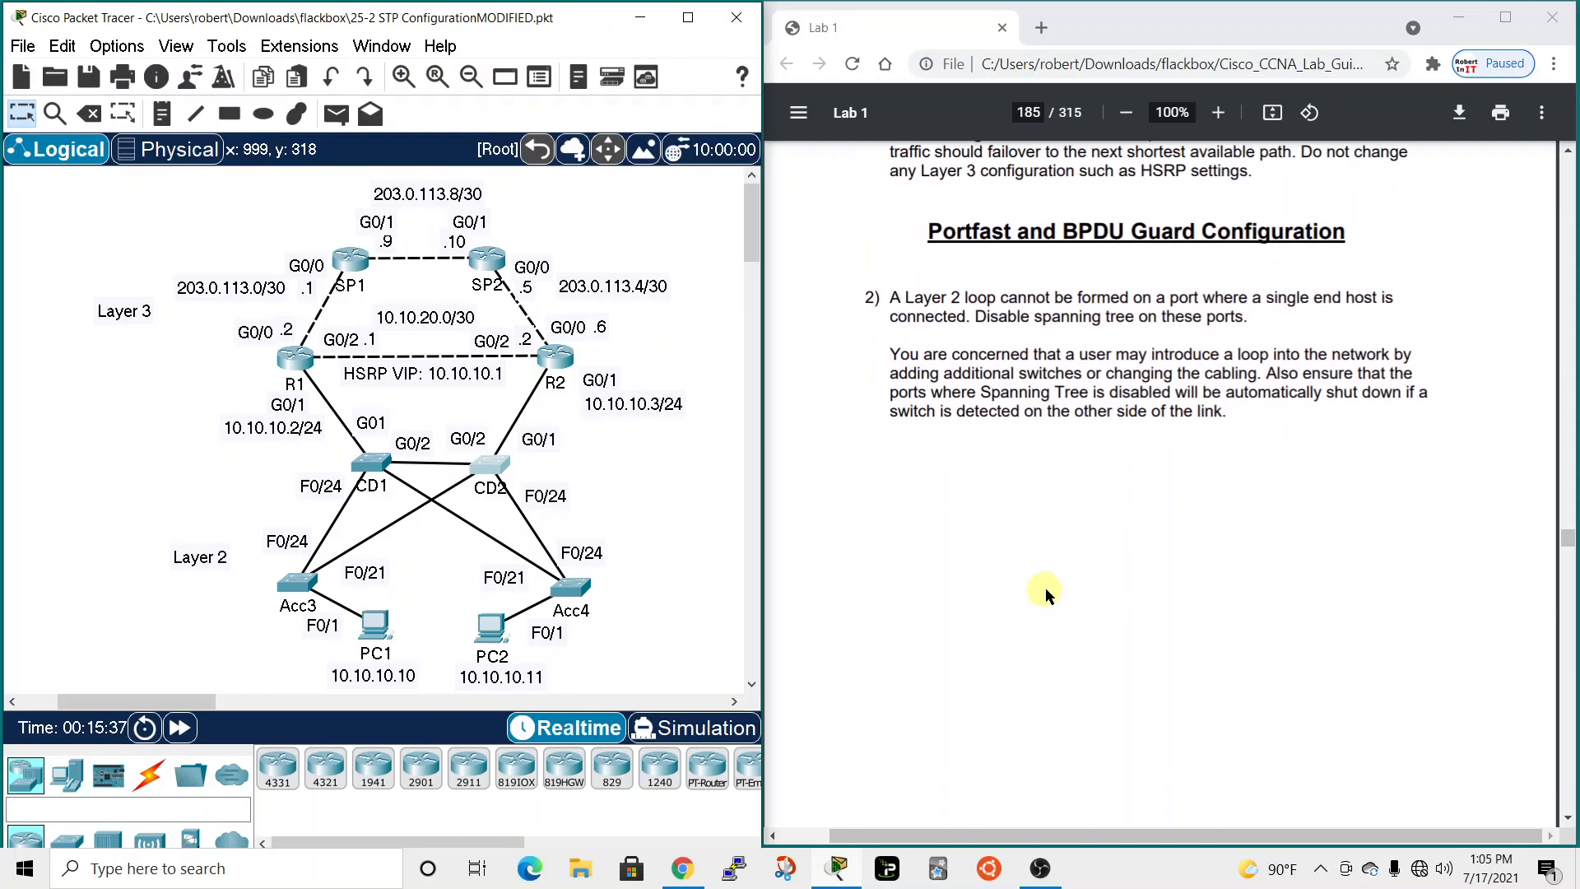
pyautogui.scroll(5, 1062, 589)
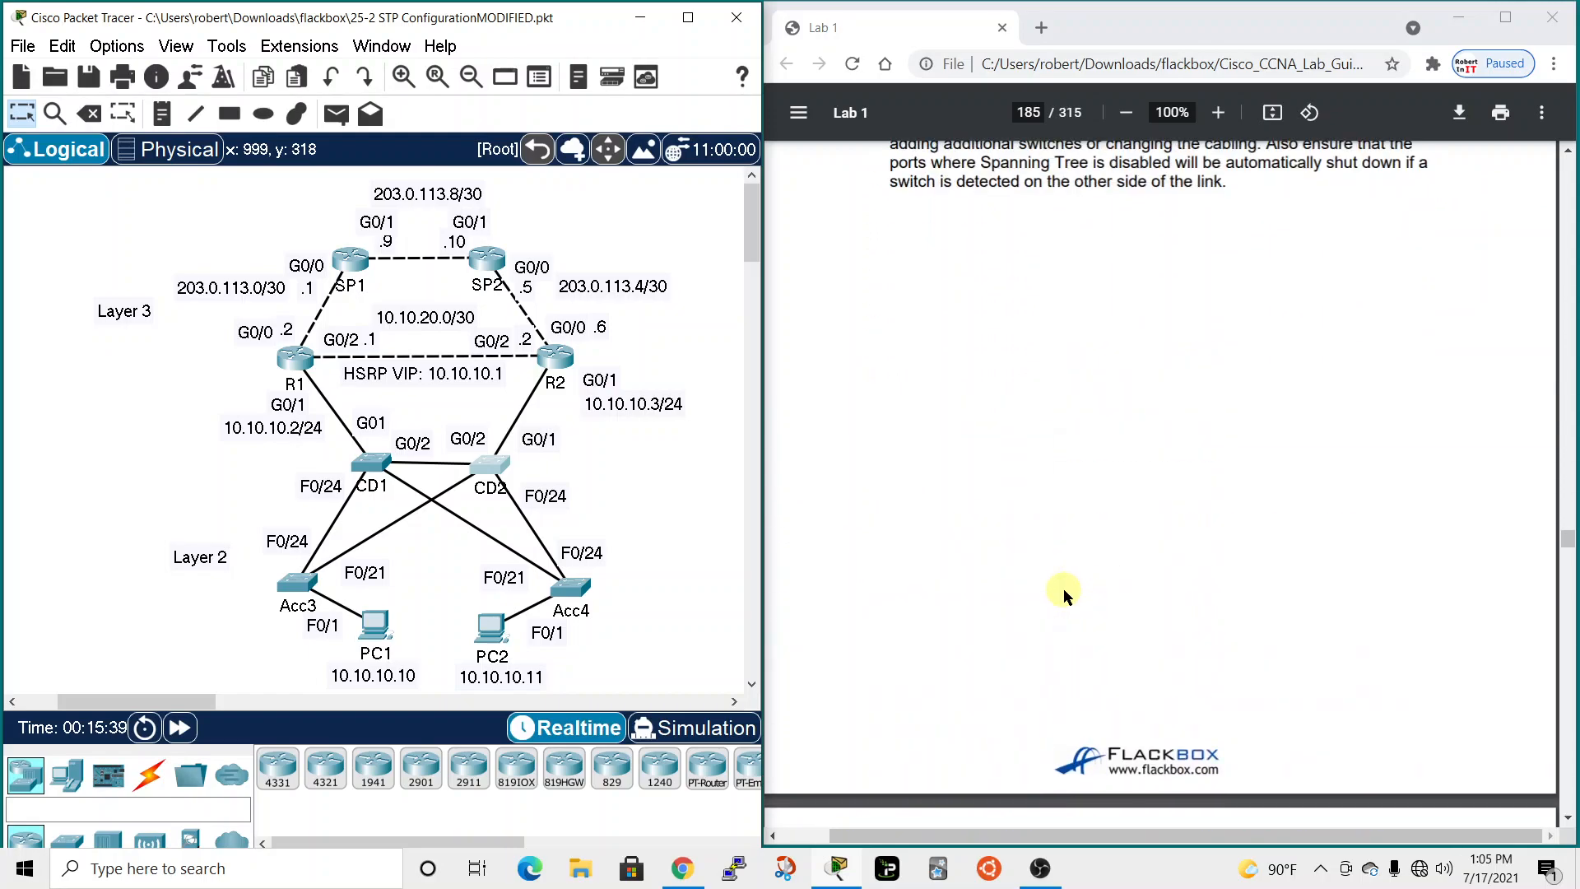
pyautogui.scroll(-5, 1059, 599)
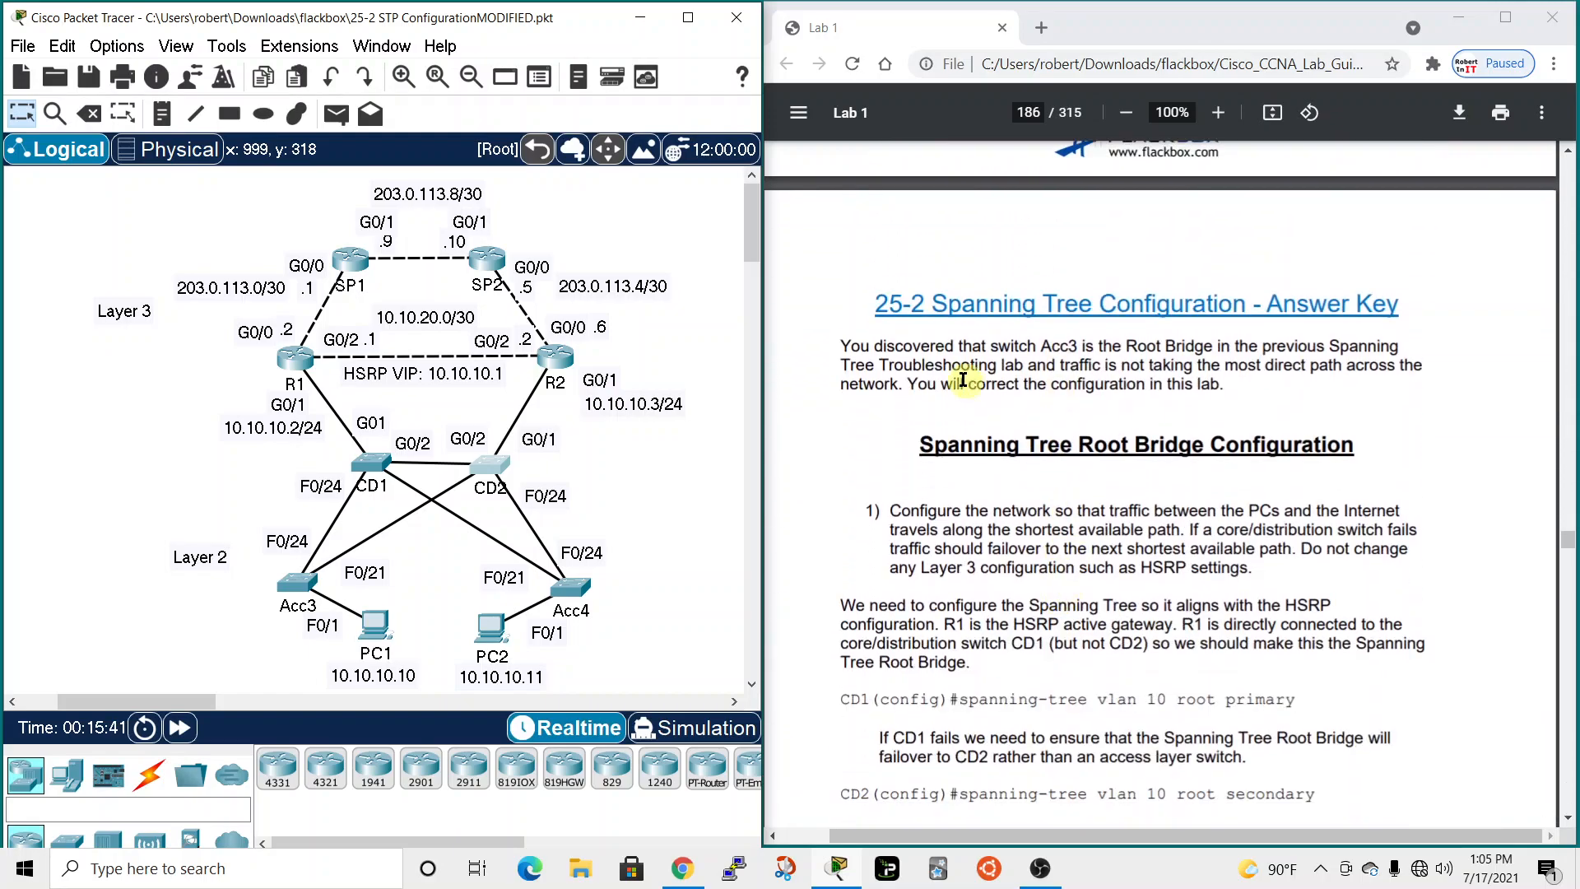
pyautogui.scroll(6, 1166, 439)
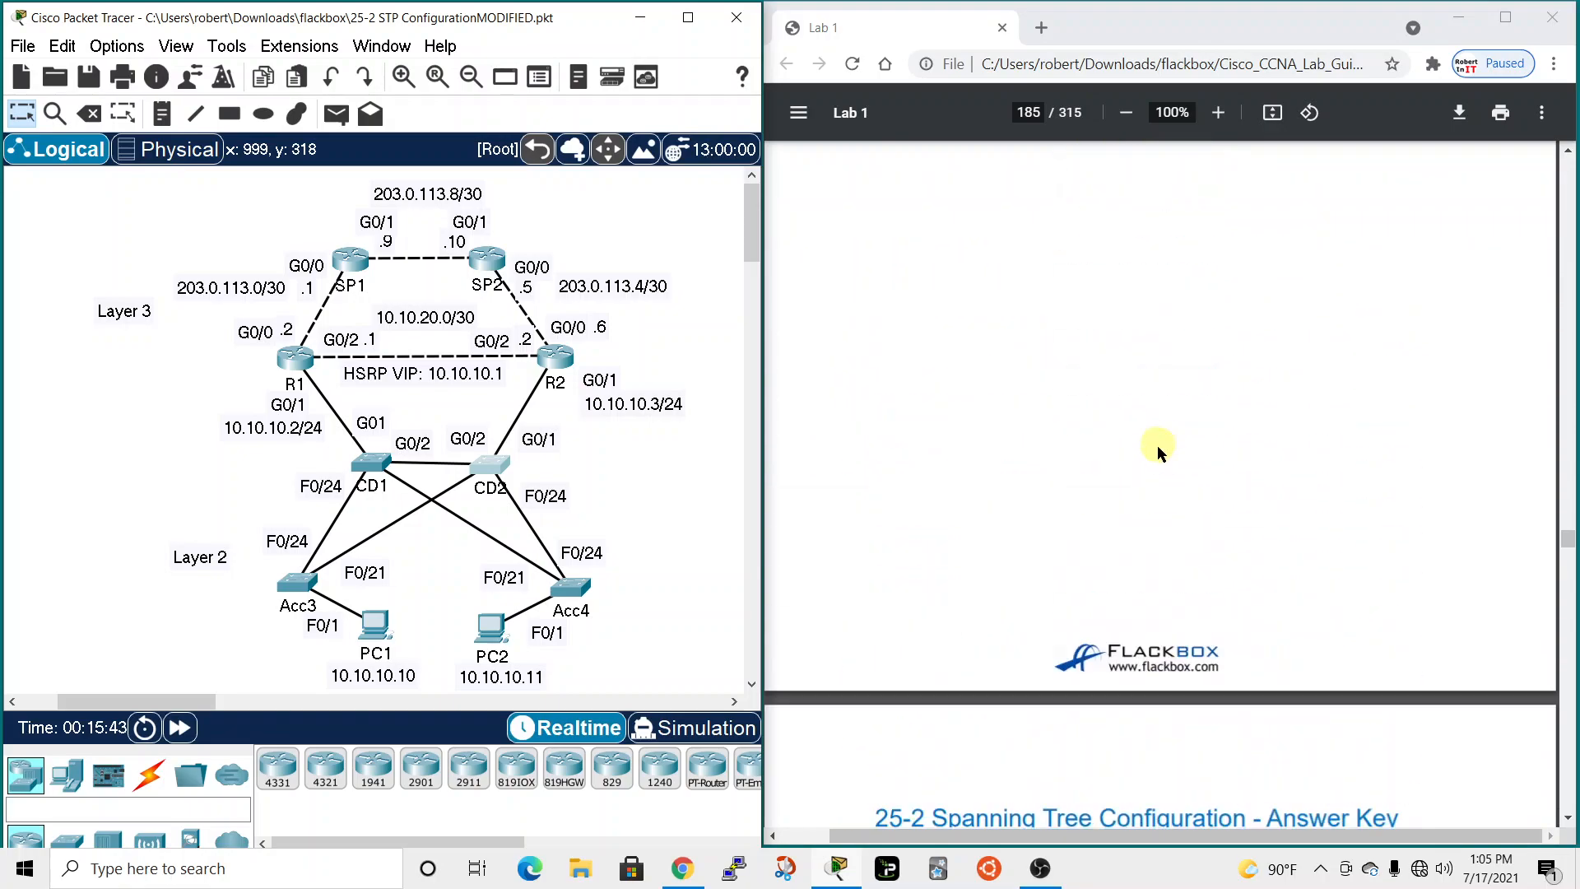
pyautogui.scroll(5, 1147, 456)
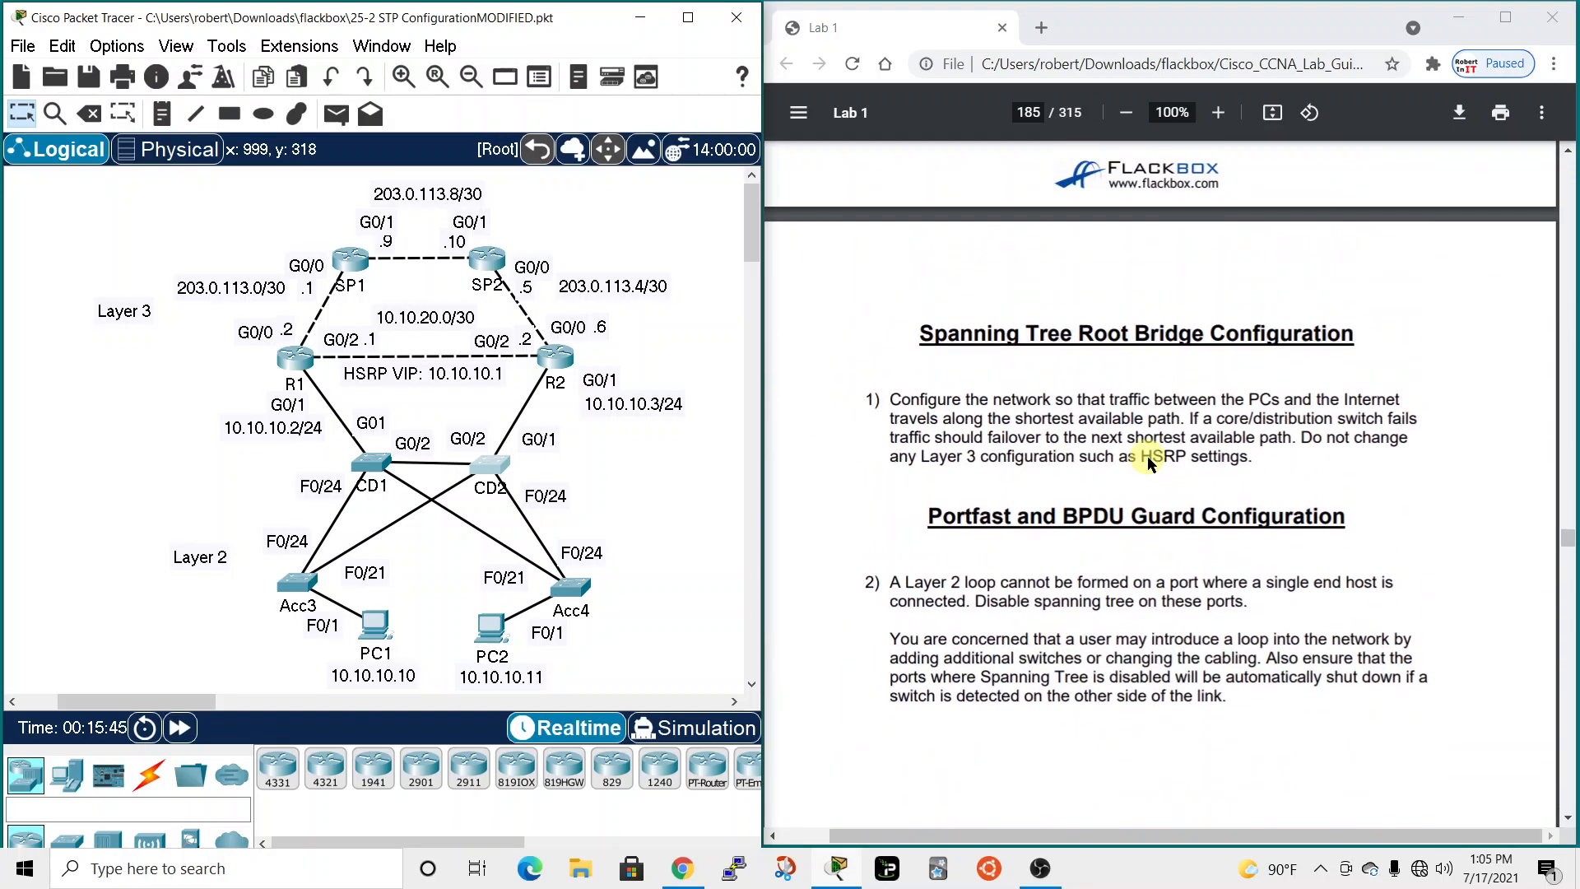